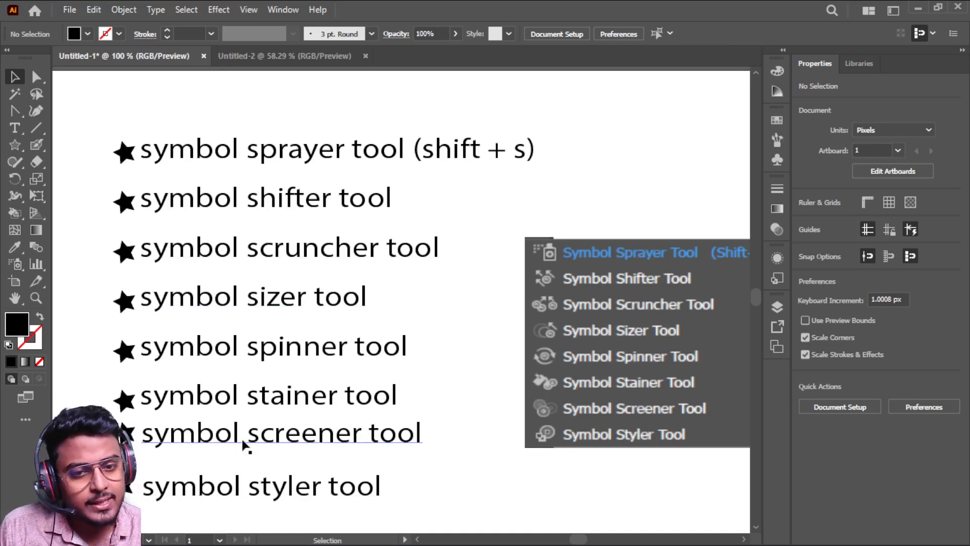
- Move the tool-list image closer to the text list, and review the Symbol Sprayer tool group in the Untitled-2 document
drag(618, 329, 579, 315)
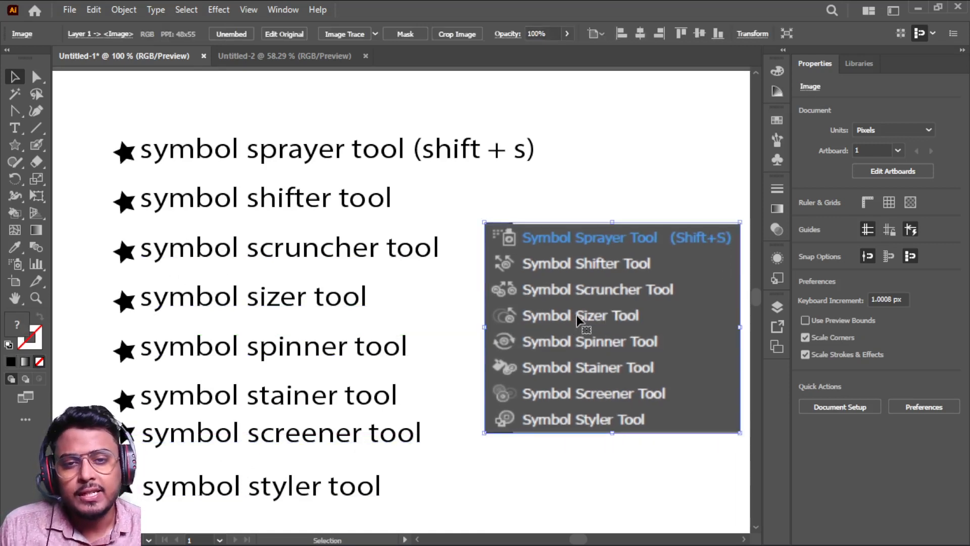
click(282, 57)
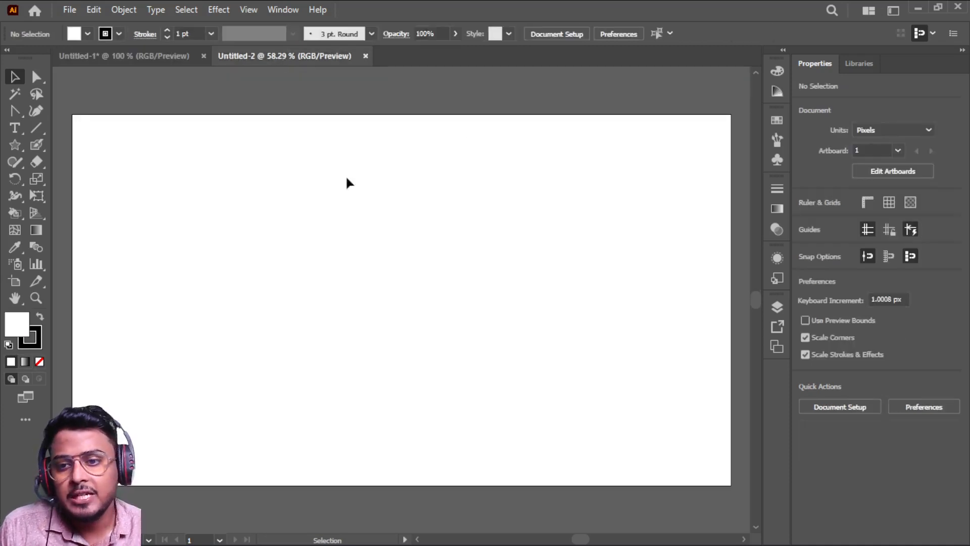
click(13, 270)
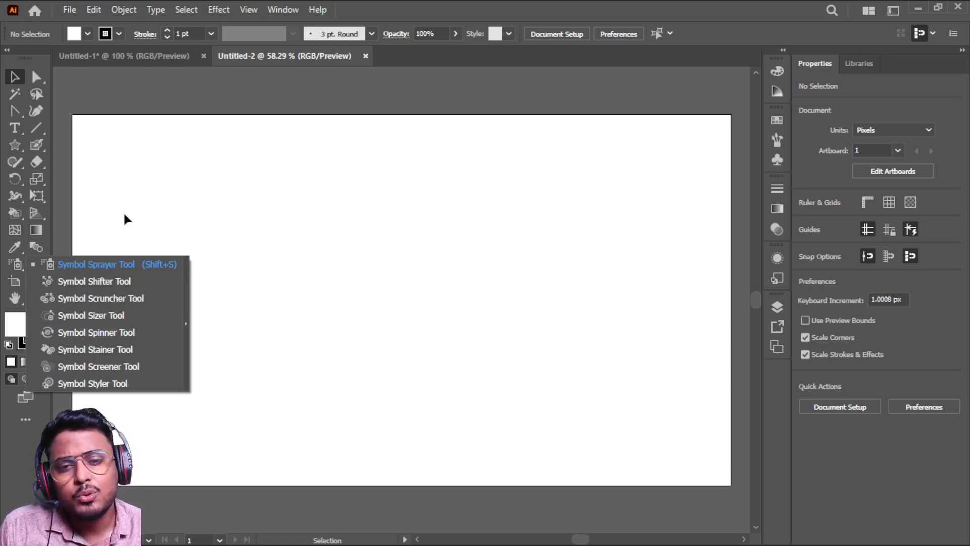
click(333, 142)
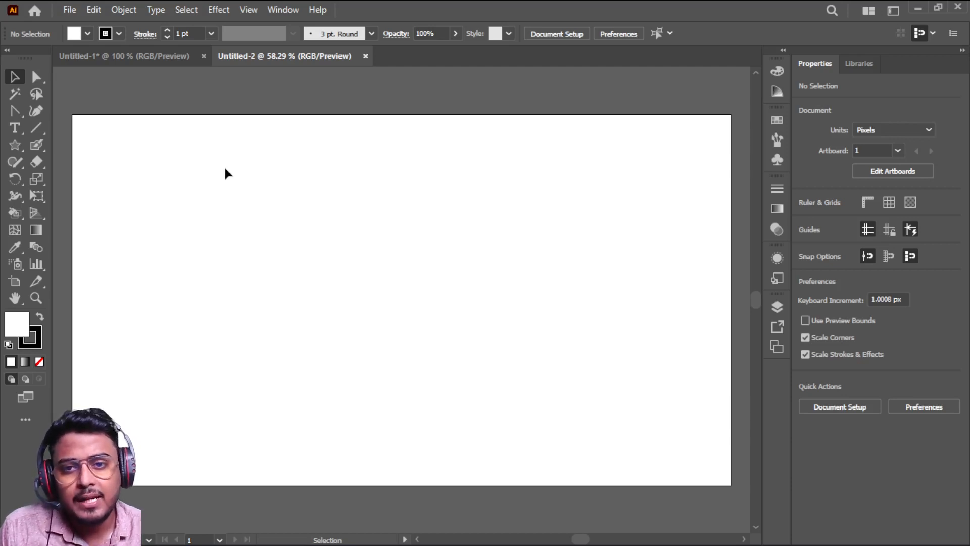
- Show the Symbols panel, enlarge it to fit all its symbols, and float it over the artboard
click(282, 10)
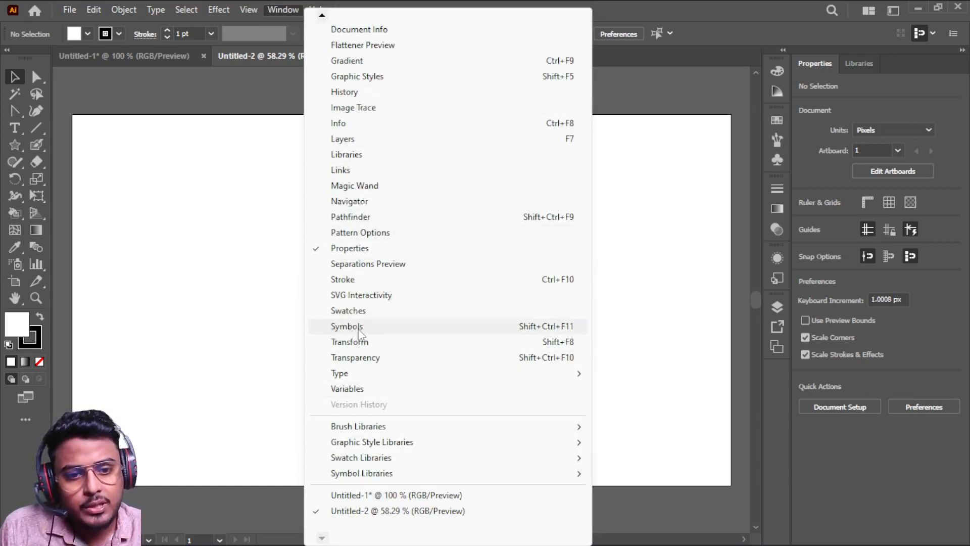
click(548, 328)
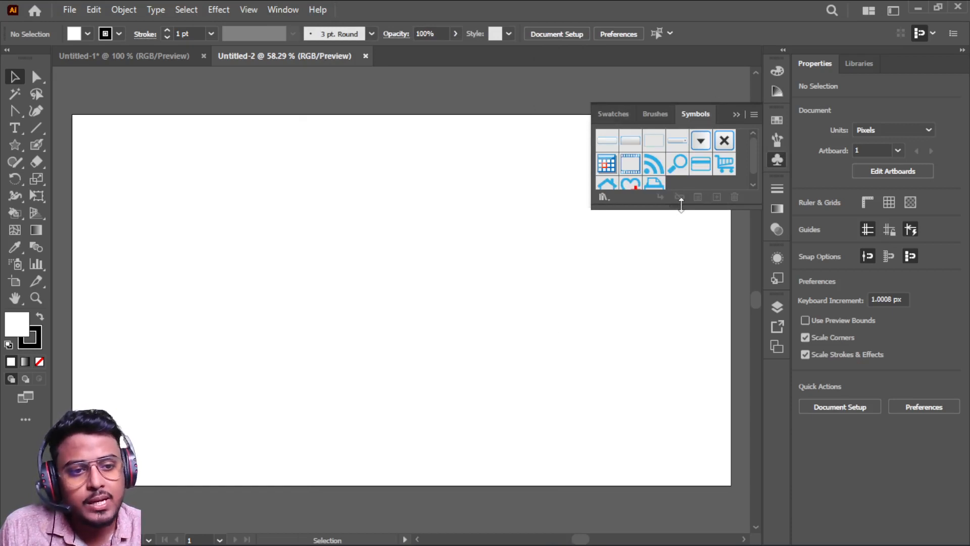
drag(681, 205, 688, 235)
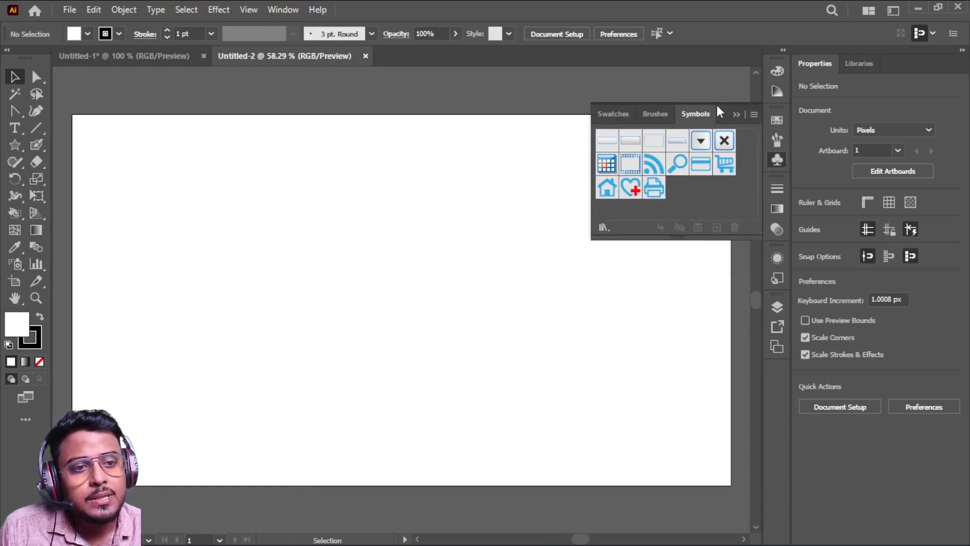
drag(720, 111, 735, 126)
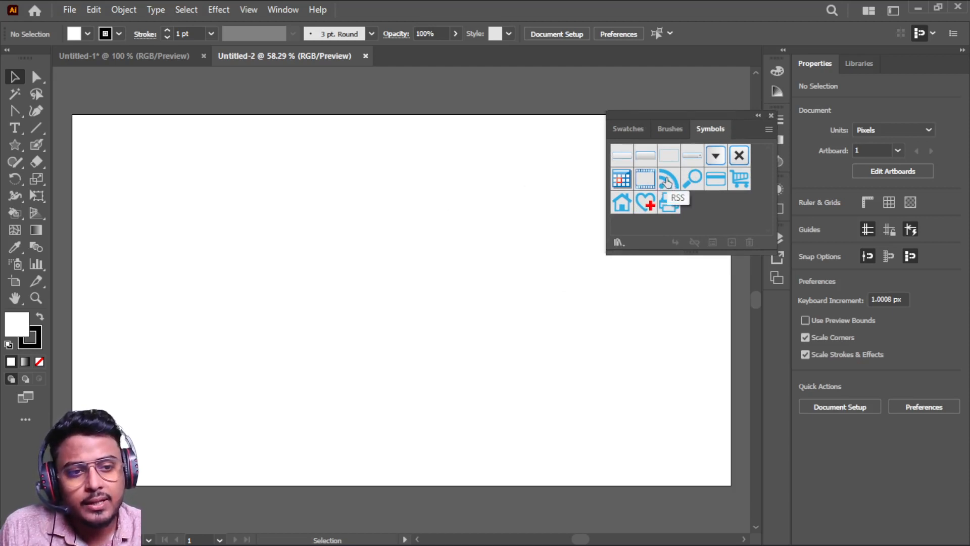
- Place the RSS symbol in the artboard's upper-left area at about 268 x 200 px
drag(668, 182, 421, 321)
drag(349, 289, 176, 201)
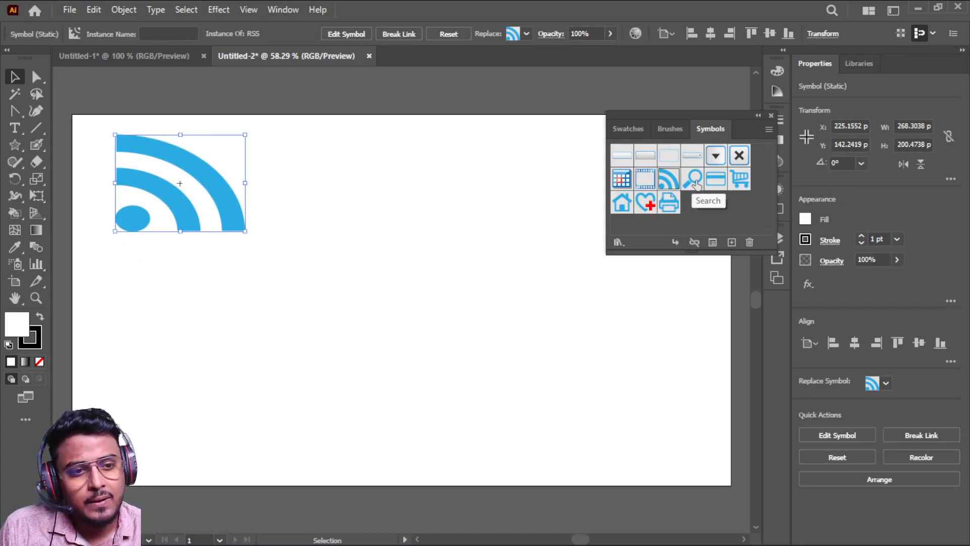
- Place the Search symbol near the upper middle and the printer symbol below, scaling Search to about 166 x 135 px
click(695, 182)
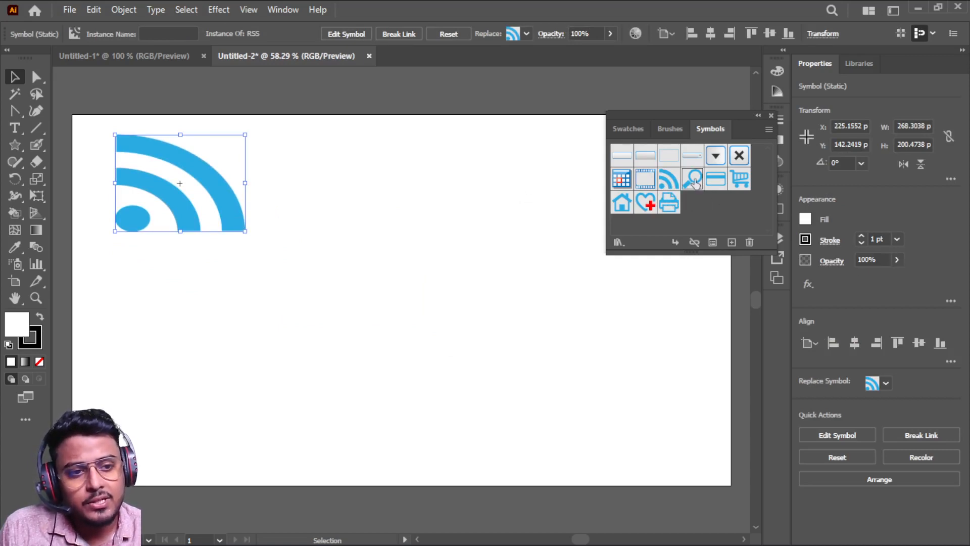
drag(695, 182, 425, 204)
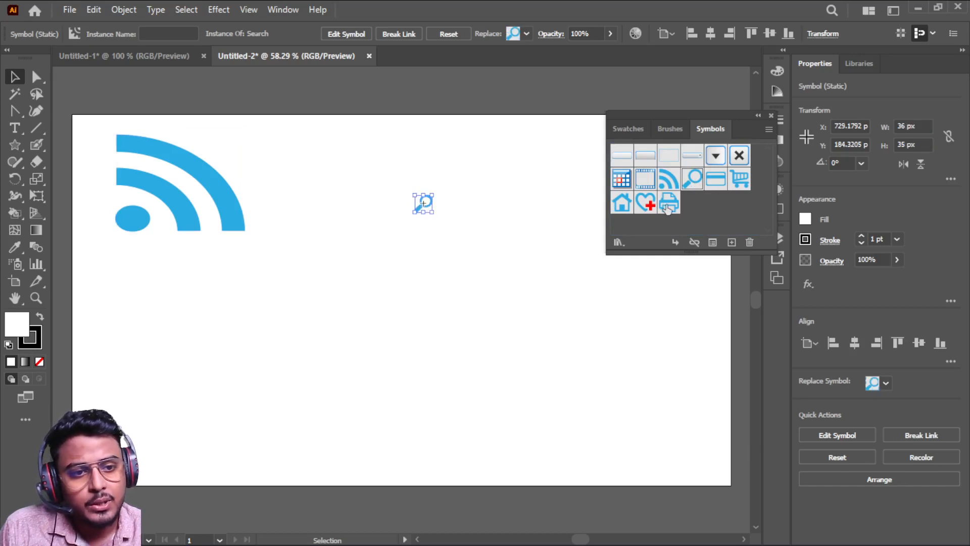
drag(668, 208, 392, 412)
click(425, 203)
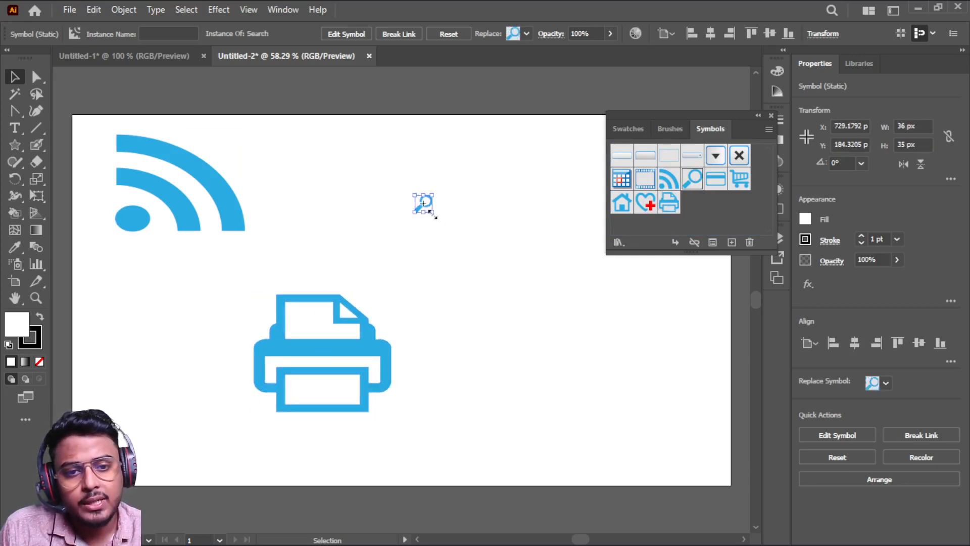
drag(431, 212, 495, 260)
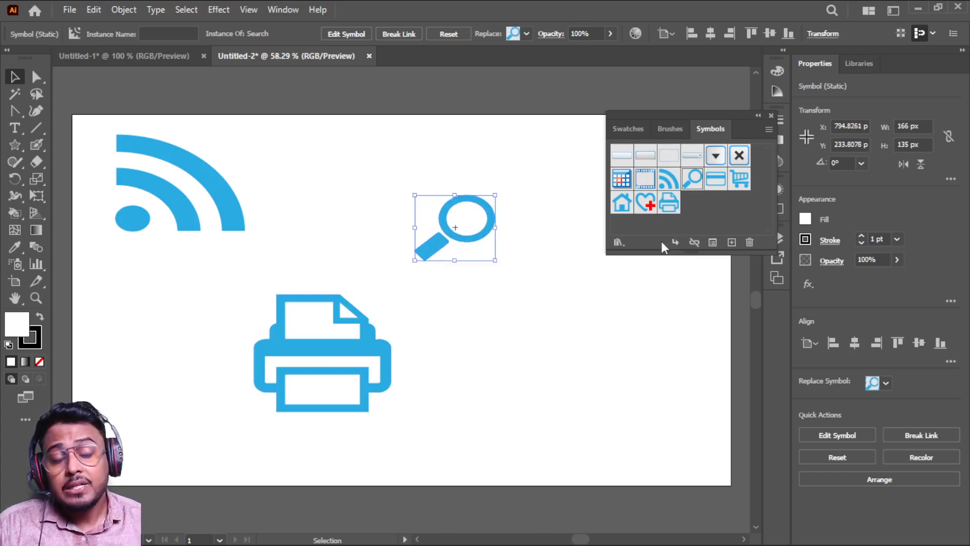
- Load the Mobile symbol library, and enlarge and move it beside the artwork to show more symbols
click(616, 242)
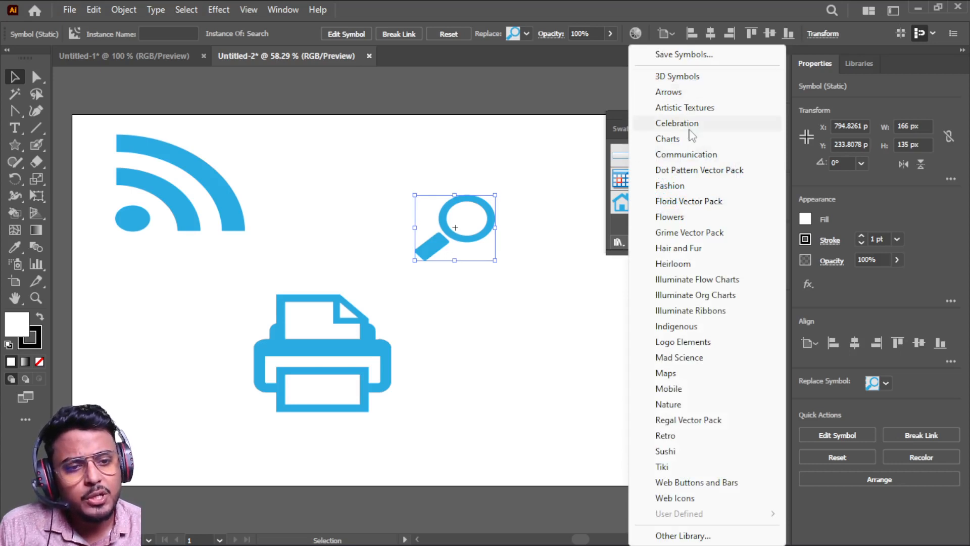
click(669, 389)
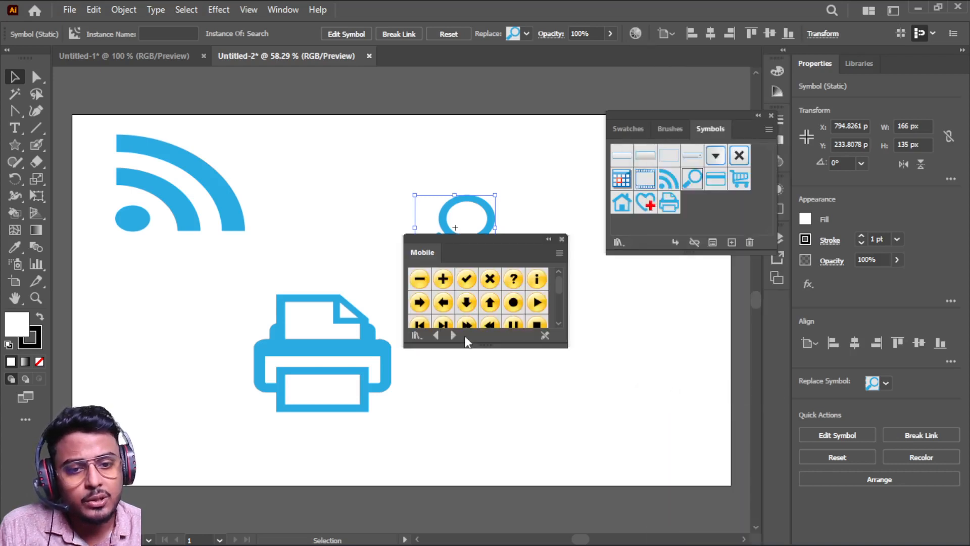
drag(486, 343, 496, 488)
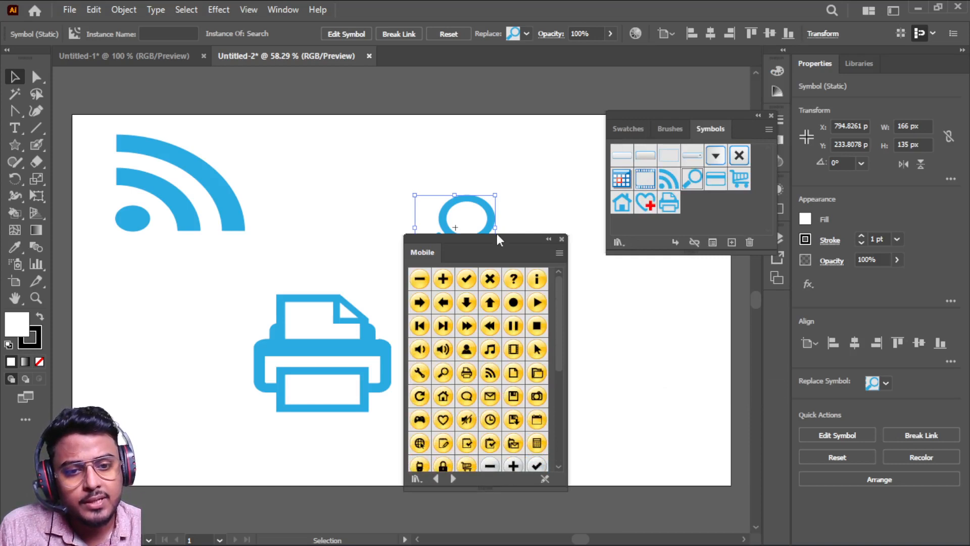
drag(496, 234, 665, 161)
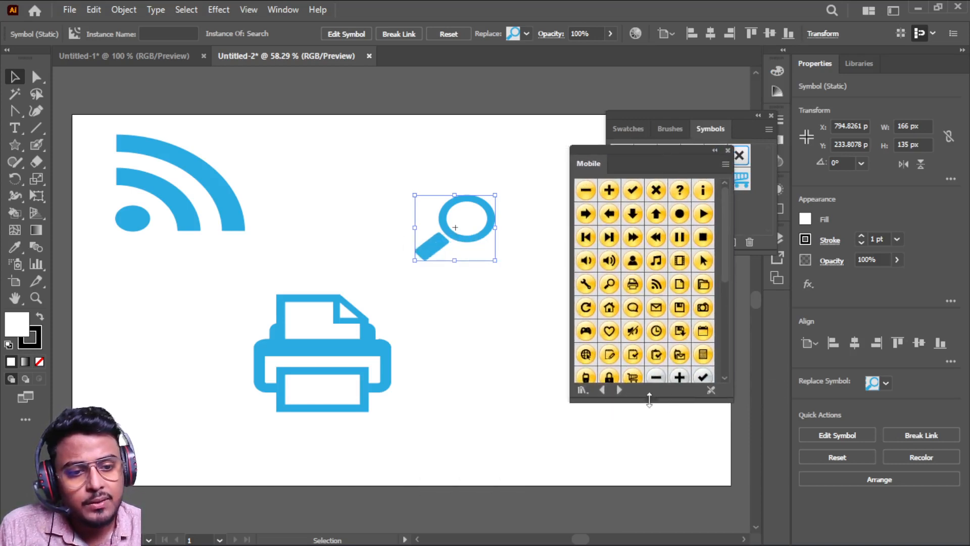
drag(649, 400, 655, 485)
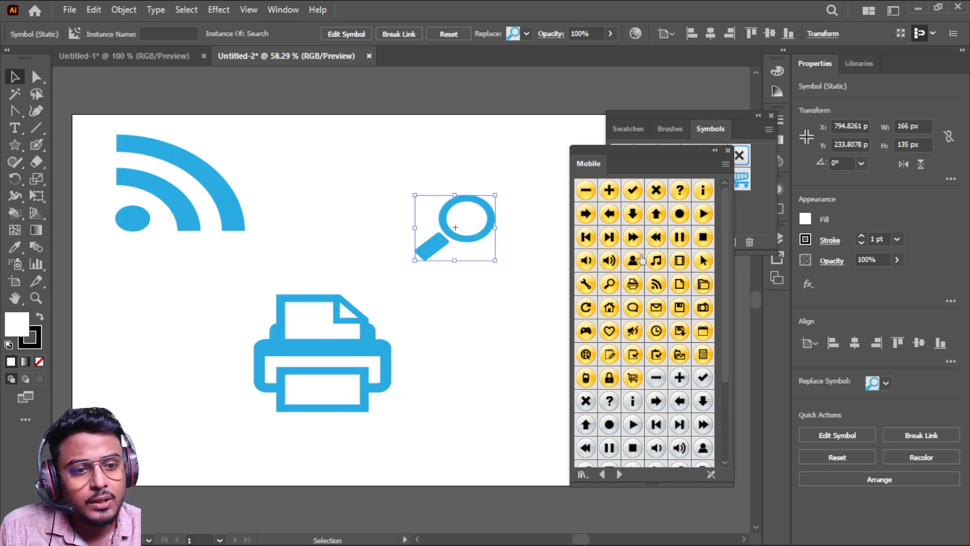
- Place Video - Orange scaled to about 160 x 159 px and Calculator - Orange beside the printer, and close the Mobile library
drag(679, 262, 405, 209)
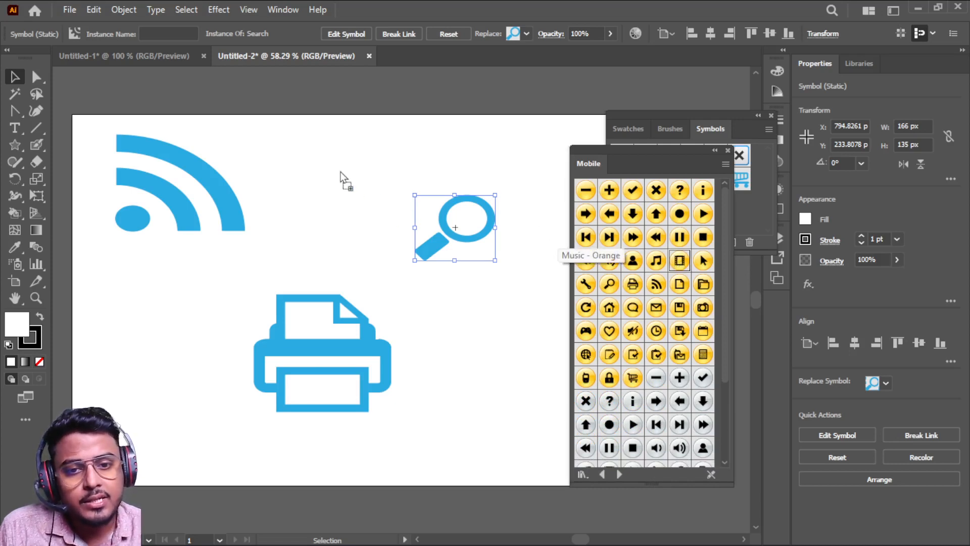
drag(340, 172, 402, 232)
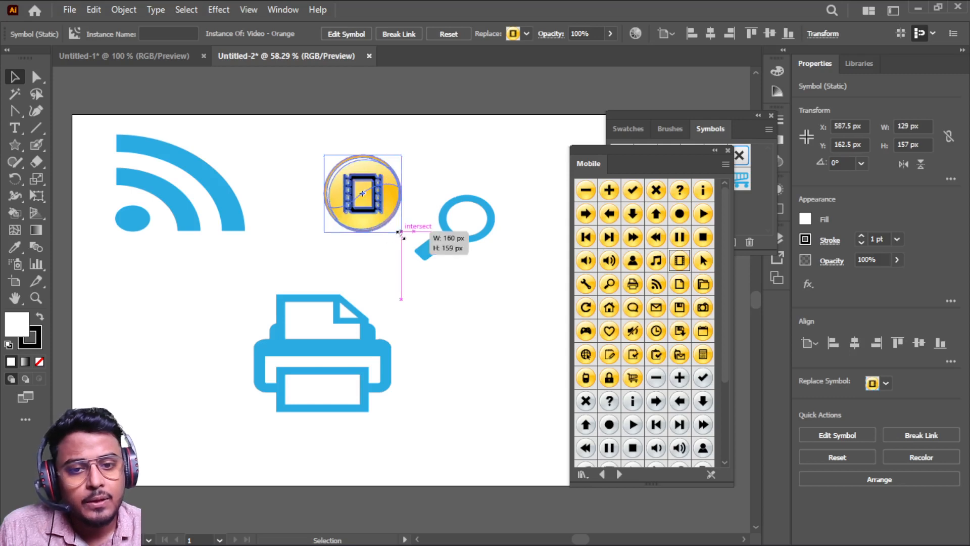
click(702, 356)
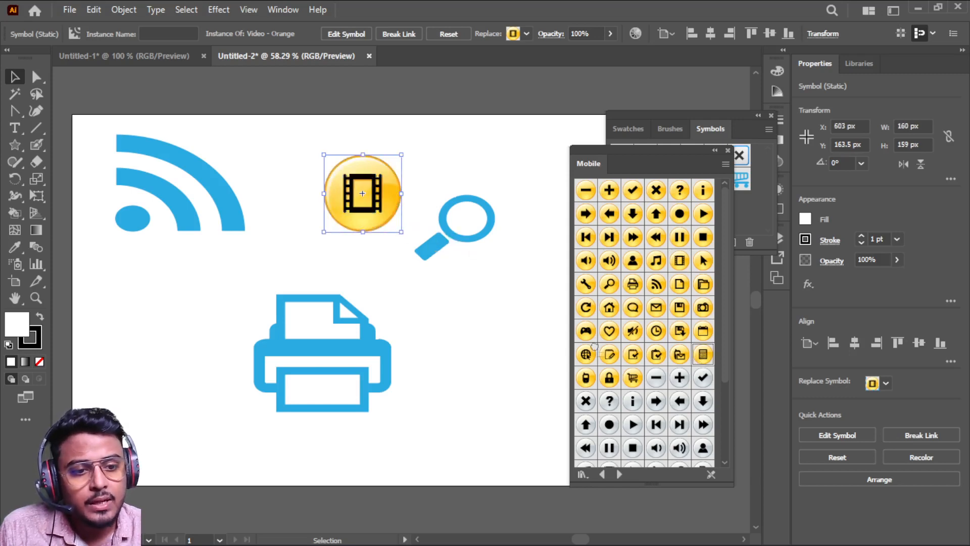
drag(455, 332, 454, 332)
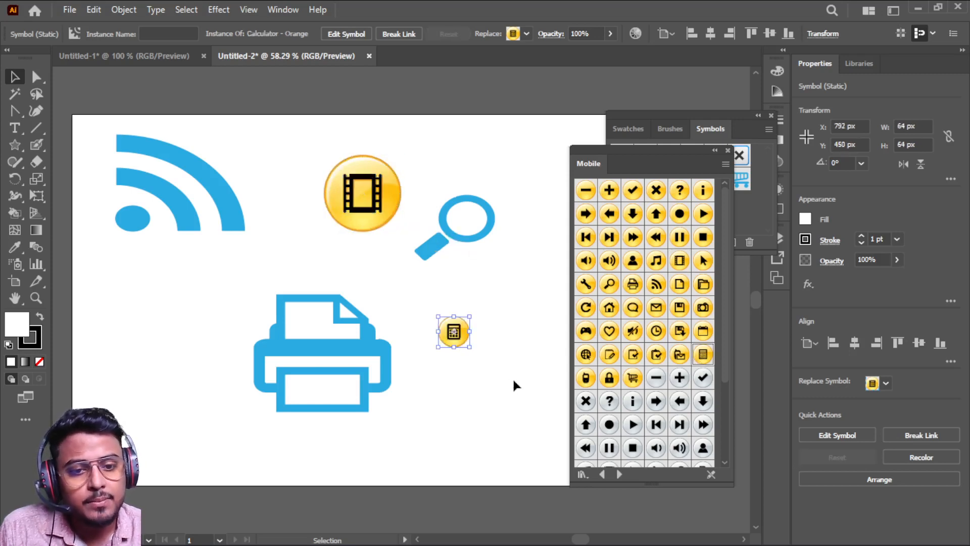
click(729, 149)
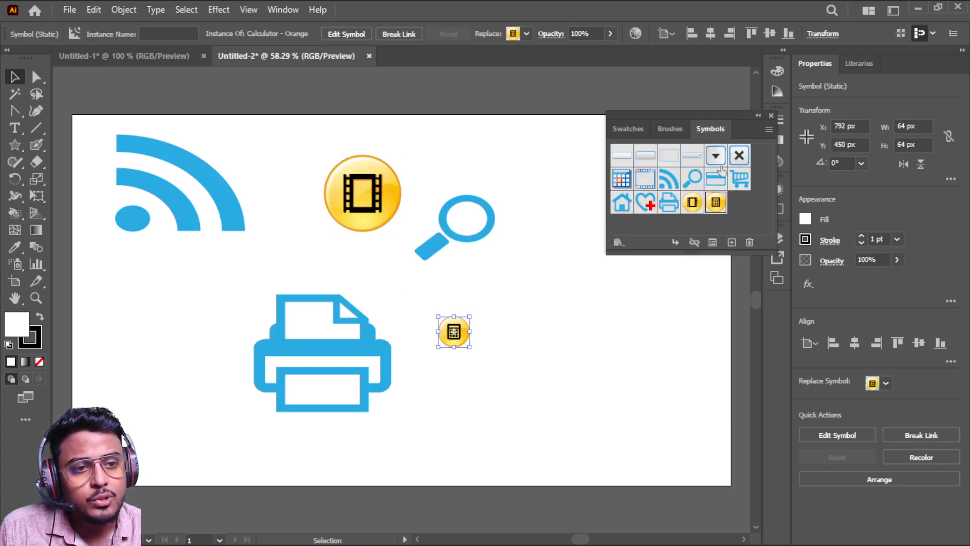
- Load the Nature symbol library and enlarge it to show all its symbols
click(620, 242)
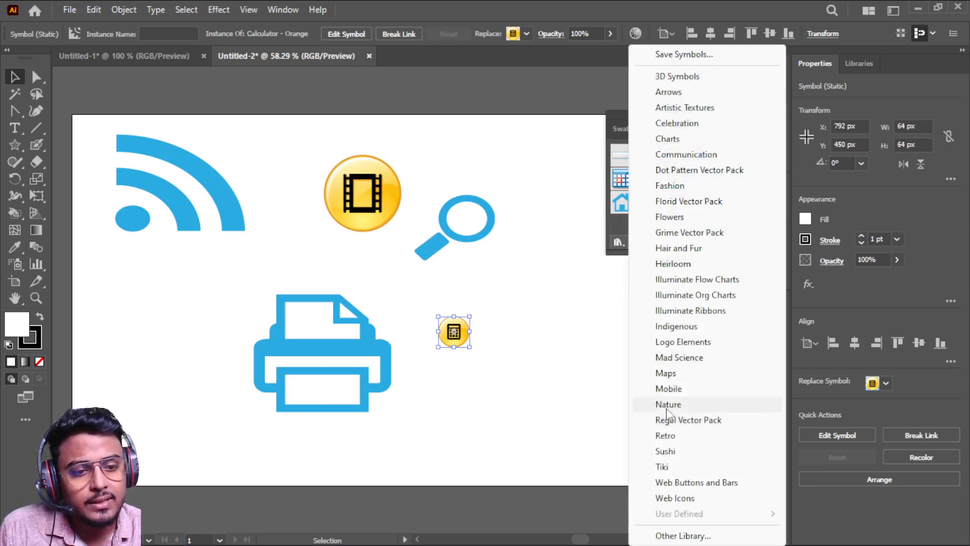
click(666, 407)
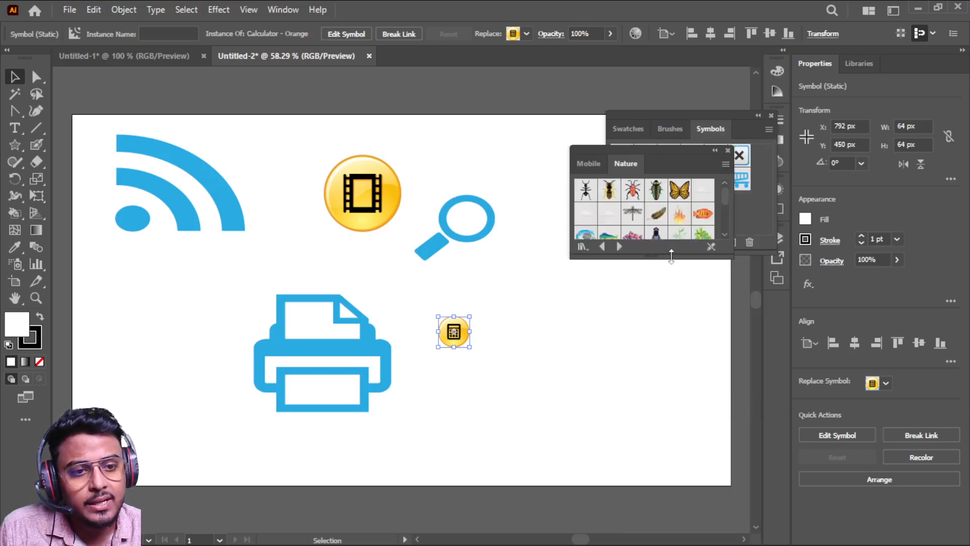
drag(671, 256, 670, 436)
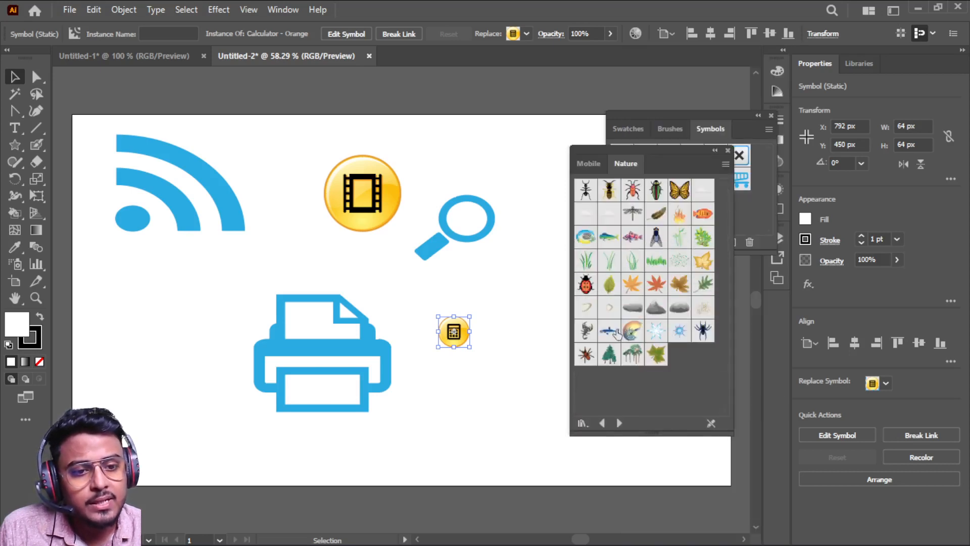
- Place the Shark, Trees 1, Spider and Ladybug symbols around the magnifying glass and calculator, and clear the selection
drag(610, 334, 463, 393)
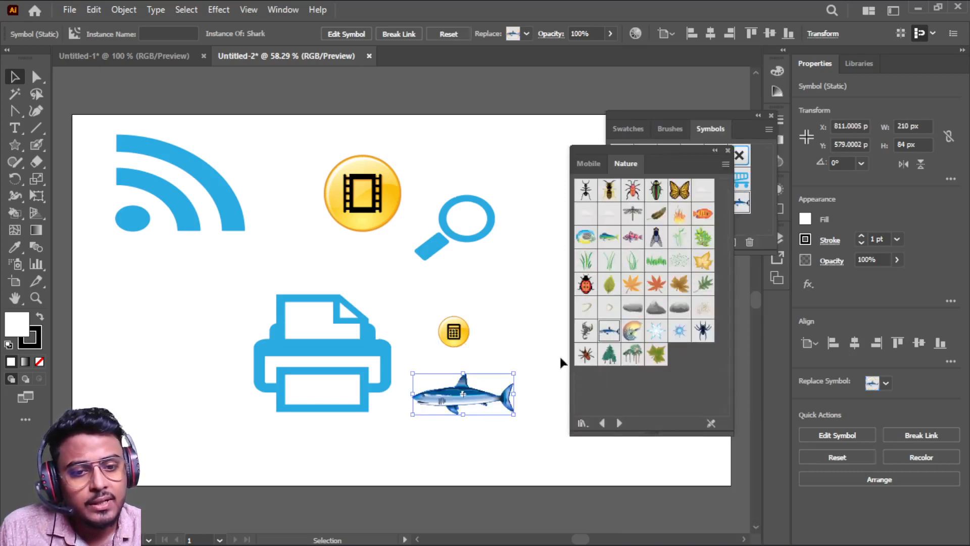
drag(610, 358, 508, 275)
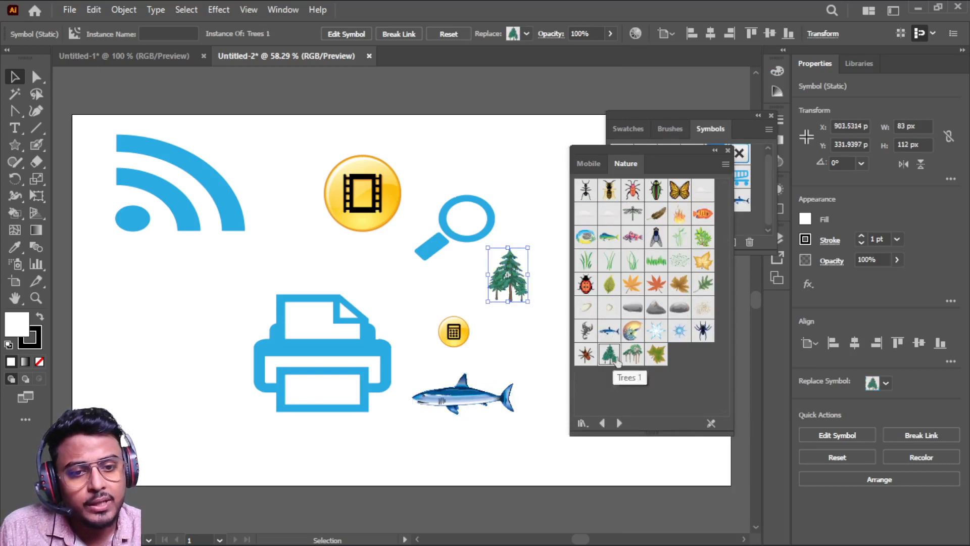
click(703, 336)
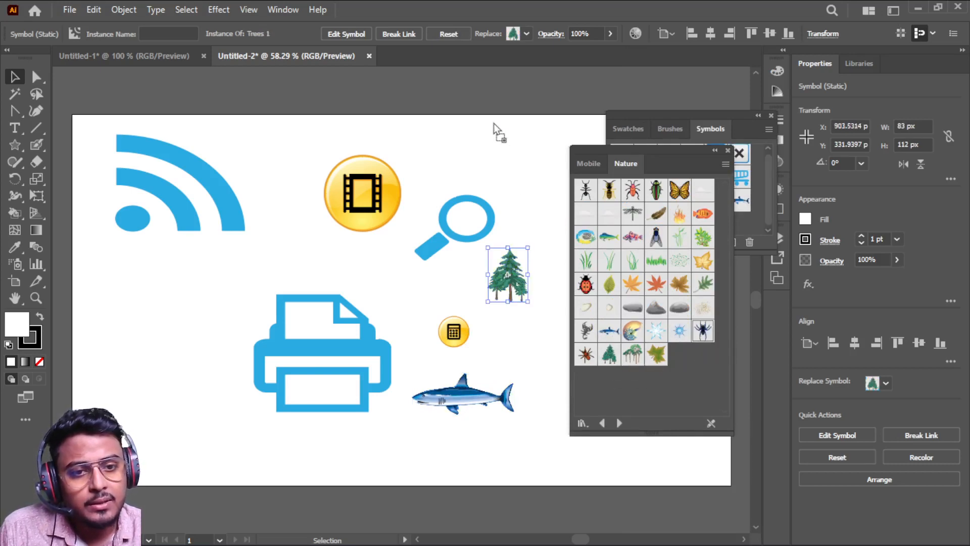
drag(493, 124, 492, 123)
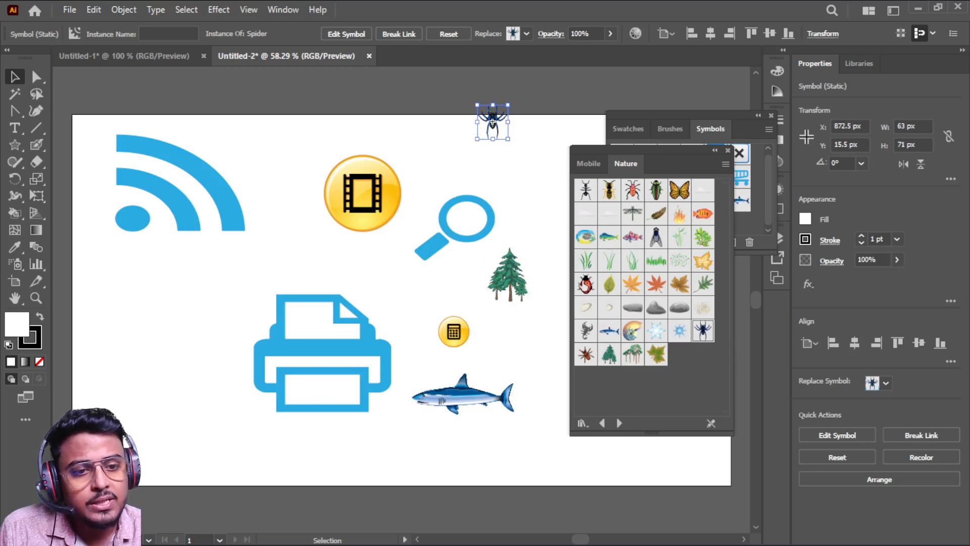
drag(586, 284, 505, 168)
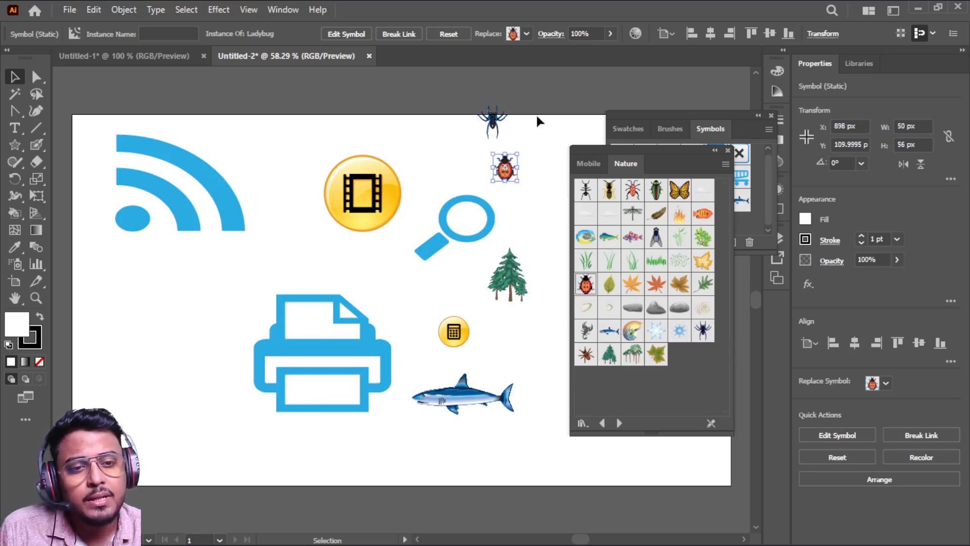
click(542, 133)
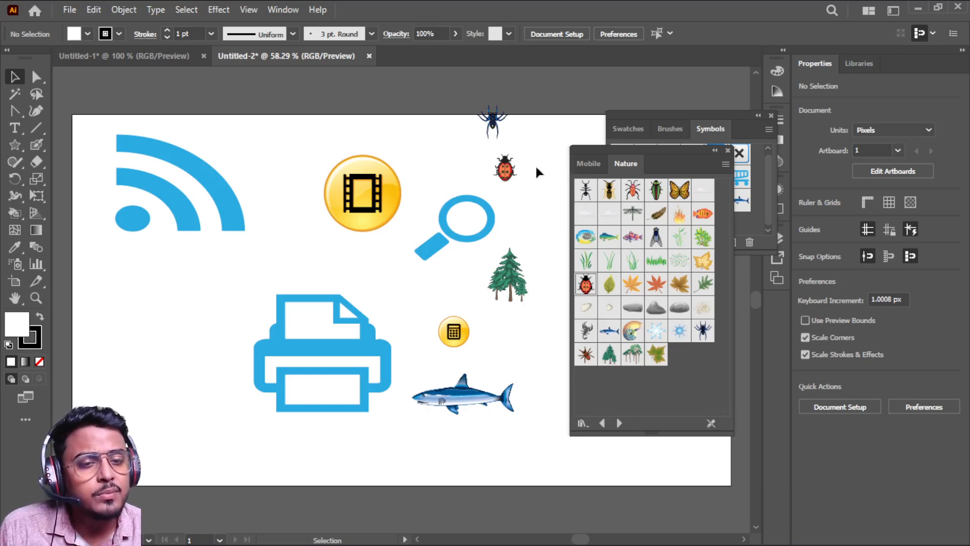
- Move the Nature library away from the artwork, and place the orange maple leaf symbol between the RSS and printer symbols
drag(673, 151, 724, 154)
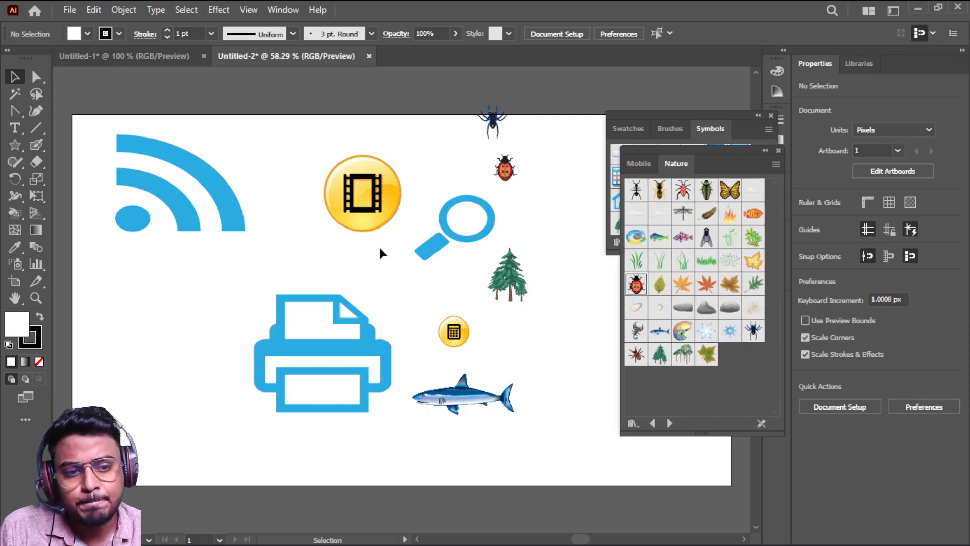
click(687, 286)
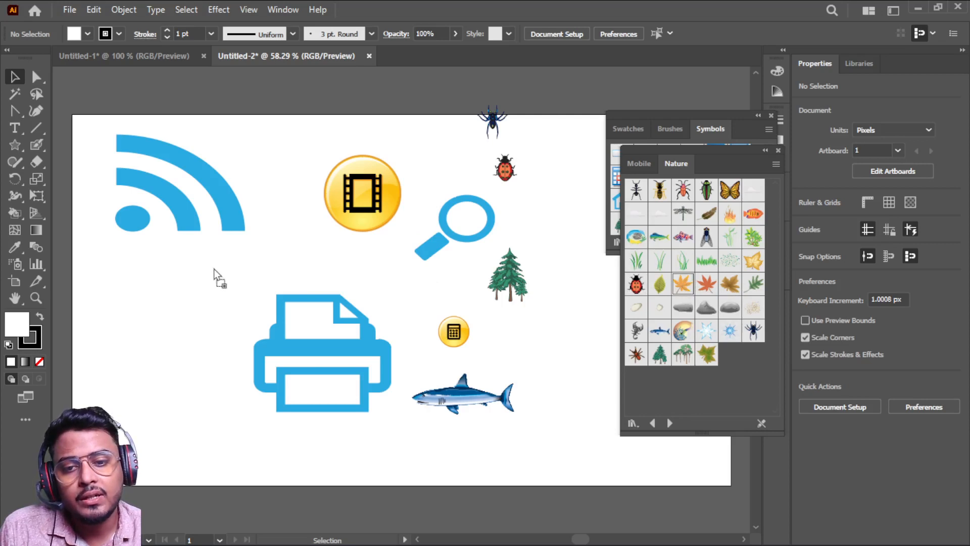
drag(213, 269, 214, 268)
click(298, 265)
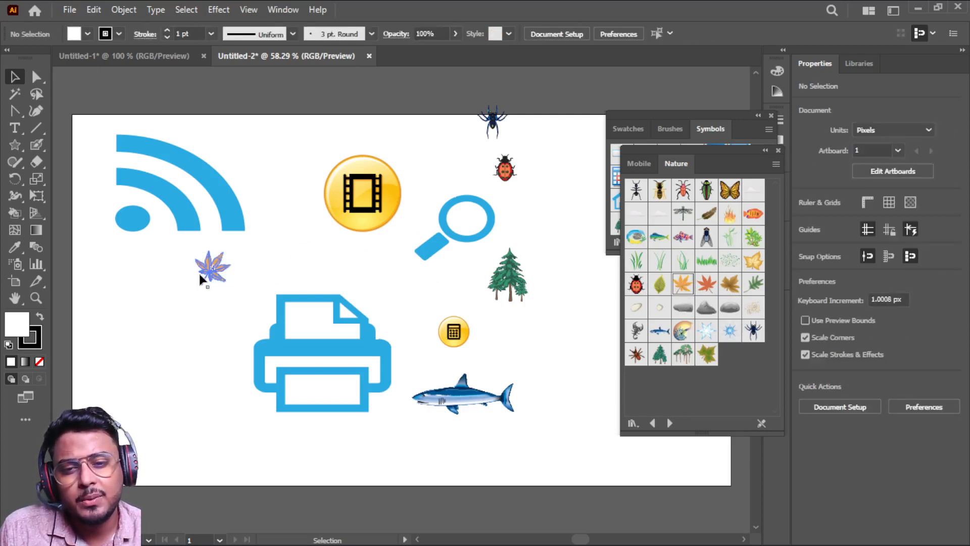
- Place two more orange Maple Leaf symbols, plus Maple Leaf 2, Maple Leaf Large and Japanese Maple, in the free areas of the artboard
drag(682, 285, 286, 242)
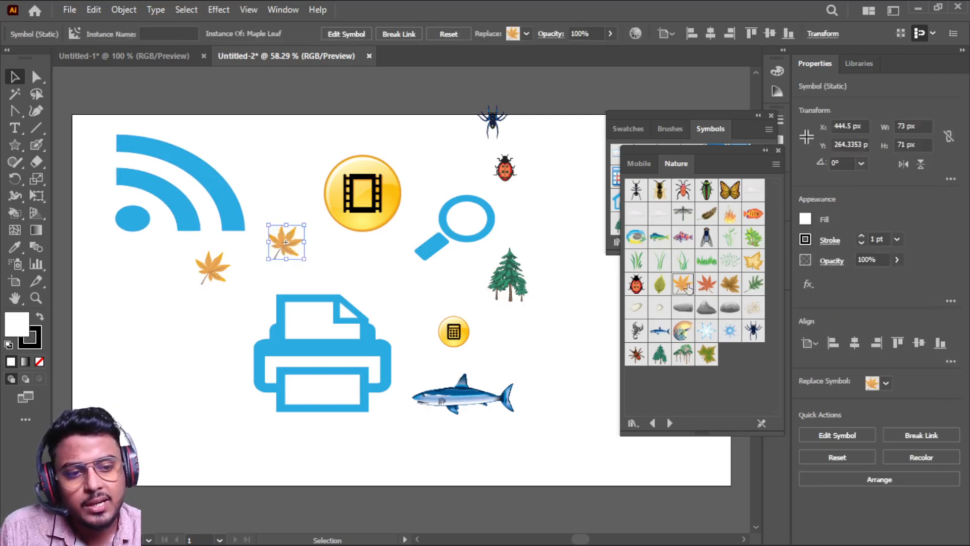
drag(688, 288, 572, 321)
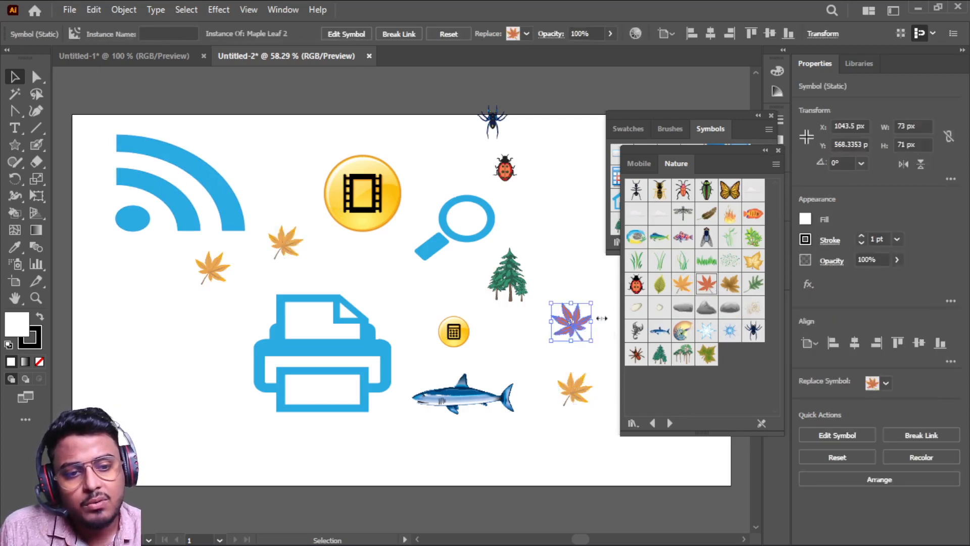
drag(733, 285, 560, 236)
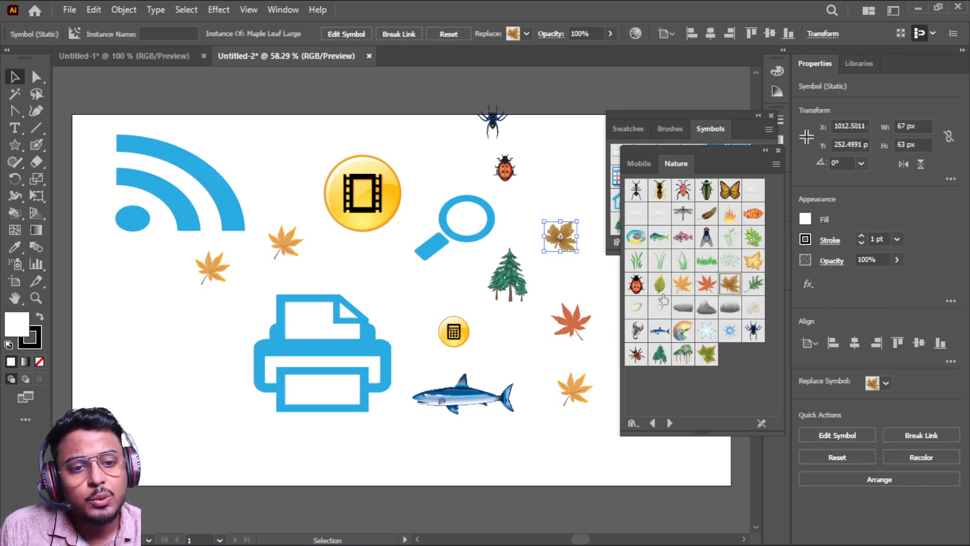
drag(754, 267, 550, 169)
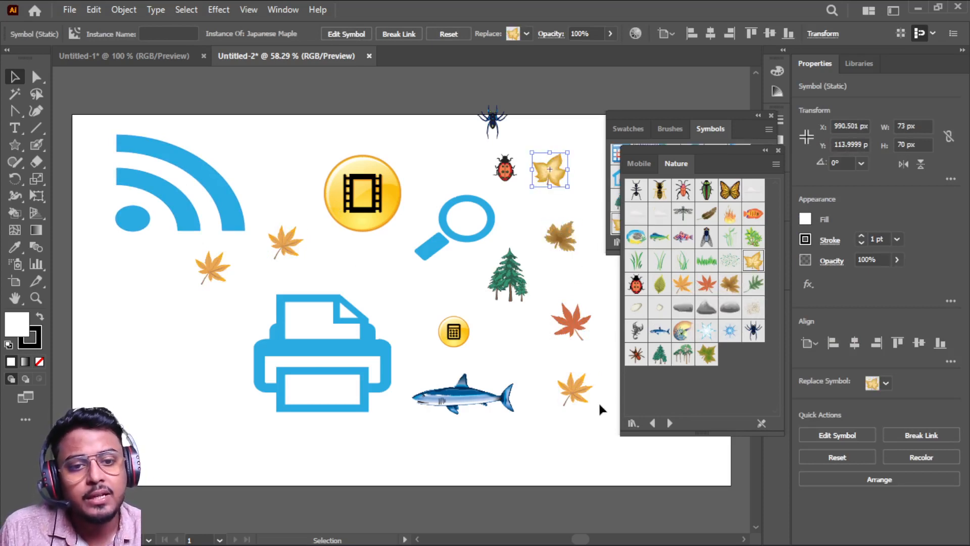
- Look through the tools grouped with the Symbol Sprayer, and clear the selection
click(15, 214)
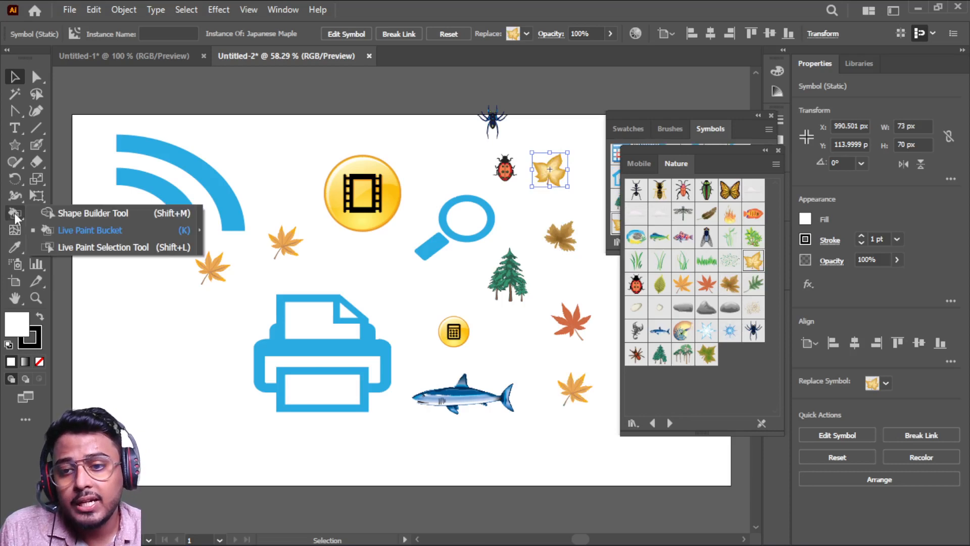
click(15, 263)
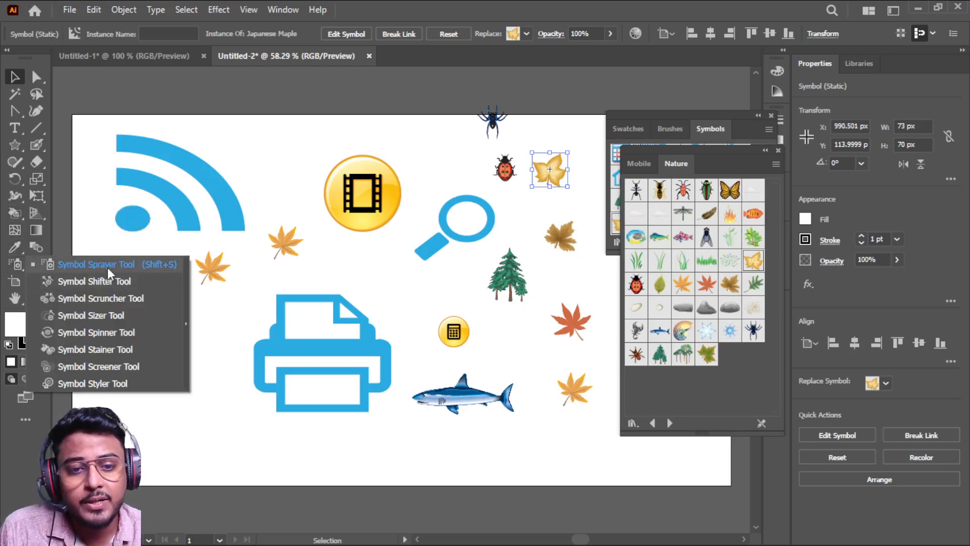
click(261, 287)
click(111, 256)
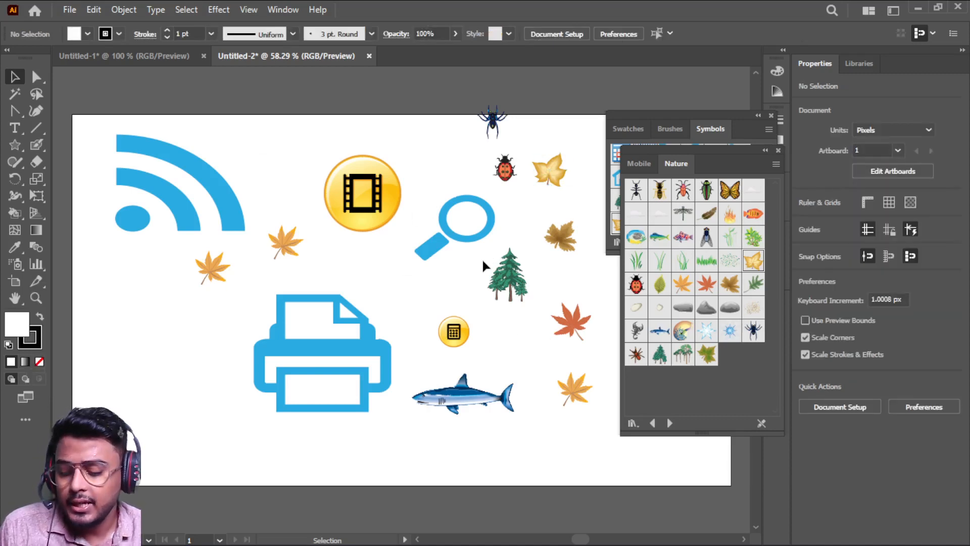
- Select all symbol instances in the document and delete them
key(ctrl)
key(ctrl+a)
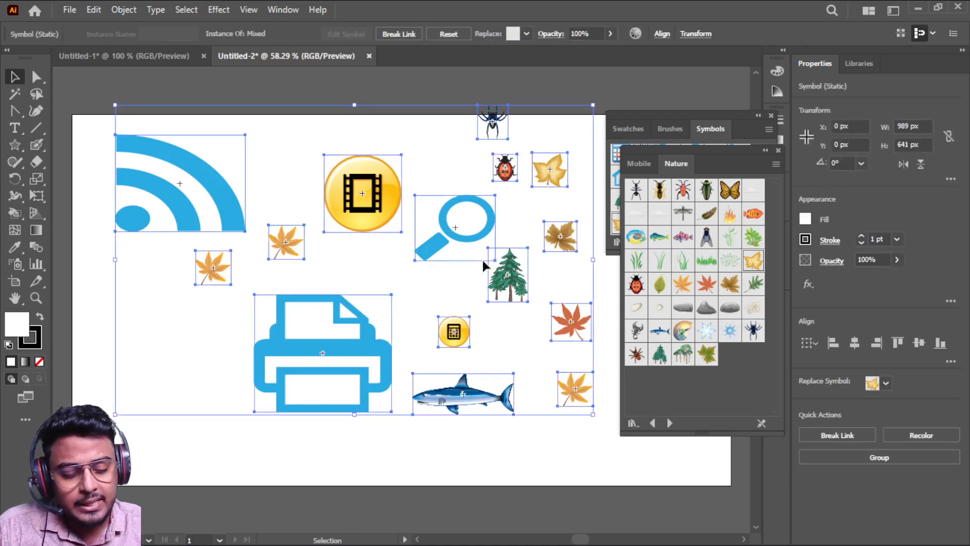
key(Delete)
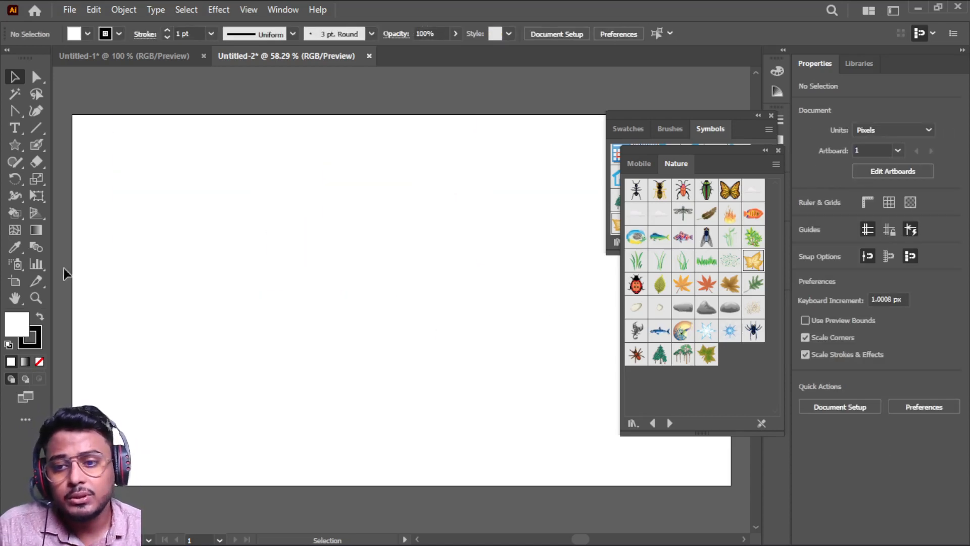
- Activate the Symbol Sprayer Tool and choose the orange Maple Leaf from the Nature library as its symbol
drag(17, 264, 58, 264)
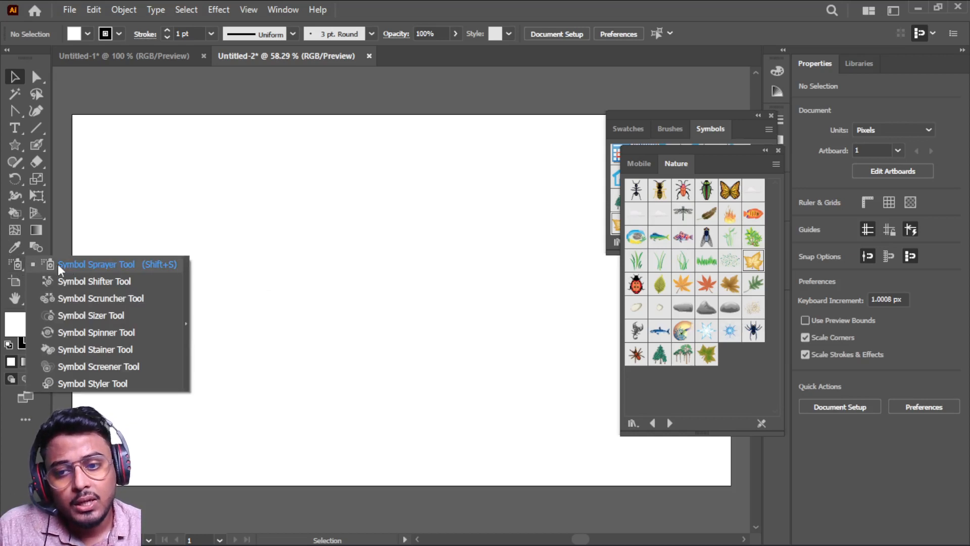
click(102, 265)
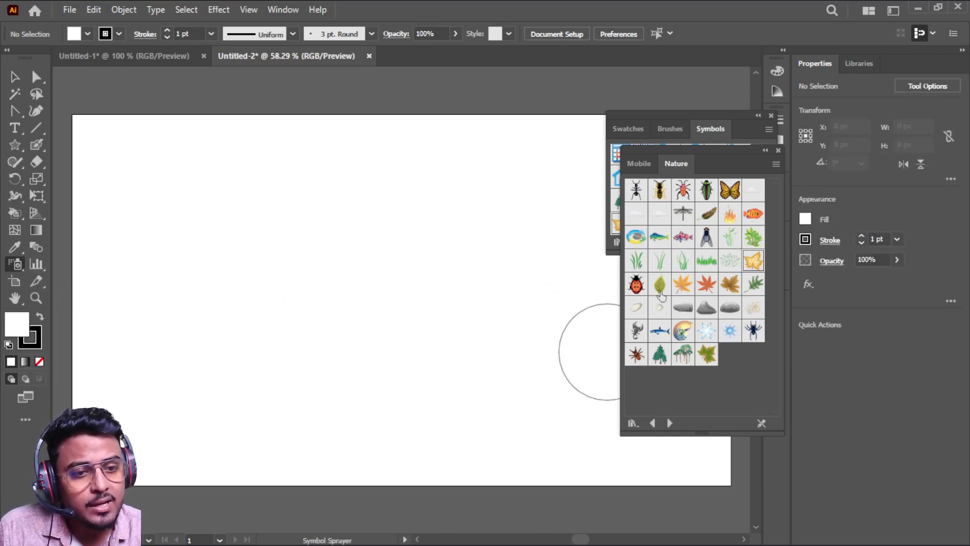
click(686, 293)
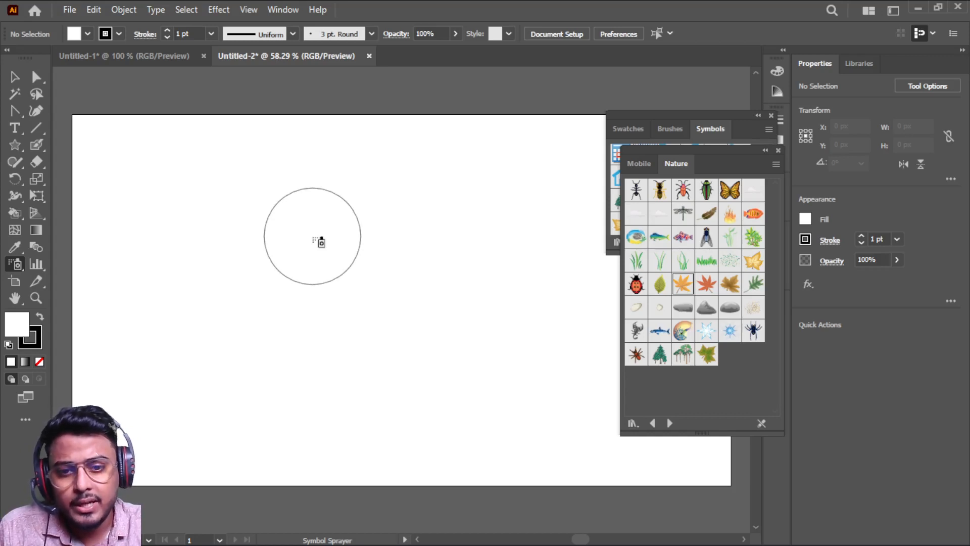
- Enlarge and shrink the Symbol Sprayer brush repeatedly, settling on a diameter somewhat smaller than the initial one
key(bracketright)
key(bracketright)
key(bracketright)
key(bracketright)
key(bracketright)
key(bracketleft)
key(bracketleft)
key(bracketleft)
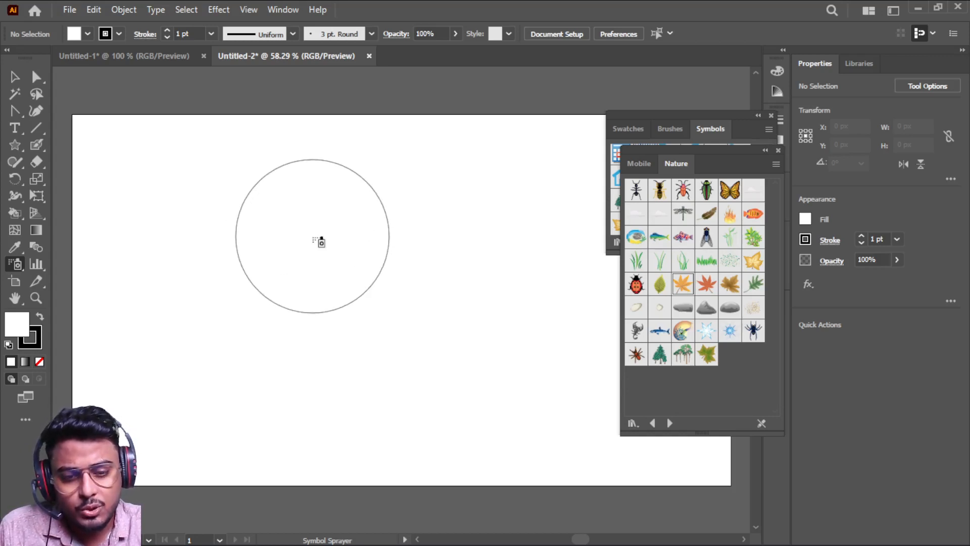
key(bracketleft)
key(bracketleft)
key(bracketleft)
key(bracketright)
key(bracketright)
key(bracketright)
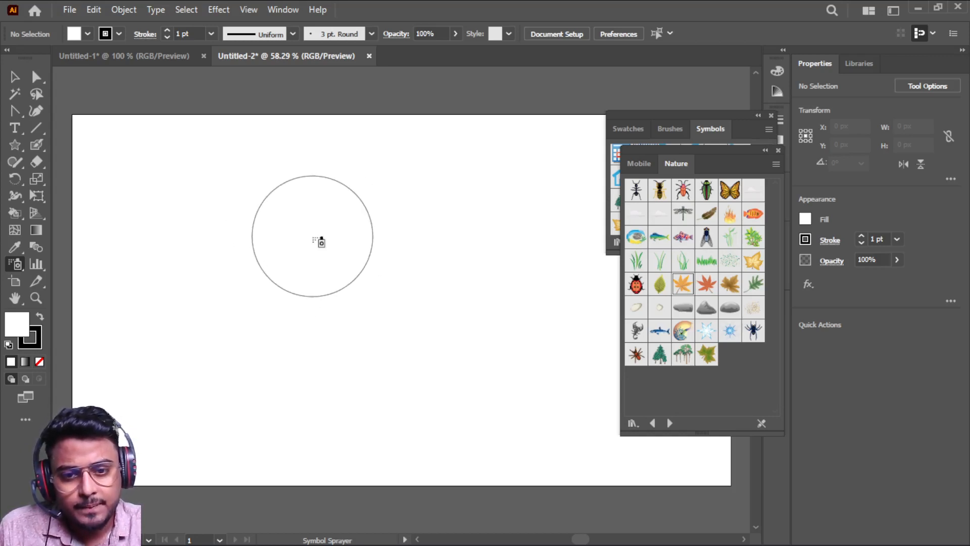
key(bracketleft)
key(bracketleft)
key(bracketleft)
key(bracketleft)
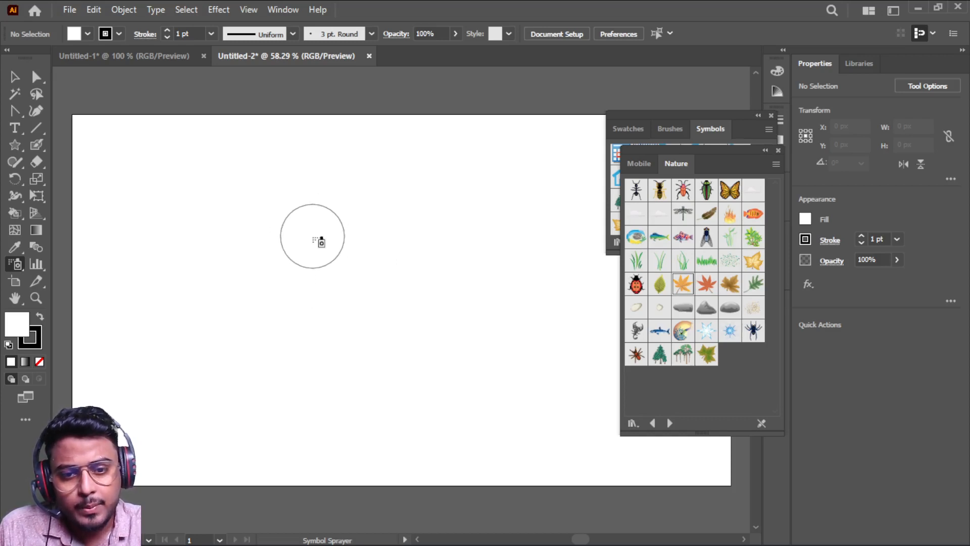
key(bracketright)
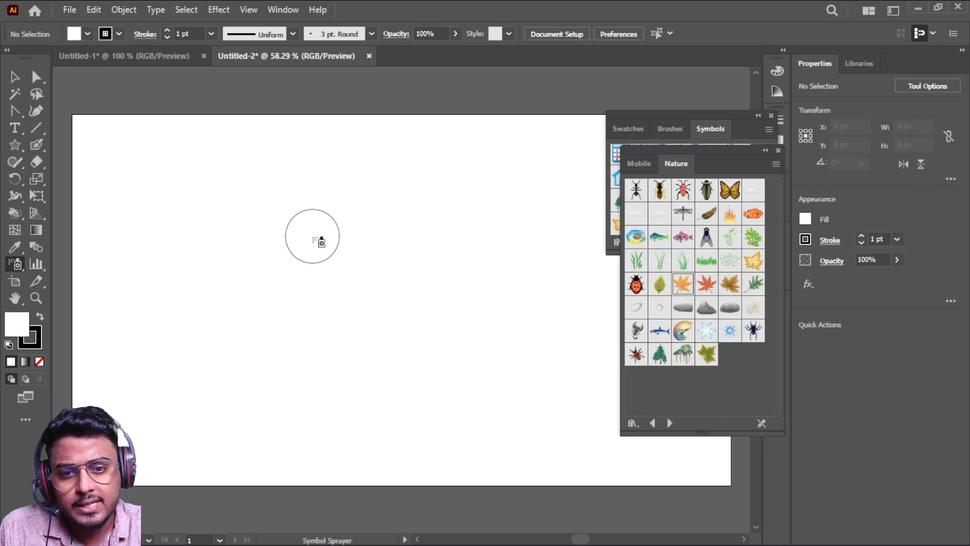
key(bracketleft)
key(bracketleft)
key(bracketleft)
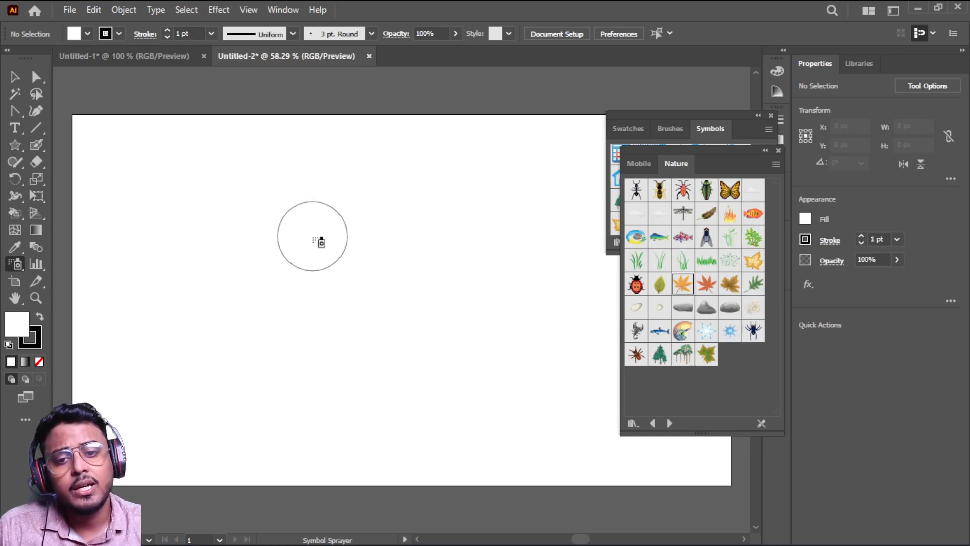
- Spray orange maple leaves in separate single dabs scattered over the artboard, and delete the resulting symbol set
click(141, 174)
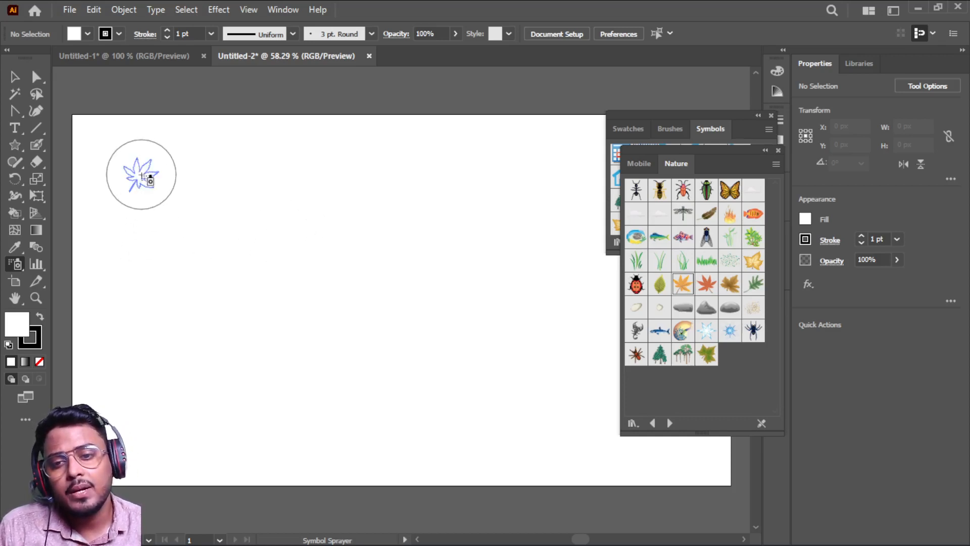
click(255, 164)
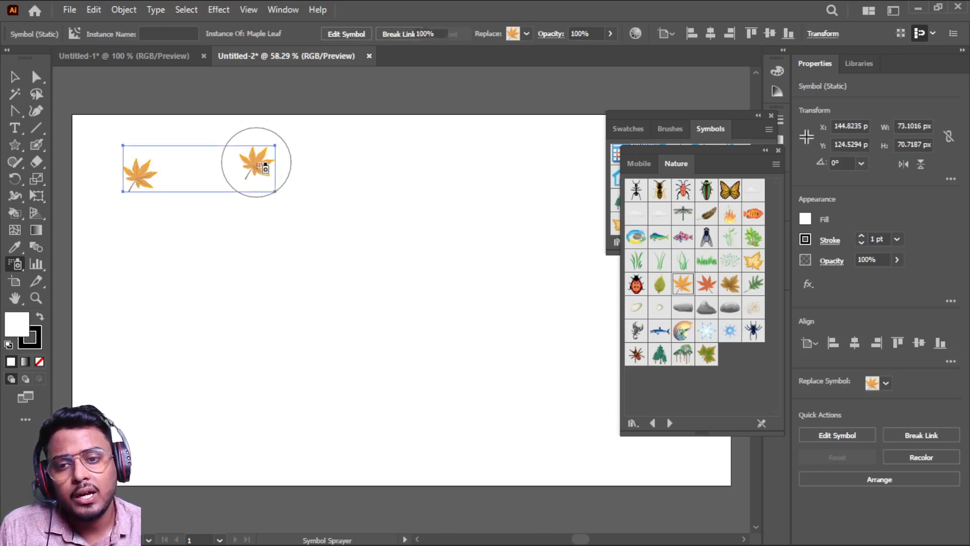
click(425, 172)
click(224, 309)
click(495, 299)
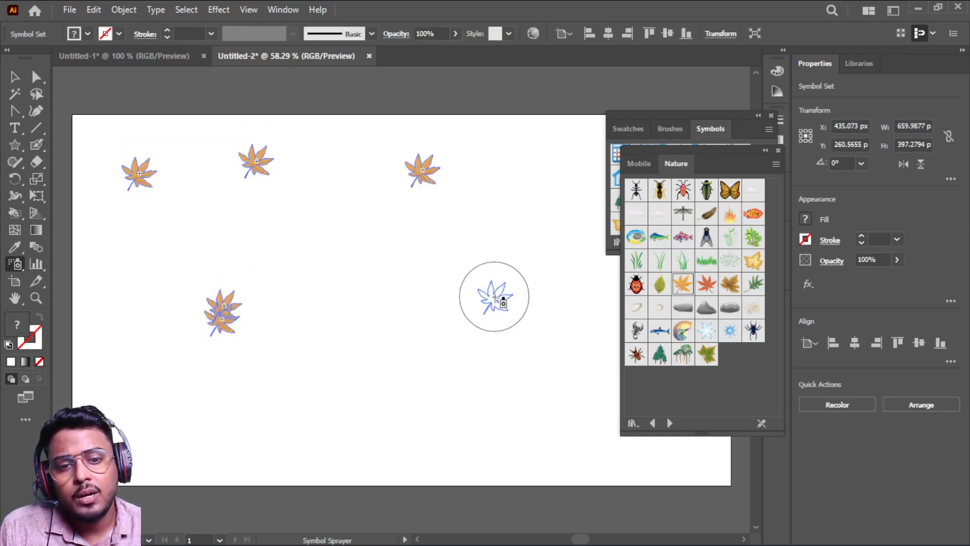
click(268, 413)
click(134, 299)
click(367, 270)
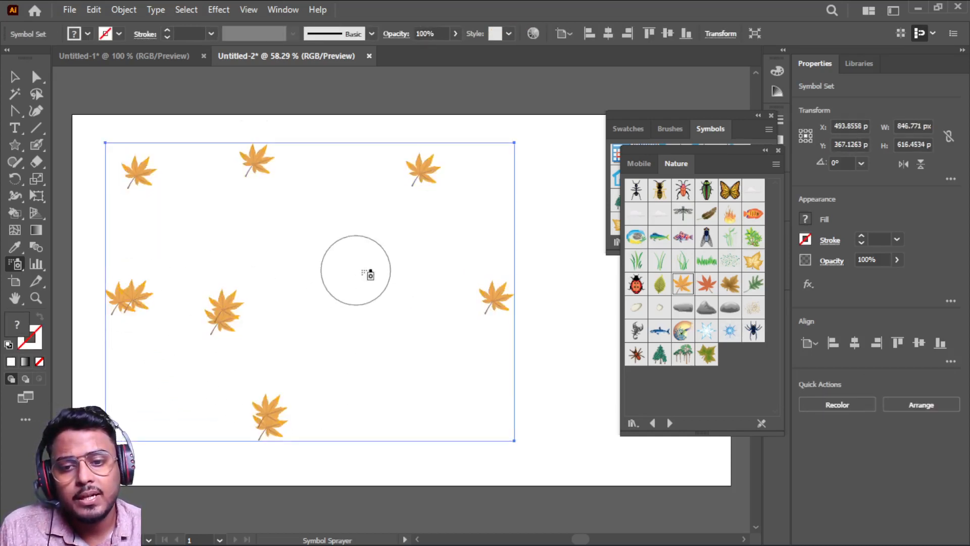
click(415, 375)
click(485, 219)
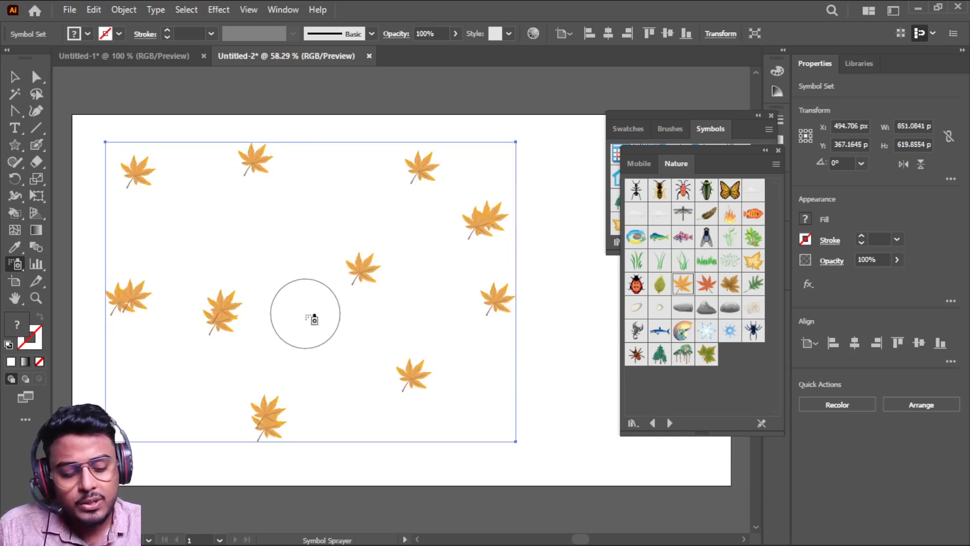
key(Delete)
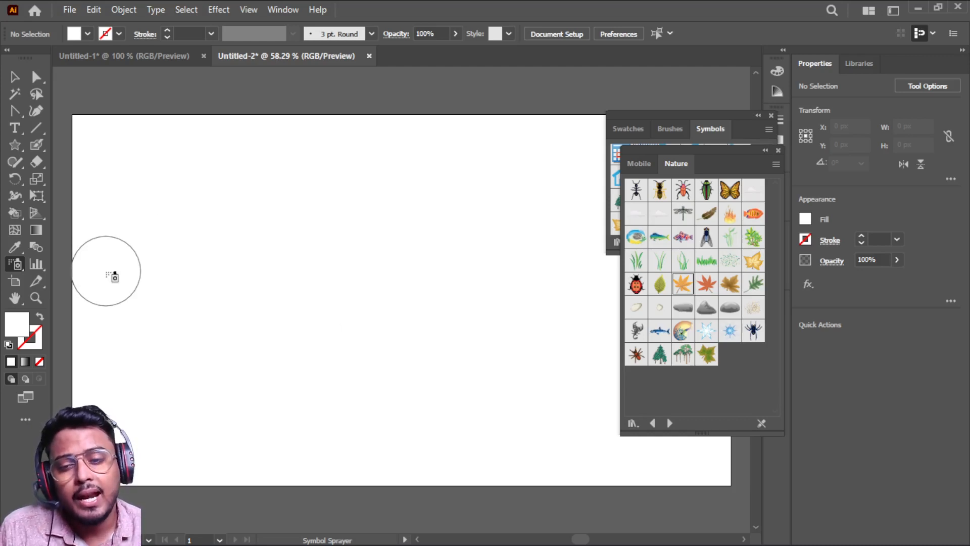
- Spray orange maple leaves in three long continuous strokes across the artboard, and delete the resulting symbol set
mouse_move(114, 276)
mouse_down()
mouse_move(219, 188)
mouse_move(313, 181)
mouse_move(441, 226)
mouse_move(504, 304)
mouse_move(582, 308)
mouse_up()
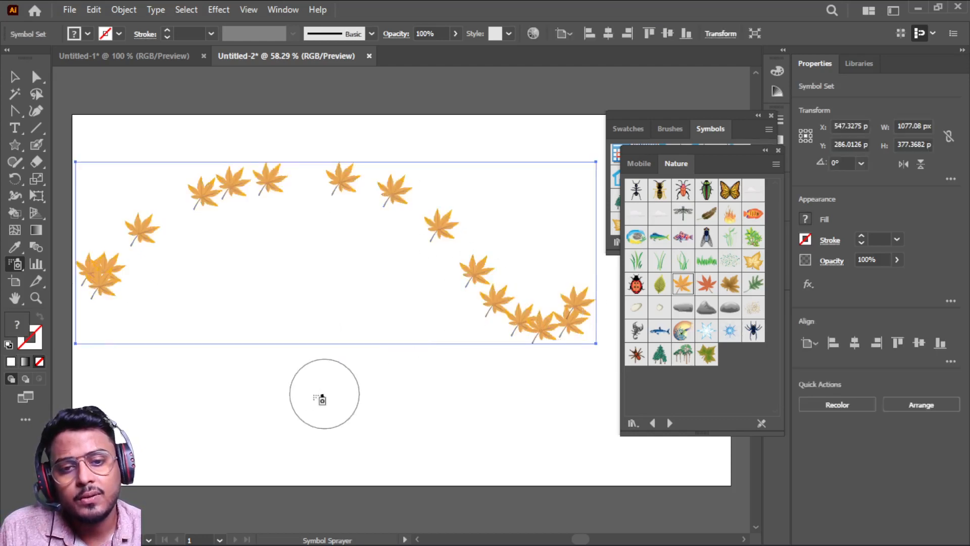
mouse_move(129, 410)
mouse_down()
mouse_move(145, 374)
mouse_move(354, 320)
mouse_move(427, 312)
mouse_up()
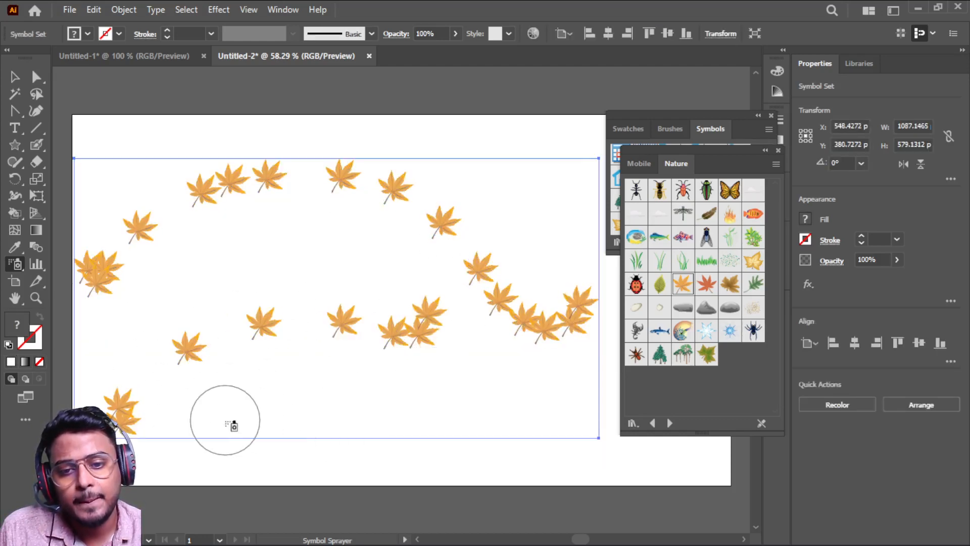
mouse_move(233, 424)
mouse_down()
mouse_move(282, 399)
mouse_move(413, 407)
mouse_move(479, 390)
mouse_up()
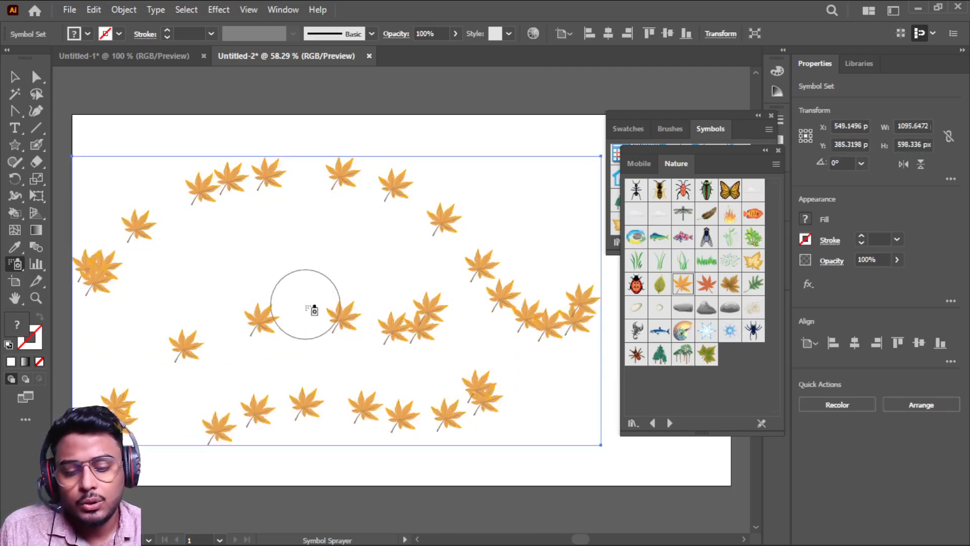
key(Delete)
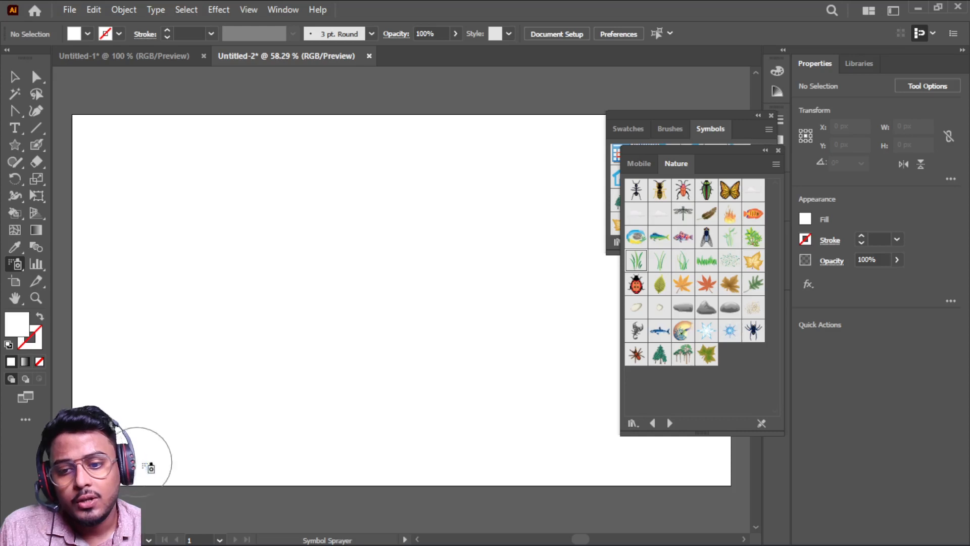
- Spray the dark green grass tuft symbol in several overlapping strokes to fill a band along the artboard's bottom edge
drag(150, 466, 711, 452)
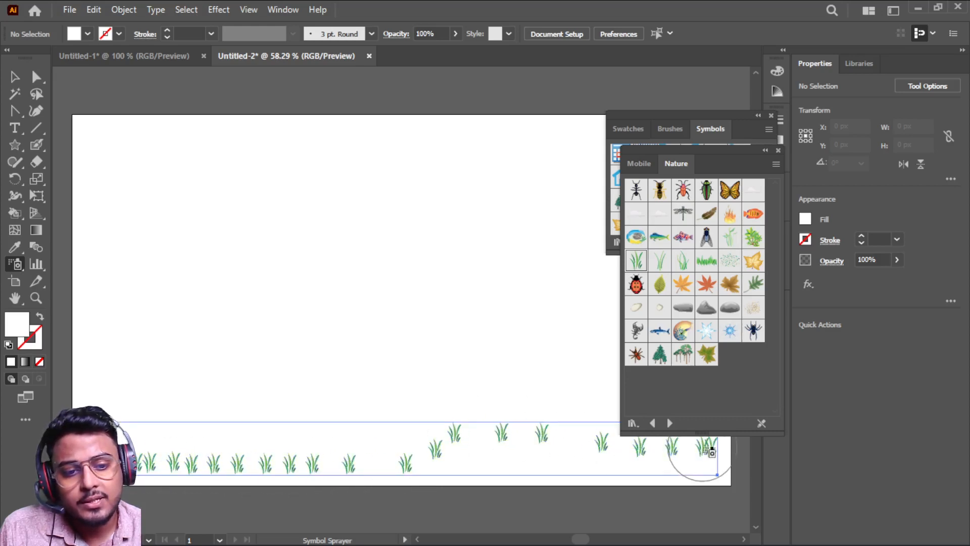
mouse_move(137, 444)
mouse_down()
mouse_move(372, 437)
mouse_move(282, 448)
mouse_move(260, 433)
mouse_move(384, 435)
mouse_up()
mouse_move(403, 470)
mouse_down()
mouse_move(427, 455)
mouse_move(629, 461)
mouse_move(602, 470)
mouse_up()
drag(435, 480, 555, 480)
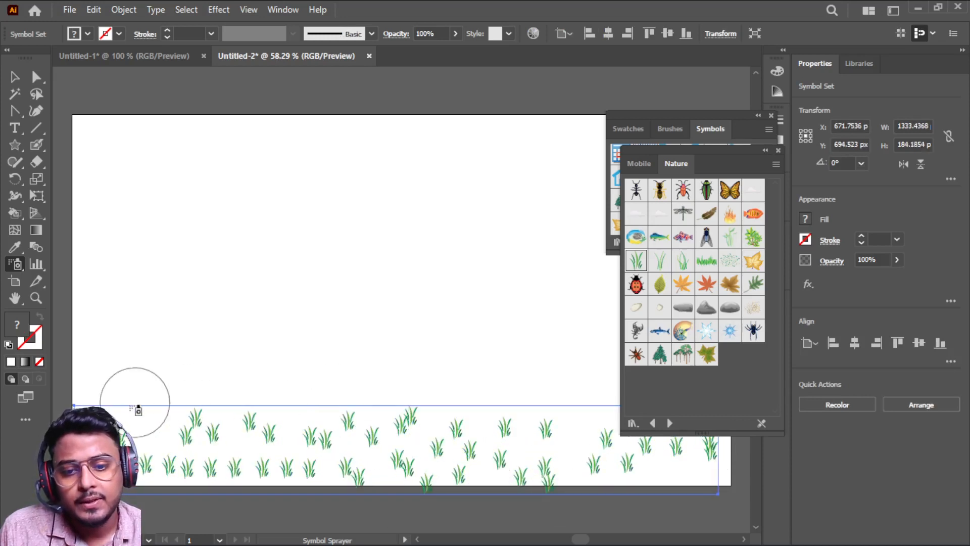
mouse_move(106, 407)
mouse_down()
mouse_move(329, 420)
mouse_move(582, 401)
mouse_move(598, 490)
mouse_up()
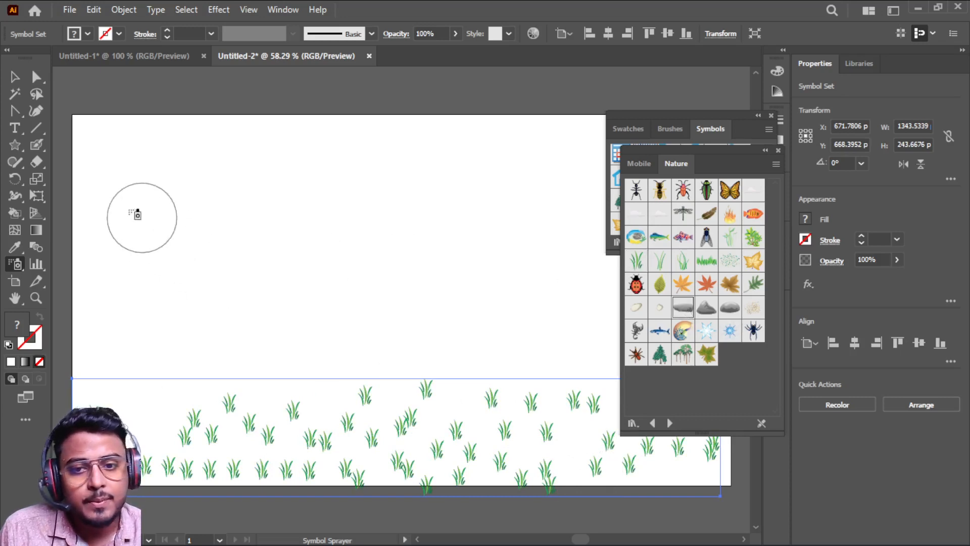
- Try spraying a row of flat gray rocks across the artboard's upper area, and undo the stroke
mouse_move(101, 191)
mouse_down()
mouse_move(267, 165)
mouse_move(429, 163)
mouse_up()
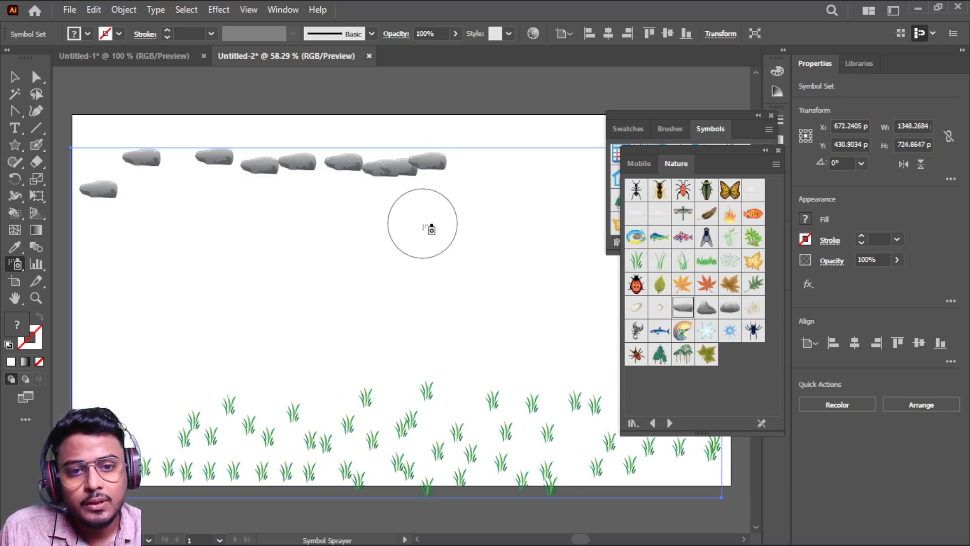
key(ctrl+z)
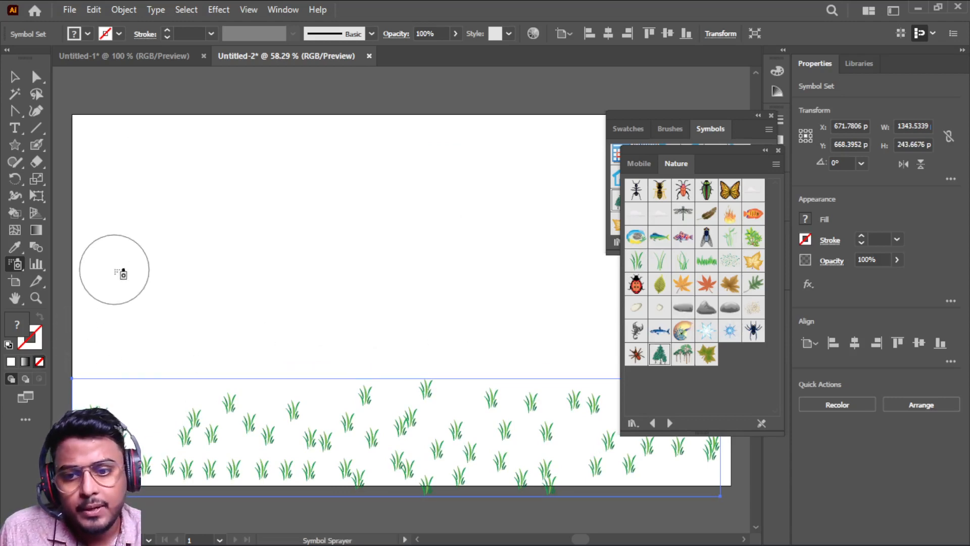
- Spray a wavy row of Trees 1 evergreens above the grass, and add another tree near the artboard's upper left
mouse_move(123, 274)
mouse_down()
mouse_move(133, 341)
mouse_move(198, 353)
mouse_move(427, 320)
mouse_move(549, 329)
mouse_up()
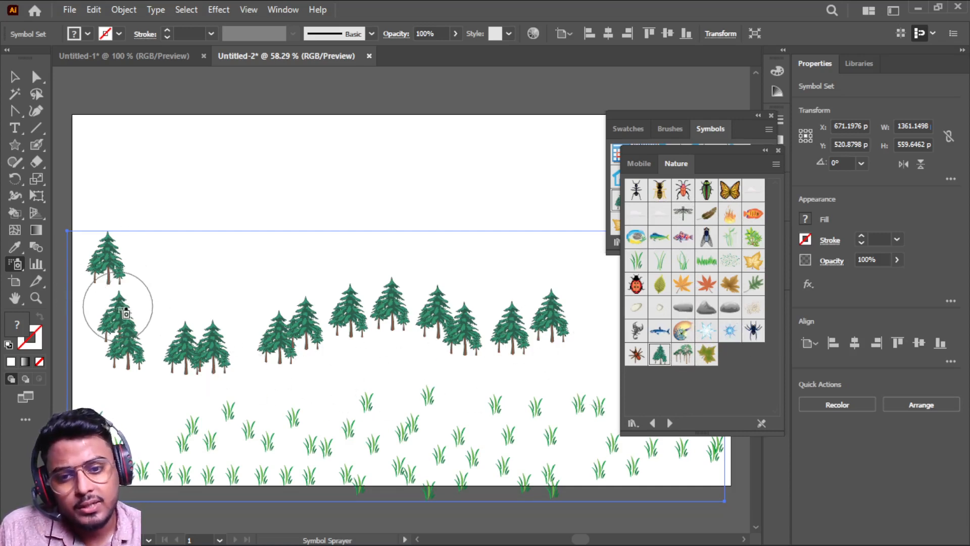
click(15, 263)
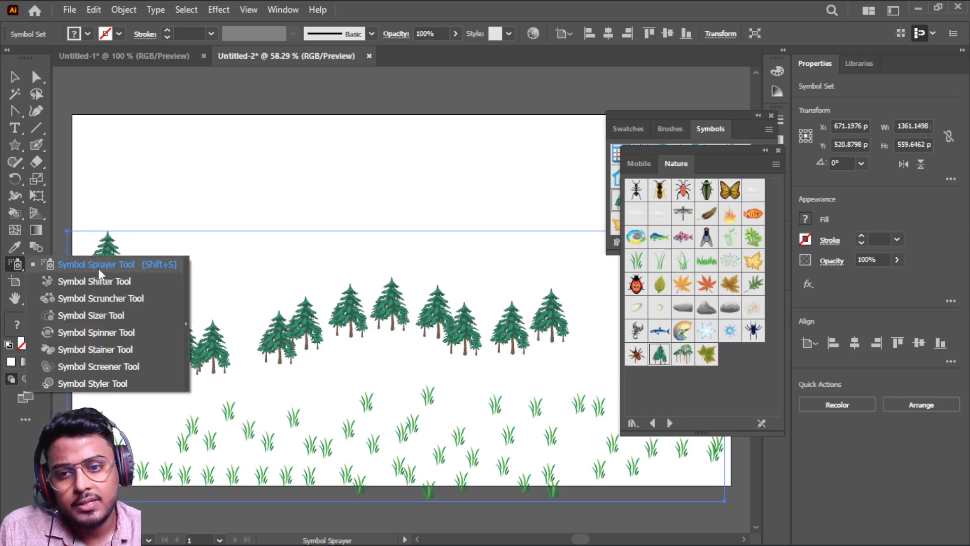
click(196, 175)
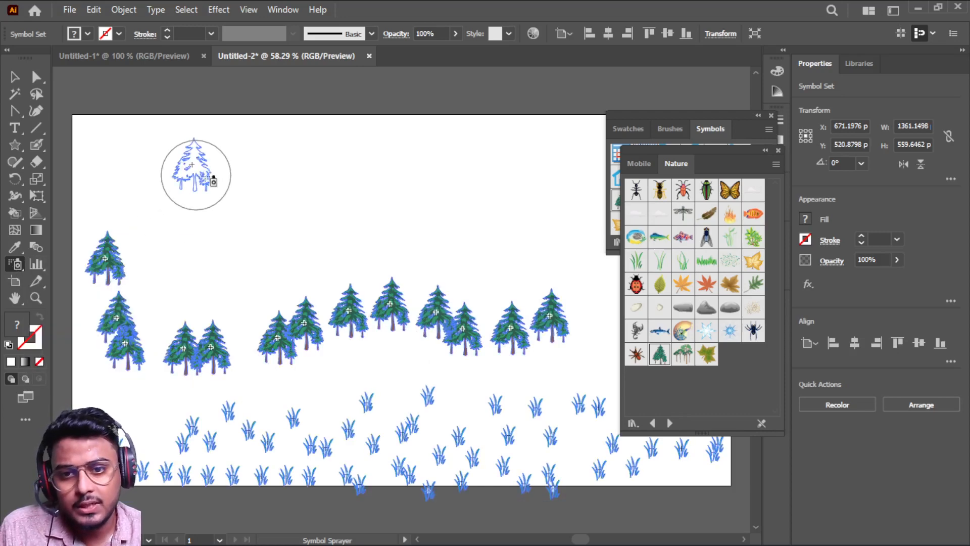
- Spray winding rows of evergreens across the artboard's upper and middle areas, and erase several trees around the upper center
mouse_move(196, 175)
mouse_down()
mouse_move(436, 172)
mouse_move(479, 183)
mouse_move(545, 222)
mouse_move(559, 245)
mouse_move(526, 259)
mouse_move(263, 249)
mouse_move(202, 263)
mouse_move(173, 282)
mouse_move(263, 363)
mouse_up()
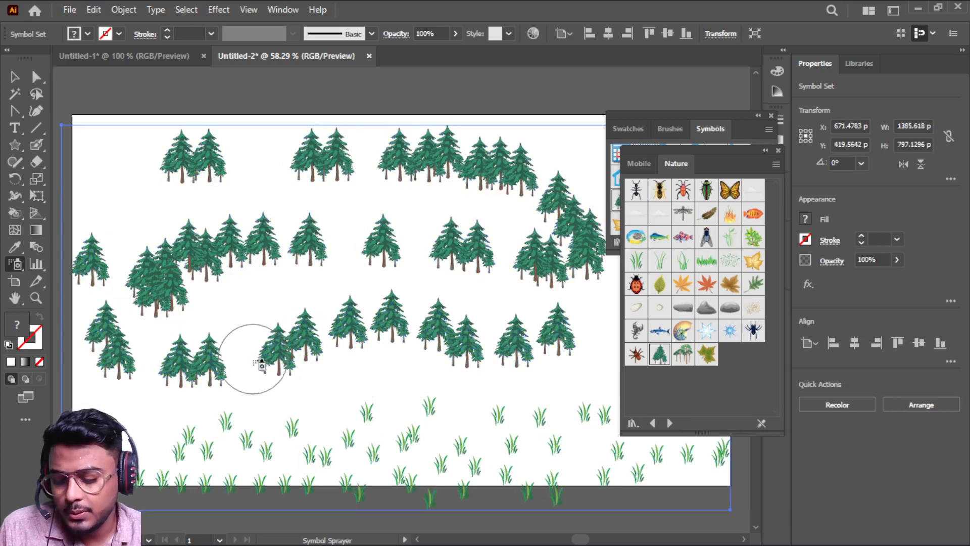
mouse_move(221, 186)
mouse_down()
mouse_move(315, 202)
mouse_move(355, 194)
mouse_up()
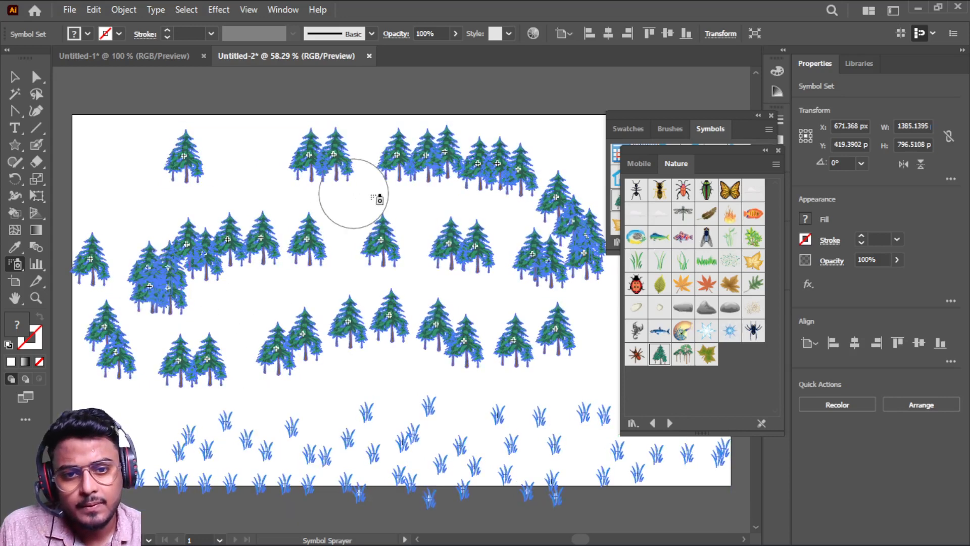
mouse_move(318, 147)
mouse_down()
mouse_move(380, 182)
mouse_move(394, 213)
mouse_move(380, 248)
mouse_move(268, 236)
mouse_move(329, 282)
mouse_up()
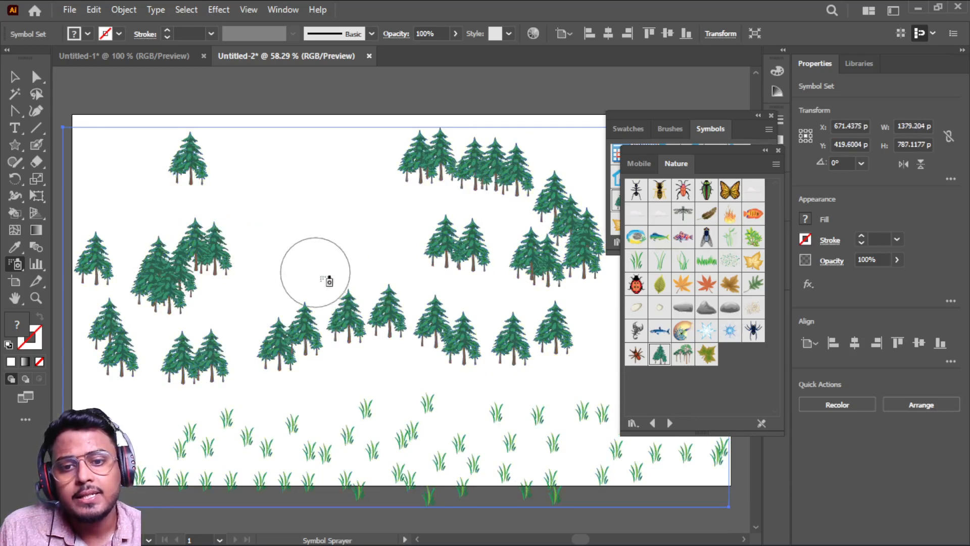
- Spray new evergreens with the Symbol Sprayer to fill the cleared gap in the artboard's upper center
mouse_move(255, 141)
mouse_down()
mouse_move(296, 182)
mouse_move(344, 197)
mouse_up()
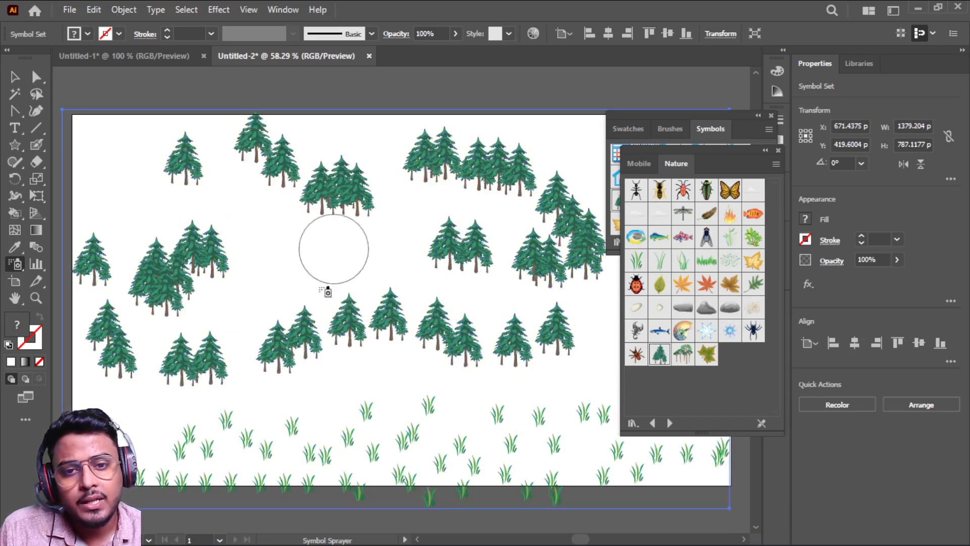
click(15, 263)
mouse_move(215, 249)
mouse_down()
mouse_move(304, 233)
mouse_move(349, 264)
mouse_up()
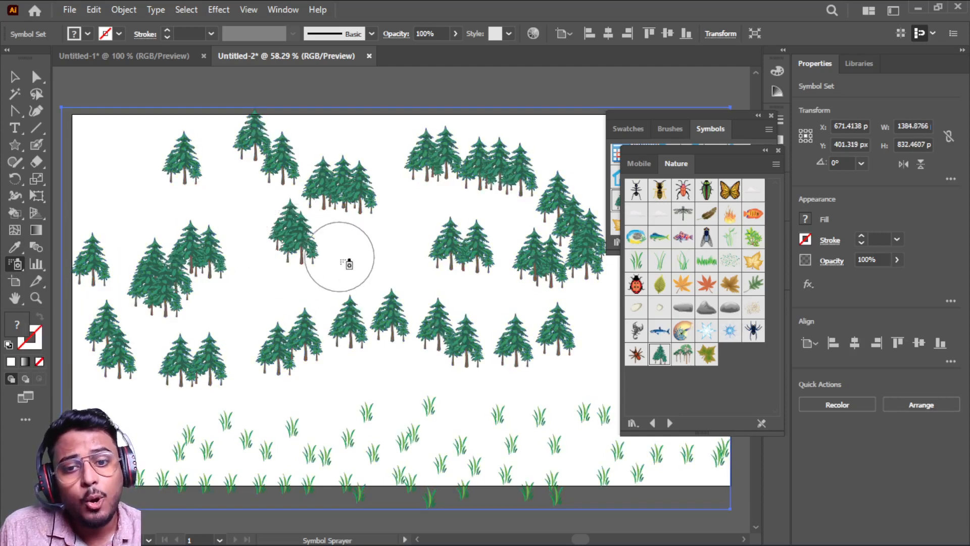
- Erase a few of the evergreens in the upper center, and spray a dense cluster of trees through the middle of the artboard
key(alt)
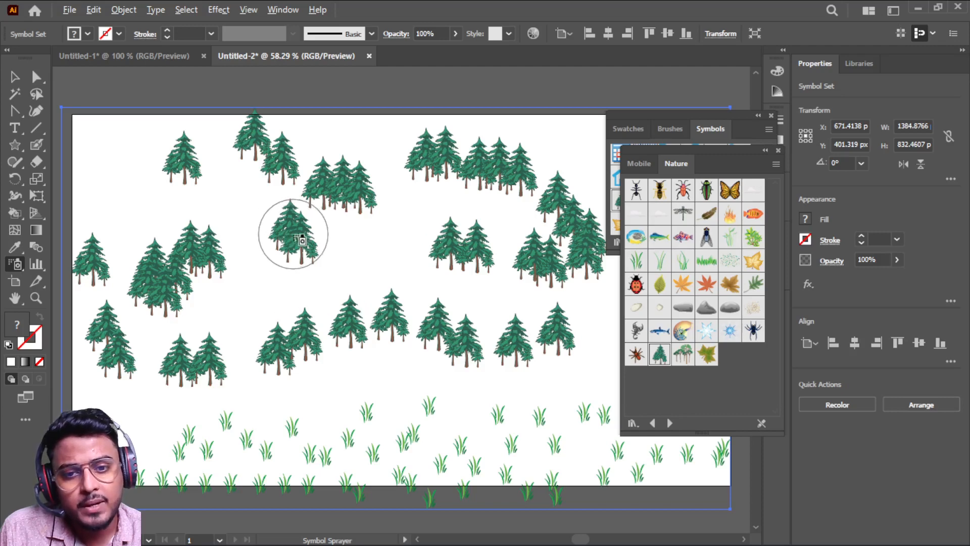
alt+click(294, 234)
alt+click(347, 184)
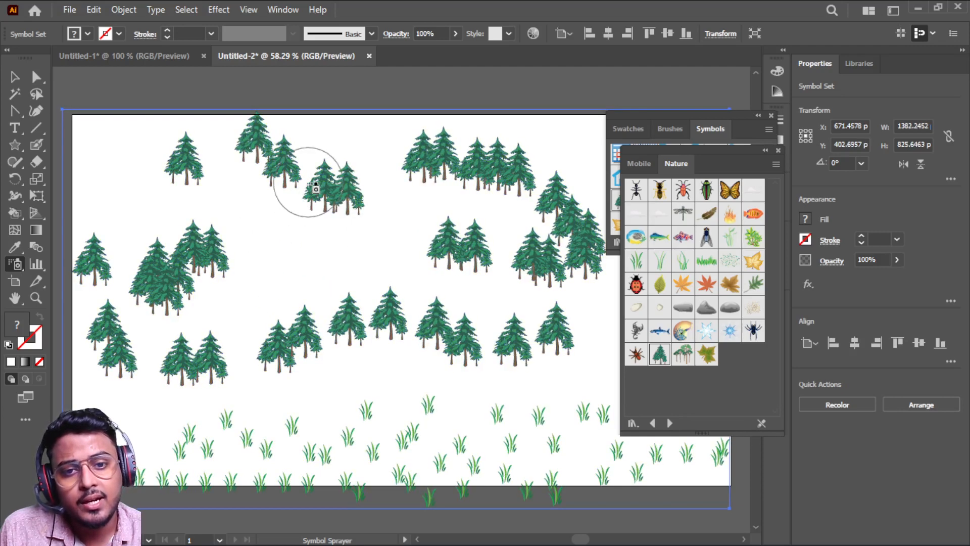
alt+click(315, 188)
mouse_move(277, 242)
mouse_down()
mouse_move(342, 247)
mouse_move(377, 273)
mouse_up()
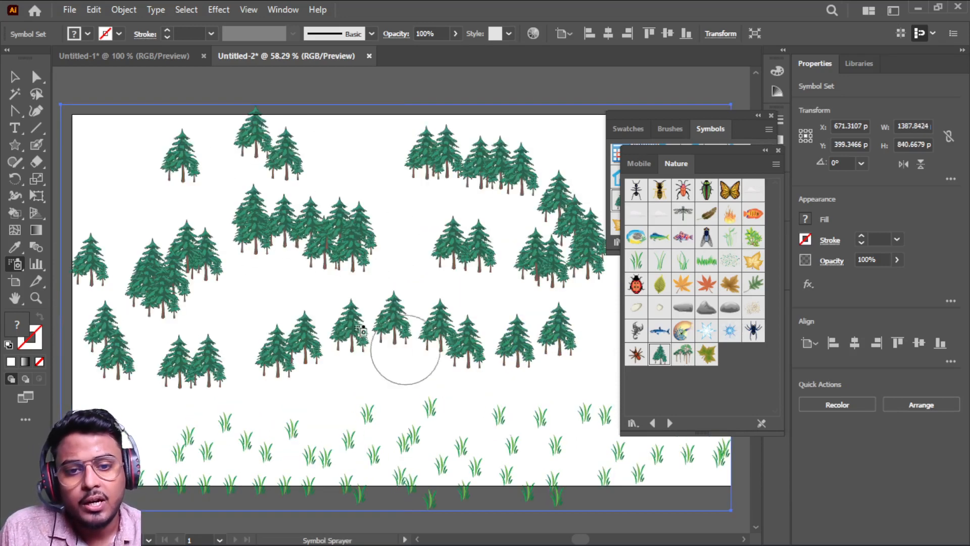
mouse_move(367, 236)
mouse_down()
mouse_move(420, 239)
mouse_move(442, 253)
mouse_up()
- Erase the evergreens right of the central cluster, along the upper right row and around the artboard's right side
alt+click(434, 248)
alt+click(476, 242)
alt+click(423, 154)
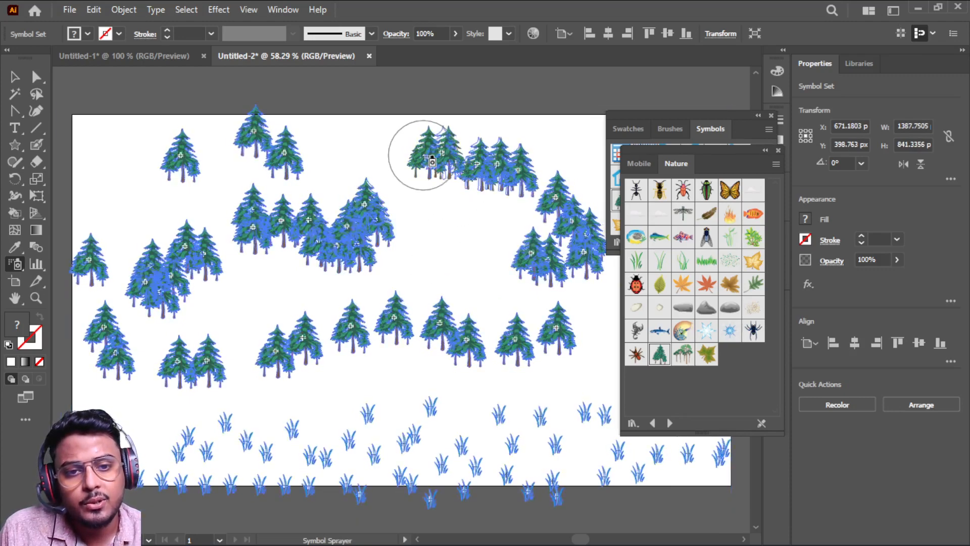
alt+click(493, 162)
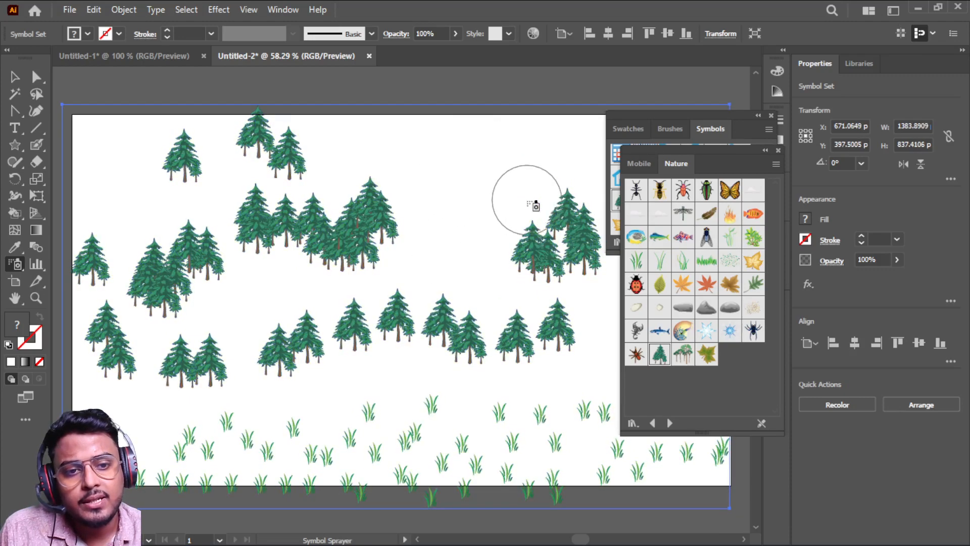
alt+click(541, 255)
alt+click(556, 240)
alt+click(564, 225)
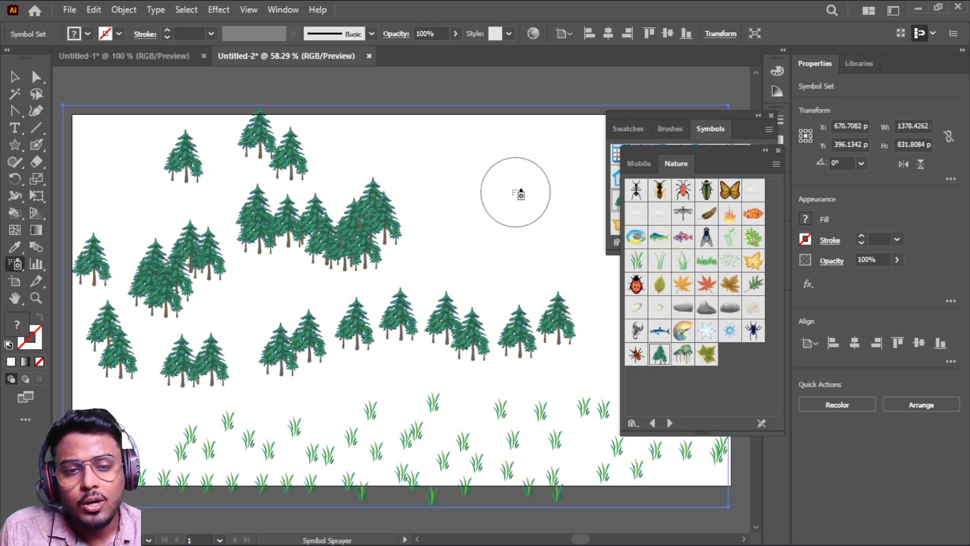
- Place individual evergreens in the cleared right area, and erase the crowded trees through the left, center and lower row
click(488, 176)
click(502, 234)
click(557, 169)
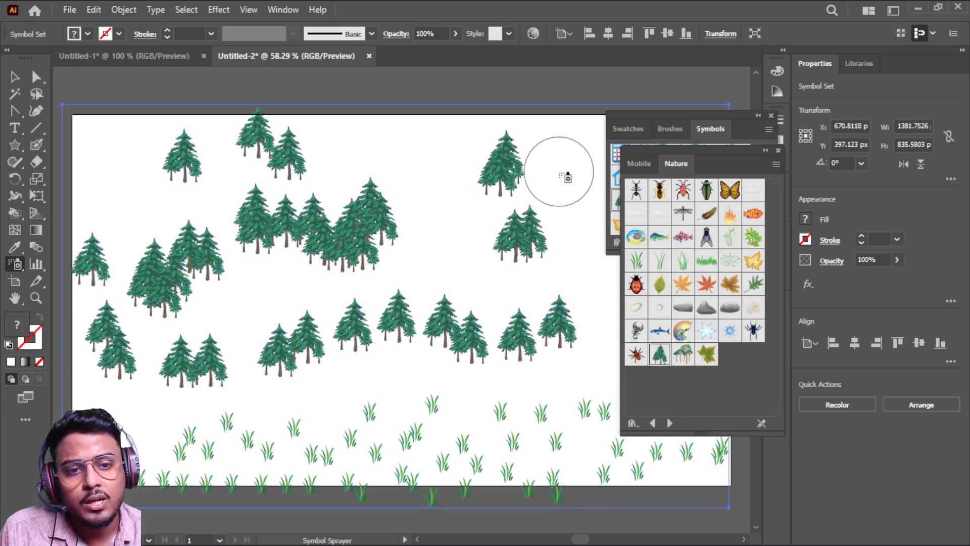
click(450, 255)
click(584, 259)
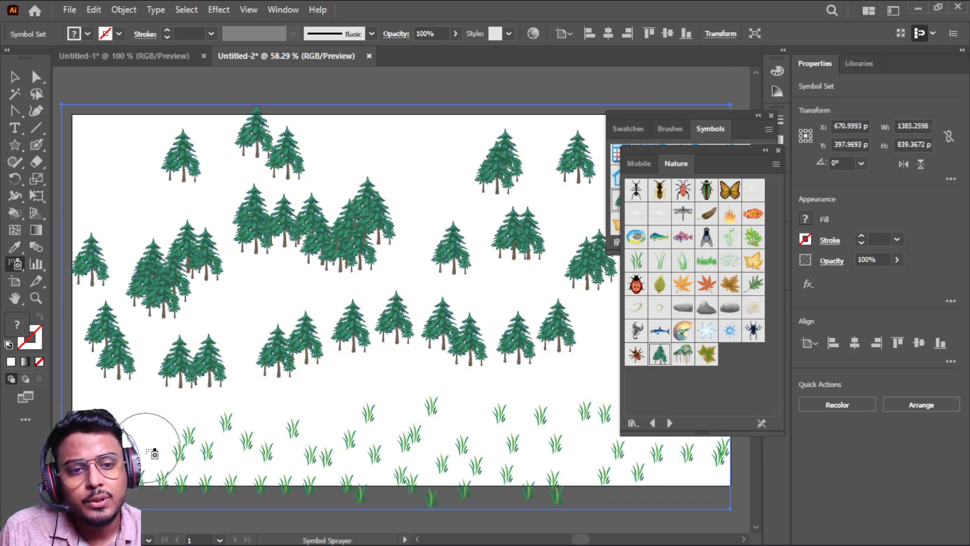
mouse_move(270, 342)
alt+mouse_down()
mouse_move(383, 319)
mouse_move(464, 316)
mouse_move(310, 237)
mouse_move(252, 233)
mouse_move(319, 251)
mouse_move(201, 275)
mouse_move(176, 259)
mouse_move(191, 275)
alt+mouse_up()
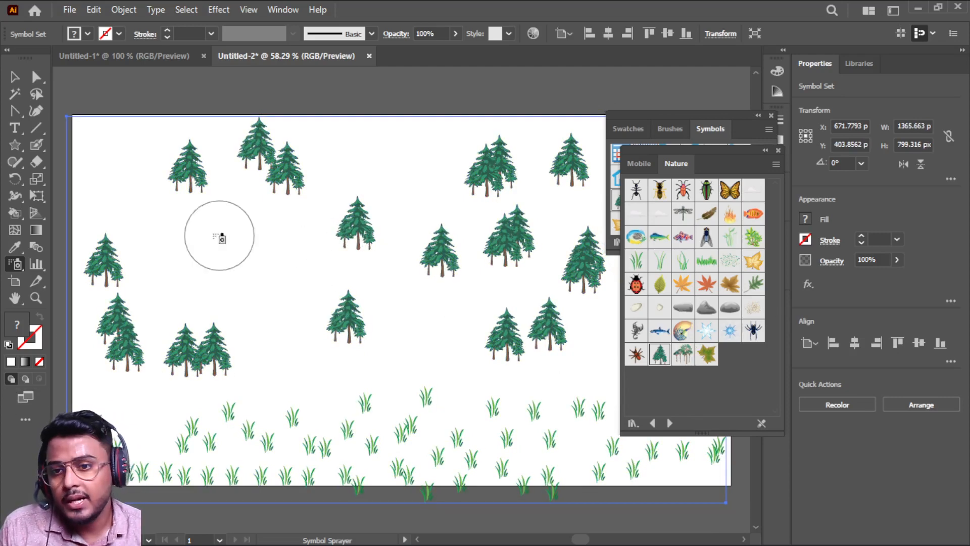
- Use the Symbol Shifter to move apart the overlapping evergreens in the artboard's upper right and upper left
click(13, 264)
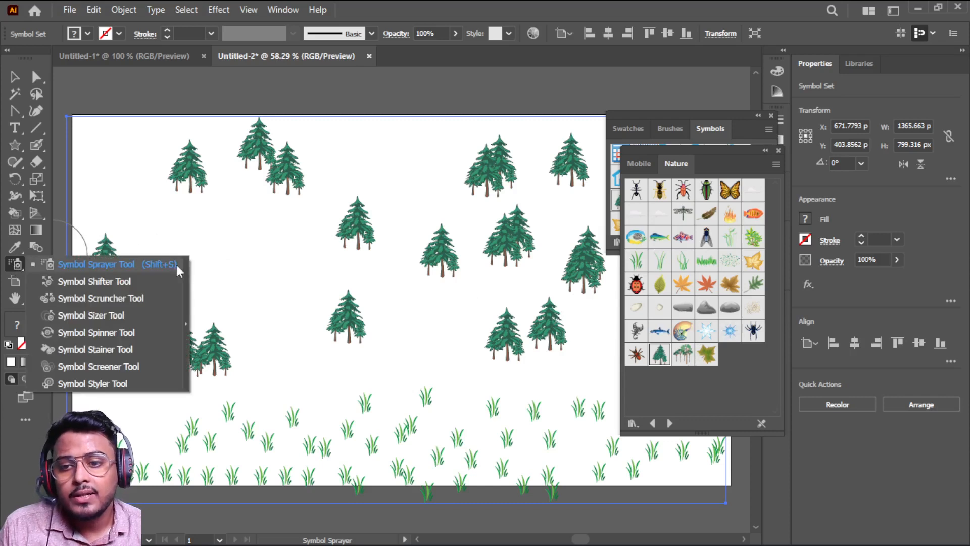
click(106, 281)
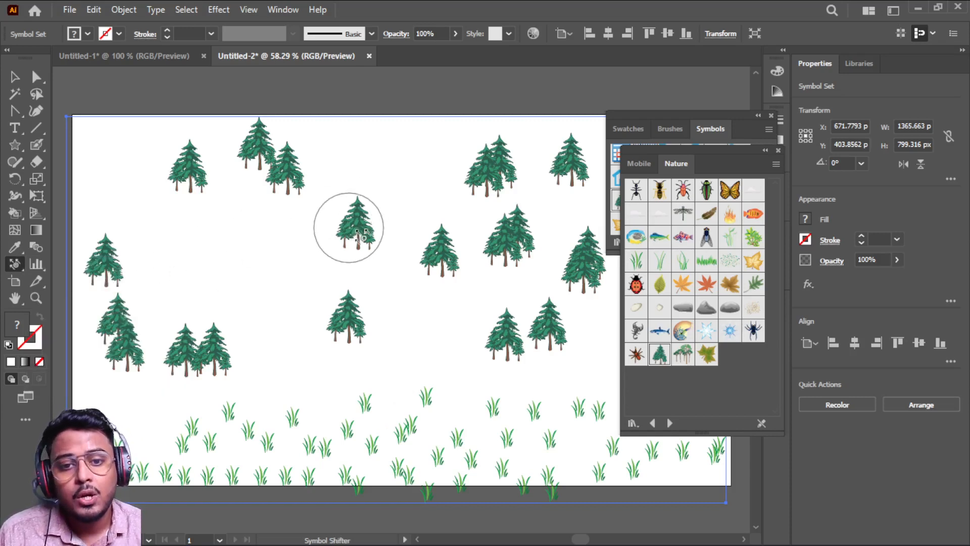
mouse_move(497, 166)
mouse_down()
mouse_move(423, 168)
mouse_move(535, 156)
mouse_move(405, 173)
mouse_move(485, 165)
mouse_move(470, 248)
mouse_up()
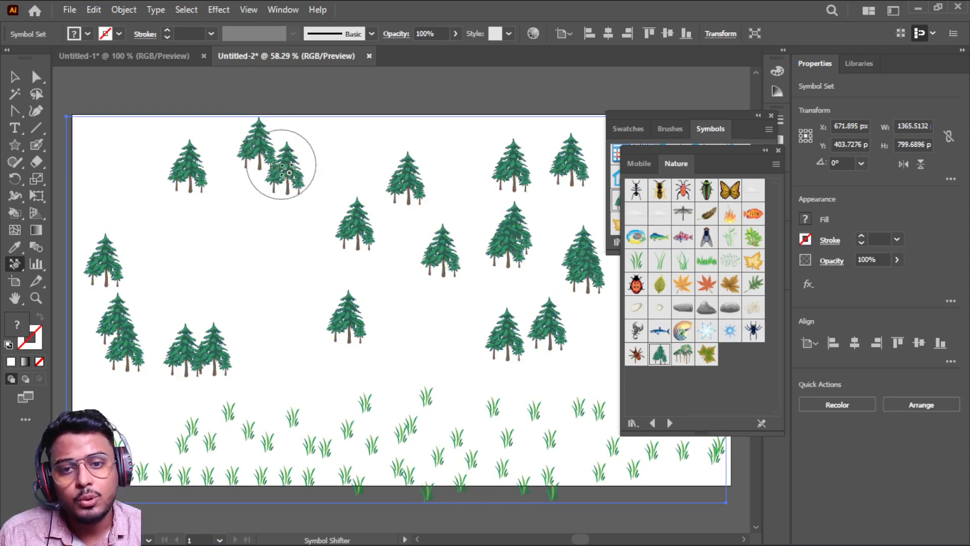
mouse_move(266, 151)
mouse_down()
mouse_move(280, 164)
mouse_move(292, 143)
mouse_move(290, 160)
mouse_move(303, 134)
mouse_move(309, 187)
mouse_up()
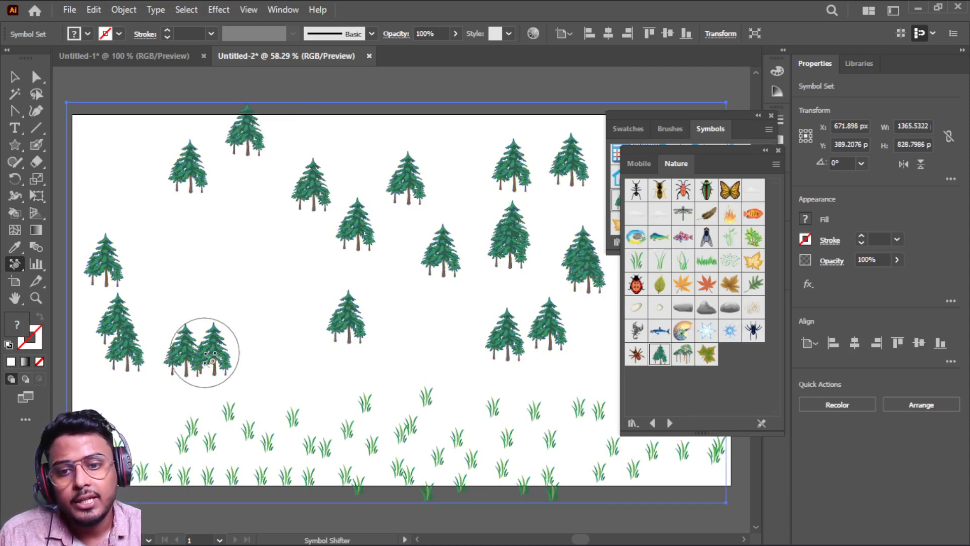
- Shift the evergreens along the left edge, in the center and in the lower row so they stand apart
mouse_move(205, 361)
mouse_down()
mouse_move(192, 348)
mouse_move(276, 354)
mouse_up()
mouse_move(121, 338)
mouse_down()
mouse_move(136, 319)
mouse_move(148, 370)
mouse_move(108, 313)
mouse_move(108, 283)
mouse_move(121, 309)
mouse_move(116, 283)
mouse_up()
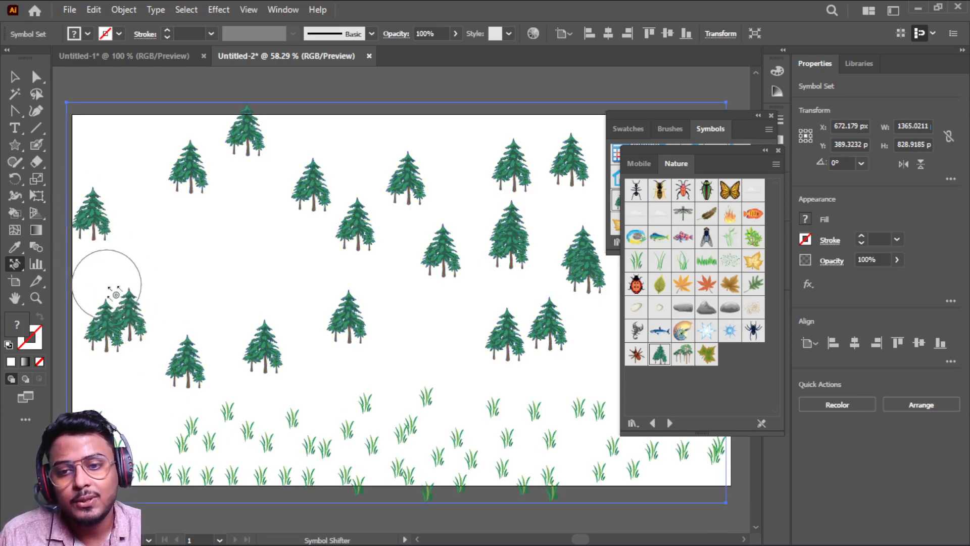
mouse_move(121, 326)
mouse_down()
mouse_move(172, 296)
mouse_move(118, 323)
mouse_move(157, 312)
mouse_up()
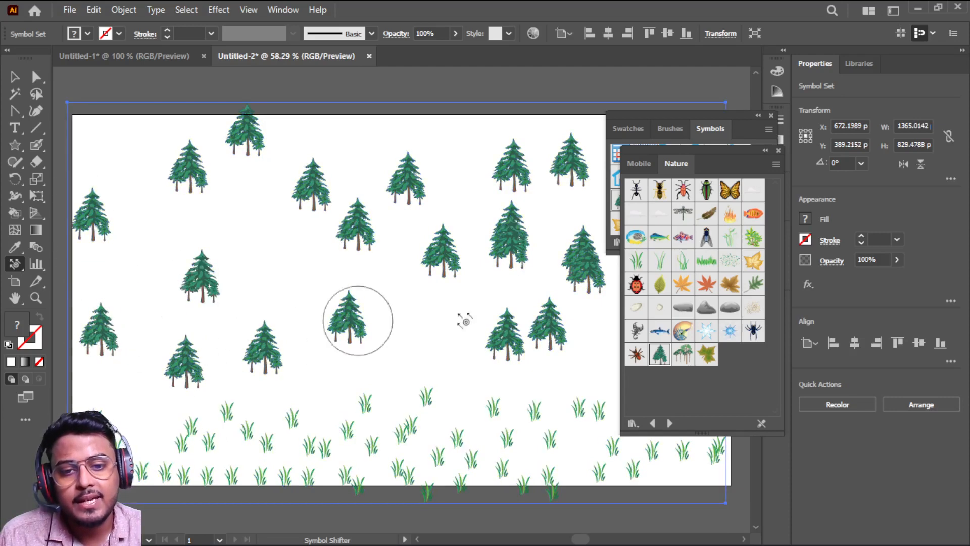
mouse_move(349, 255)
mouse_down()
mouse_move(321, 224)
mouse_move(342, 228)
mouse_up()
mouse_move(332, 327)
mouse_down()
mouse_move(386, 351)
mouse_move(344, 341)
mouse_move(371, 332)
mouse_move(334, 312)
mouse_move(342, 328)
mouse_move(417, 314)
mouse_move(365, 317)
mouse_move(360, 338)
mouse_up()
mouse_move(525, 338)
mouse_down()
mouse_move(477, 329)
mouse_move(556, 337)
mouse_up()
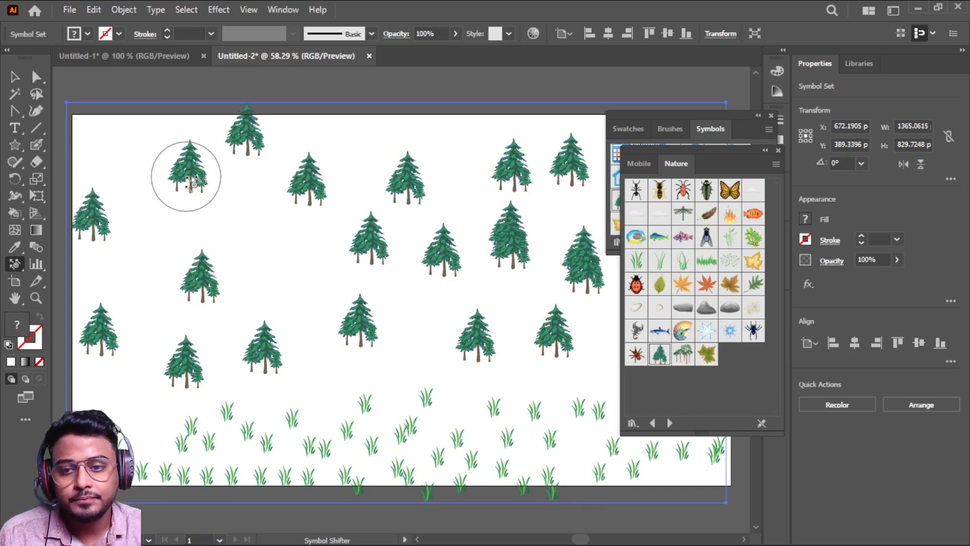
- Push the upper-row evergreens and the trees right of center to new positions with the Symbol Shifter
click(13, 270)
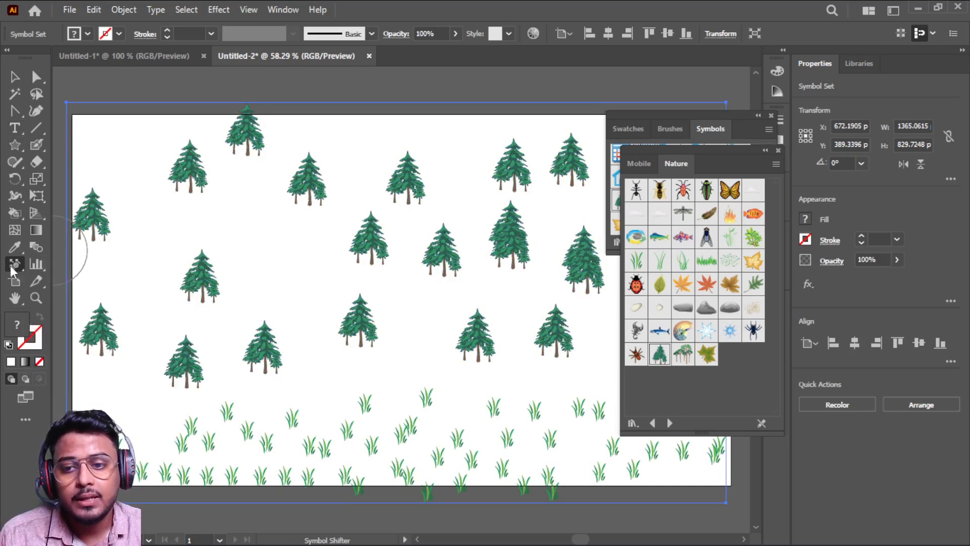
mouse_move(197, 277)
mouse_down()
mouse_move(220, 290)
mouse_move(170, 251)
mouse_up()
mouse_move(201, 272)
mouse_down()
mouse_move(214, 275)
mouse_move(198, 273)
mouse_up()
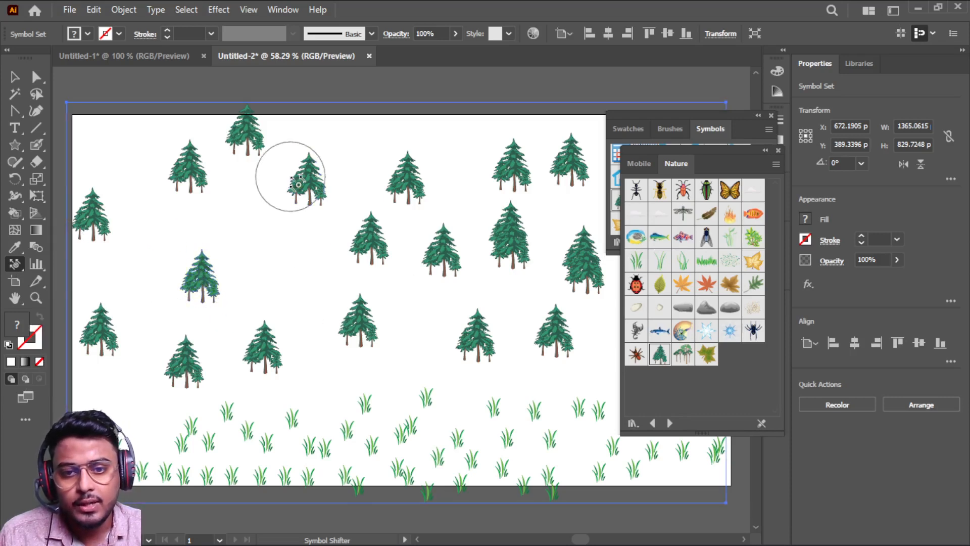
drag(264, 176, 338, 208)
mouse_move(251, 137)
mouse_down()
mouse_move(241, 135)
mouse_move(295, 179)
mouse_move(250, 138)
mouse_move(258, 146)
mouse_up()
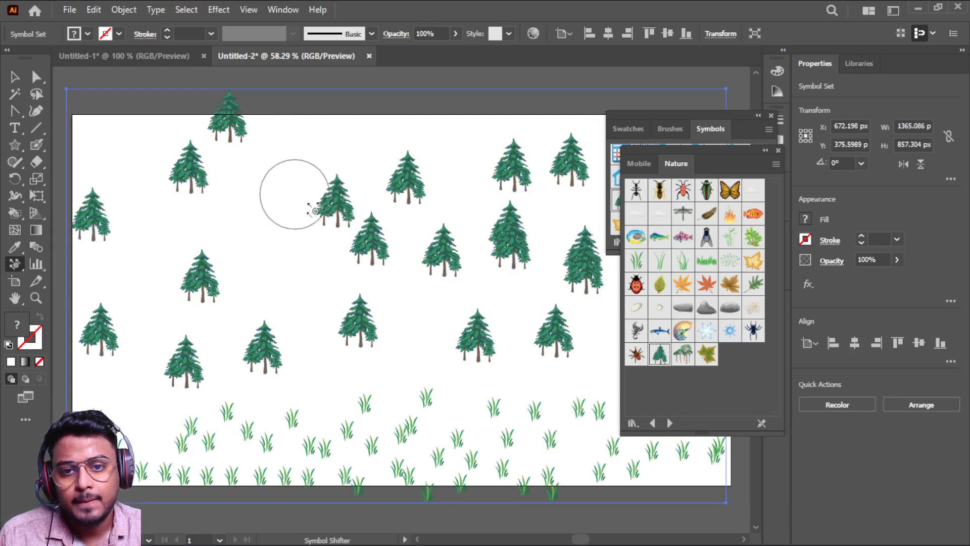
mouse_move(360, 222)
mouse_down()
mouse_move(331, 189)
mouse_move(351, 219)
mouse_up()
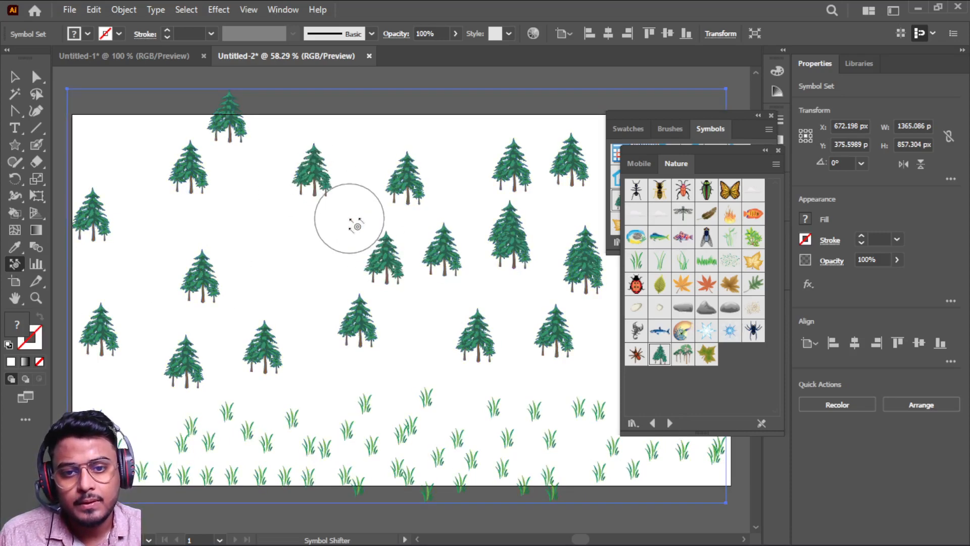
mouse_move(409, 182)
mouse_down()
mouse_move(465, 258)
mouse_move(400, 174)
mouse_move(444, 227)
mouse_up()
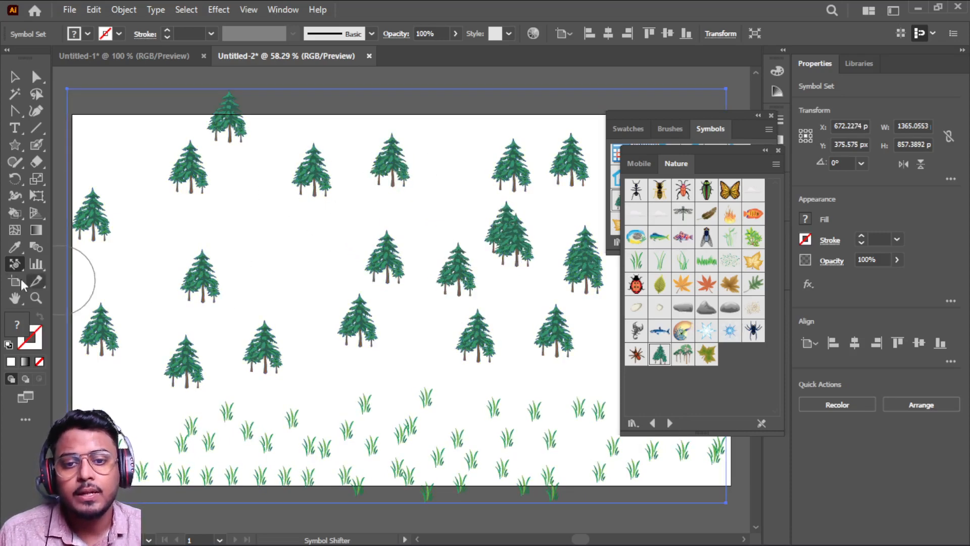
- Use the Symbol Scruncher to pull evergreens closer together in the center, right and lower left of the artboard
click(15, 268)
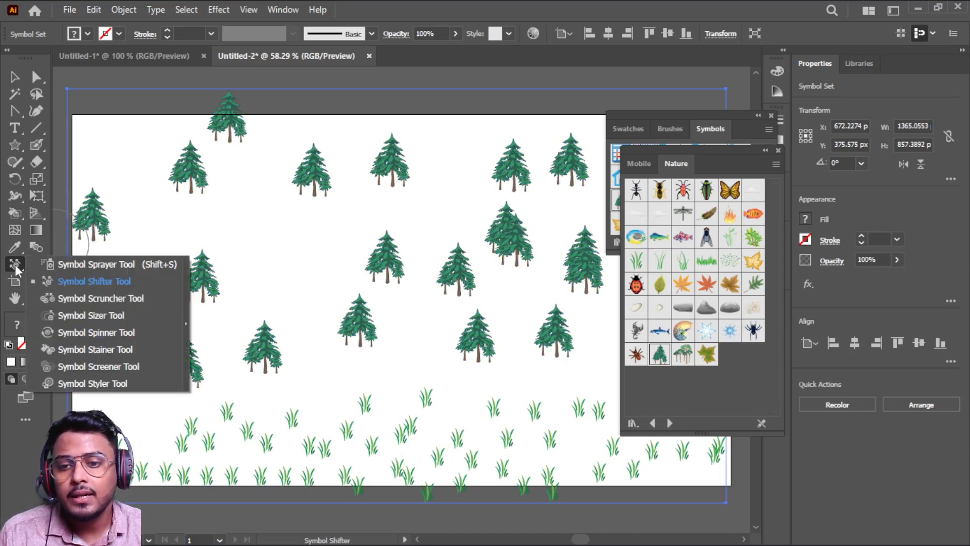
click(110, 299)
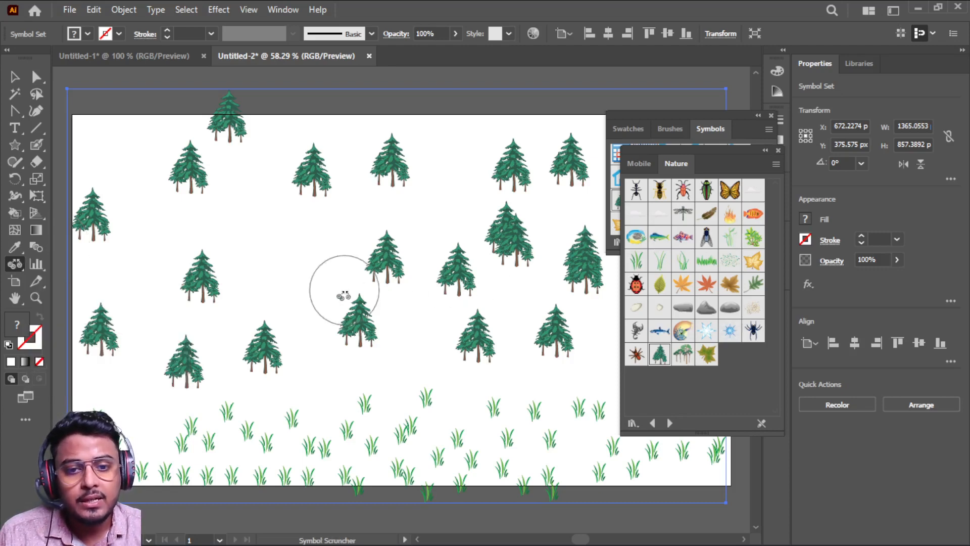
drag(375, 277, 371, 283)
click(495, 305)
drag(498, 234, 503, 234)
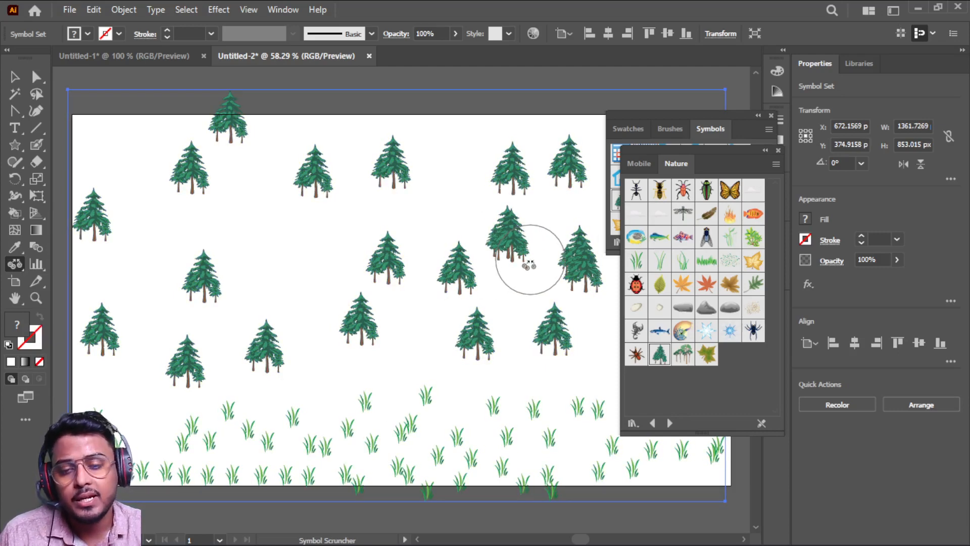
mouse_move(226, 331)
mouse_down()
mouse_move(184, 336)
mouse_move(220, 241)
mouse_up()
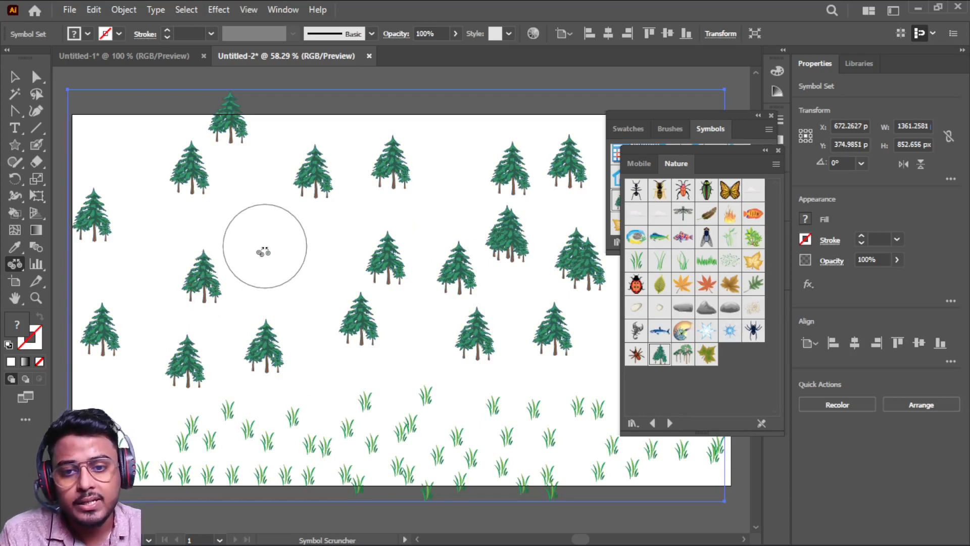
- Enlarge the Symbol Scruncher brush, and draw the trees and grass closer together in several areas of the artboard
key(bracketright)
key(bracketright)
key(bracketright)
drag(184, 325, 211, 322)
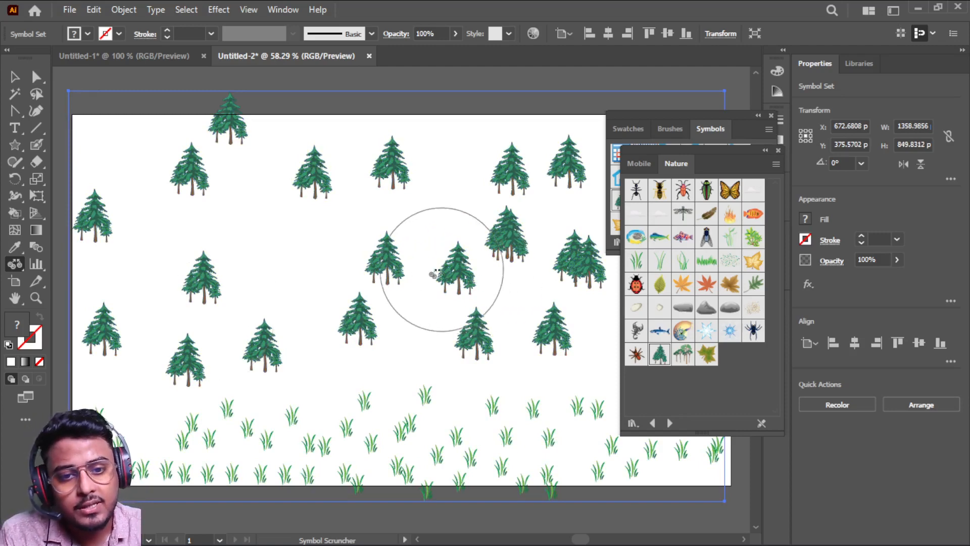
mouse_move(429, 267)
mouse_down()
mouse_move(478, 286)
mouse_move(463, 277)
mouse_move(482, 259)
mouse_up()
click(573, 251)
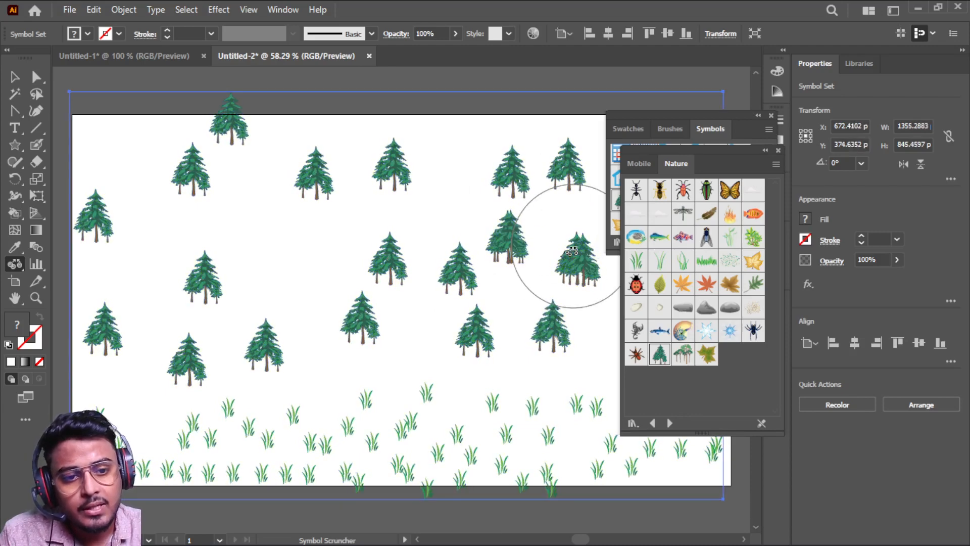
drag(537, 325, 501, 333)
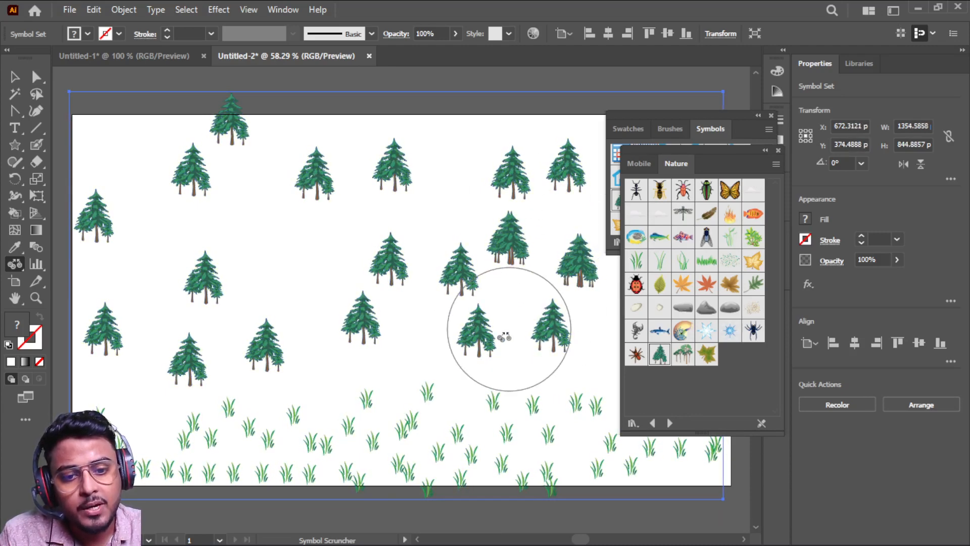
mouse_move(360, 439)
mouse_down()
mouse_move(310, 440)
mouse_move(368, 435)
mouse_move(310, 428)
mouse_up()
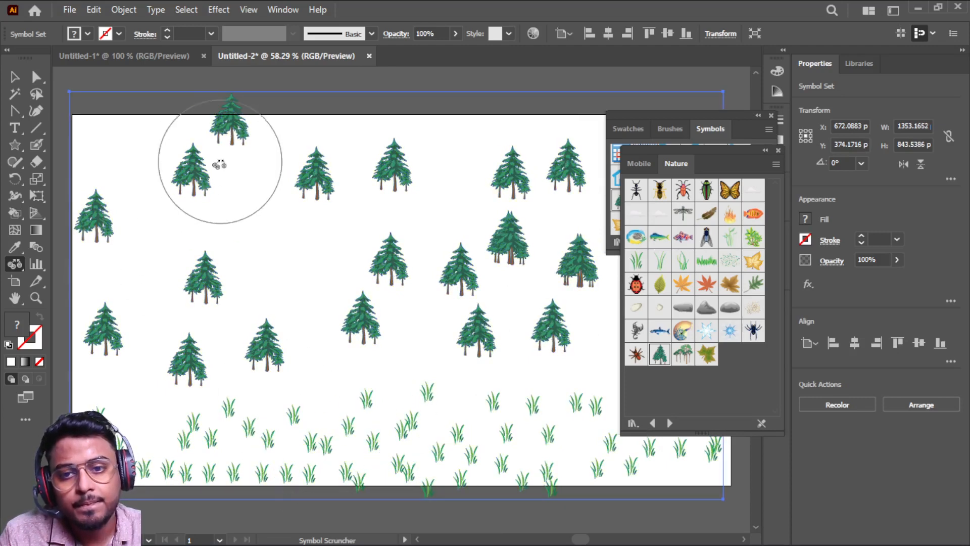
mouse_move(216, 162)
mouse_down()
mouse_move(221, 143)
mouse_move(197, 162)
mouse_up()
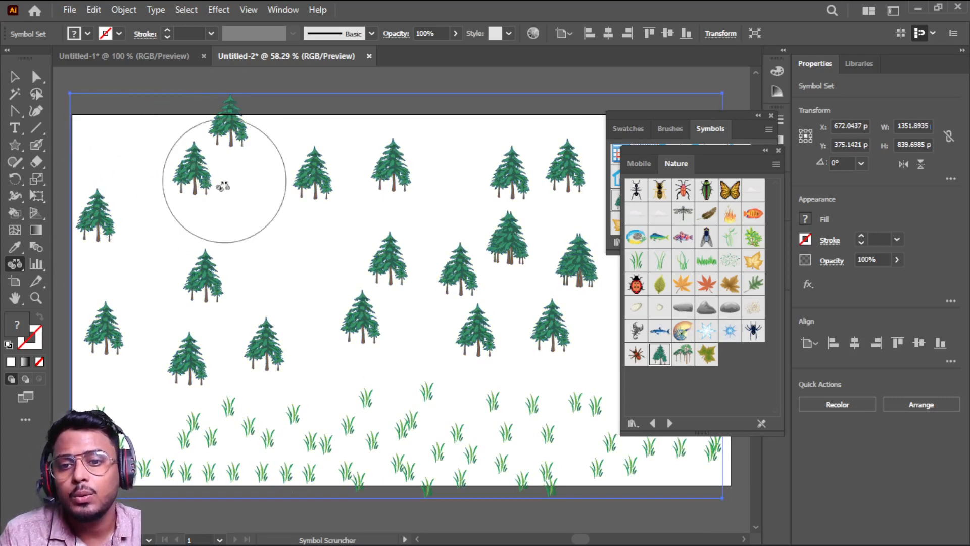
- Apply the Symbol Scruncher to the left and center trees, and delete the whole tree-and-grass symbol set
drag(220, 299, 218, 299)
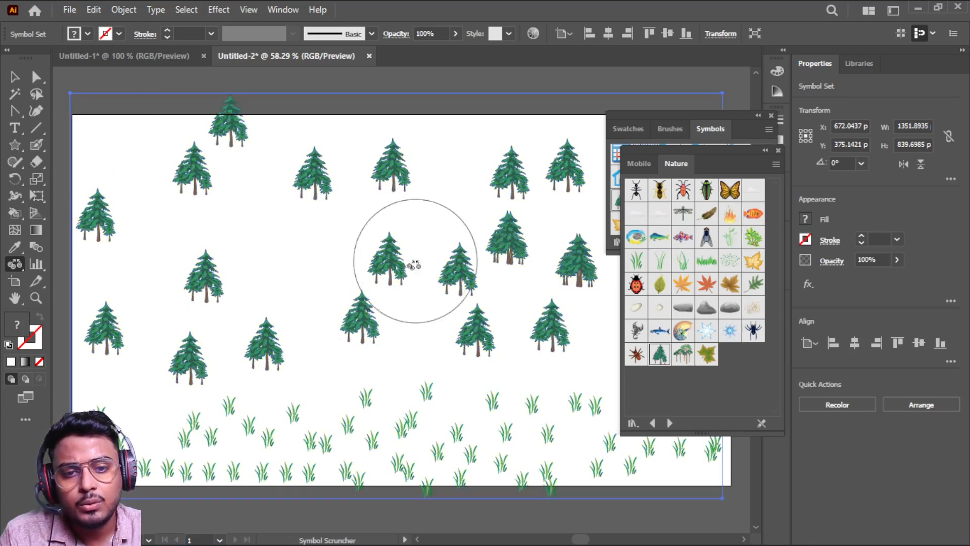
drag(425, 258, 468, 256)
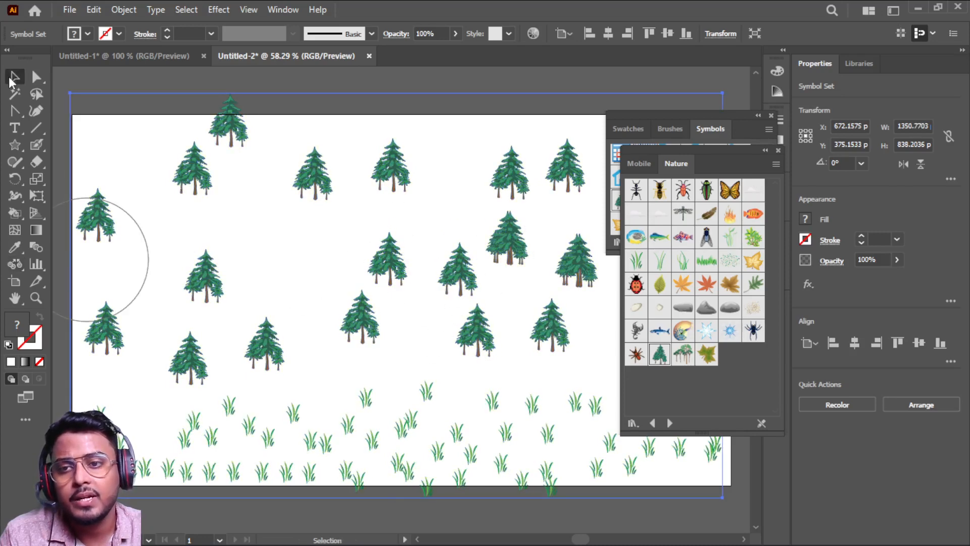
click(293, 175)
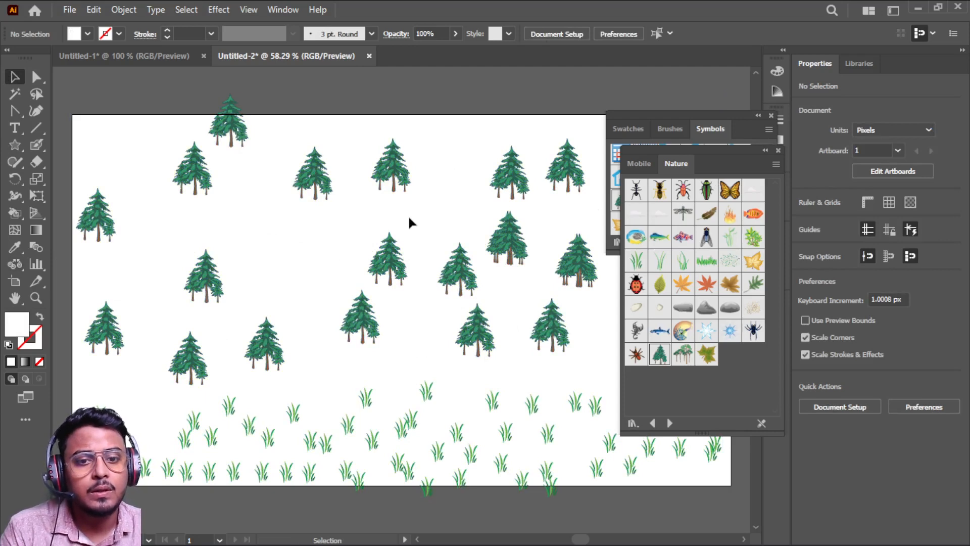
click(356, 341)
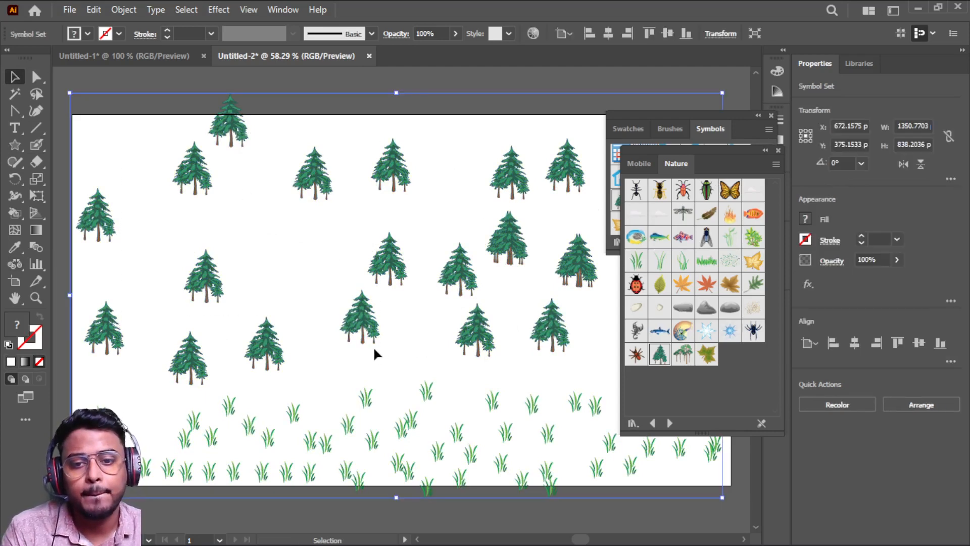
key(Delete)
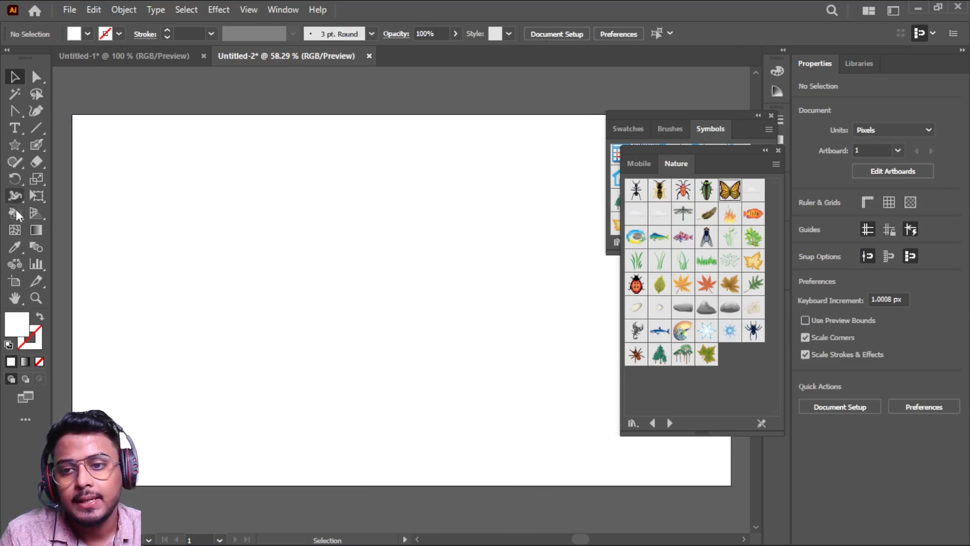
- Spray monarch butterflies from the Nature library in three loose rows across the artboard with a smaller Symbol Sprayer brush
click(17, 259)
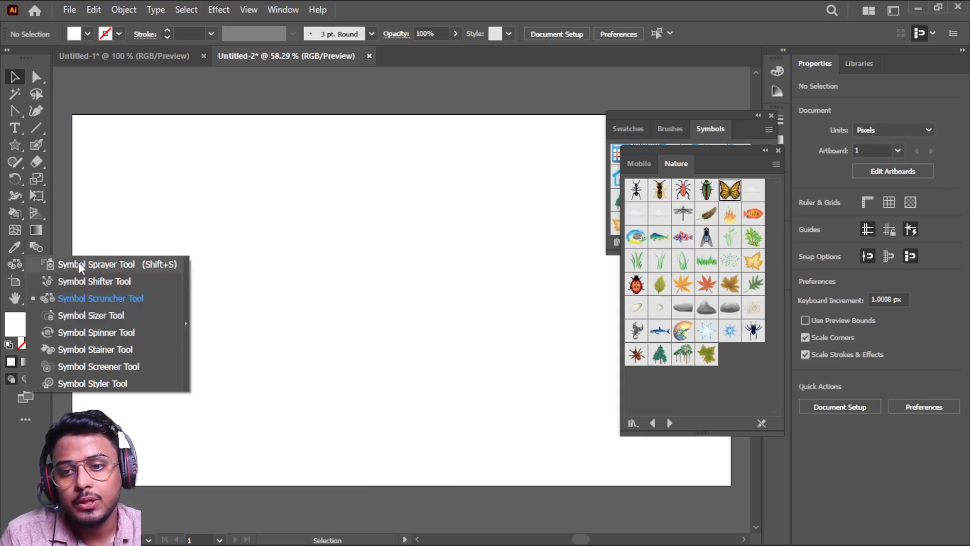
click(75, 264)
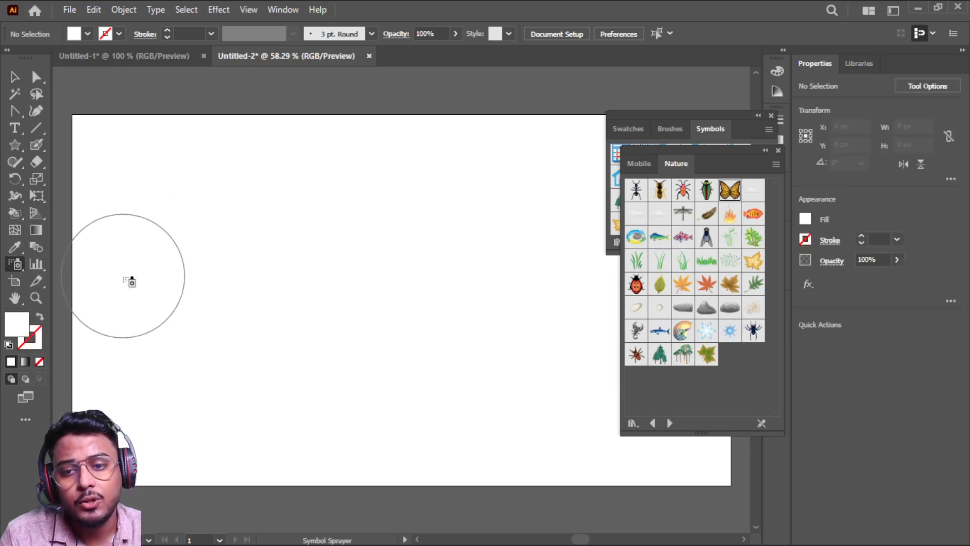
key(bracketleft)
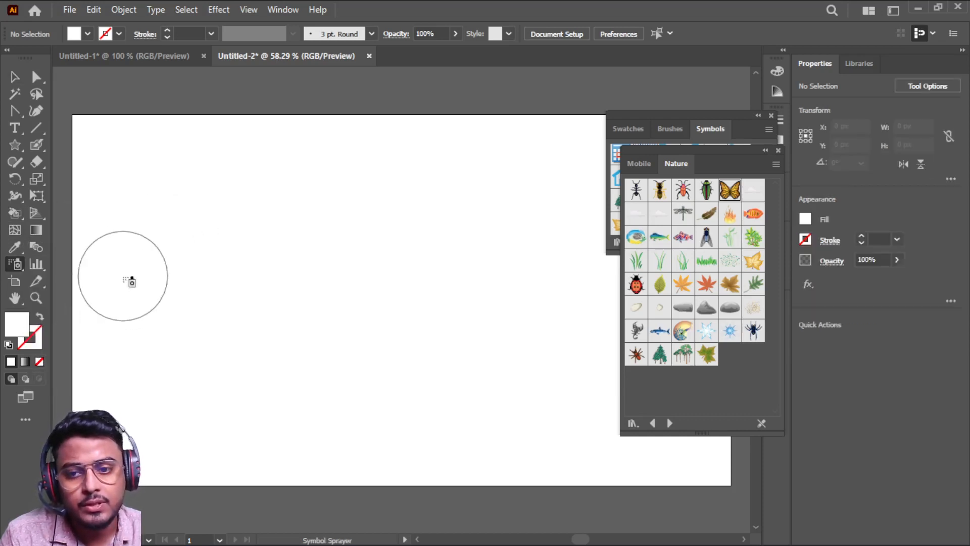
mouse_move(131, 281)
mouse_down()
mouse_move(155, 256)
mouse_move(236, 245)
mouse_move(324, 250)
mouse_move(442, 211)
mouse_move(531, 226)
mouse_up()
mouse_move(187, 354)
mouse_down()
mouse_move(264, 340)
mouse_move(384, 344)
mouse_up()
mouse_move(452, 334)
mouse_down()
mouse_move(487, 307)
mouse_move(566, 333)
mouse_up()
drag(341, 425, 512, 414)
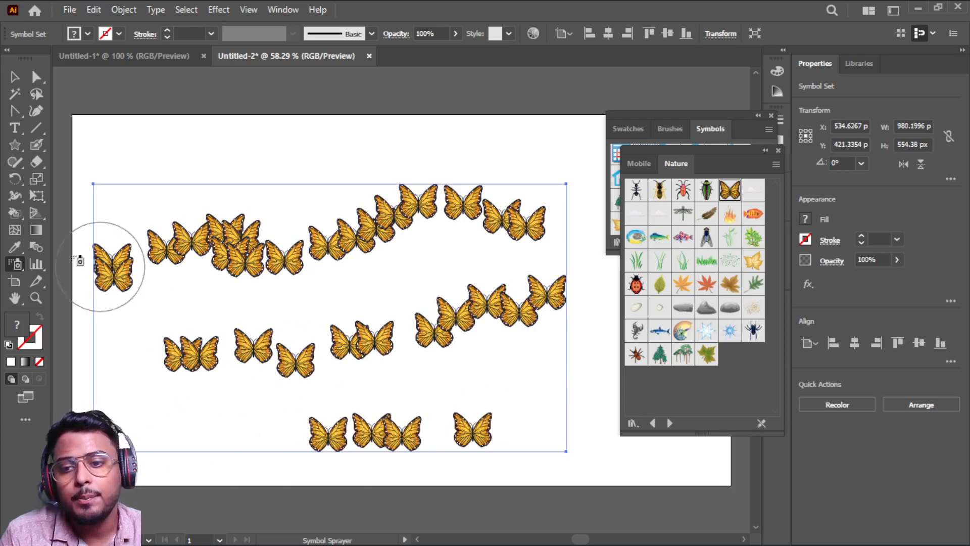
- Use the Symbol Scruncher to pull the overlapping butterflies at the center and left of the middle row closer together
click(16, 265)
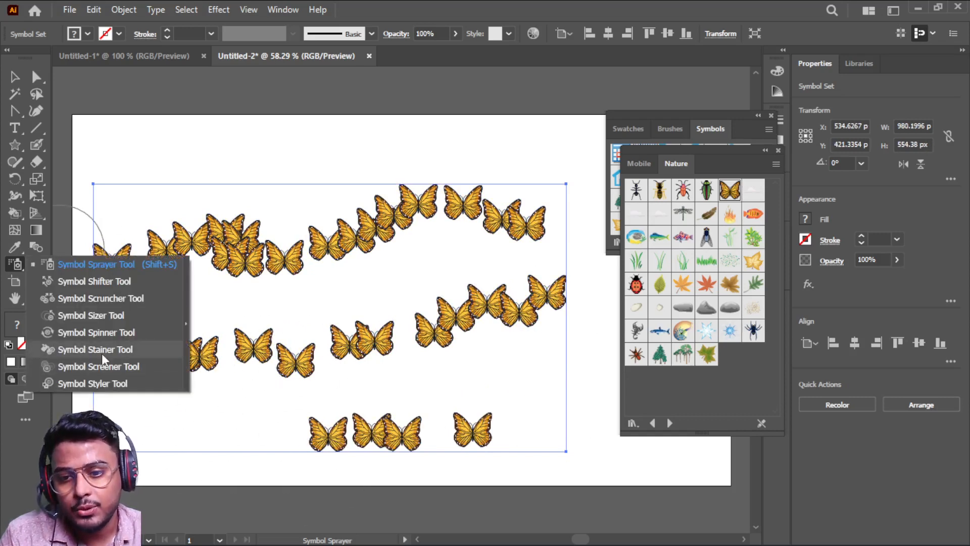
click(101, 299)
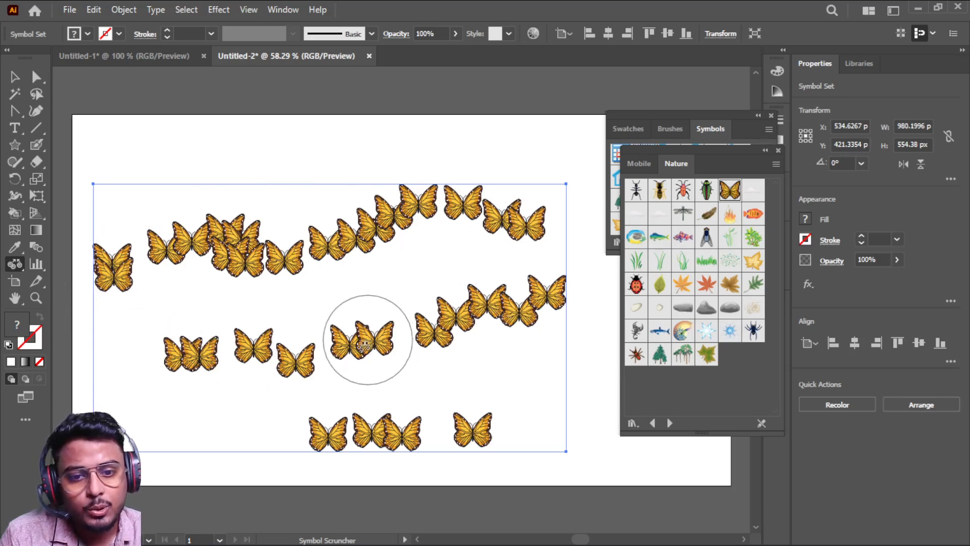
alt+scroll(360, 345, up, 3)
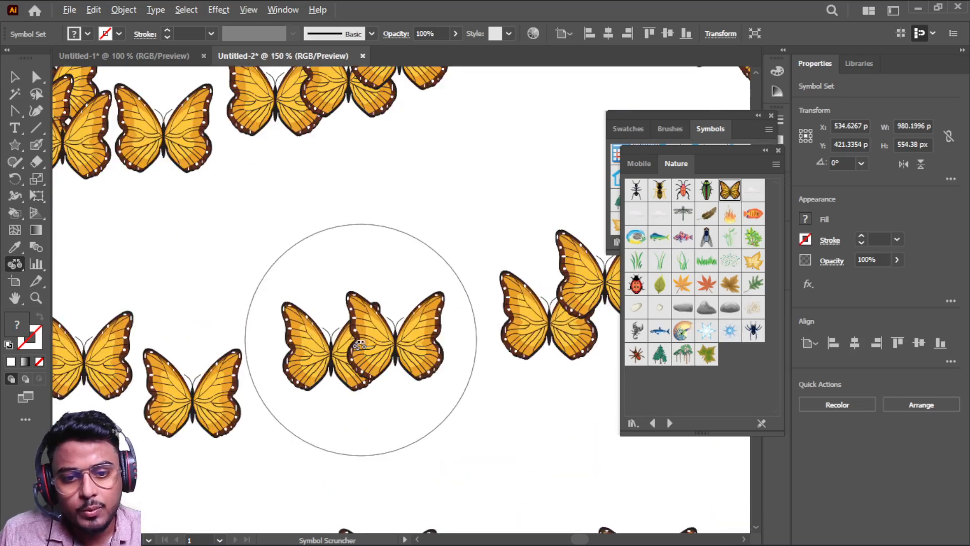
drag(359, 345, 359, 345)
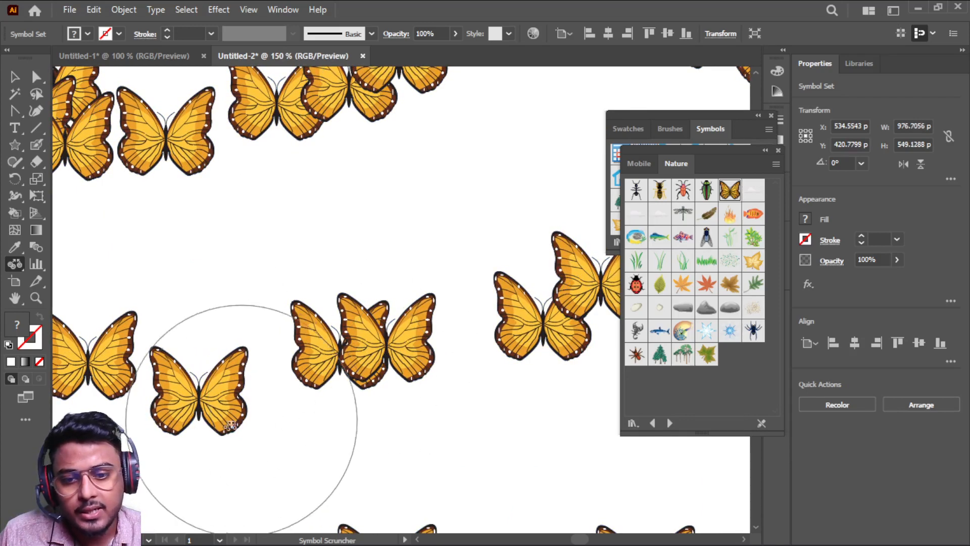
key(space)
drag(186, 426, 346, 375)
mouse_move(302, 347)
mouse_down()
mouse_move(375, 443)
mouse_move(450, 405)
mouse_up()
key(space)
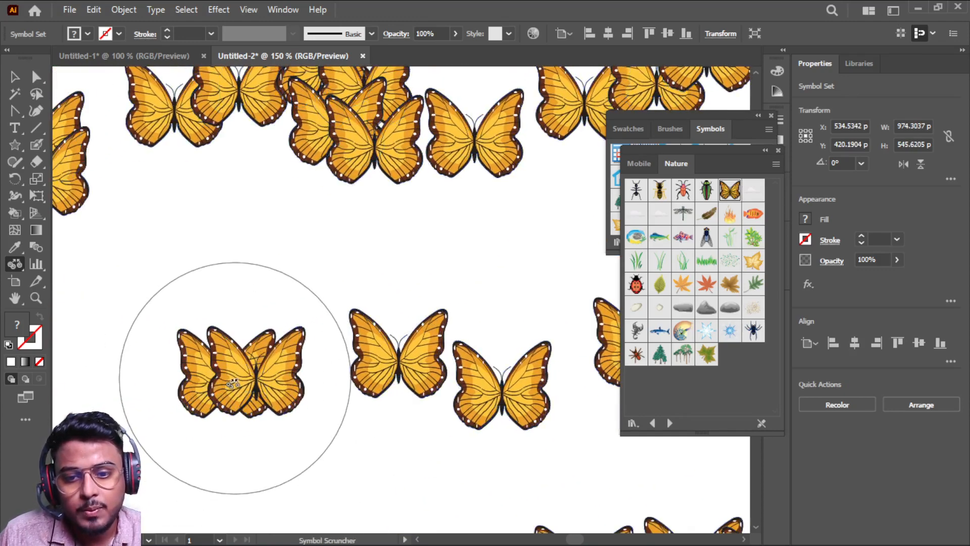
drag(234, 384, 233, 385)
- Draw the butterflies closer together at the right ends of the upper and middle rows and along the upper row
key(space)
drag(303, 302, 372, 358)
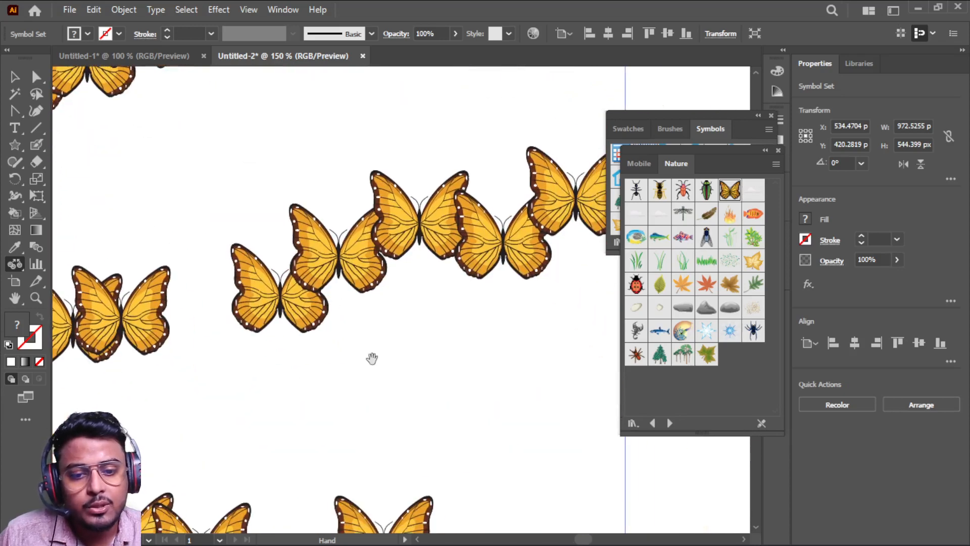
drag(449, 421, 440, 249)
key(space)
drag(437, 283, 324, 543)
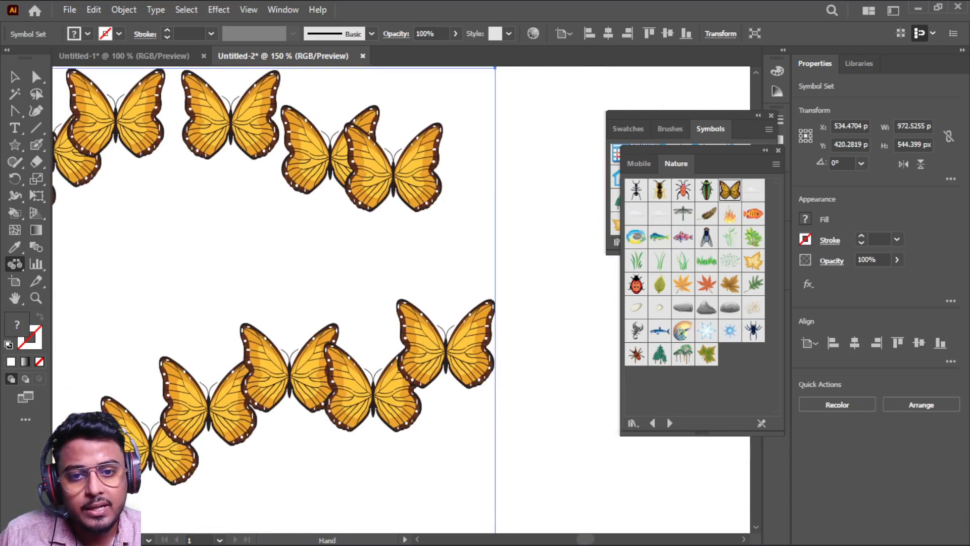
drag(341, 227, 342, 219)
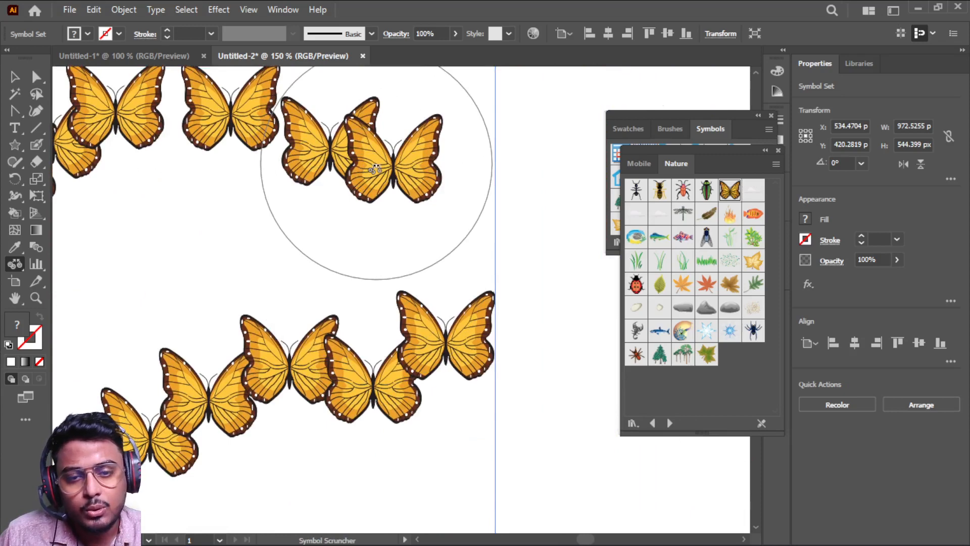
drag(376, 168, 374, 171)
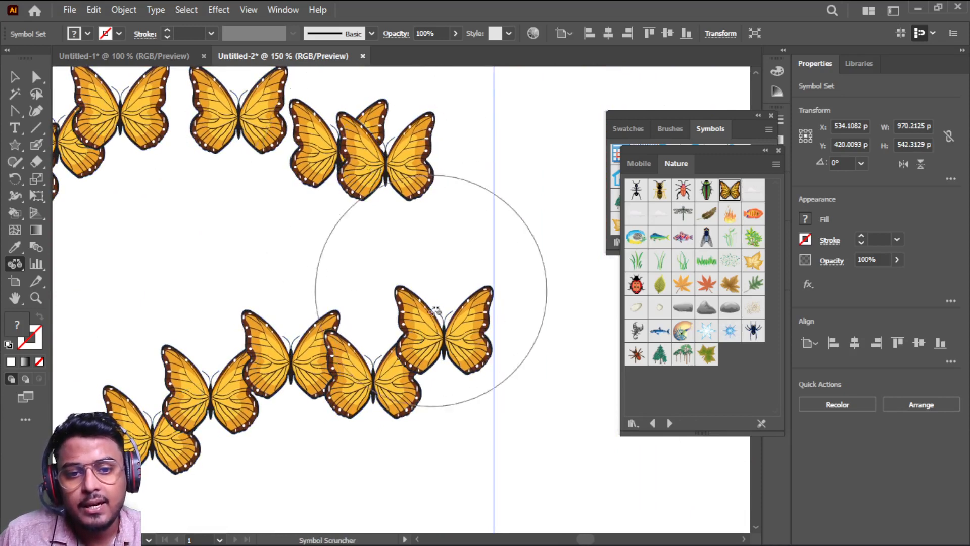
mouse_move(435, 310)
mouse_down()
mouse_move(412, 359)
mouse_move(293, 366)
mouse_move(213, 417)
mouse_move(314, 378)
mouse_move(343, 341)
mouse_move(402, 352)
mouse_move(225, 389)
mouse_move(386, 370)
mouse_move(247, 384)
mouse_up()
key(space)
mouse_move(267, 318)
mouse_down()
mouse_move(561, 335)
mouse_move(606, 370)
mouse_up()
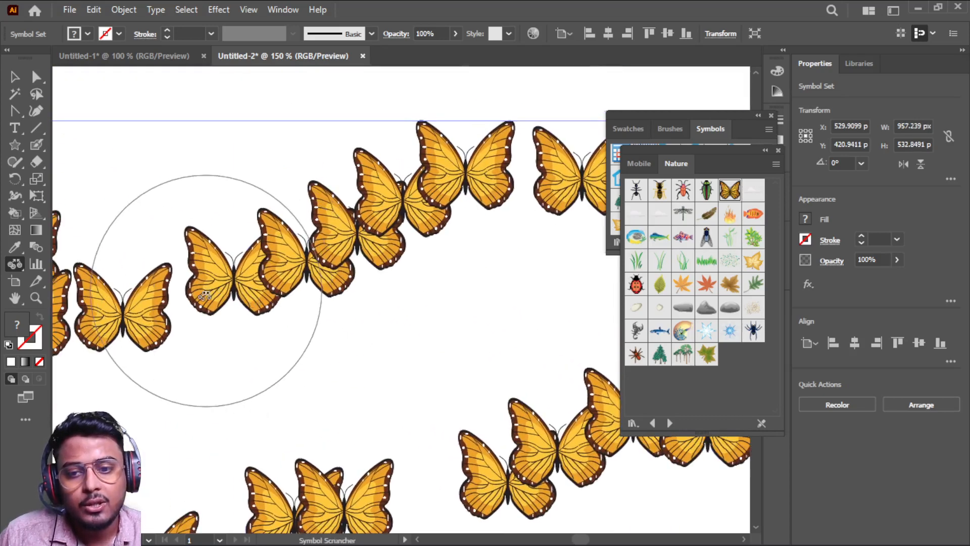
drag(205, 296, 185, 305)
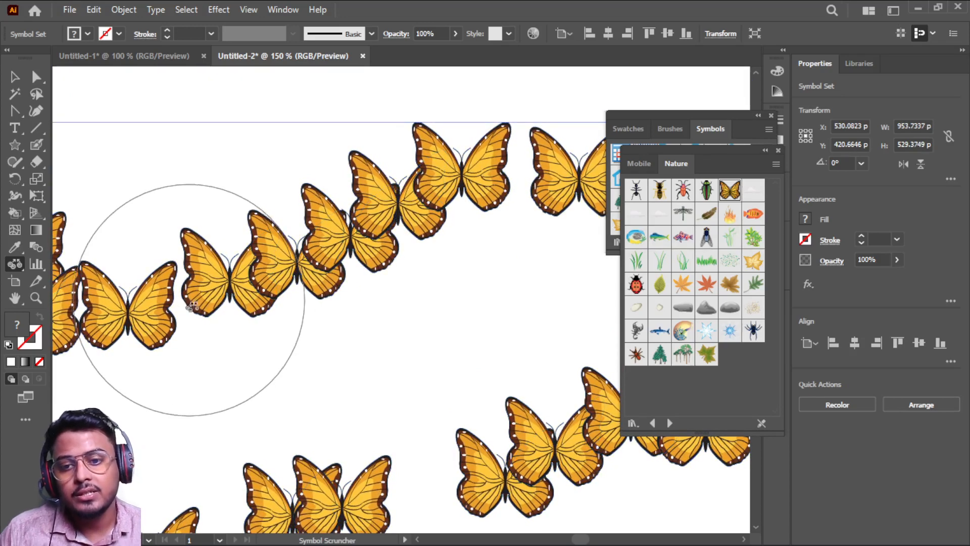
- Spread the clustered butterflies apart with the Symbol Scruncher in the middle row and the upper-left part of the artboard
key(space)
drag(243, 435, 216, 246)
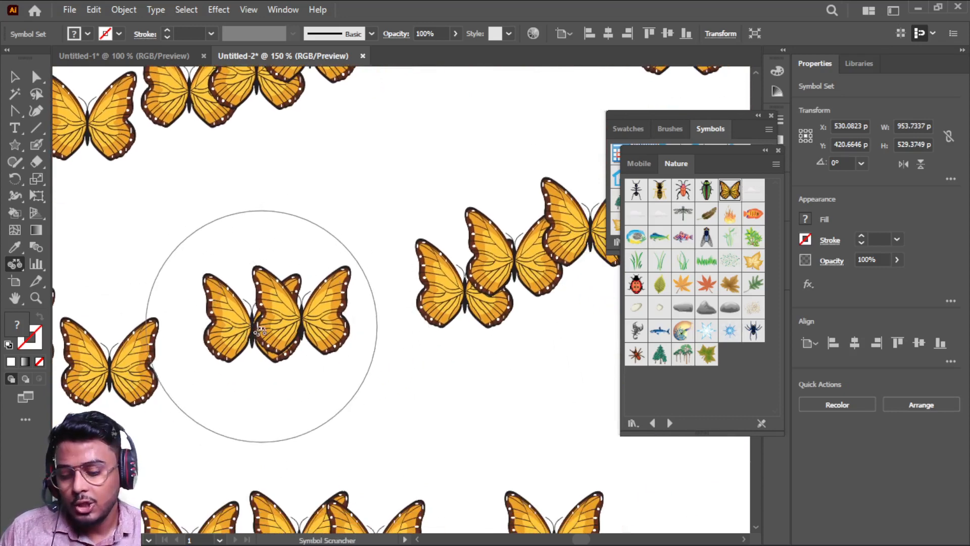
mouse_move(286, 323)
mouse_down()
mouse_move(286, 315)
mouse_move(256, 327)
mouse_move(283, 336)
mouse_move(279, 320)
mouse_move(255, 323)
mouse_move(309, 346)
mouse_move(126, 303)
mouse_move(221, 310)
mouse_move(463, 211)
mouse_move(457, 228)
mouse_move(457, 212)
mouse_move(455, 221)
mouse_move(349, 236)
mouse_move(386, 246)
mouse_move(441, 386)
mouse_move(522, 340)
mouse_move(340, 275)
mouse_move(340, 245)
mouse_move(329, 249)
mouse_move(437, 277)
mouse_move(465, 254)
mouse_up()
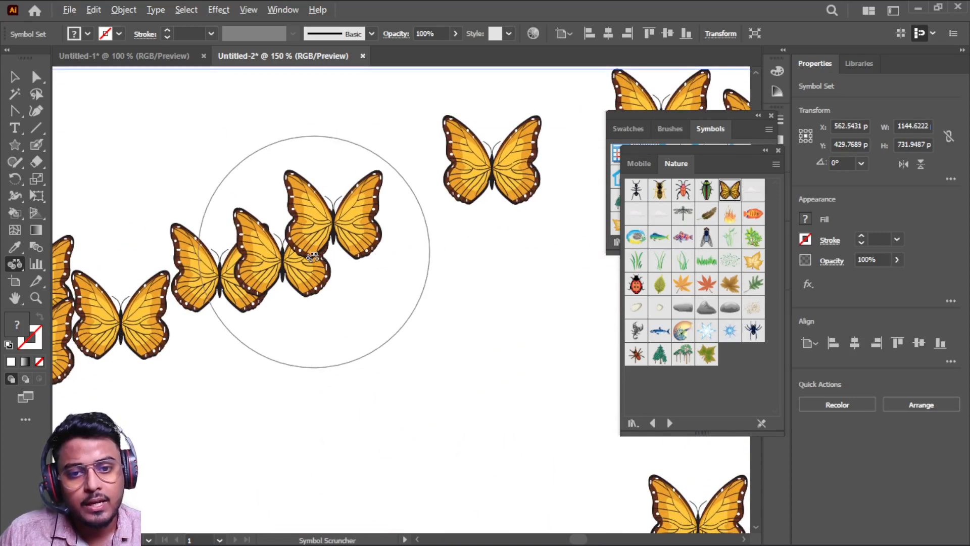
mouse_move(313, 252)
mouse_down()
mouse_move(368, 253)
mouse_move(301, 304)
mouse_move(311, 304)
mouse_move(216, 303)
mouse_move(329, 306)
mouse_move(180, 303)
mouse_up()
key(space)
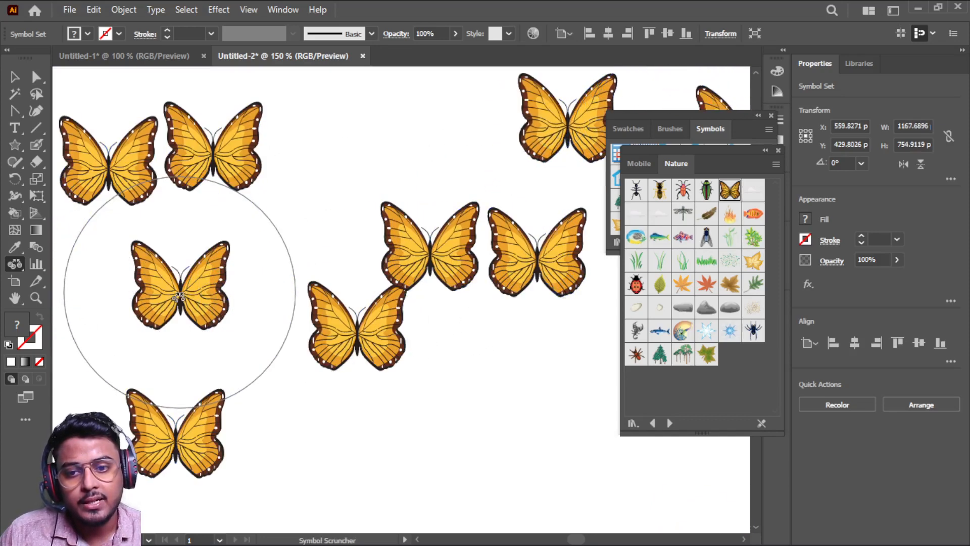
key(space)
mouse_move(301, 353)
mouse_down()
mouse_move(647, 418)
mouse_move(628, 340)
mouse_up()
mouse_move(168, 337)
mouse_down()
mouse_move(152, 325)
mouse_move(206, 325)
mouse_up()
- Use the Symbol Sizer to enlarge the butterfly in the center and the rightmost one in the bottom row
scroll(319, 372, down, 4)
scroll(315, 362, up, 1)
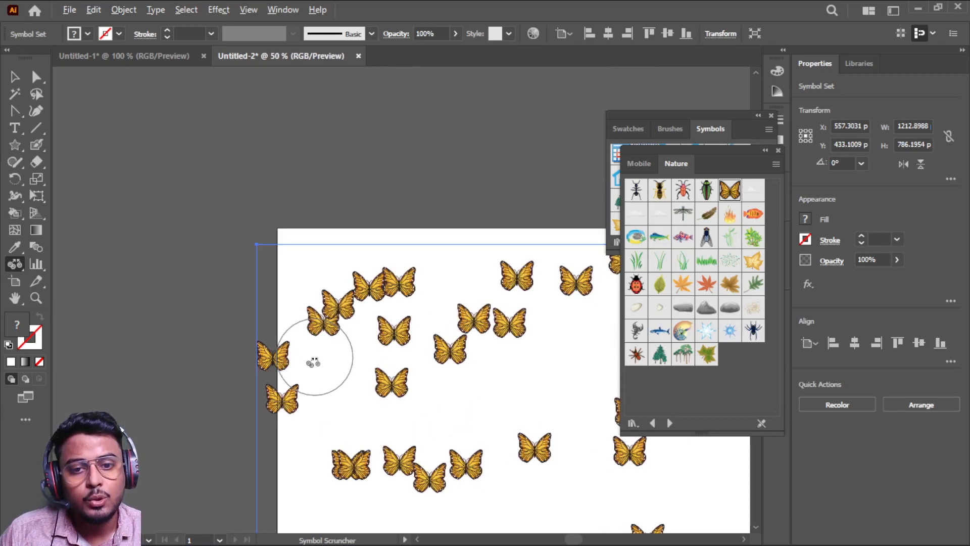
key(space)
drag(457, 368, 275, 269)
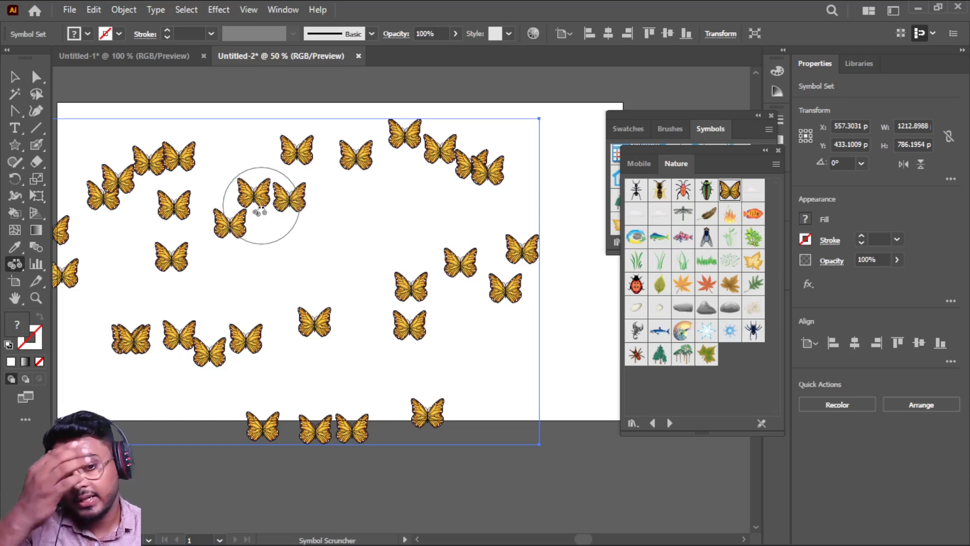
right_click(8, 273)
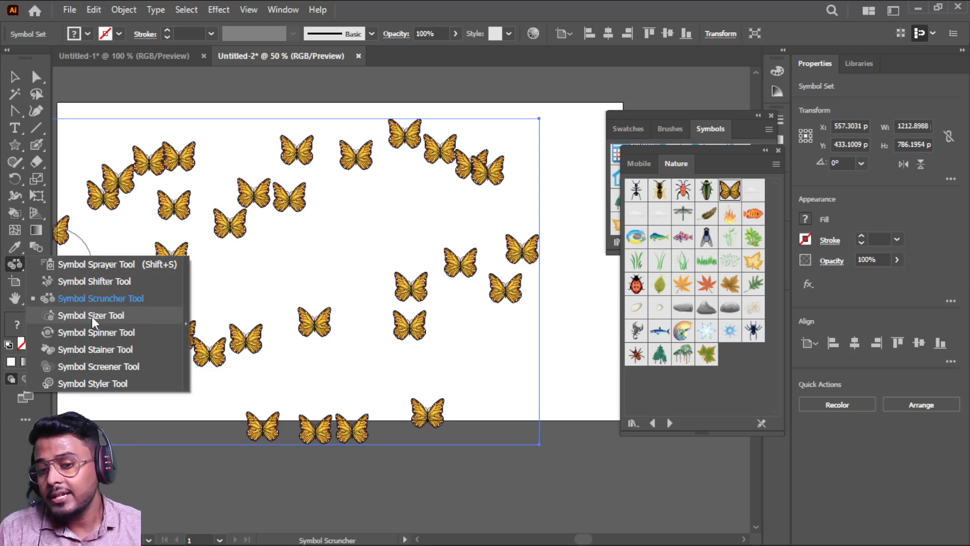
click(122, 317)
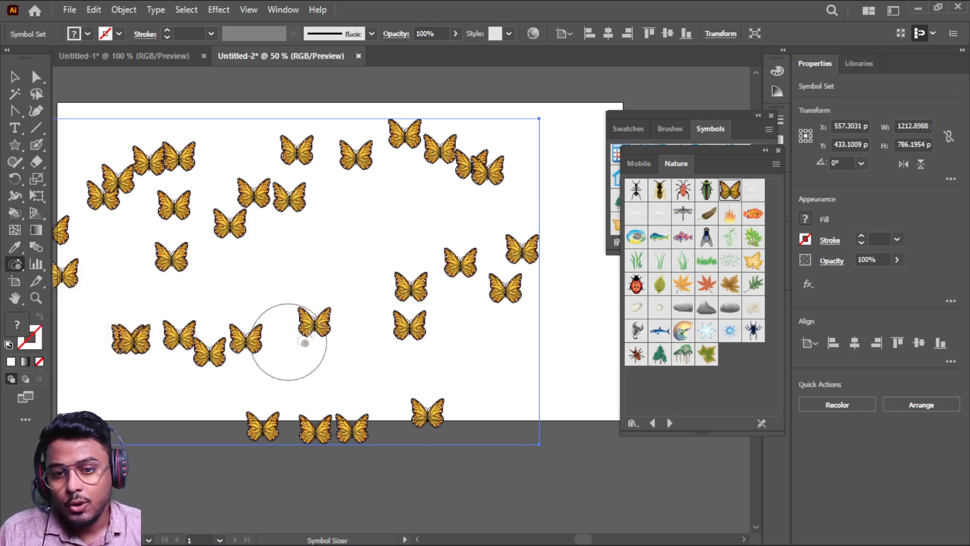
scroll(315, 322, up, 2)
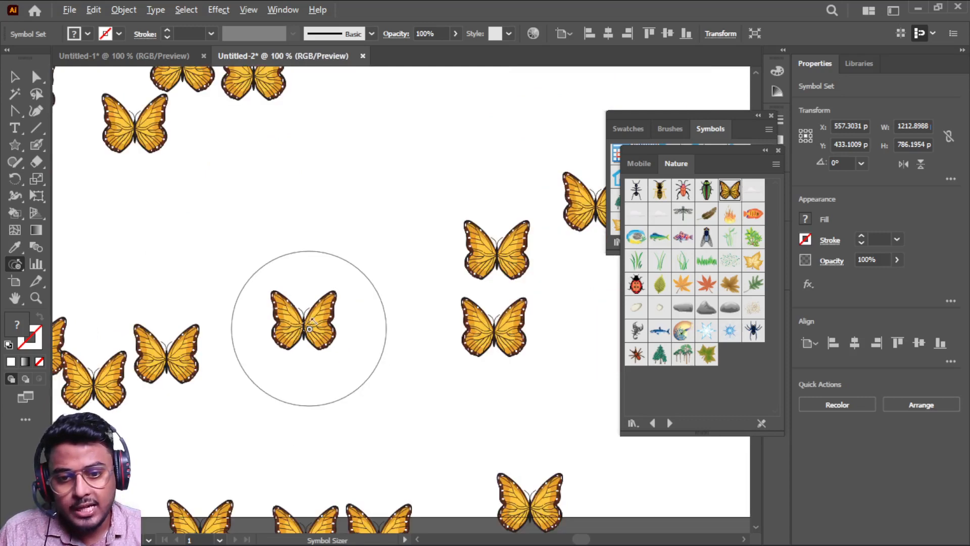
drag(309, 328, 303, 330)
scroll(302, 330, down, 2)
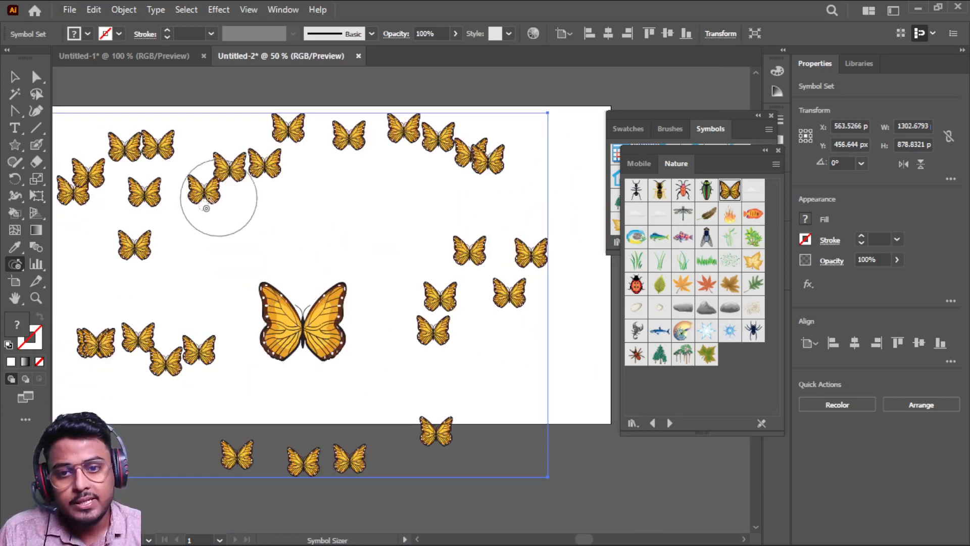
drag(438, 426, 434, 431)
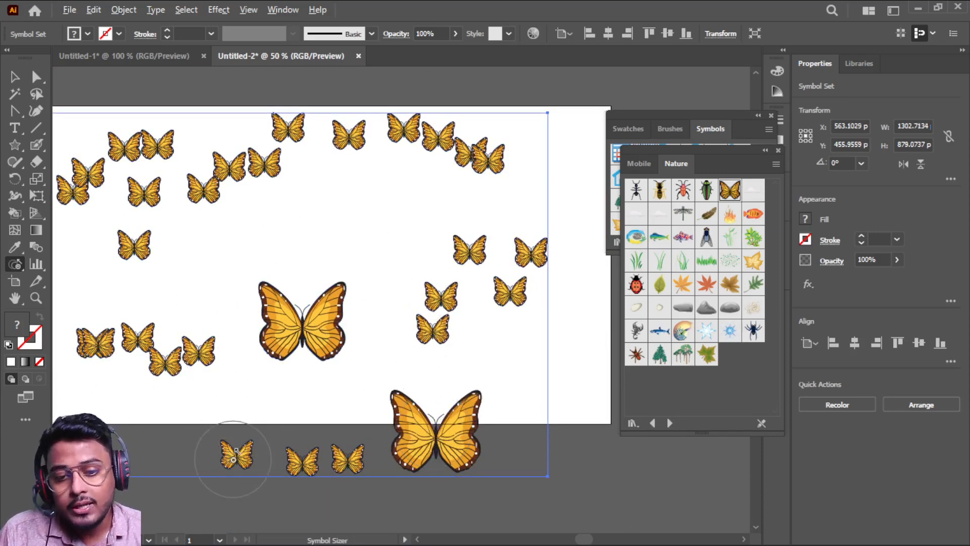
- Shrink single butterflies at the bottom left, right and upper center, and enlarge two in the upper left with the Symbol Sizer
drag(234, 458, 236, 456)
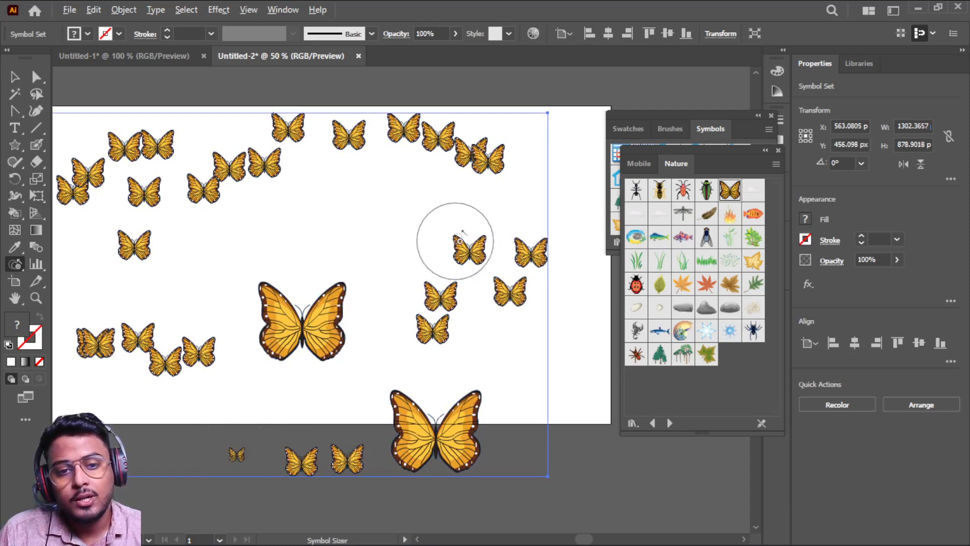
drag(465, 238, 470, 244)
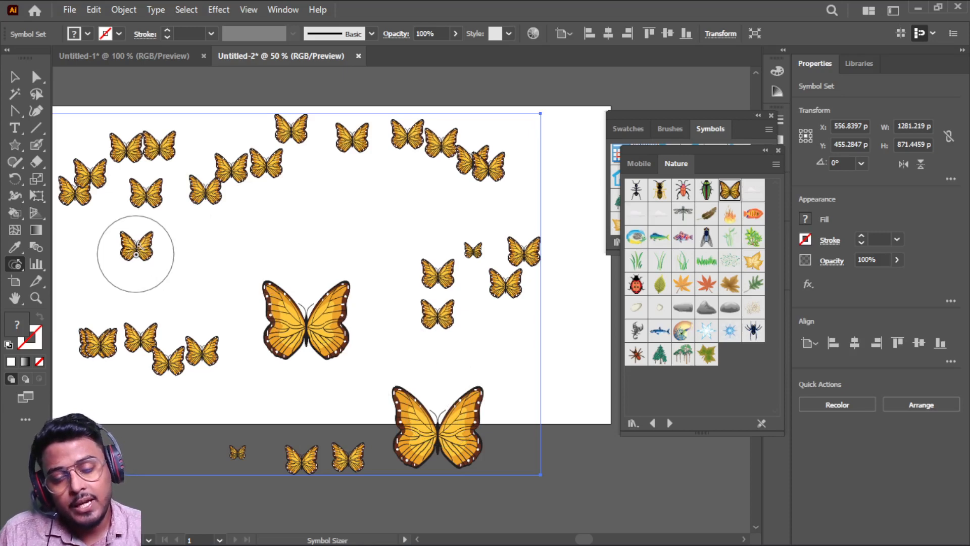
drag(136, 254, 135, 254)
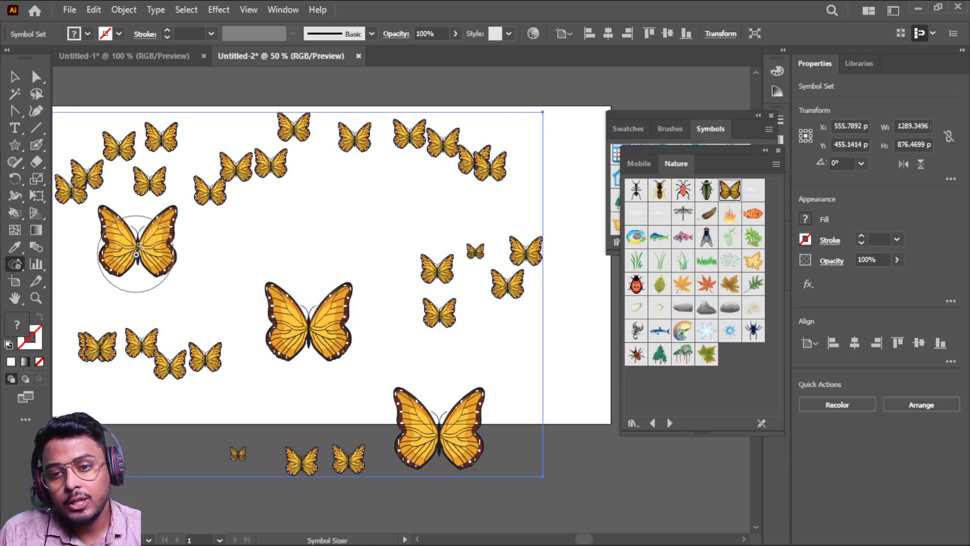
drag(357, 157, 357, 135)
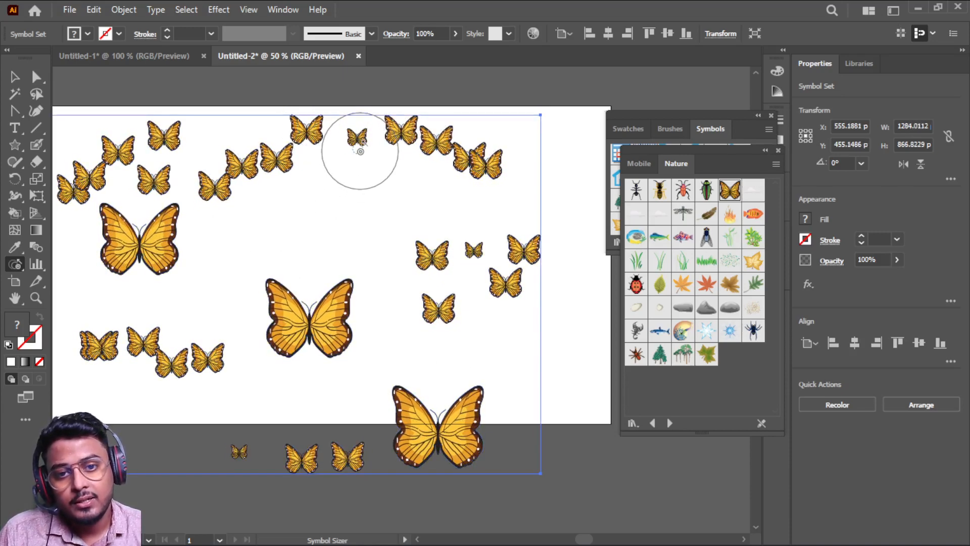
drag(299, 173, 242, 158)
drag(487, 148, 486, 160)
drag(314, 214, 476, 271)
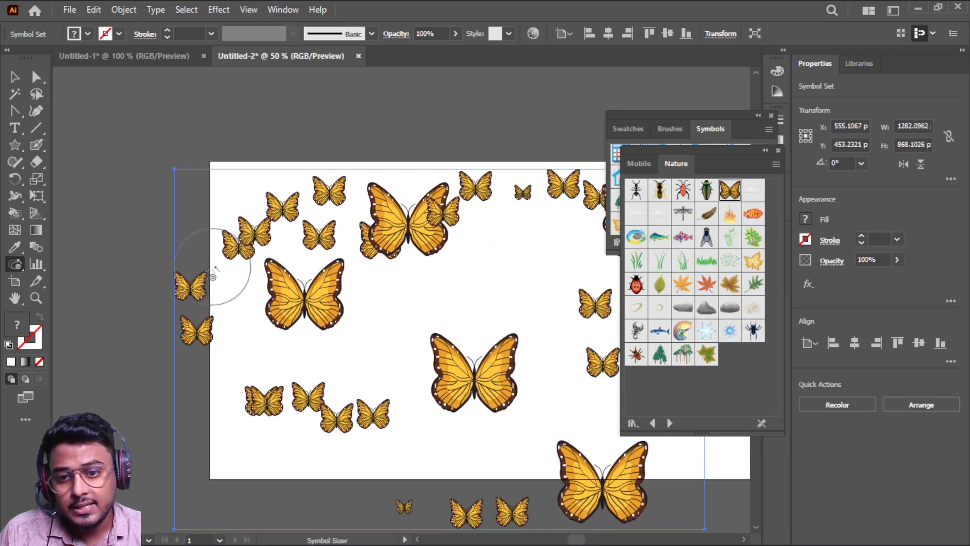
- Enlarge the butterfly beyond the artboard's left edge and the one in the right half with the Symbol Sizer
drag(212, 277, 182, 290)
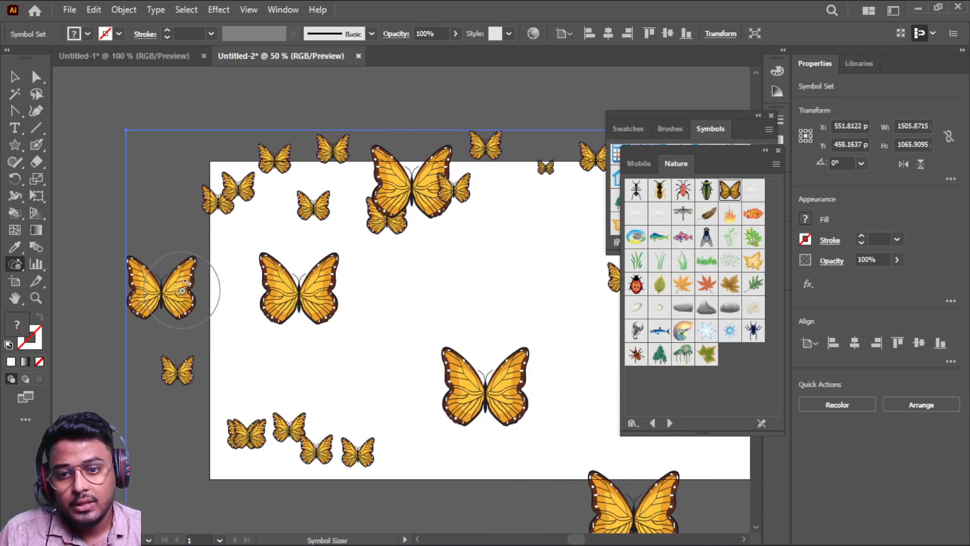
drag(446, 320, 262, 278)
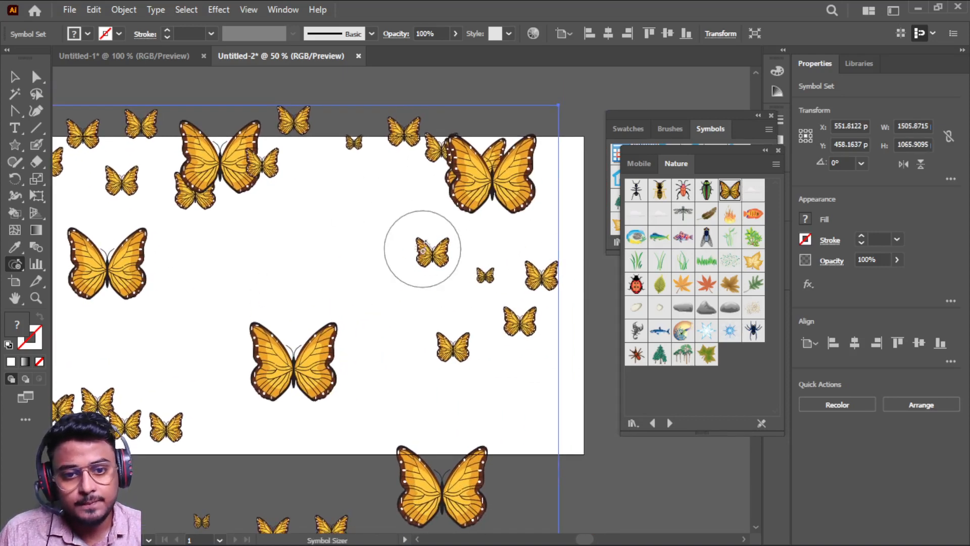
drag(423, 251, 424, 251)
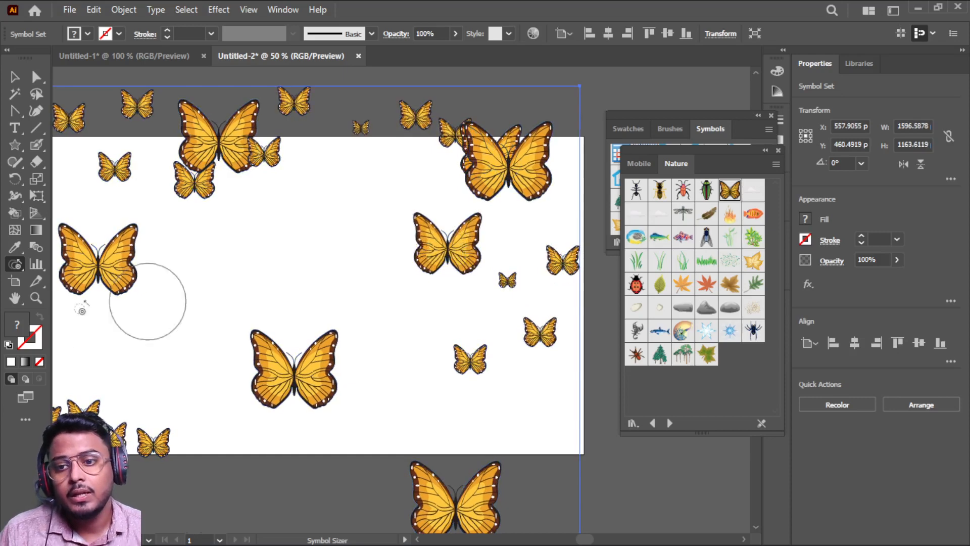
- Rotate the large center butterfly with the Symbol Spinner, using an enlarged brush
click(19, 265)
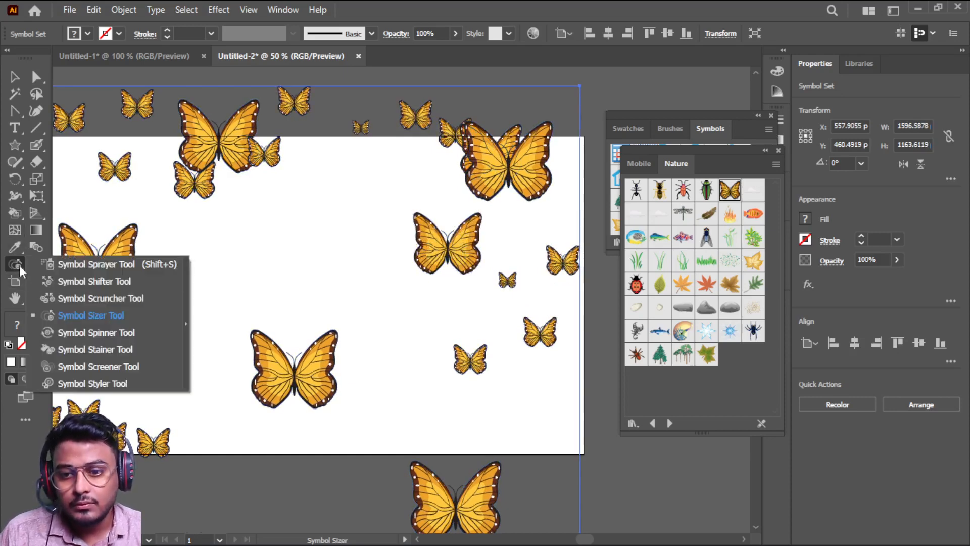
click(115, 336)
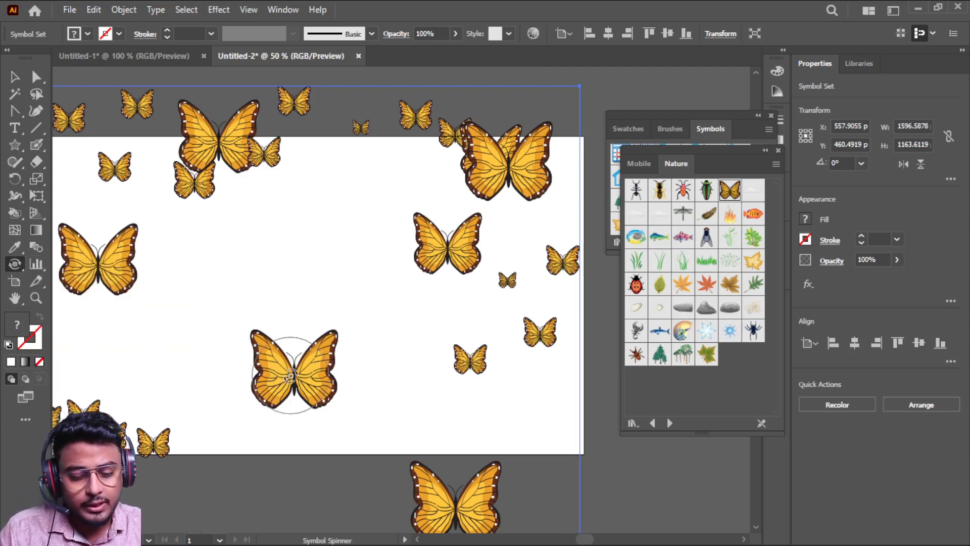
key(bracketright)
key(bracketright)
key(bracketright)
key(bracketright)
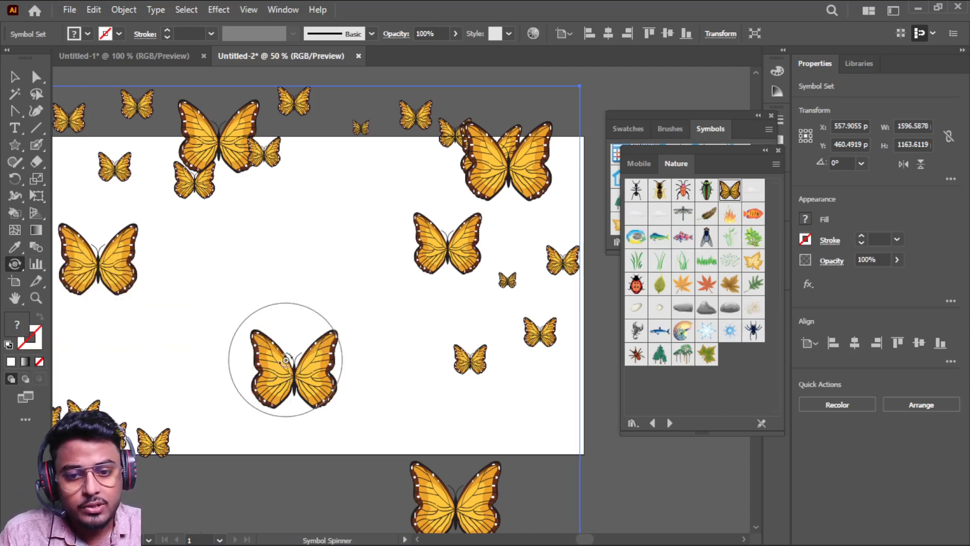
mouse_move(286, 360)
mouse_down()
mouse_move(293, 386)
mouse_move(272, 376)
mouse_move(272, 358)
mouse_move(310, 362)
mouse_move(314, 344)
mouse_move(318, 377)
mouse_move(292, 354)
mouse_move(298, 375)
mouse_move(312, 350)
mouse_move(301, 337)
mouse_move(277, 344)
mouse_move(264, 372)
mouse_move(308, 392)
mouse_move(335, 363)
mouse_move(305, 337)
mouse_move(277, 346)
mouse_move(340, 362)
mouse_move(329, 394)
mouse_move(311, 393)
mouse_move(293, 361)
mouse_move(325, 350)
mouse_move(336, 360)
mouse_move(310, 364)
mouse_move(317, 402)
mouse_move(321, 374)
mouse_move(315, 394)
mouse_move(290, 404)
mouse_move(310, 385)
mouse_move(255, 375)
mouse_move(277, 375)
mouse_move(298, 339)
mouse_up()
scroll(298, 340, down, 3)
scroll(299, 339, up, 1)
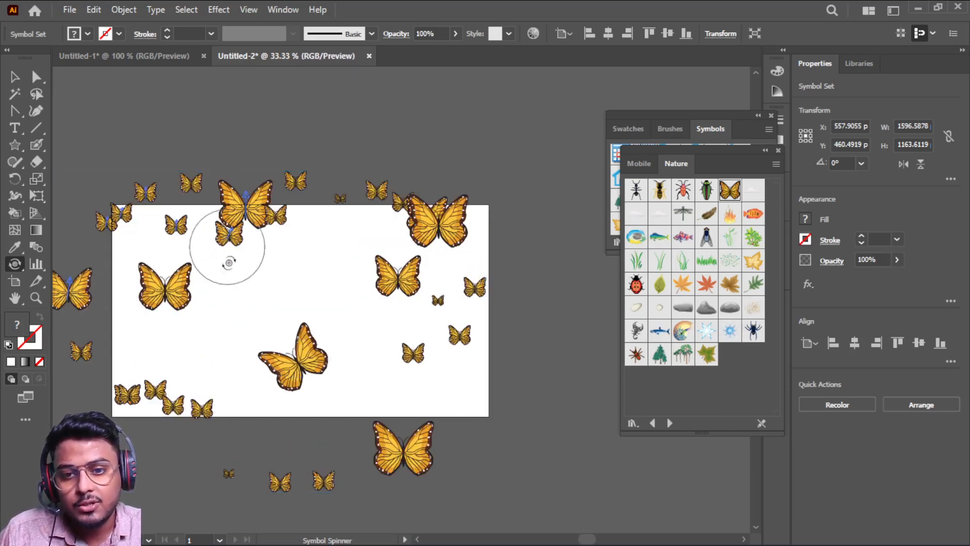
- Rotate the butterflies across the whole symbol set with long Symbol Spinner strokes over the upper, right and lower areas
mouse_move(125, 188)
mouse_down()
mouse_move(124, 262)
mouse_move(221, 299)
mouse_move(314, 259)
mouse_move(417, 266)
mouse_move(435, 241)
mouse_up()
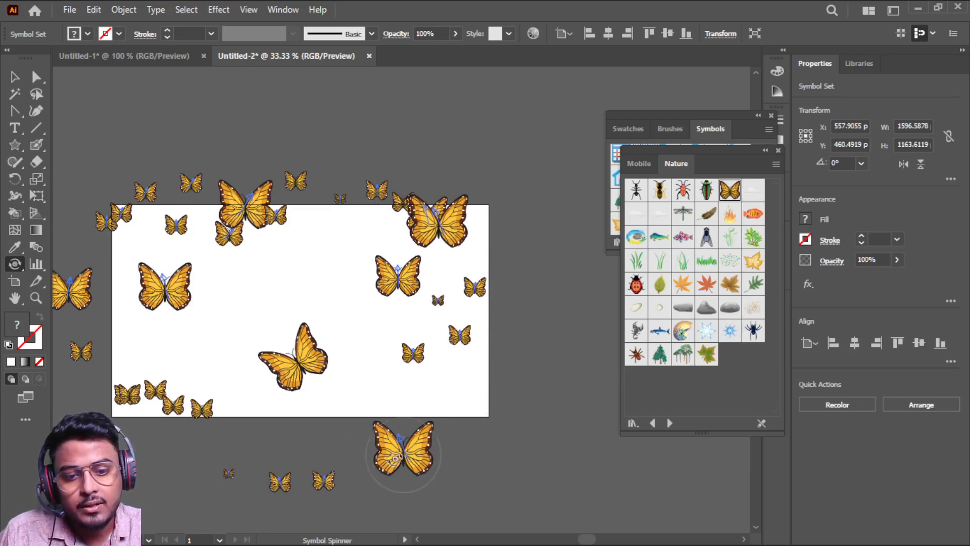
mouse_move(334, 481)
mouse_down()
mouse_move(285, 377)
mouse_move(305, 355)
mouse_move(365, 327)
mouse_move(402, 362)
mouse_move(412, 352)
mouse_move(402, 342)
mouse_move(438, 357)
mouse_move(429, 345)
mouse_move(471, 314)
mouse_move(371, 243)
mouse_move(312, 226)
mouse_move(248, 234)
mouse_move(243, 214)
mouse_move(138, 190)
mouse_up()
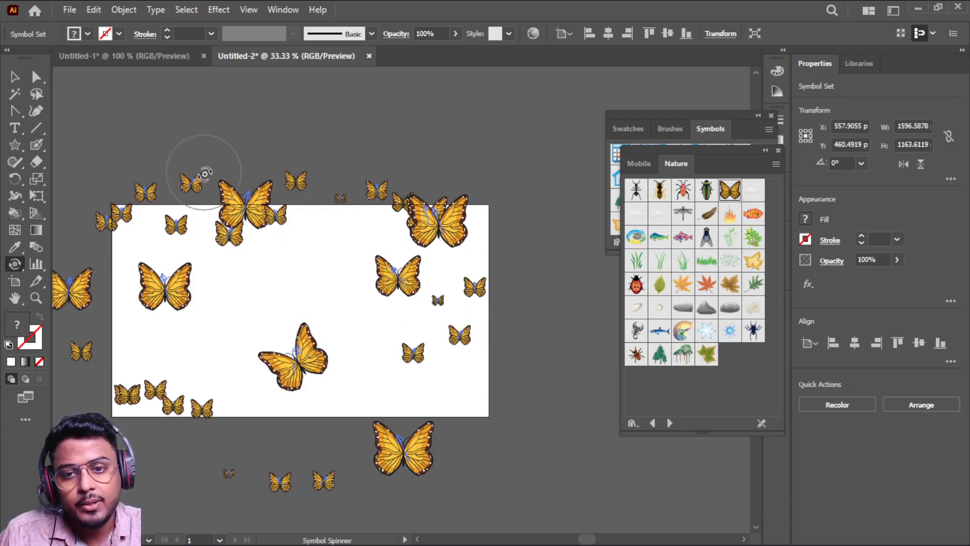
mouse_move(204, 174)
mouse_down()
mouse_move(143, 202)
mouse_move(126, 196)
mouse_move(106, 231)
mouse_move(114, 233)
mouse_move(58, 297)
mouse_move(393, 326)
mouse_move(468, 301)
mouse_move(472, 342)
mouse_up()
mouse_move(524, 305)
mouse_down()
mouse_move(260, 300)
mouse_move(284, 297)
mouse_up()
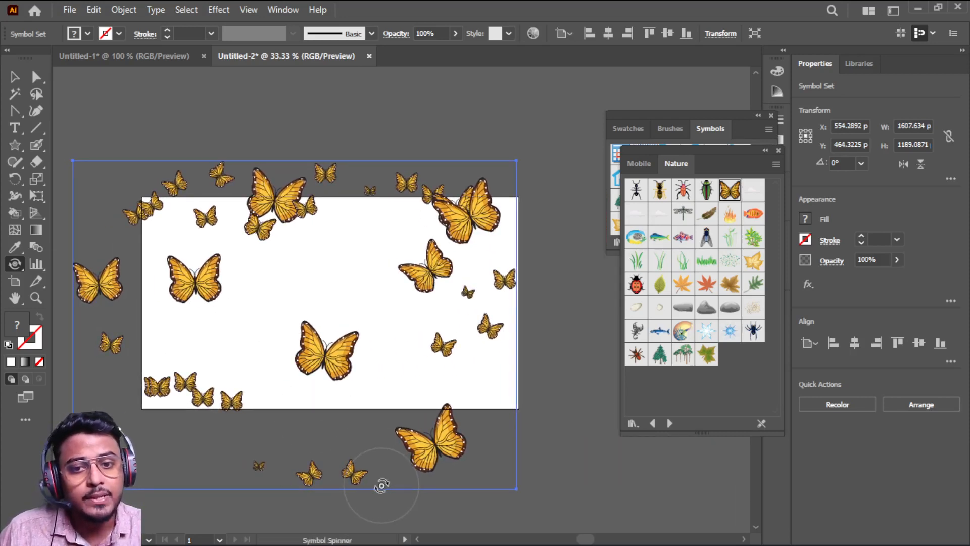
- Rotate the large butterfly at the artboard's upper edge and the large one at the left with the Symbol Spinner
scroll(381, 485, up, 3)
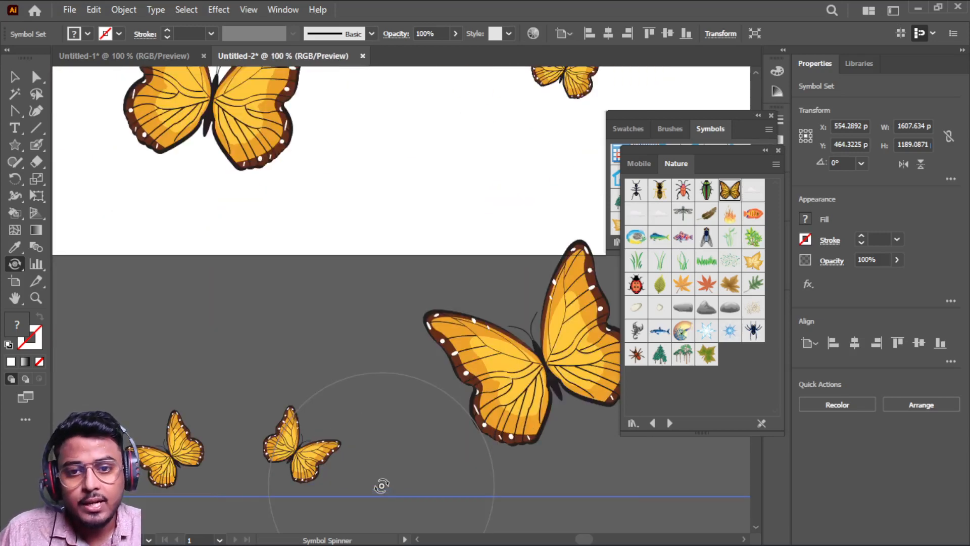
scroll(381, 486, down, 3)
drag(242, 372, 281, 368)
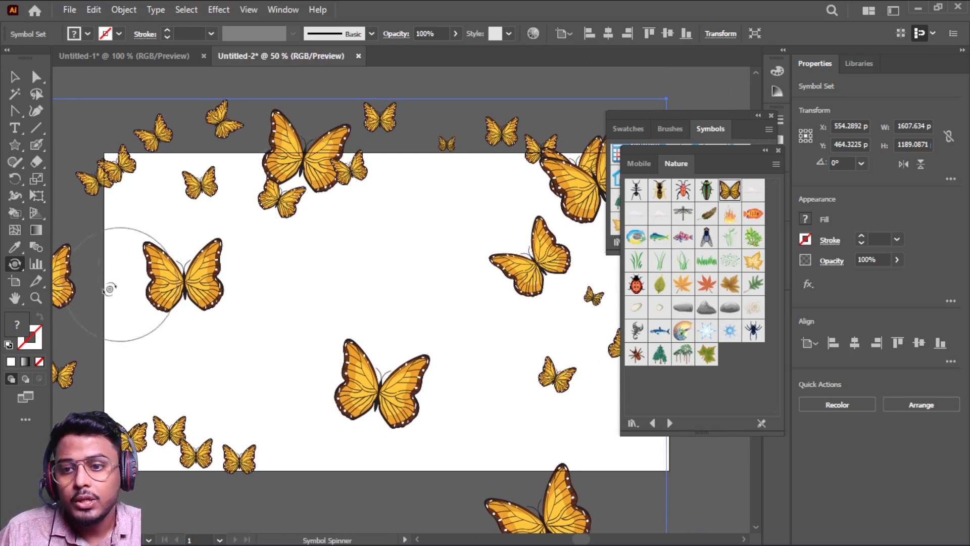
mouse_move(303, 182)
mouse_down()
mouse_move(310, 225)
mouse_move(324, 185)
mouse_move(268, 194)
mouse_up()
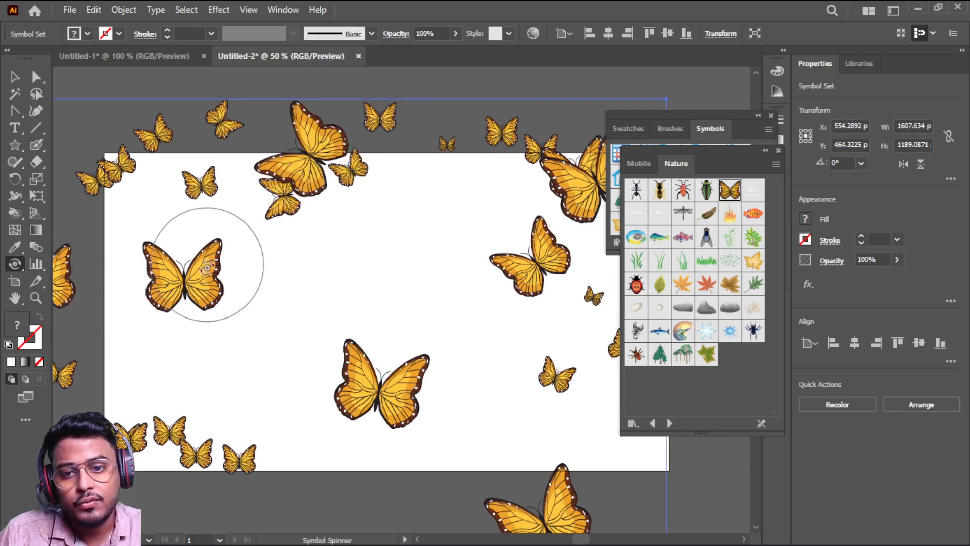
drag(214, 274, 225, 286)
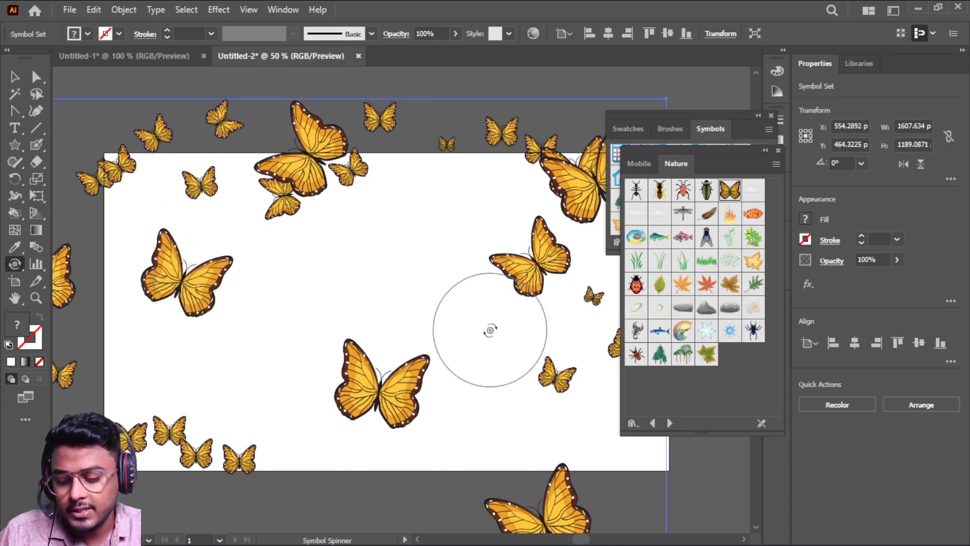
scroll(490, 330, down, 2)
scroll(490, 330, up, 2)
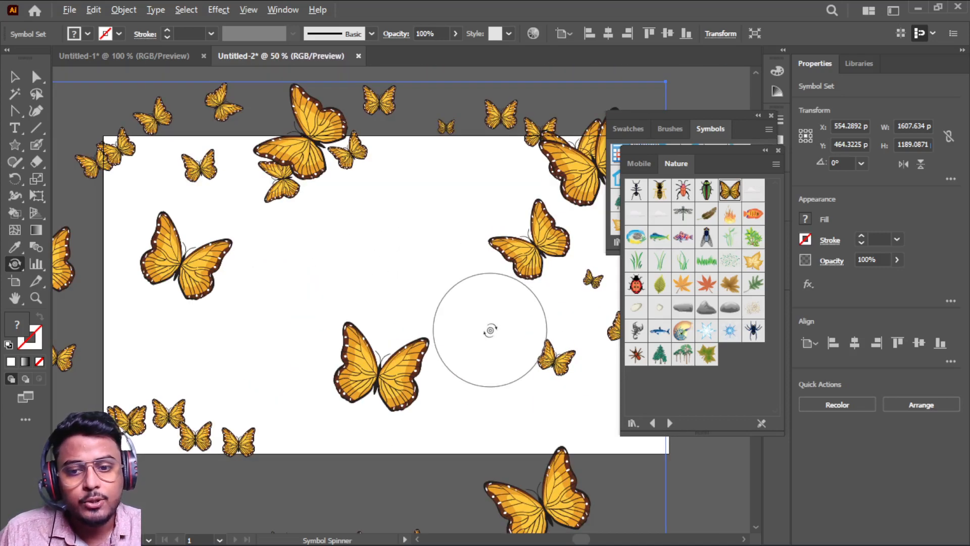
drag(494, 273, 492, 293)
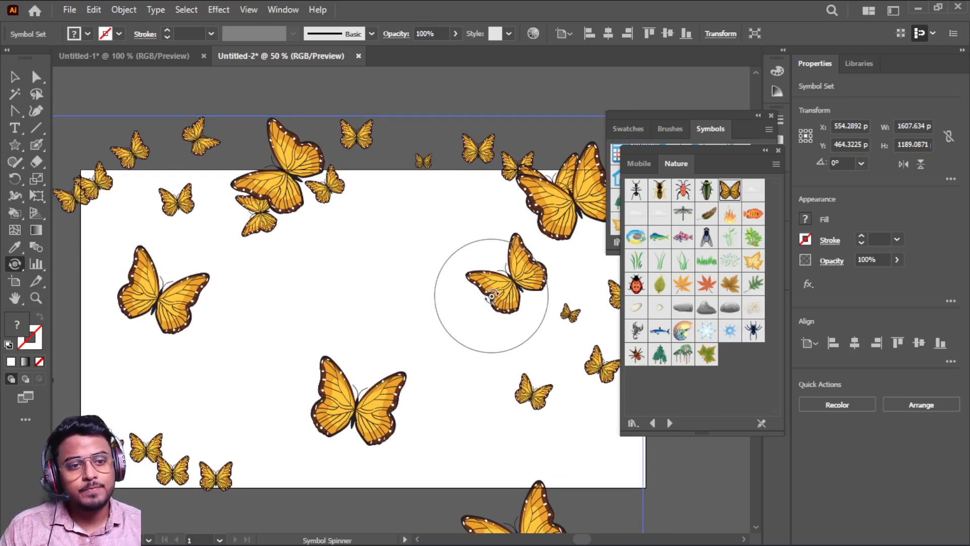
- Stain the large center and left butterflies with the Symbol Stainer using the current undefined fill
click(14, 268)
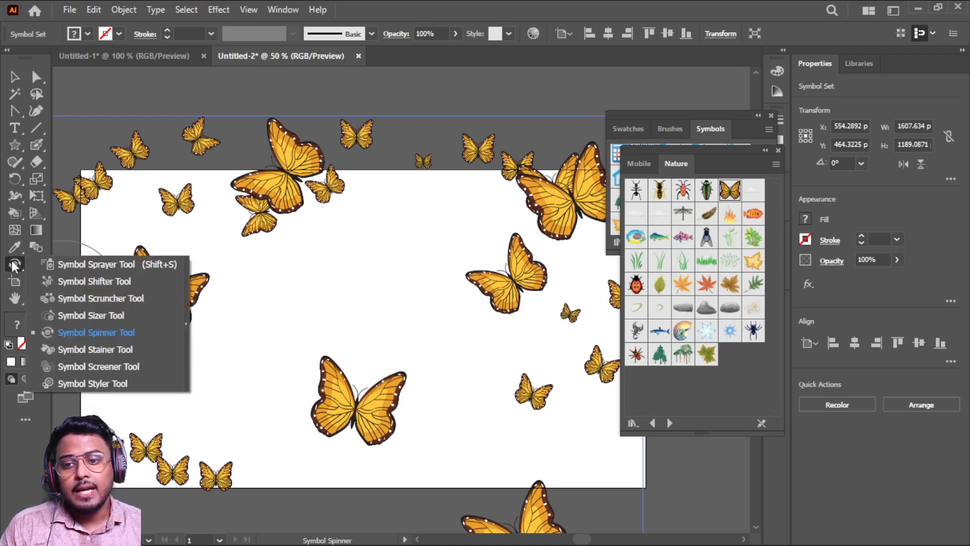
click(101, 354)
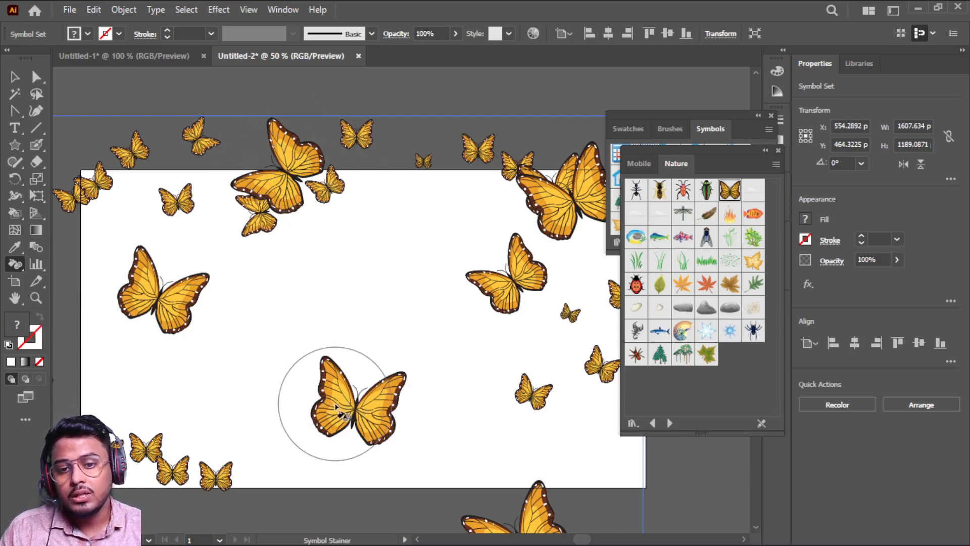
click(350, 404)
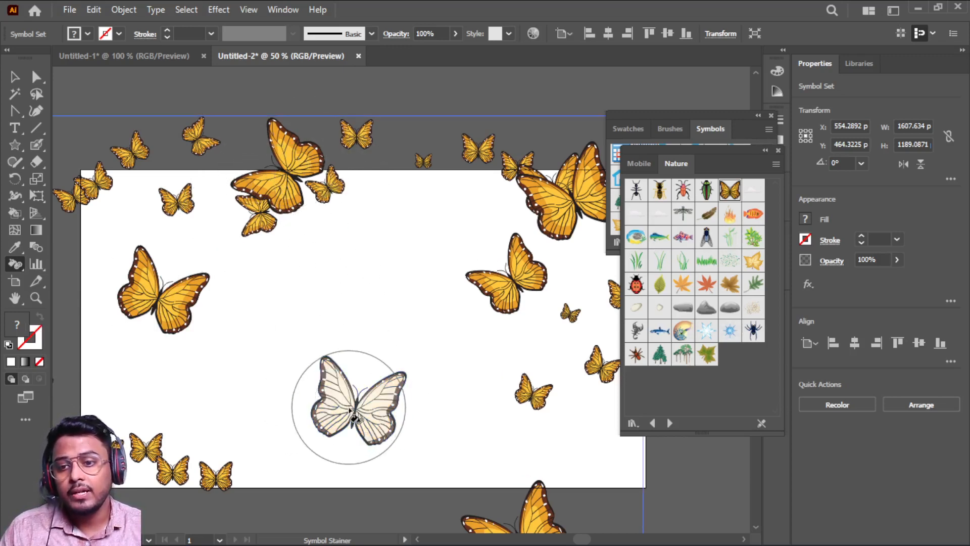
click(179, 296)
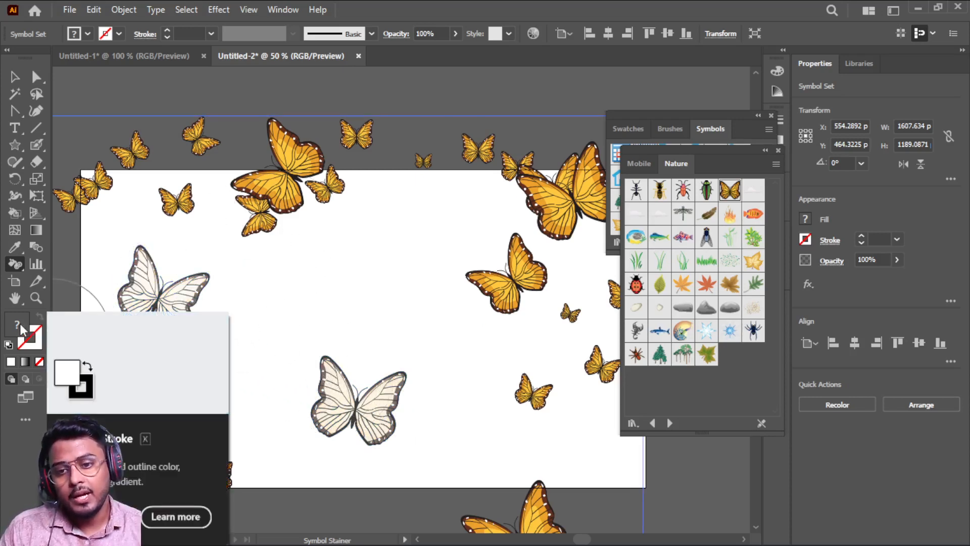
- Set the fill to blue and stain the large left, center, right and upper butterflies with the Symbol Stainer
click(86, 34)
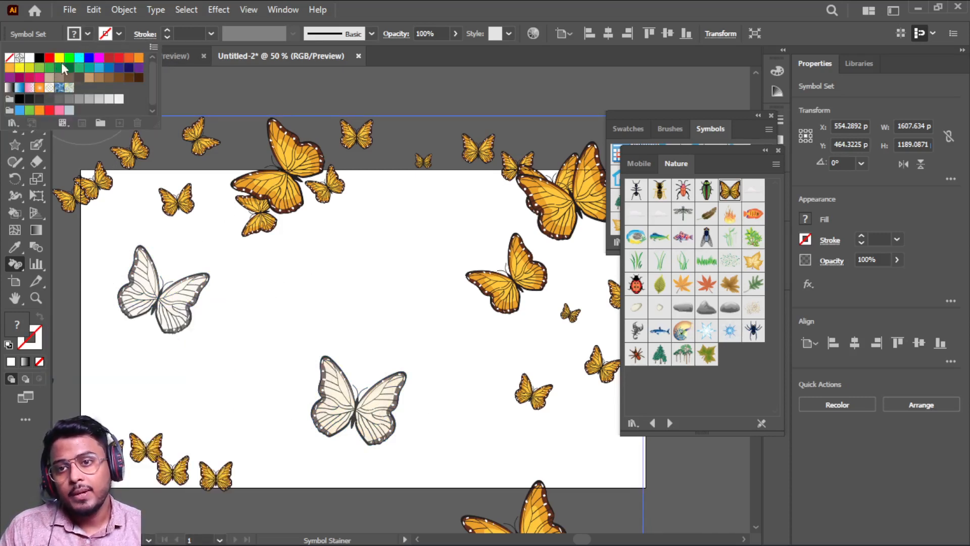
click(89, 59)
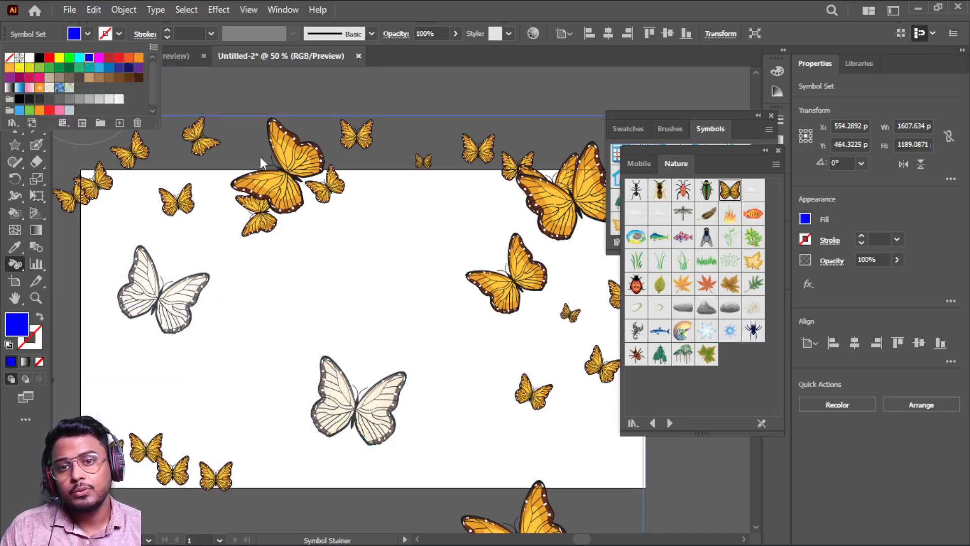
click(15, 272)
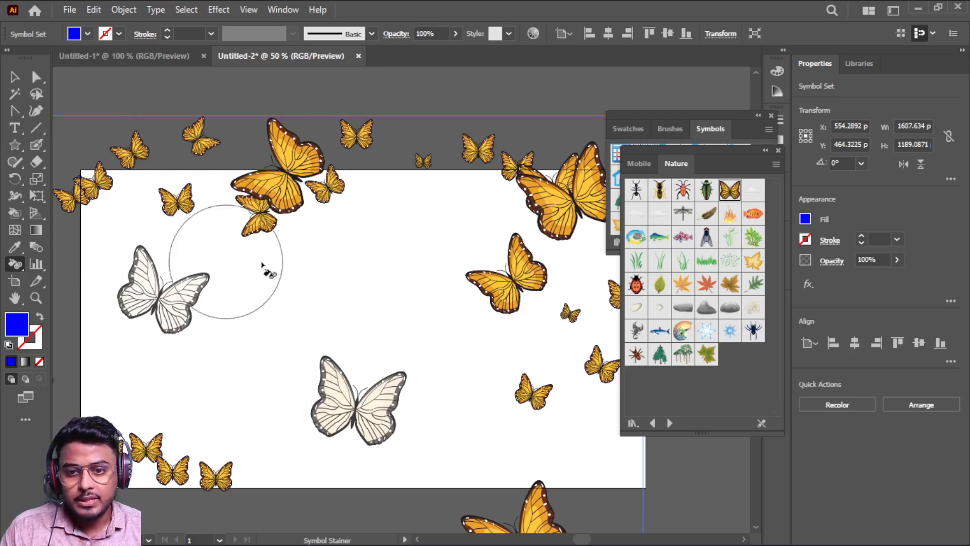
click(161, 289)
click(339, 397)
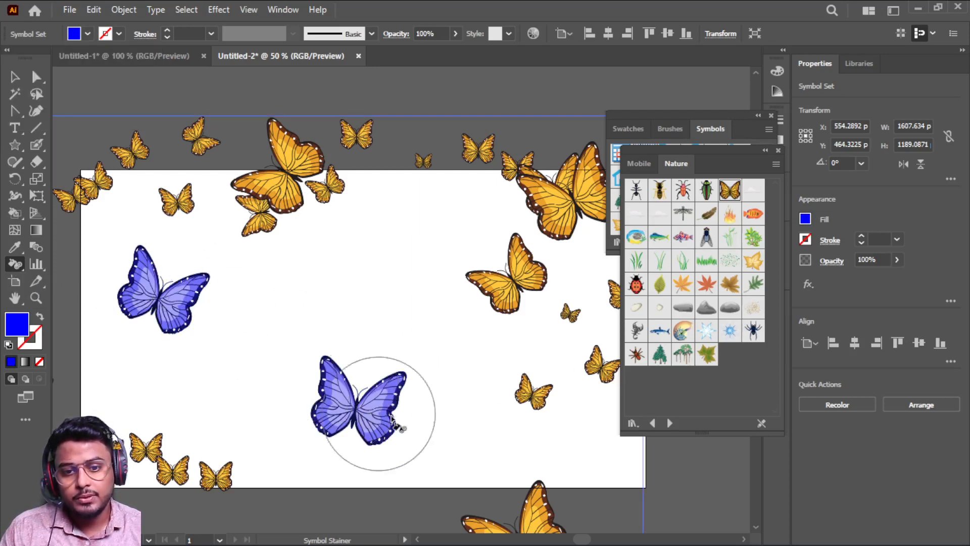
click(518, 276)
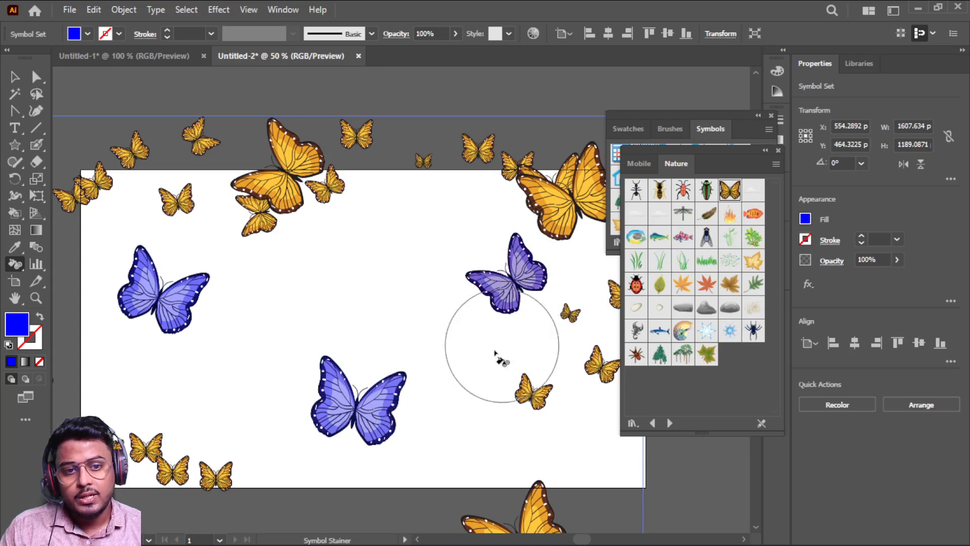
click(302, 175)
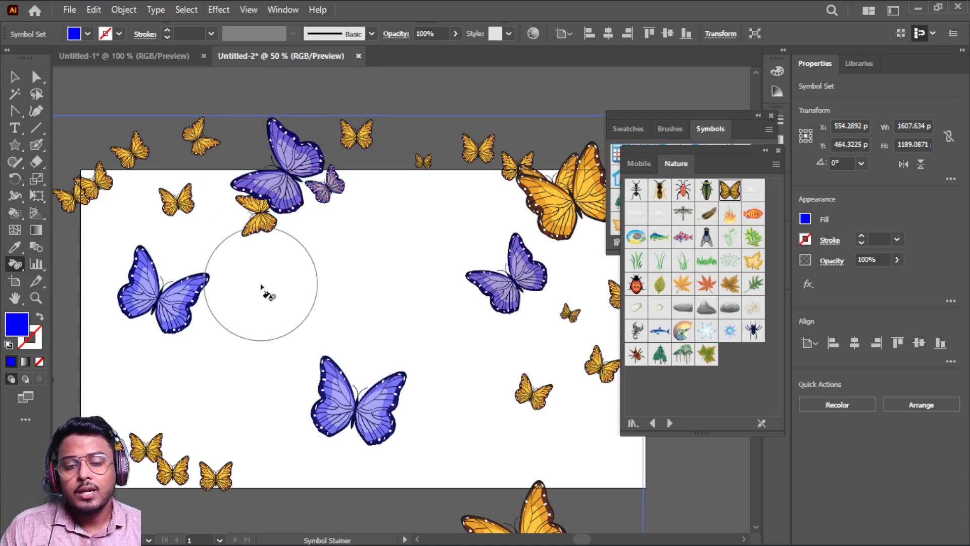
- Change the fill to magenta and stain the large butterfly at the artboard's upper edge
scroll(261, 286, down, 1)
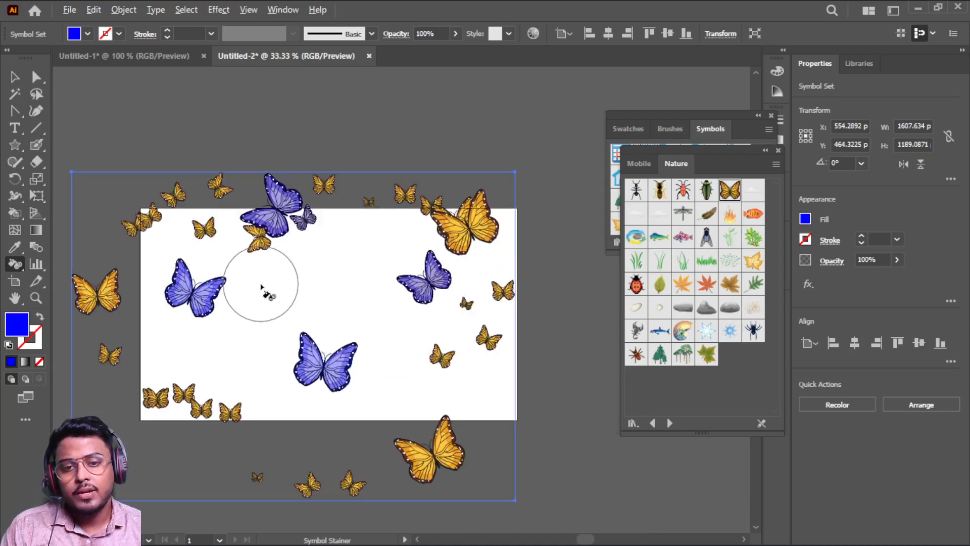
click(88, 34)
click(99, 58)
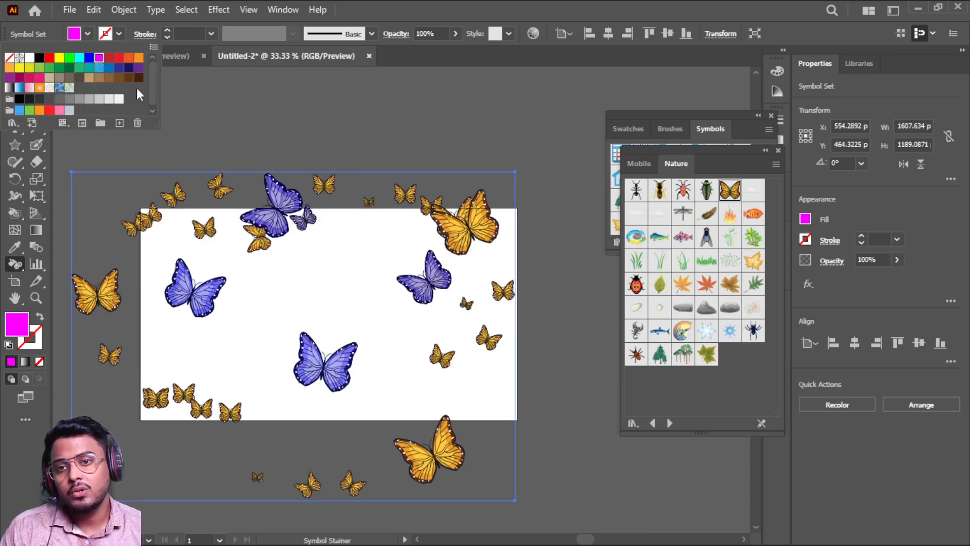
click(17, 261)
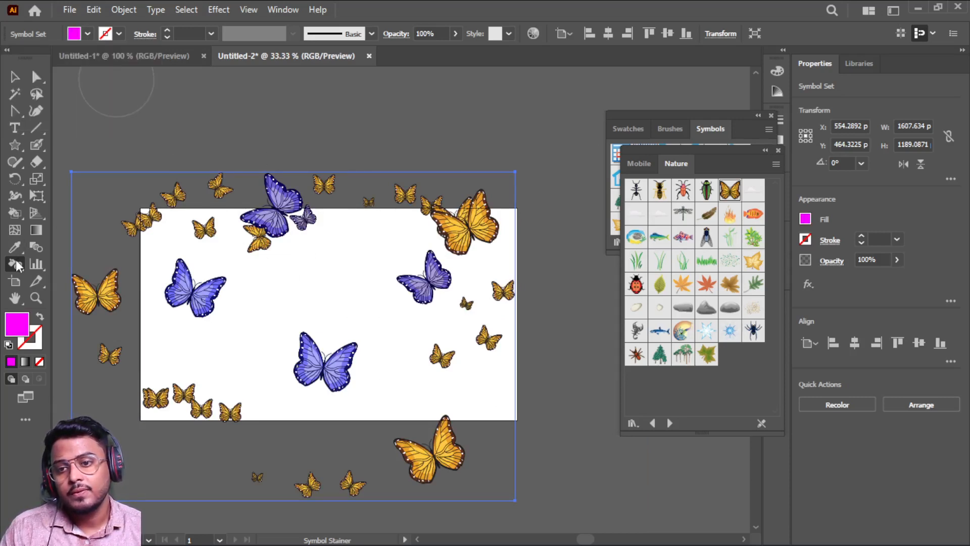
click(287, 216)
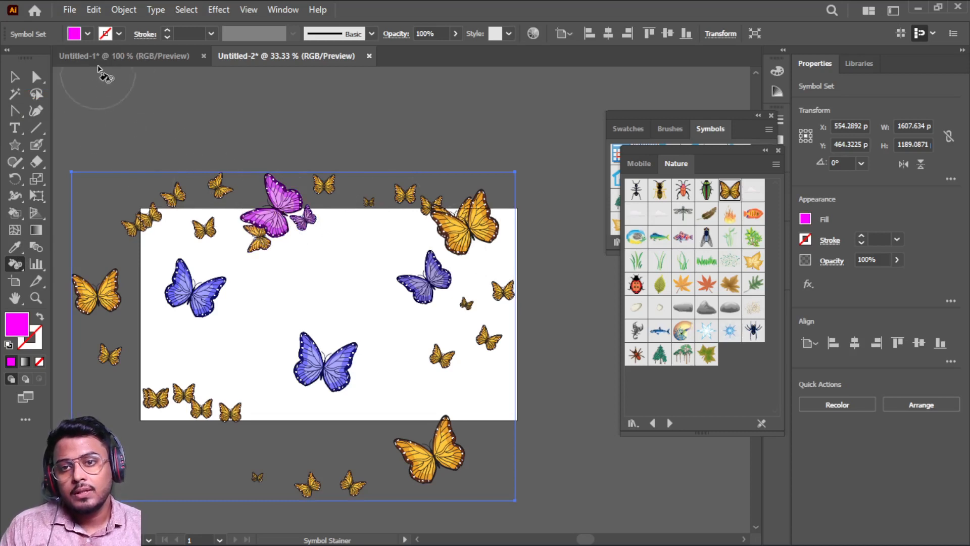
- Change the fill to bright green and stain the overlapping large butterflies at the upper right
click(88, 34)
click(67, 69)
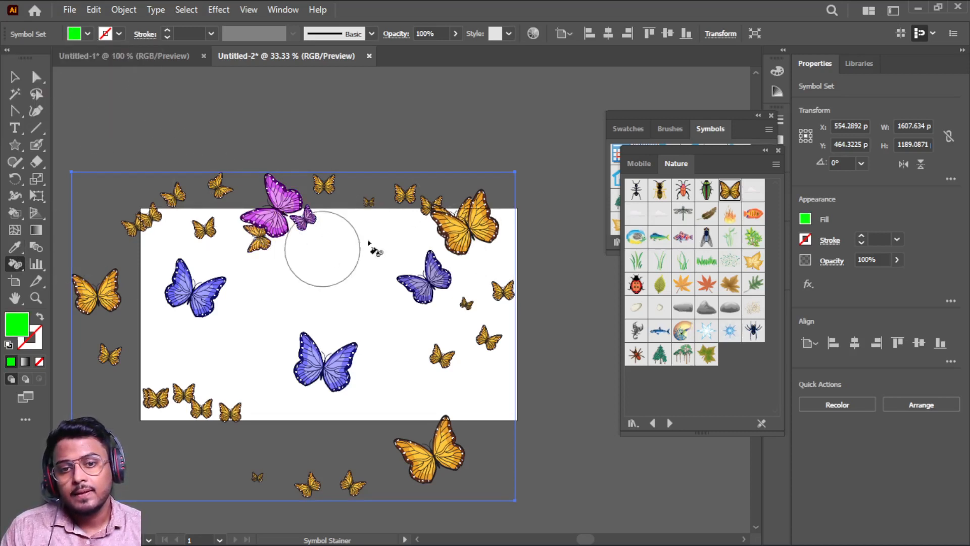
click(464, 223)
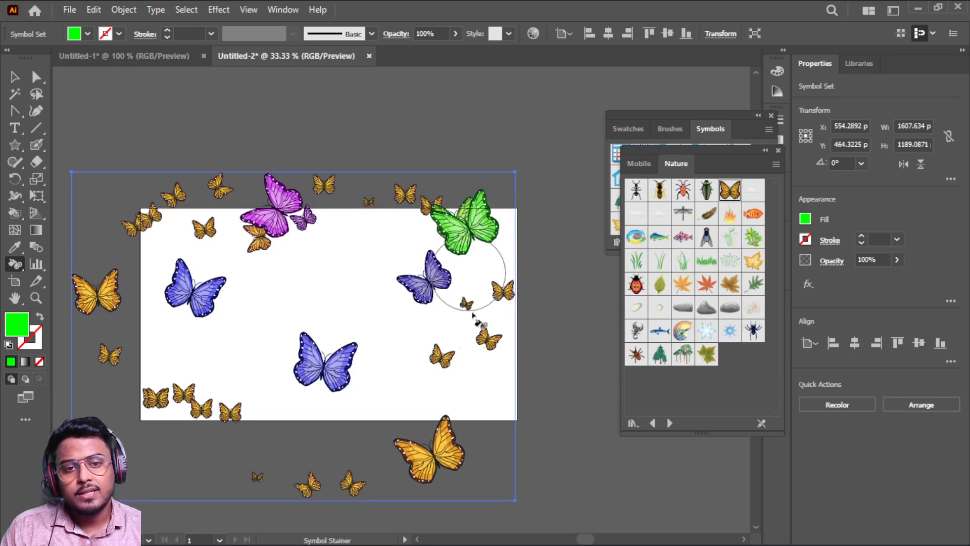
- Change the fill to red and stain the large butterfly below the artboard's lower right edge
click(87, 33)
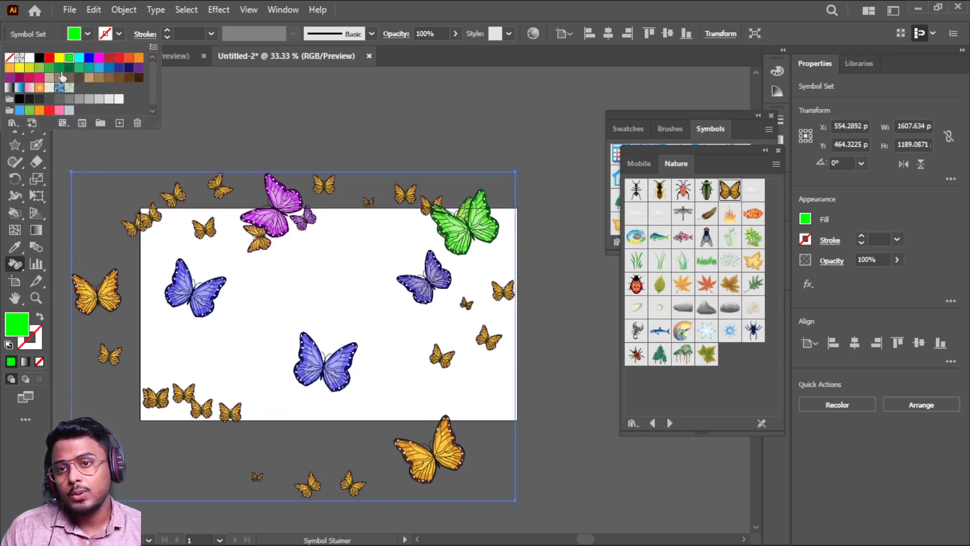
click(119, 58)
click(441, 453)
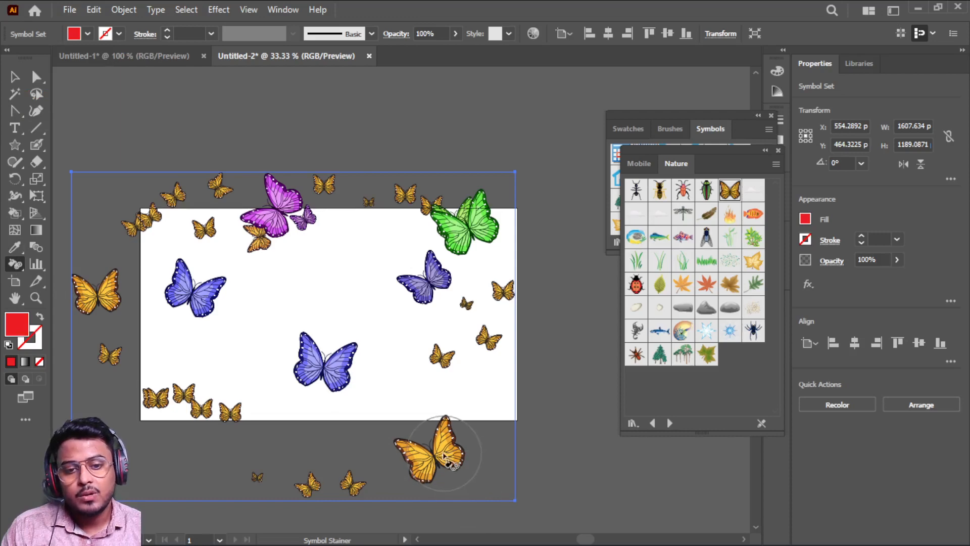
click(443, 455)
scroll(308, 342, up, 1)
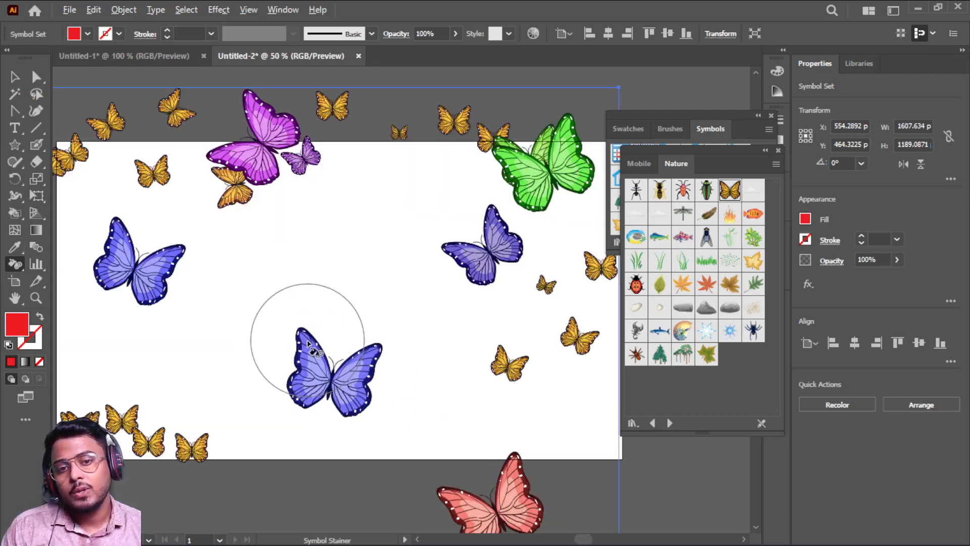
- Use the Symbol Screener to fade the central blue and the red butterflies, restoring the blue one once and fading it again
scroll(308, 342, down, 1)
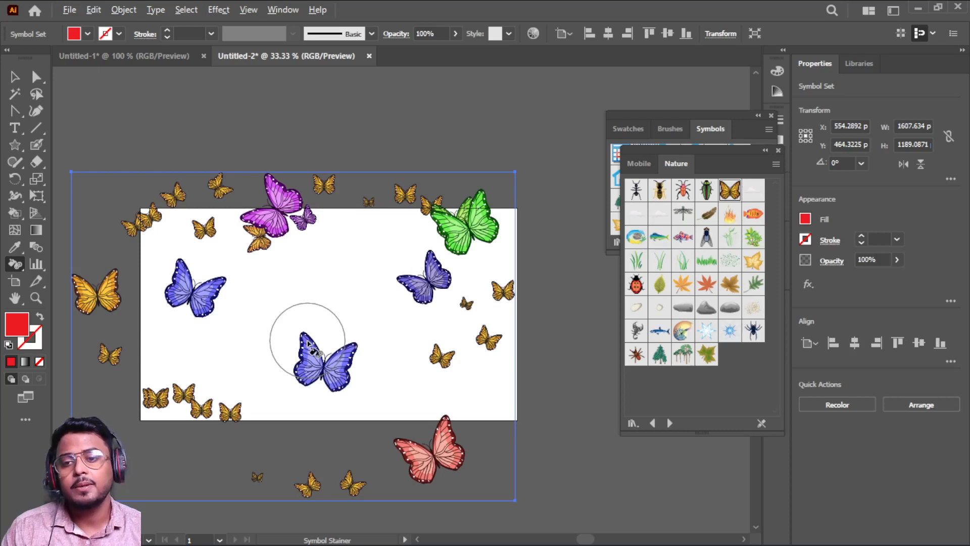
click(14, 262)
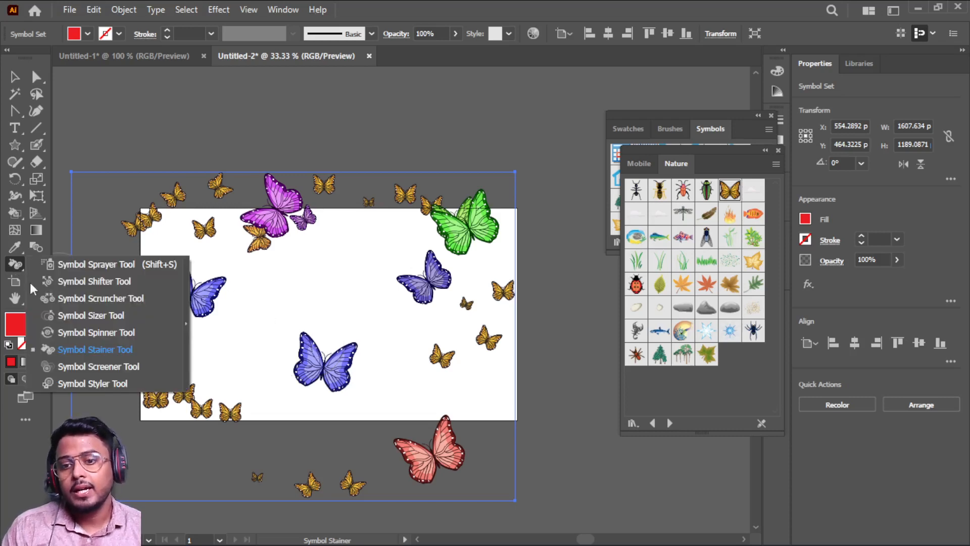
click(89, 373)
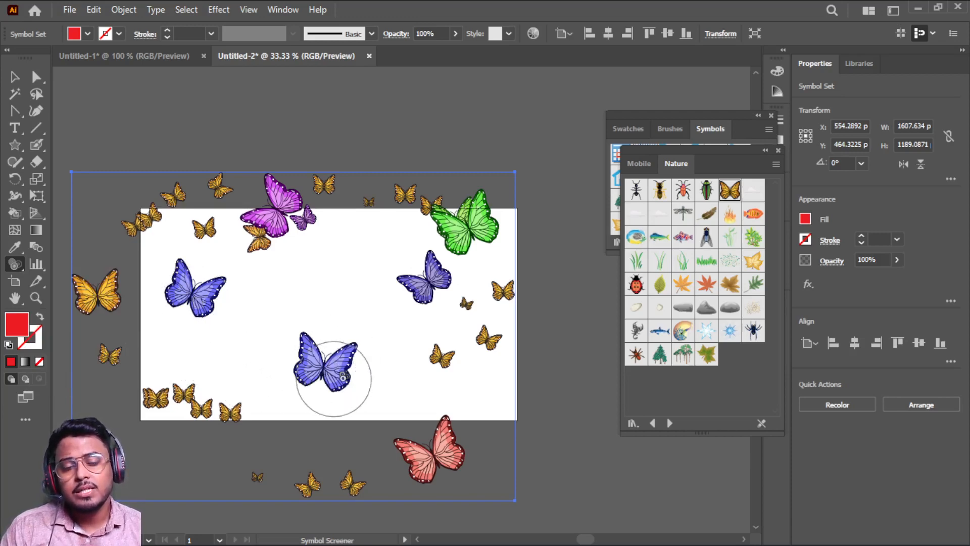
scroll(326, 360, down, 1)
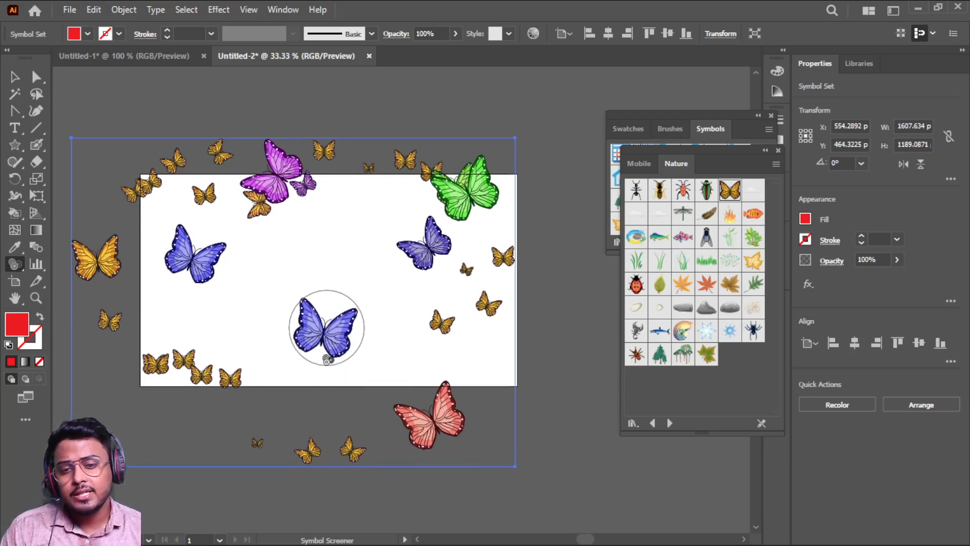
scroll(327, 360, up, 2)
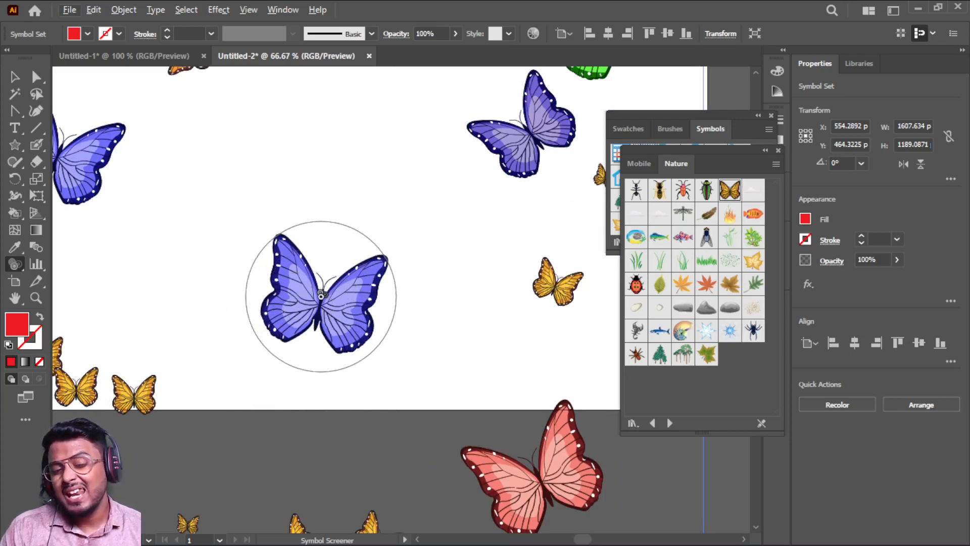
drag(321, 295, 339, 328)
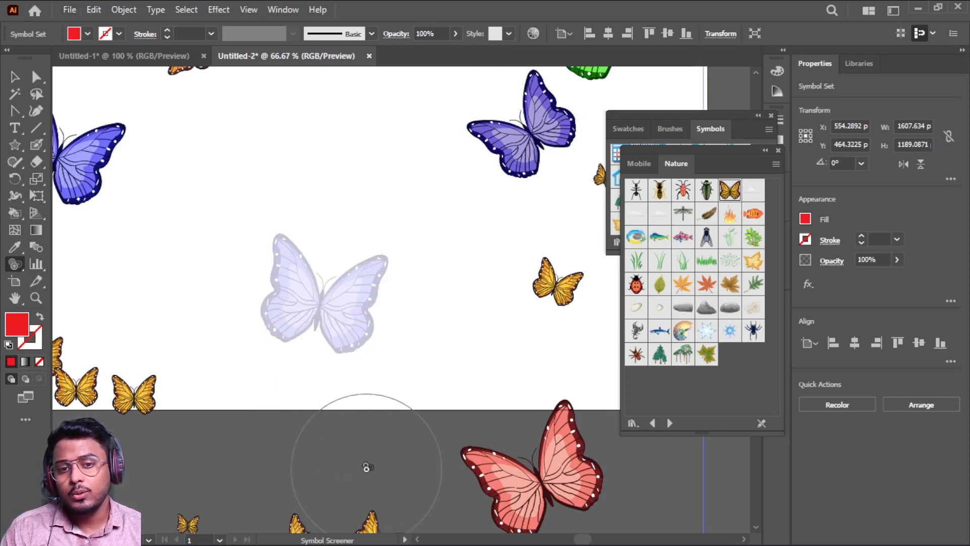
click(545, 486)
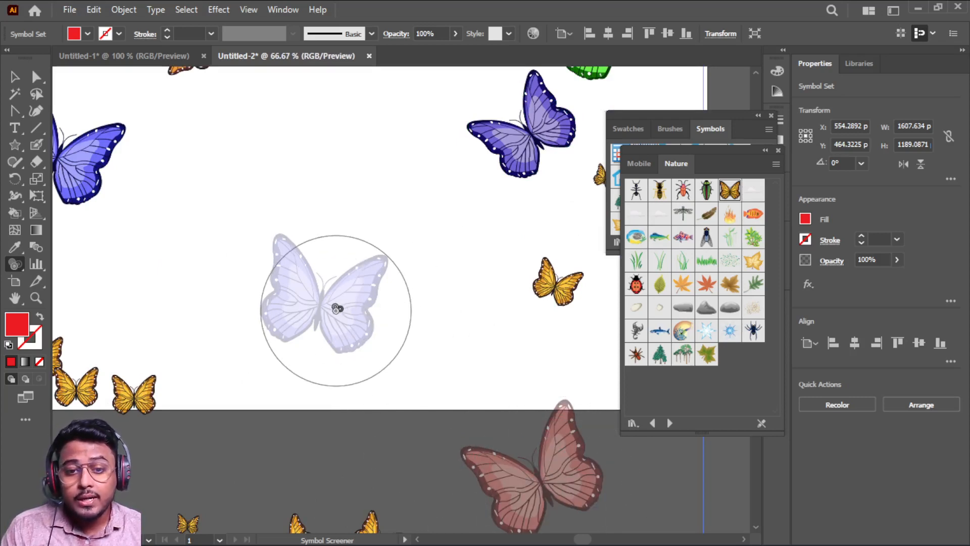
mouse_move(336, 308)
mouse_down()
mouse_move(325, 299)
mouse_move(331, 368)
mouse_move(329, 301)
mouse_move(317, 304)
mouse_up()
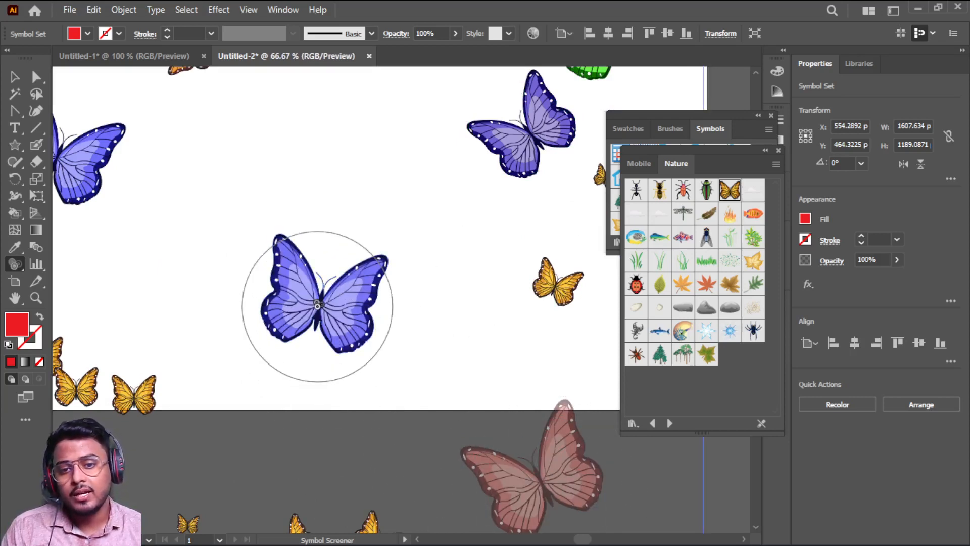
click(317, 306)
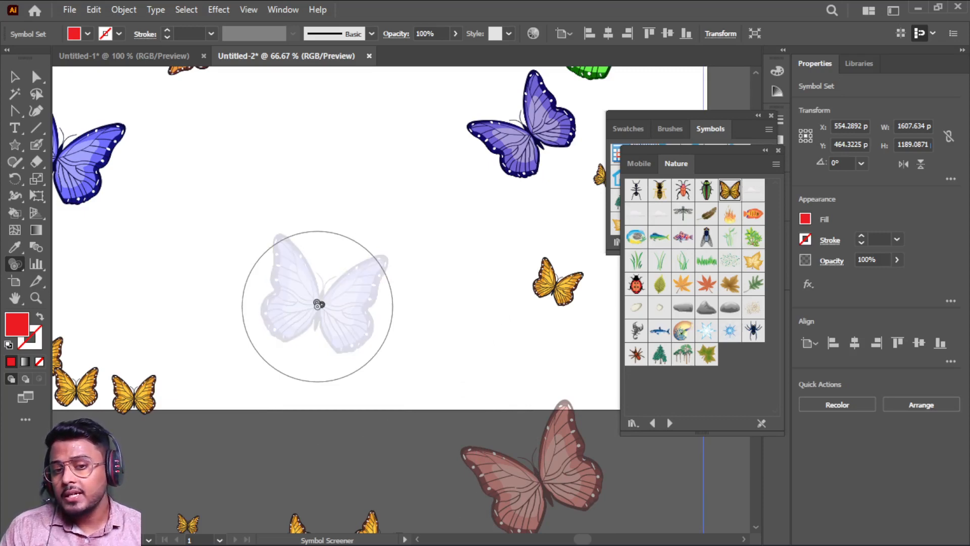
- Fade the overlapping green butterflies and the right blue butterfly with the Symbol Screener
drag(399, 292, 265, 483)
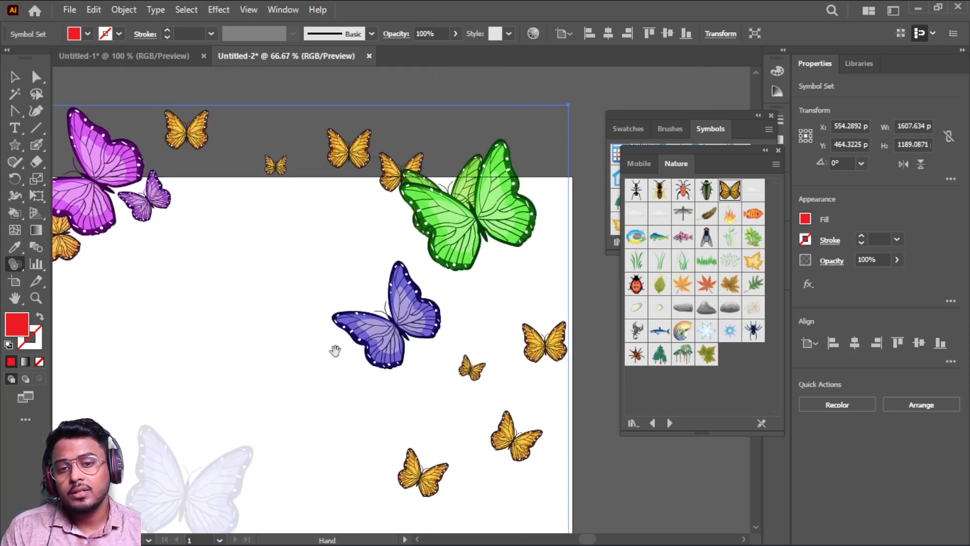
click(489, 212)
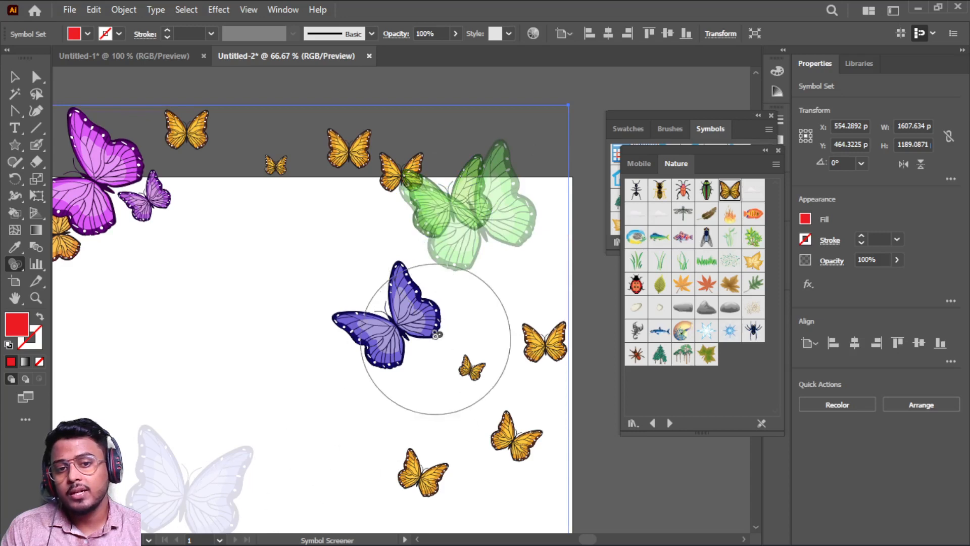
click(398, 329)
- Fade the small orange butterfly above the left blue one and the large orange butterfly outside the artboard's left edge
drag(203, 364, 431, 433)
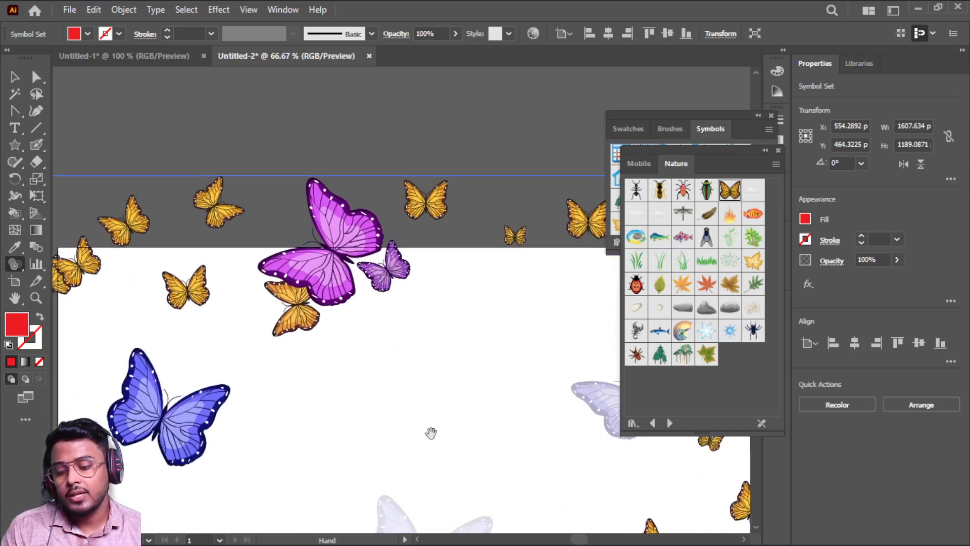
scroll(431, 433, down, 2)
scroll(432, 432, up, 1)
scroll(432, 432, down, 3)
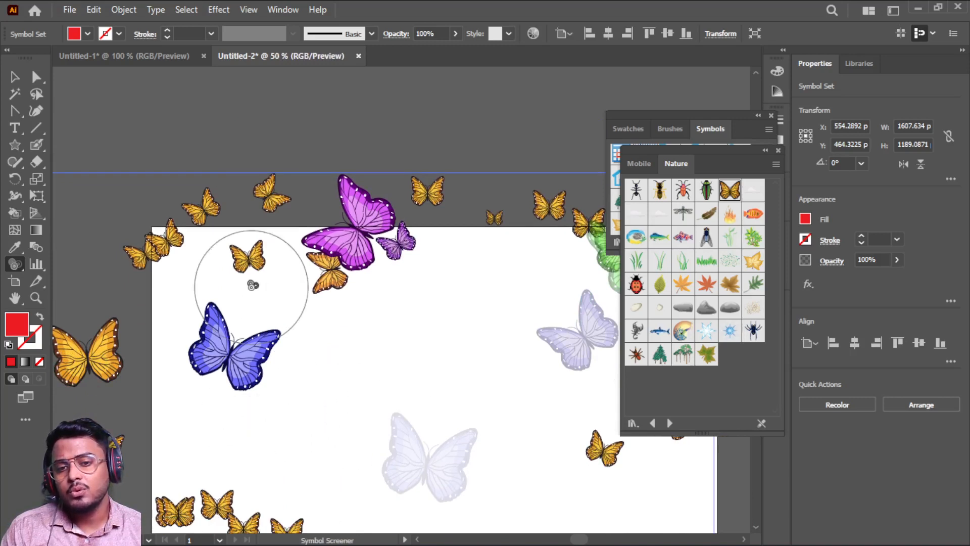
click(248, 259)
click(70, 358)
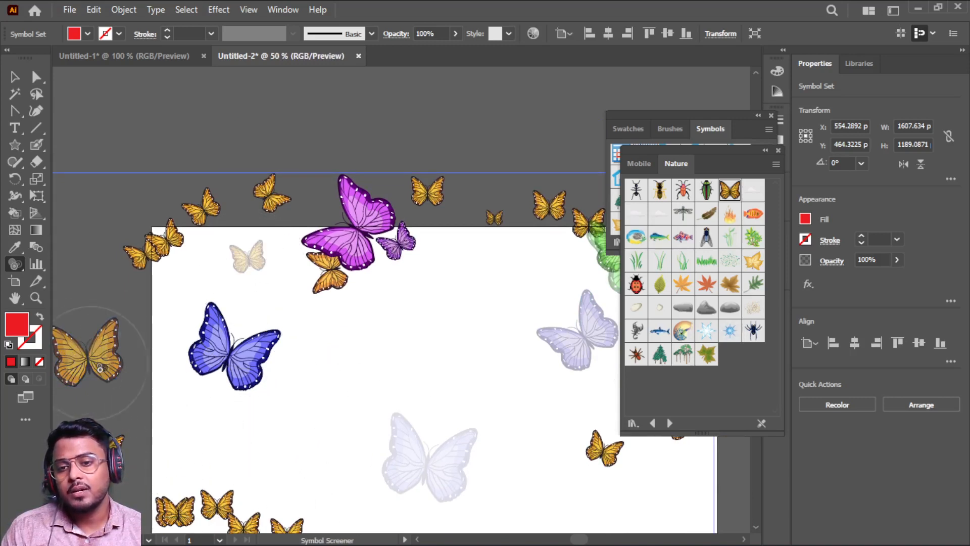
- Use the Symbol Screener to bring back opacity on the small upper-left orange butterfly and the right and central blue butterflies
scroll(409, 412, down, 1)
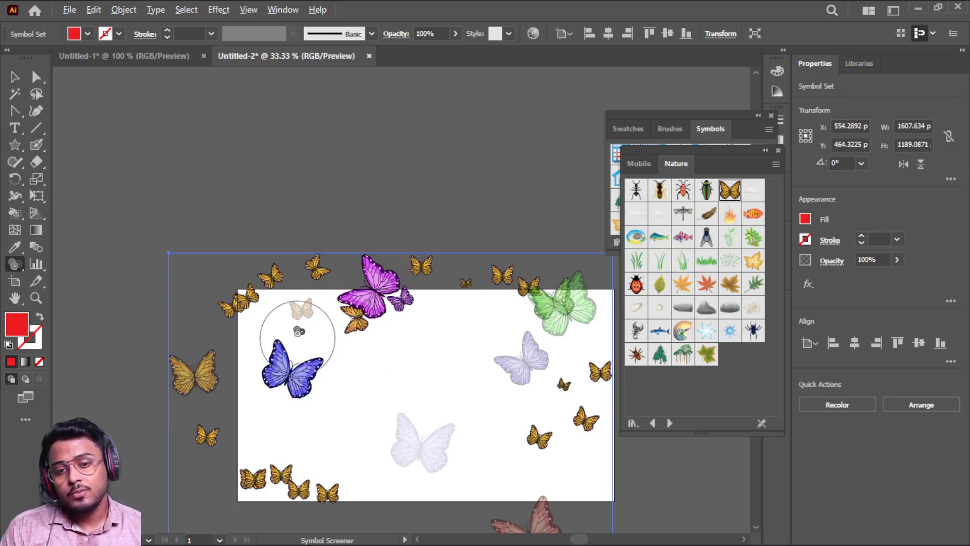
alt+click(299, 331)
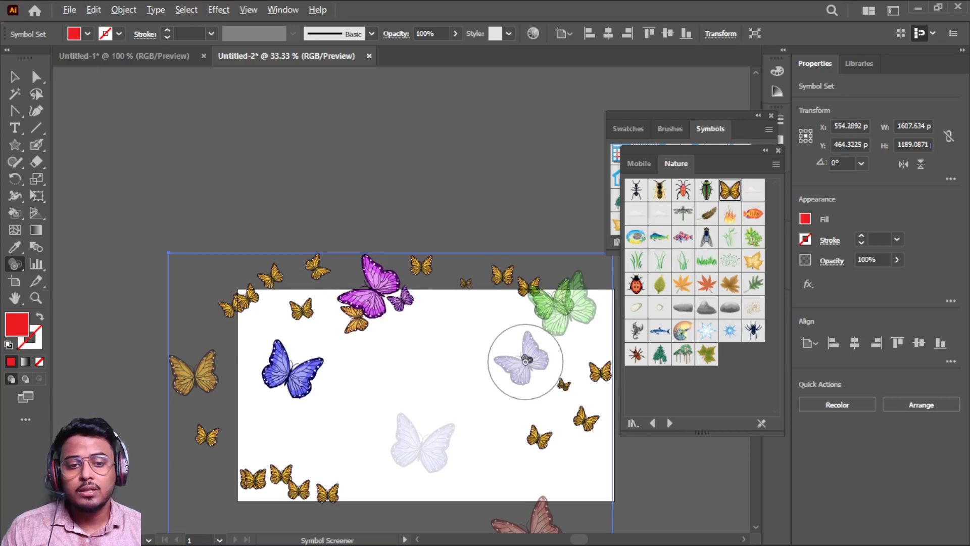
alt+click(526, 360)
scroll(427, 404, down, 2)
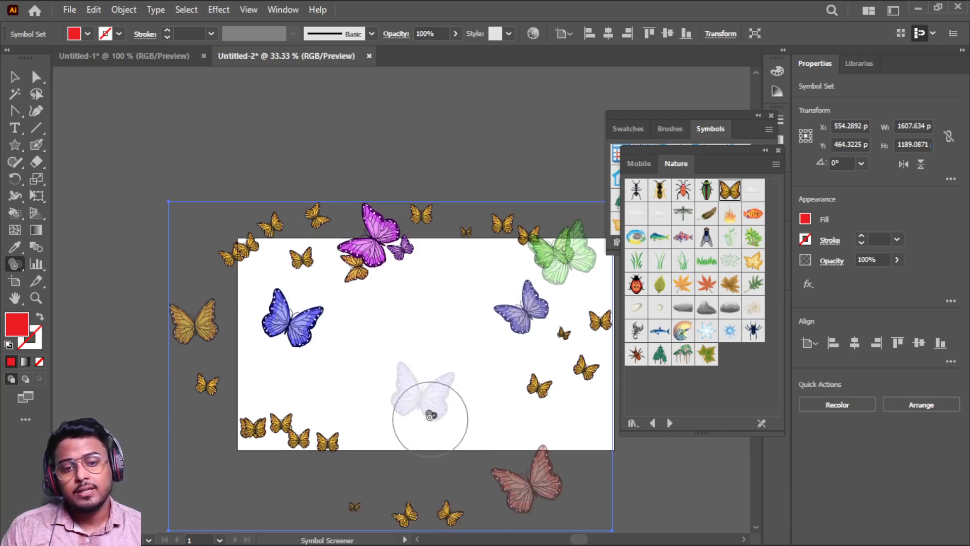
alt+click(420, 399)
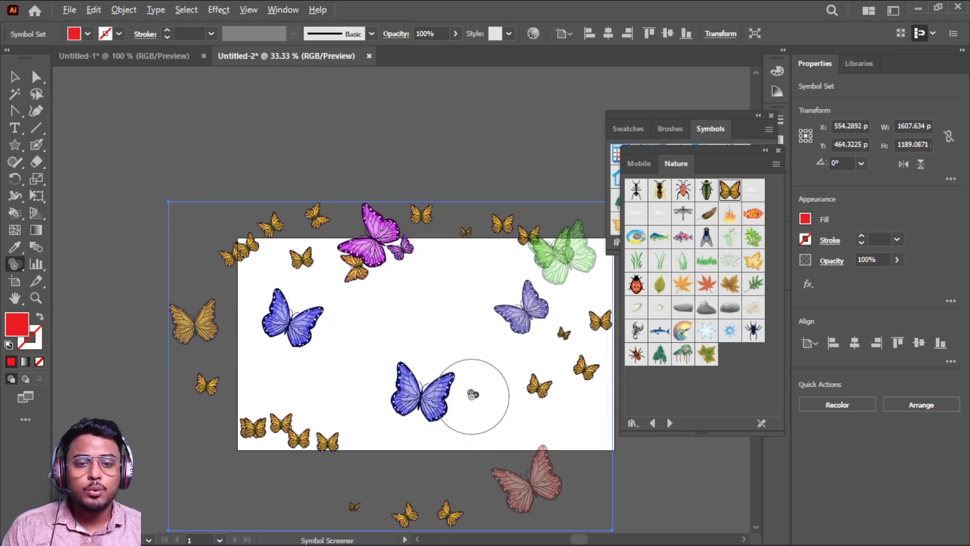
scroll(472, 394, up, 3)
scroll(472, 394, down, 2)
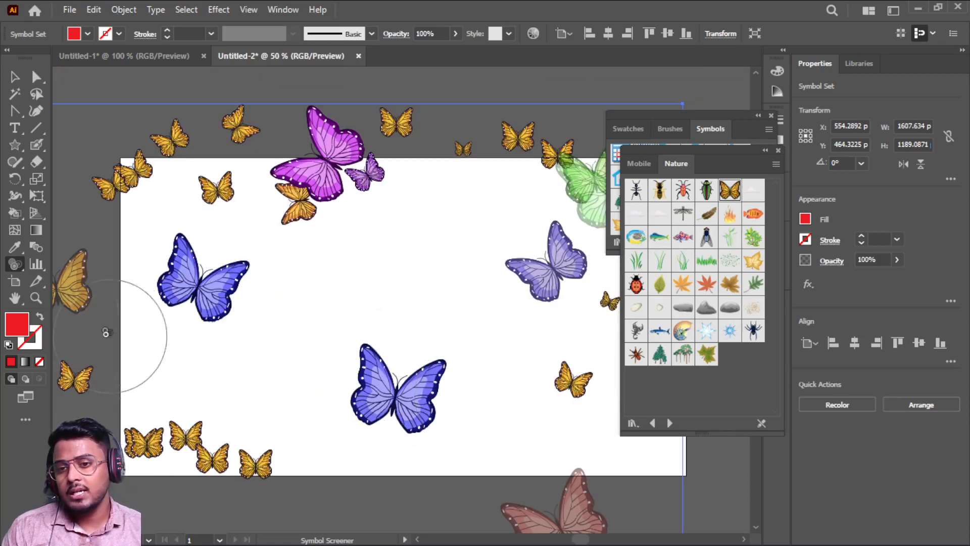
click(15, 264)
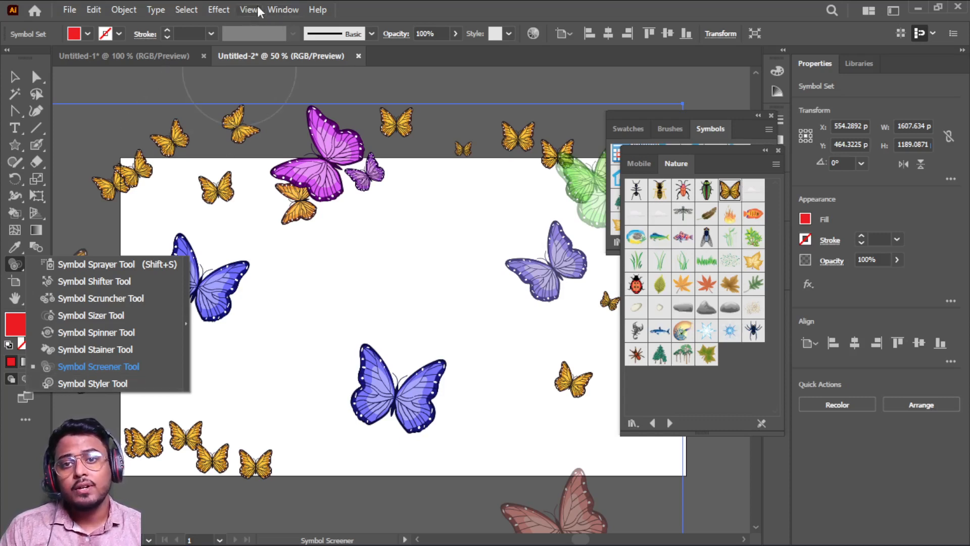
click(283, 10)
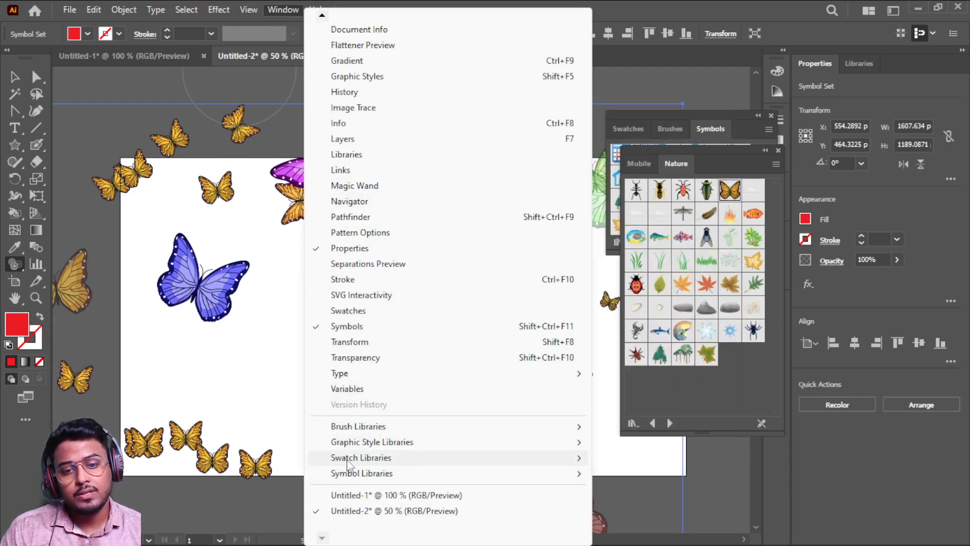
mouse_move(379, 447)
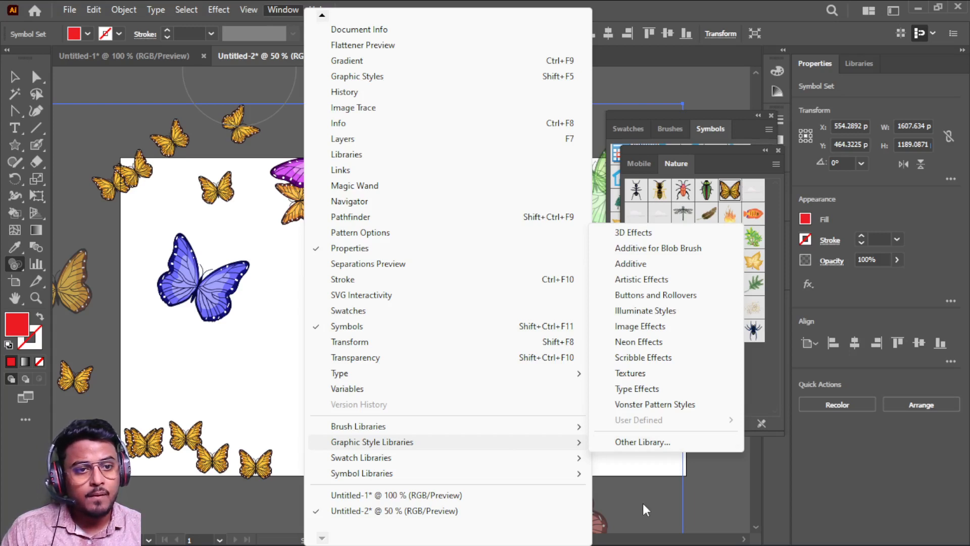
click(645, 233)
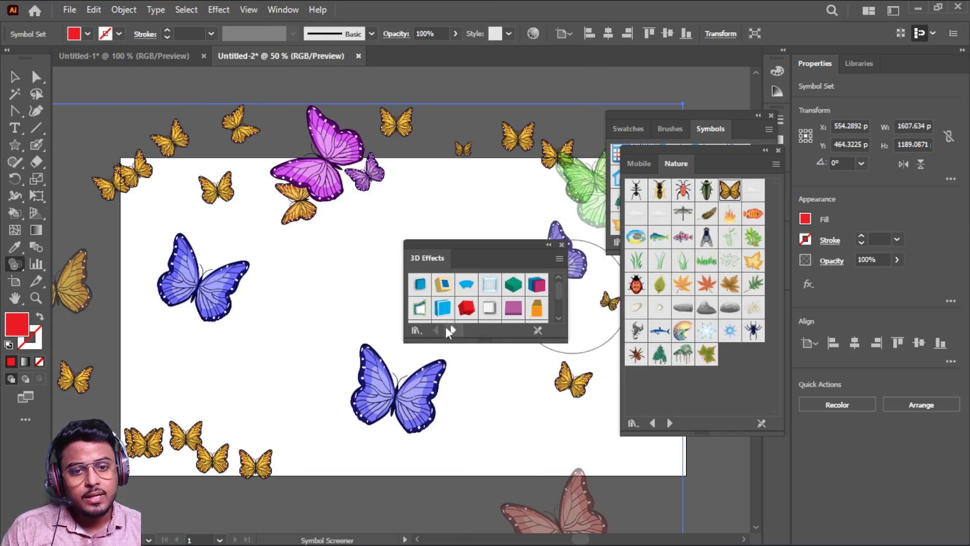
click(559, 244)
- Open the 3D Effects graphic style library, enlarge it to show all its styles and place it beside the Nature symbols
click(284, 10)
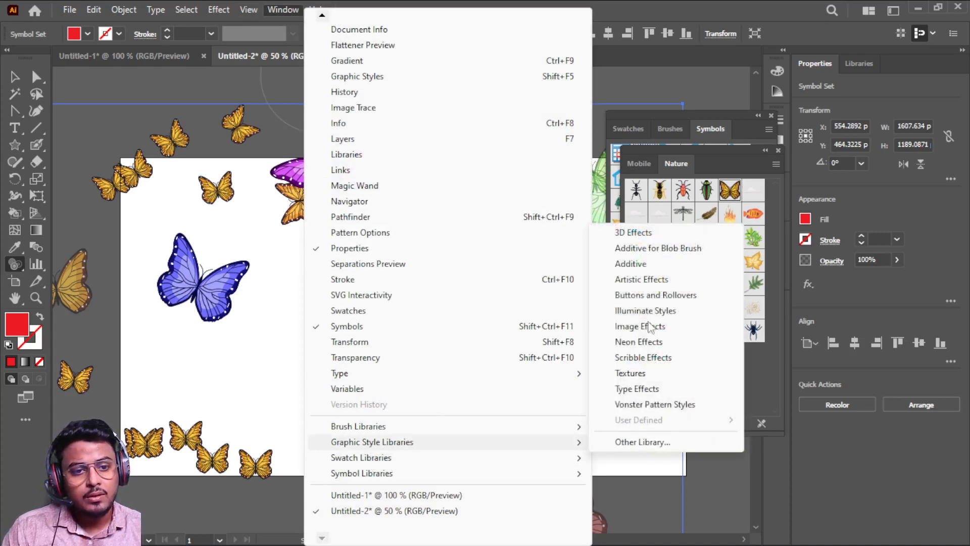
click(638, 235)
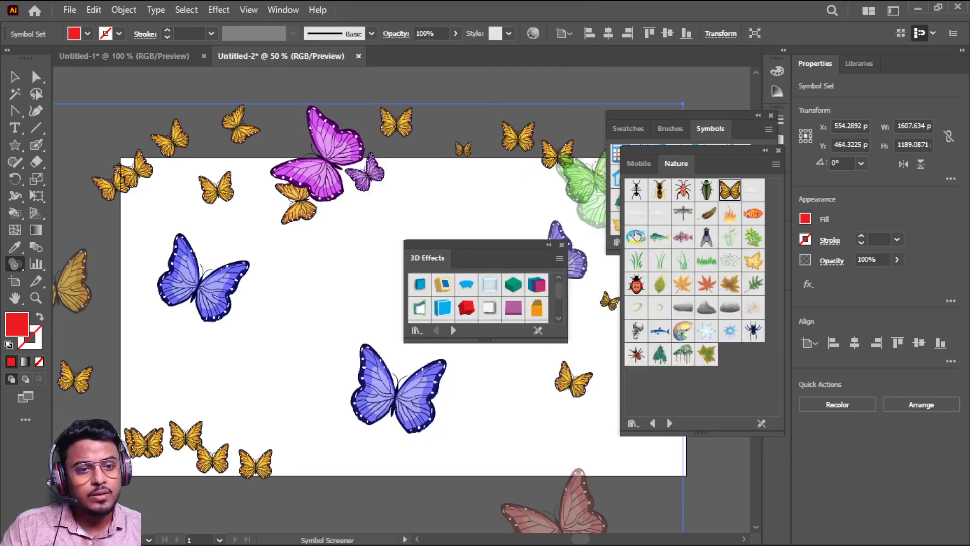
drag(484, 341, 490, 387)
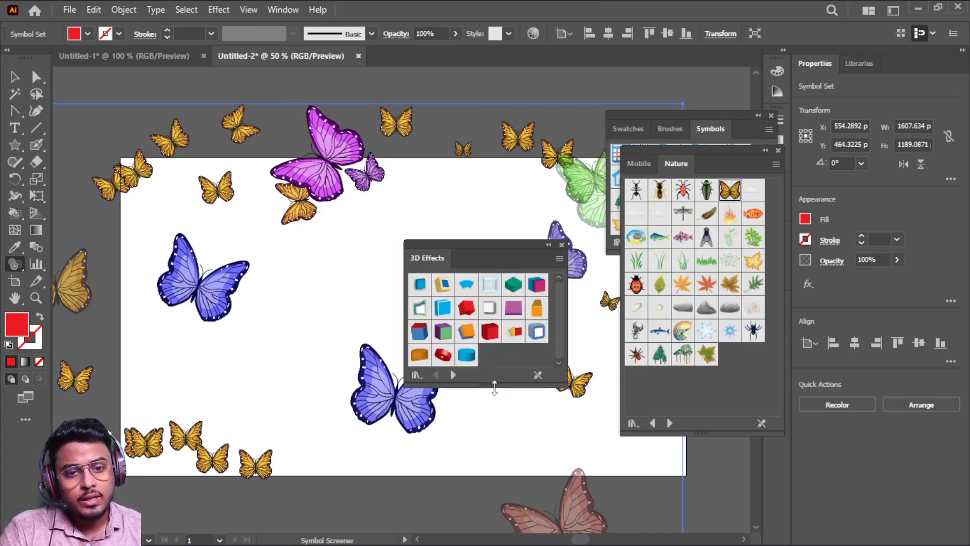
drag(480, 251, 552, 238)
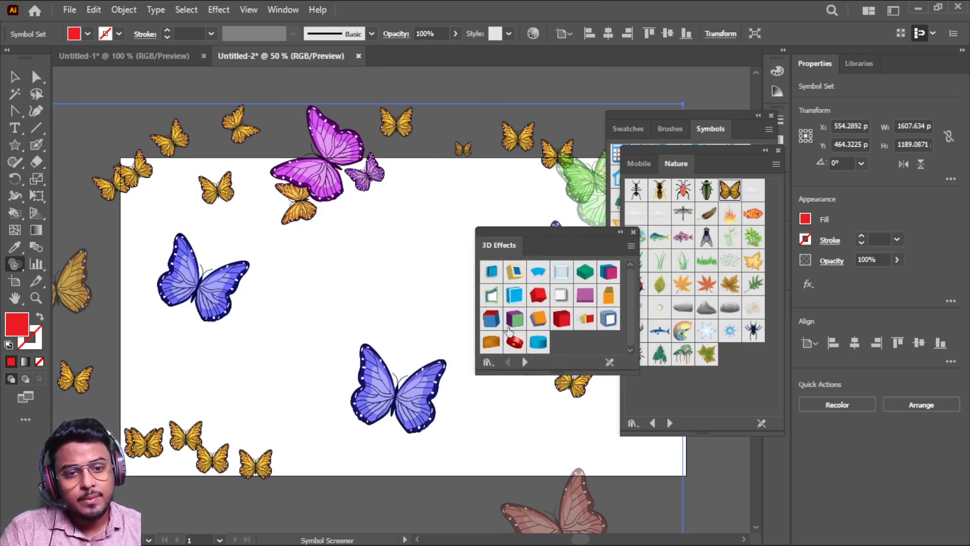
- Move the butterfly symbol set to about X 671 px, Y 544 px and try to apply the first 3D Effects style
click(15, 77)
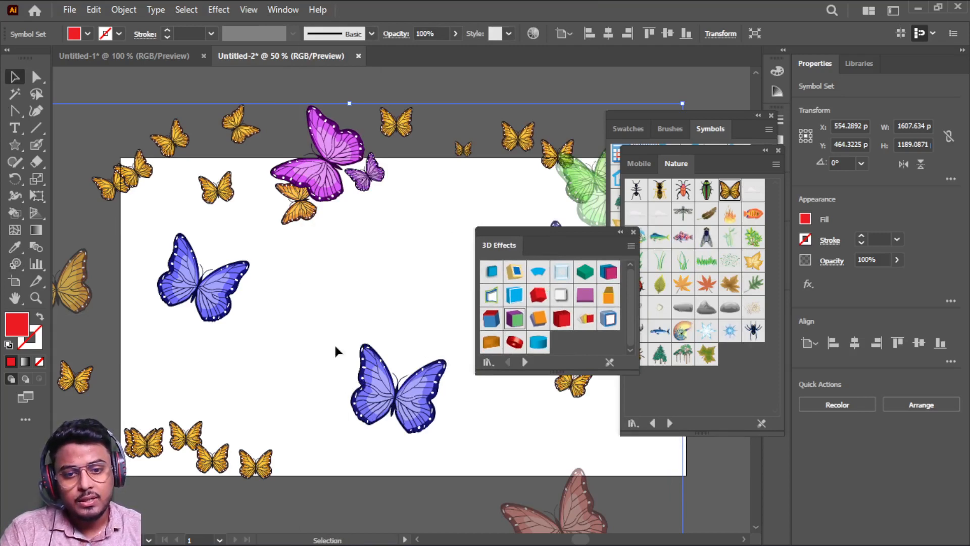
drag(397, 401, 445, 434)
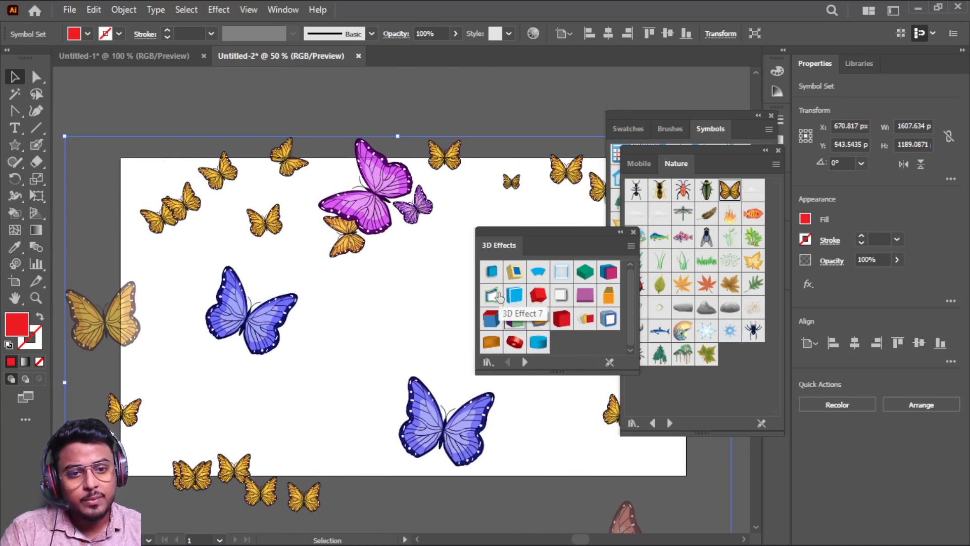
click(491, 272)
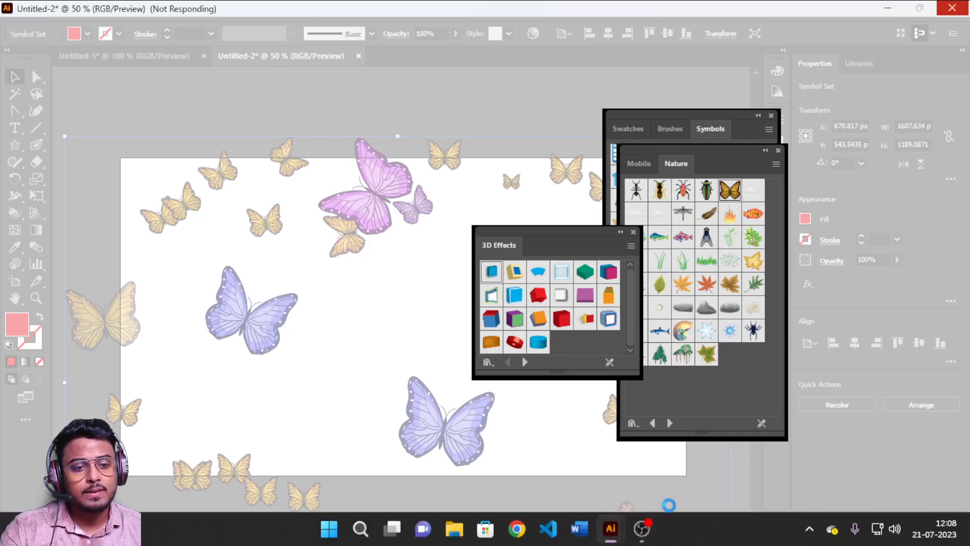
mouse_move(652, 531)
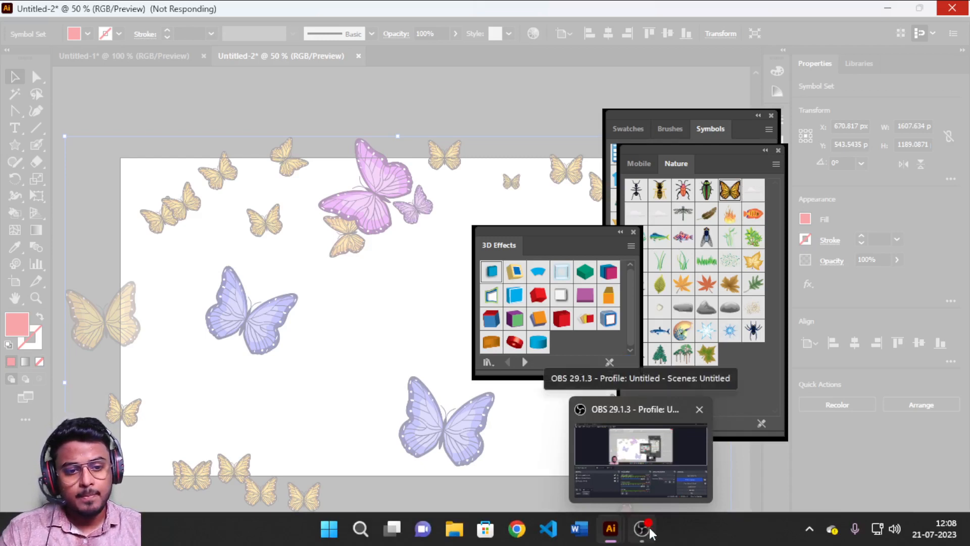
click(650, 531)
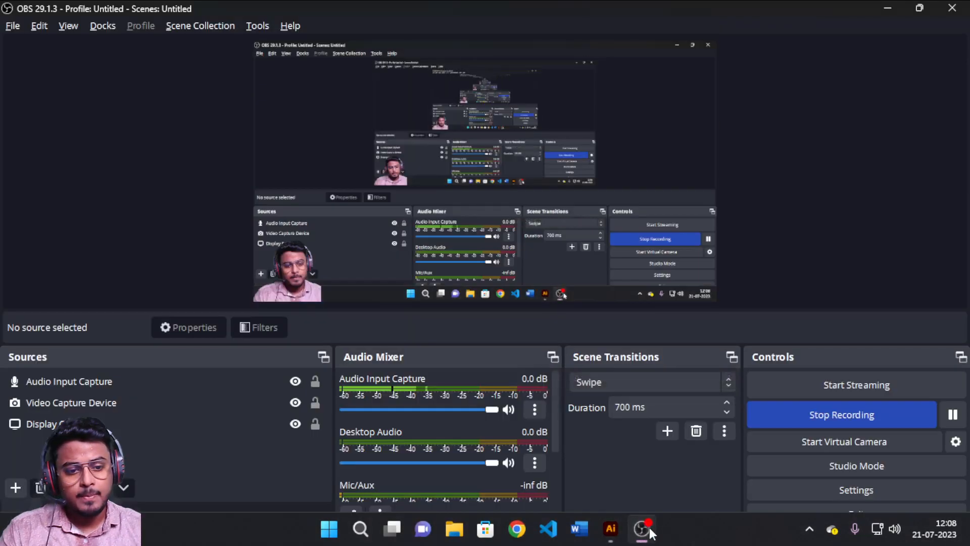
click(954, 416)
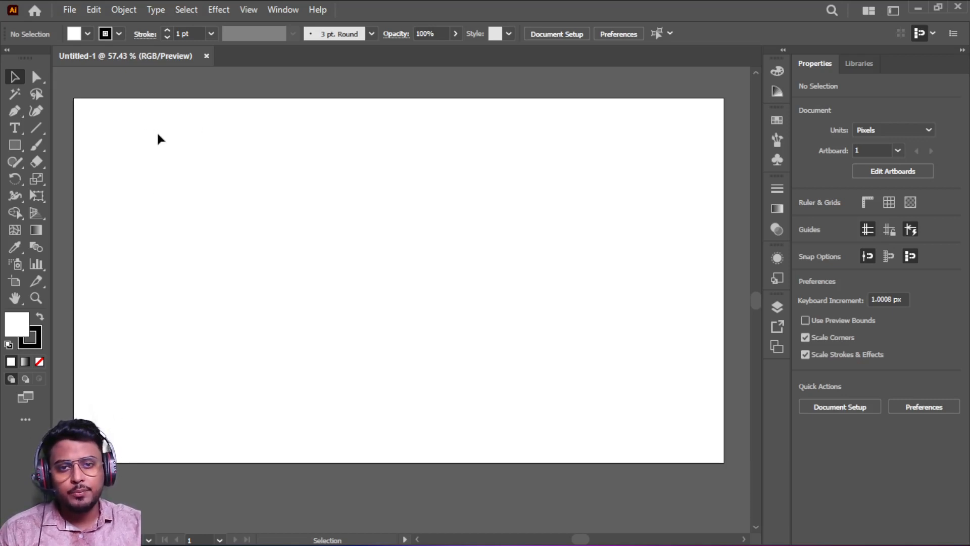
scroll(157, 134, up, 1)
scroll(158, 134, down, 1)
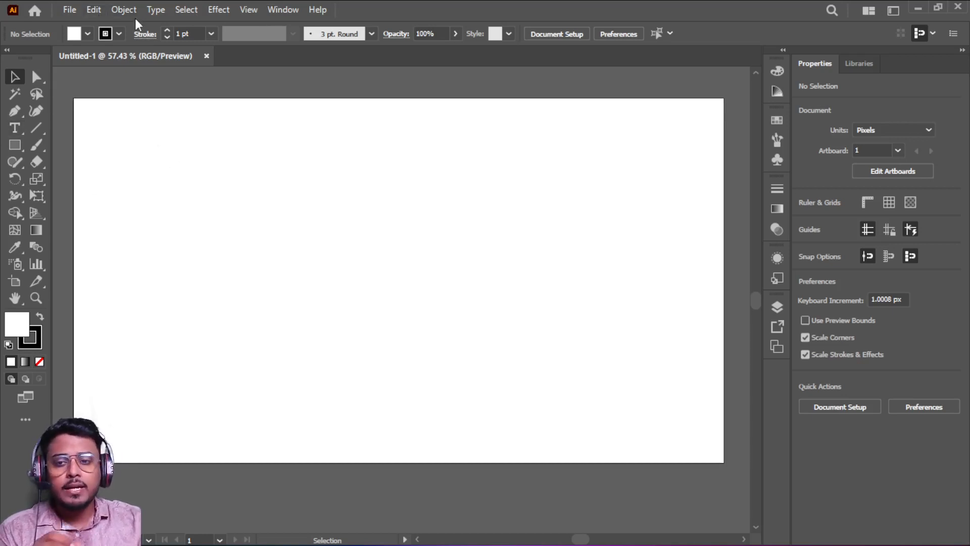
click(15, 259)
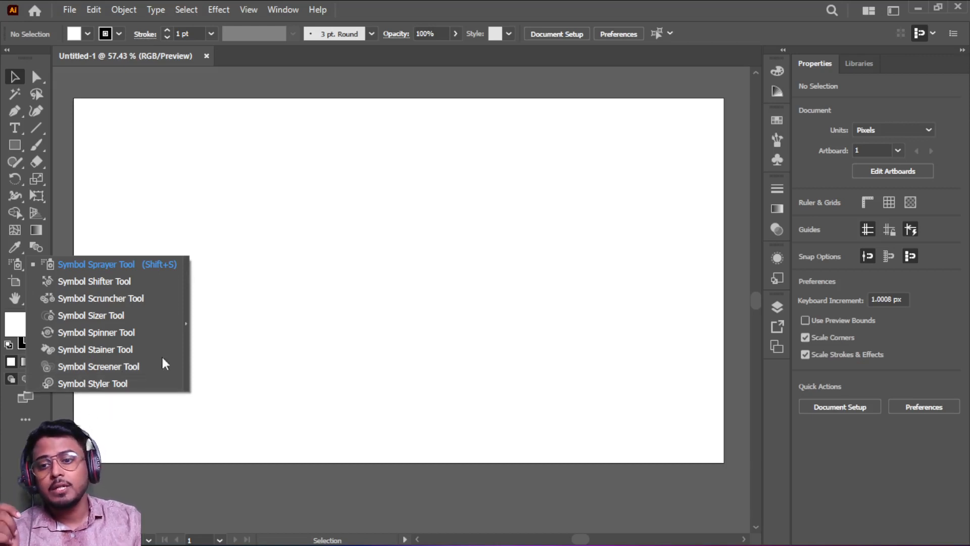
- Draw a rectangle about 215 × 128 px in the artboard's upper-left area and fill it with pure blue
click(20, 143)
drag(164, 138, 268, 199)
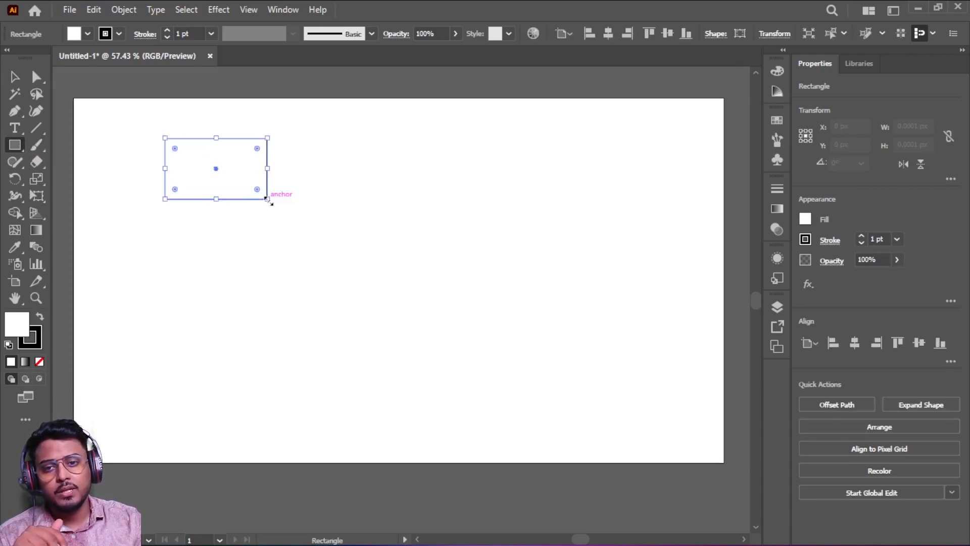
click(86, 33)
click(86, 32)
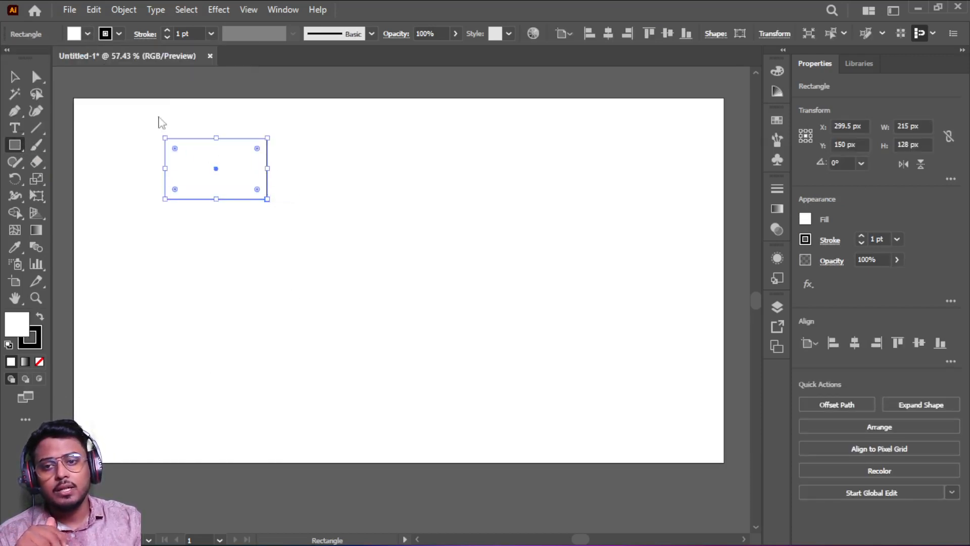
click(87, 33)
click(61, 60)
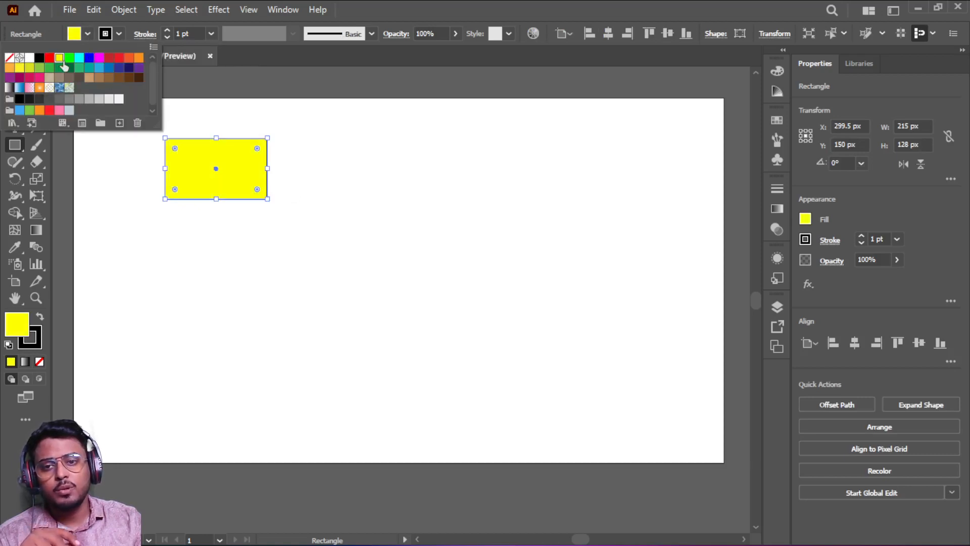
click(89, 59)
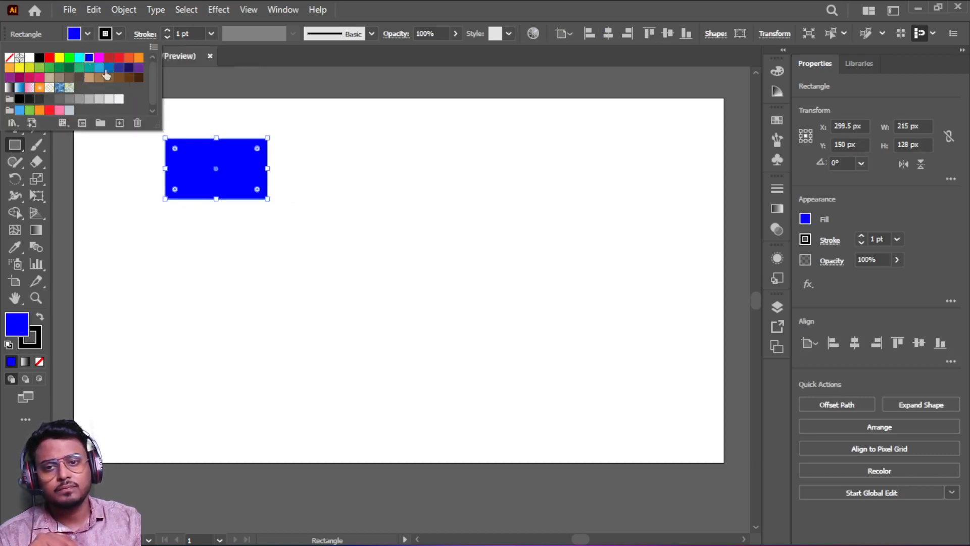
- Place a copy of the blue rectangle beside the original on its right and delete that copy
click(213, 168)
drag(217, 172, 368, 167)
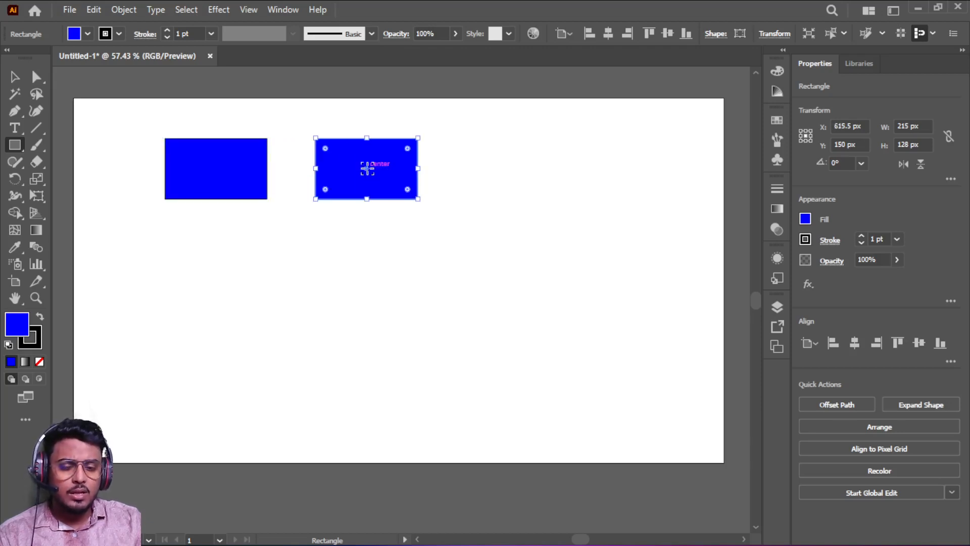
key(Delete)
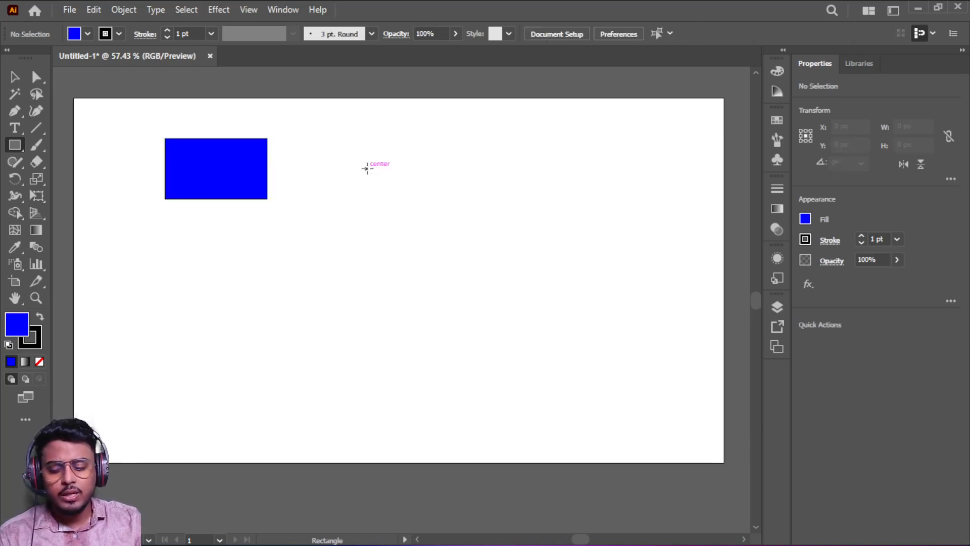
- Show the Symbols panel enlarged to fit all its symbols and delete the blue rectangle from the artboard
key(shift+ctrl+F11)
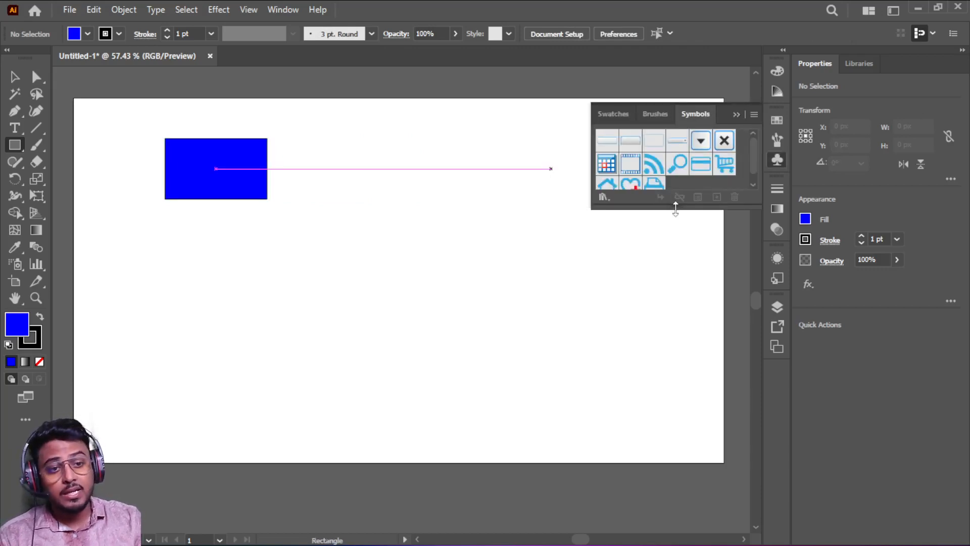
drag(676, 208, 680, 293)
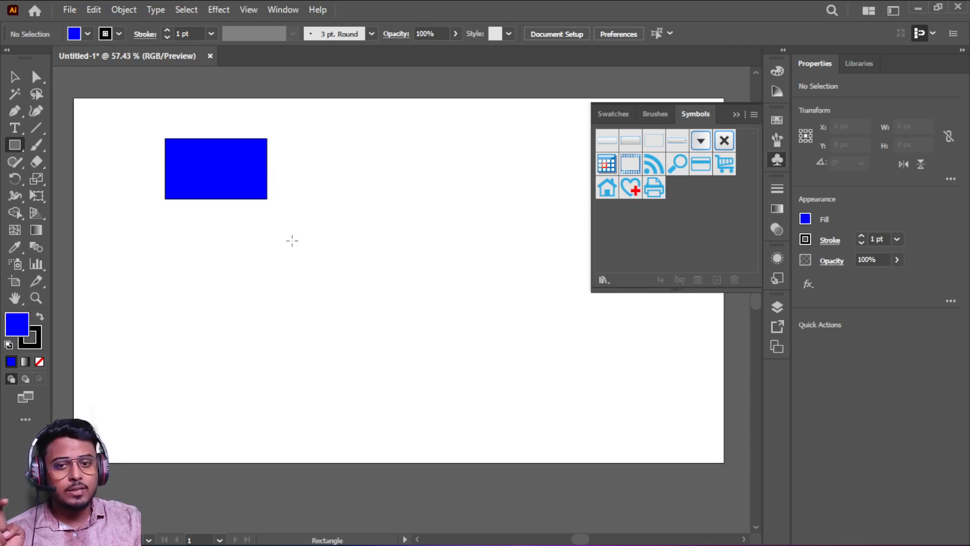
key(v)
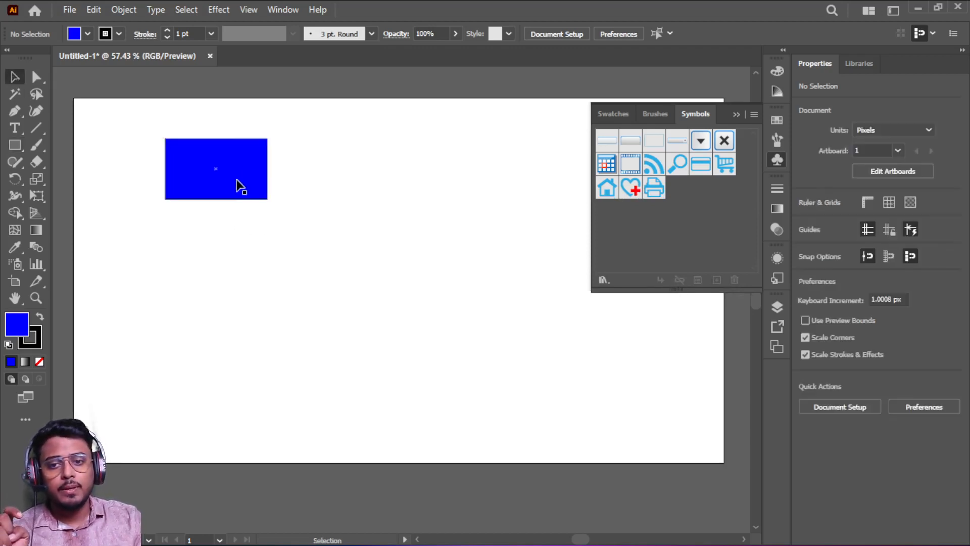
drag(225, 163, 225, 196)
key(Delete)
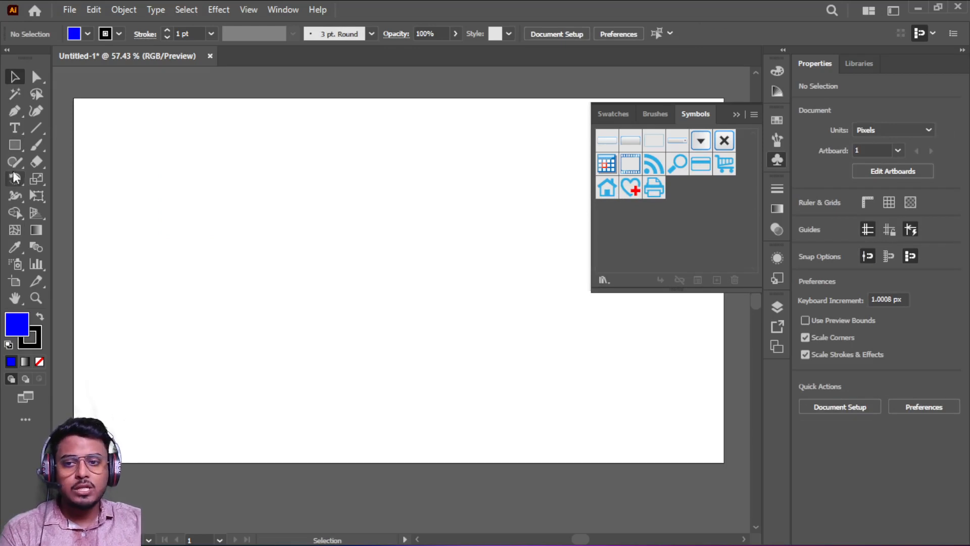
- Draw a blue five-pointed star about 146 × 152 px and move it to about X 341 px, Y 253 px
drag(15, 145, 76, 212)
drag(217, 202, 230, 238)
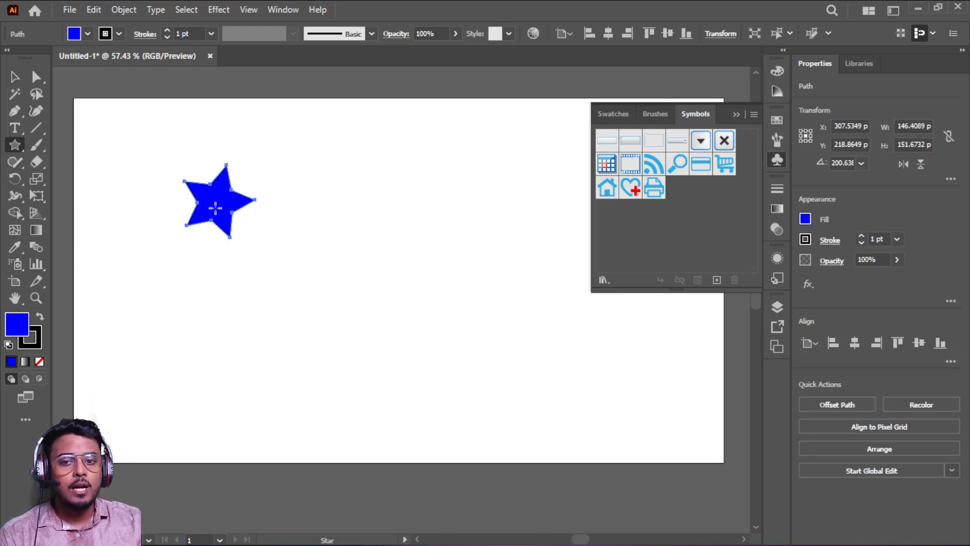
key(v)
drag(222, 190, 237, 208)
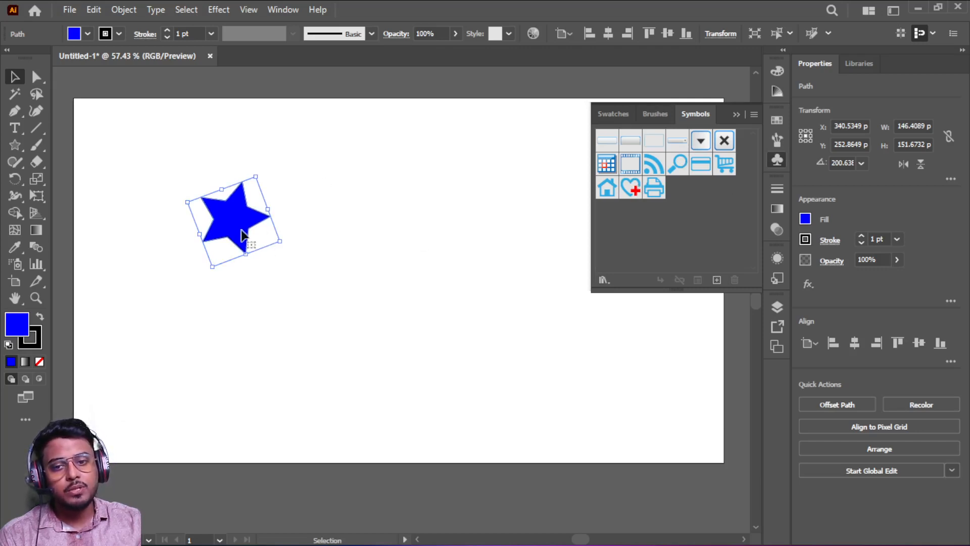
- Turn the star into a dynamic movie clip symbol named star and move its instance to about X 274 px, Y 232 px
drag(222, 225, 641, 225)
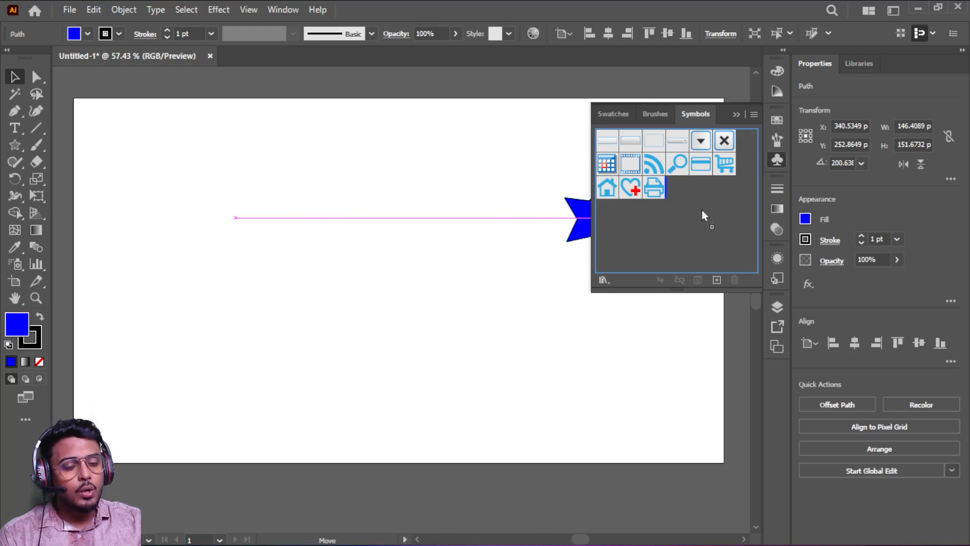
drag(697, 219, 696, 218)
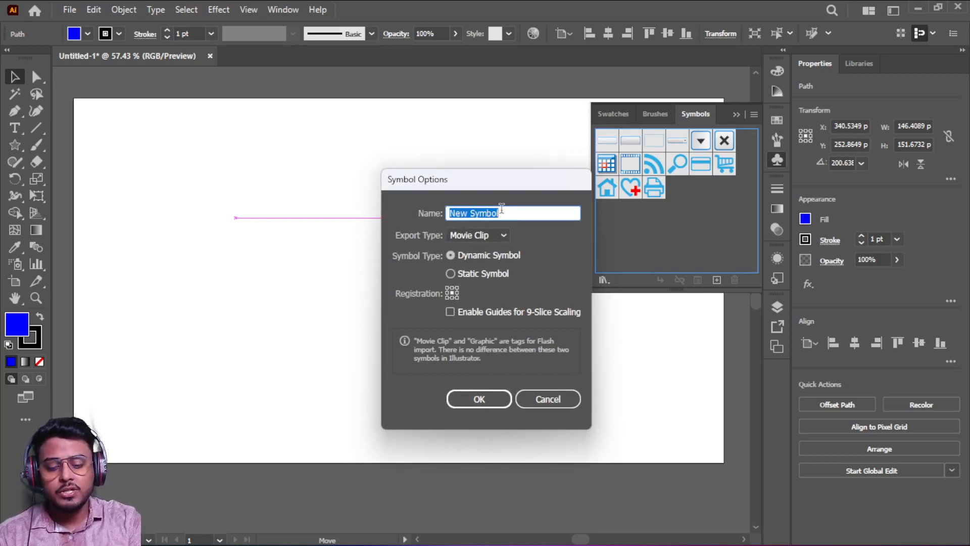
text(star)
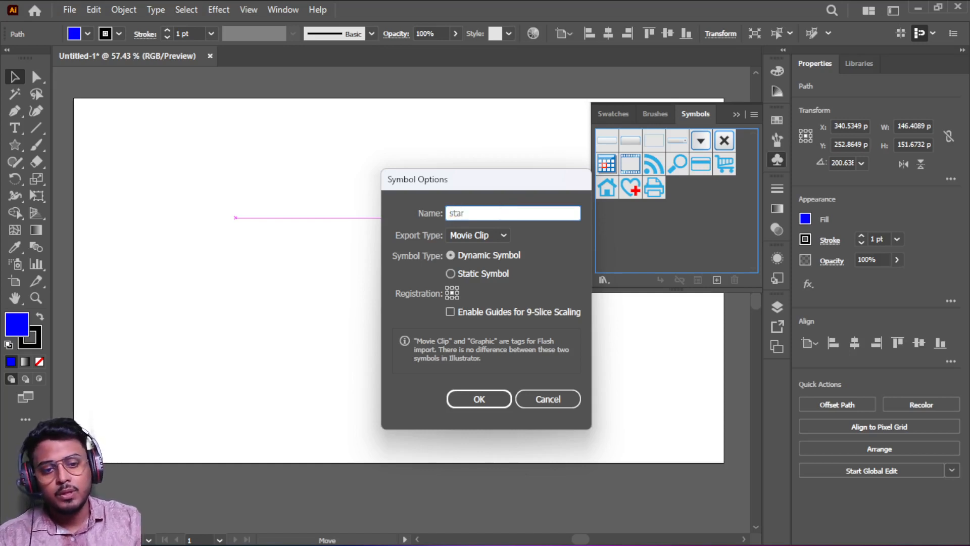
click(480, 401)
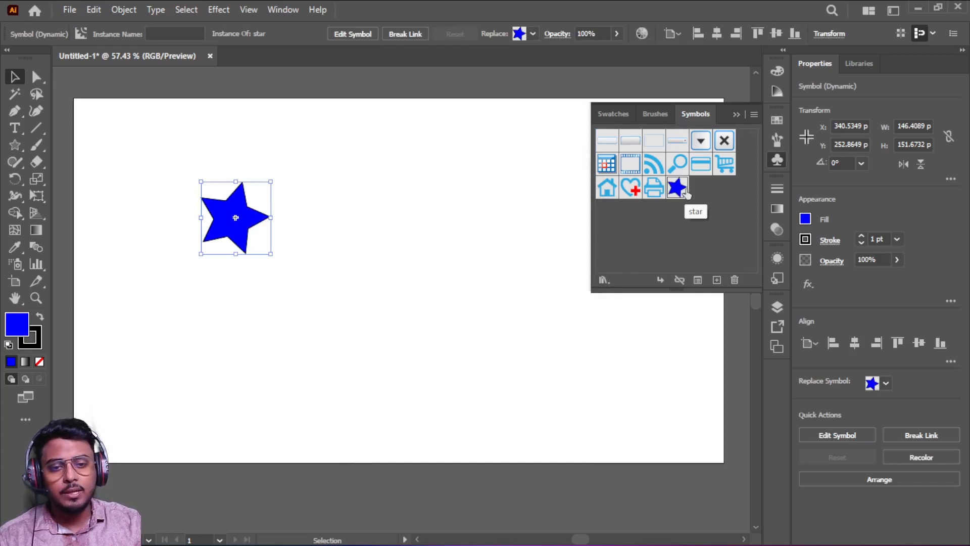
drag(240, 206, 211, 204)
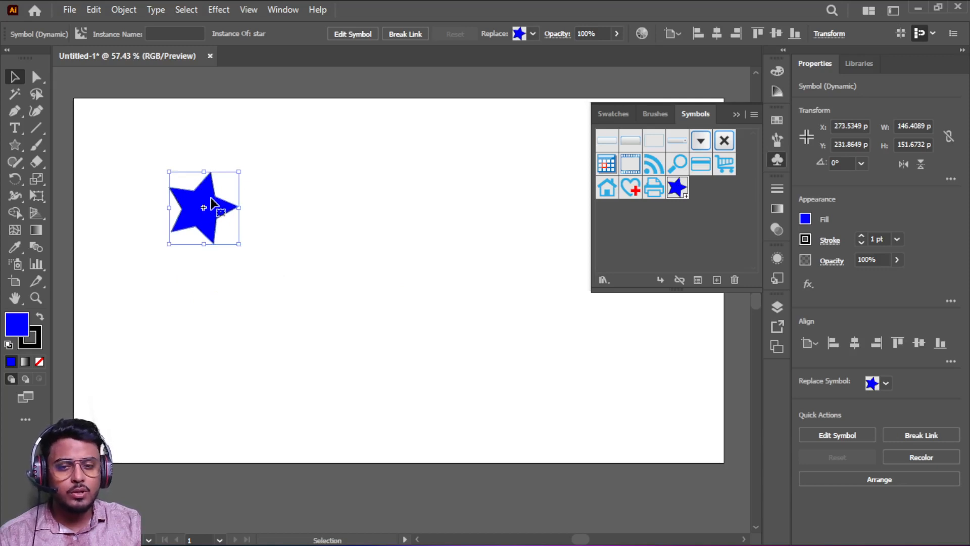
- Deselect the star, open the Textures graphic style library and enlarge it to show more of its styles
click(17, 265)
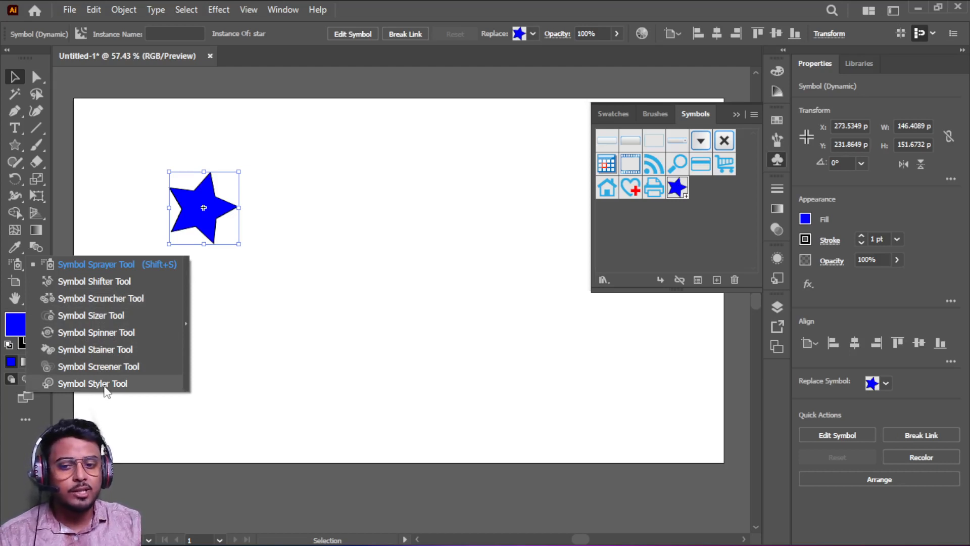
click(358, 335)
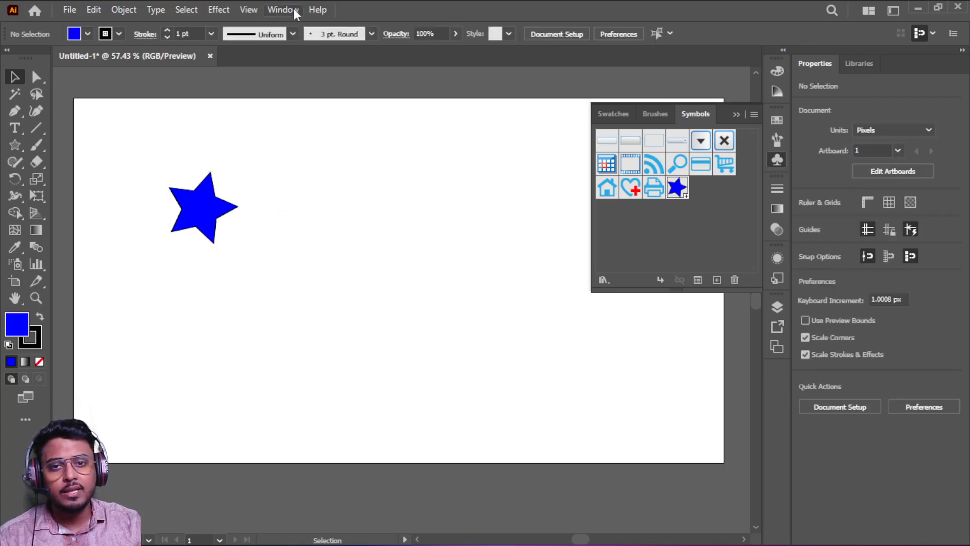
click(294, 11)
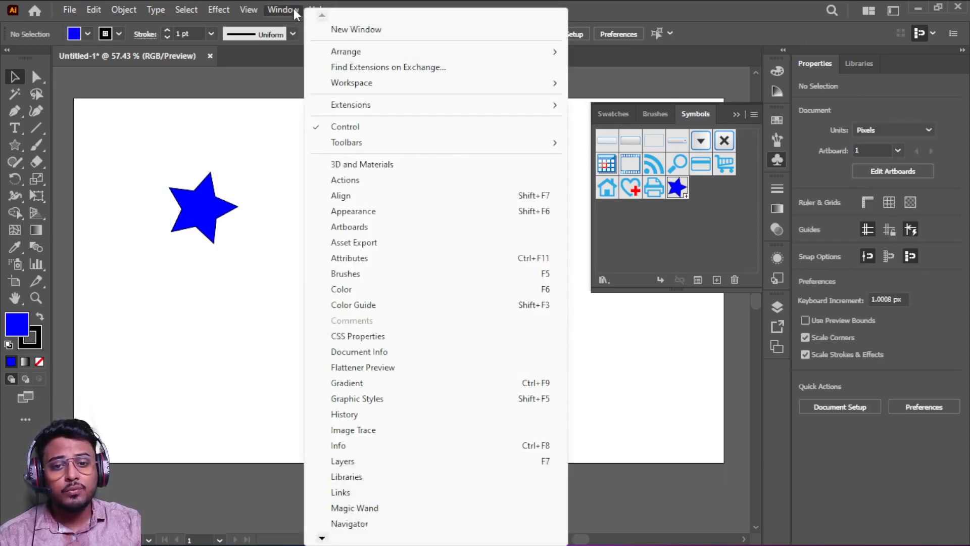
mouse_move(321, 539)
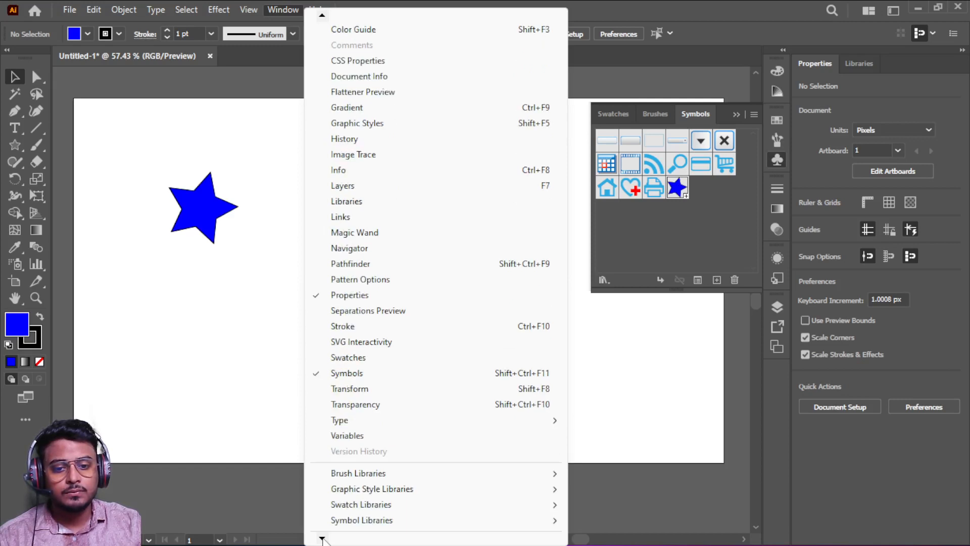
mouse_move(388, 460)
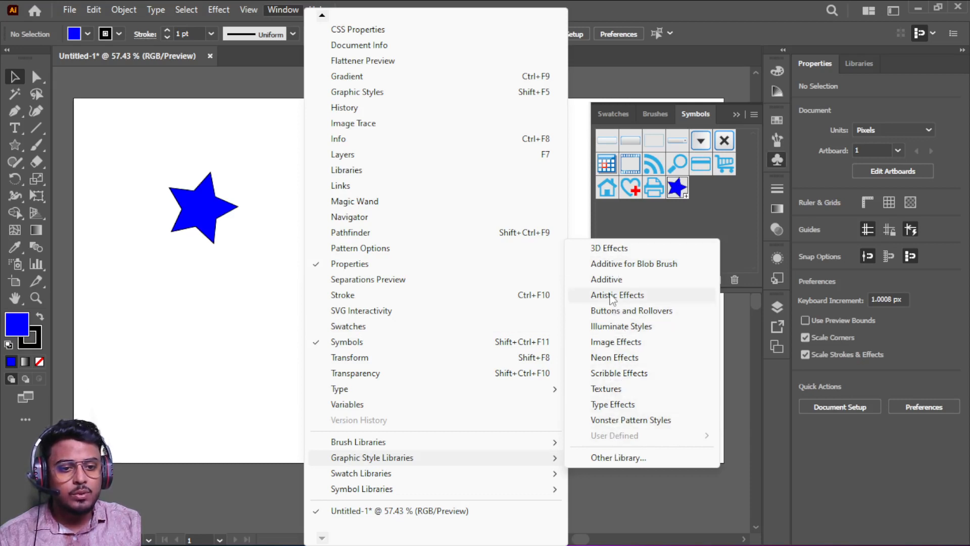
click(608, 395)
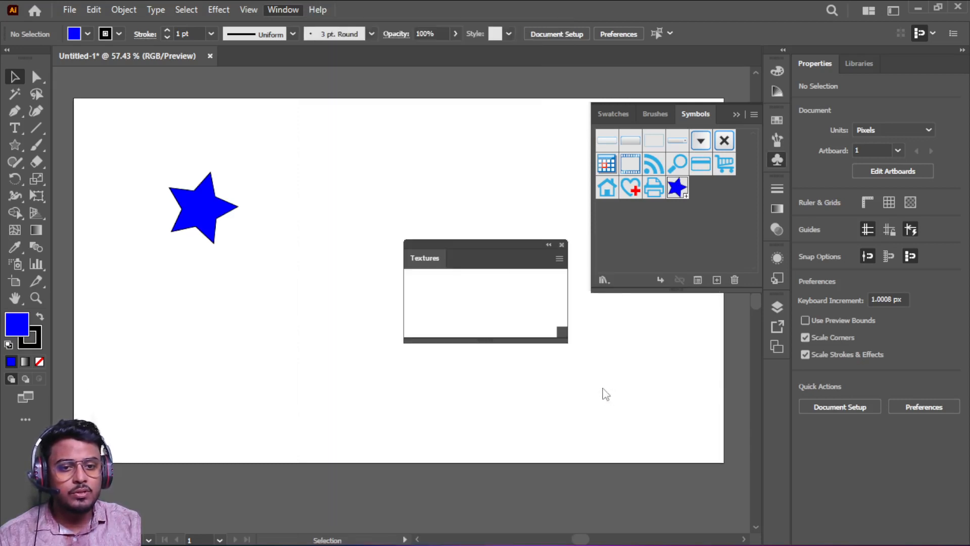
drag(497, 340, 501, 400)
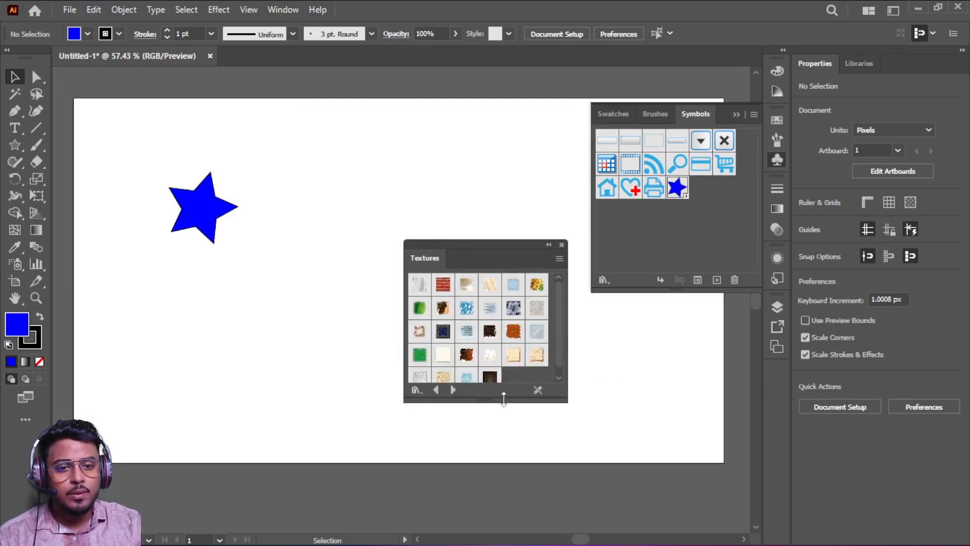
drag(494, 255, 526, 266)
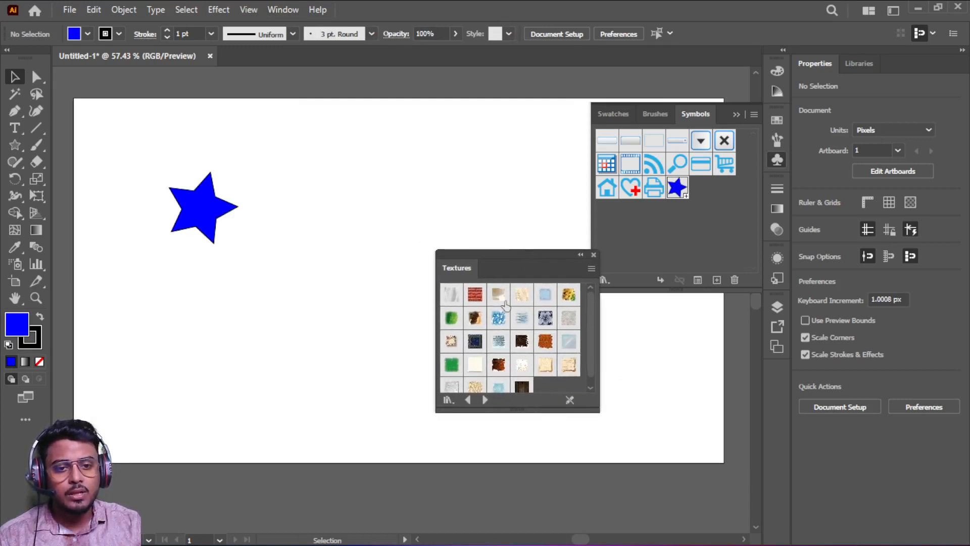
- Try to apply the red brick texture style to the unselected star with the Symbol Styler
click(472, 302)
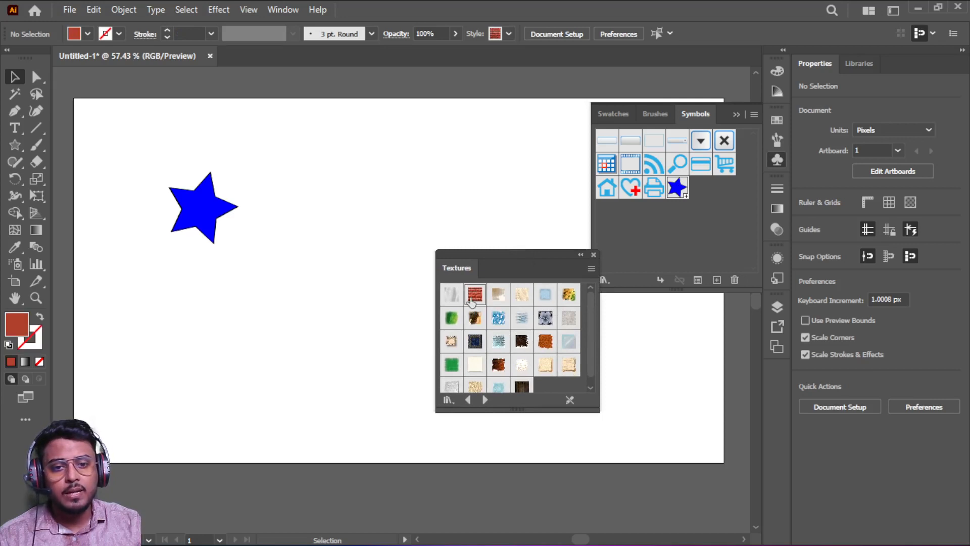
click(17, 263)
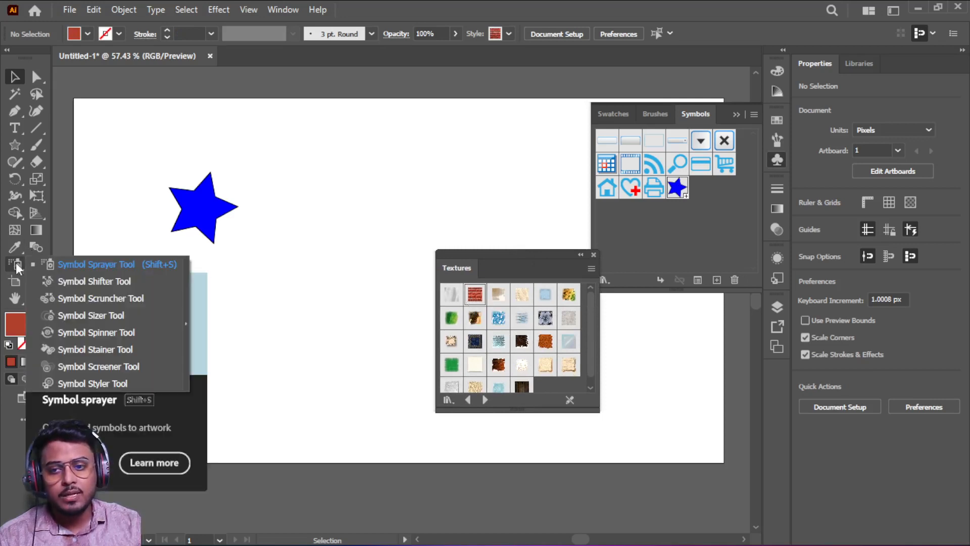
click(92, 384)
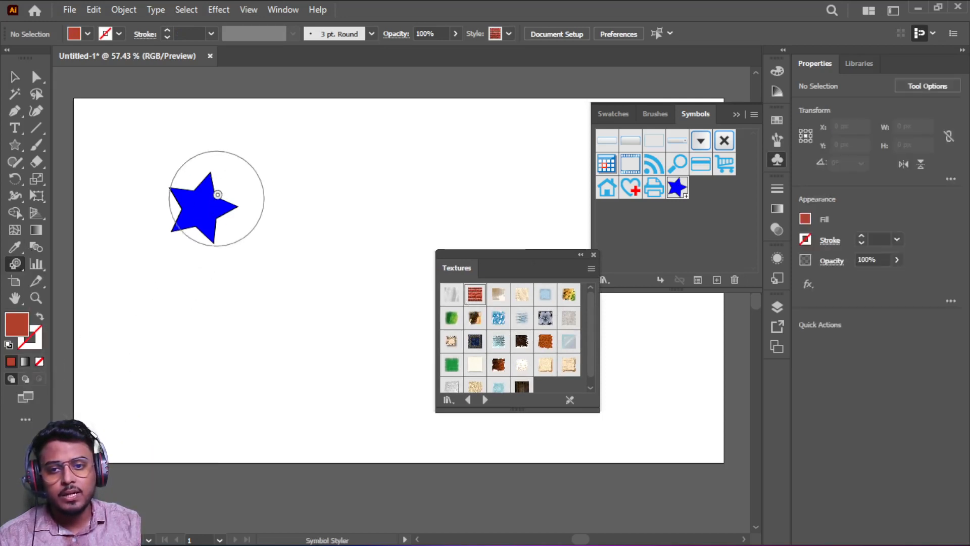
click(196, 208)
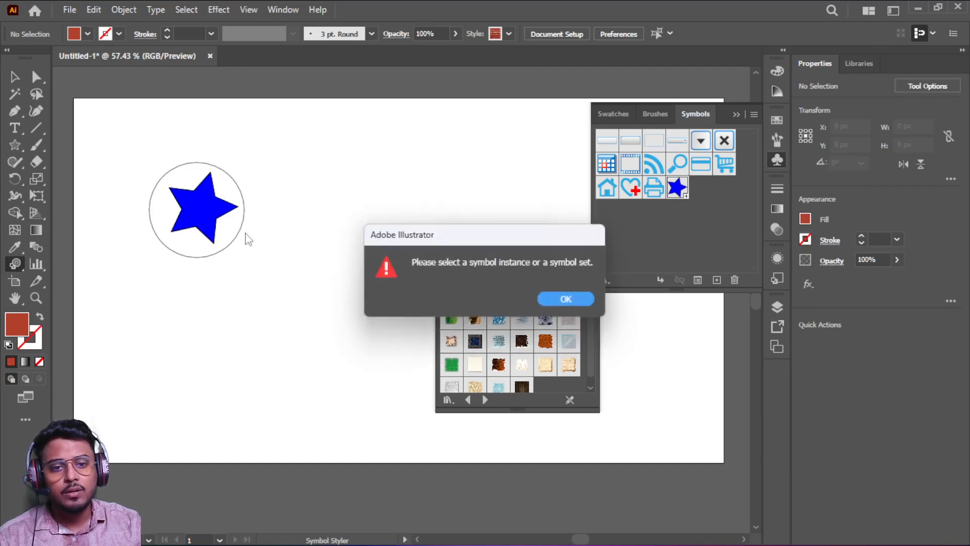
click(566, 299)
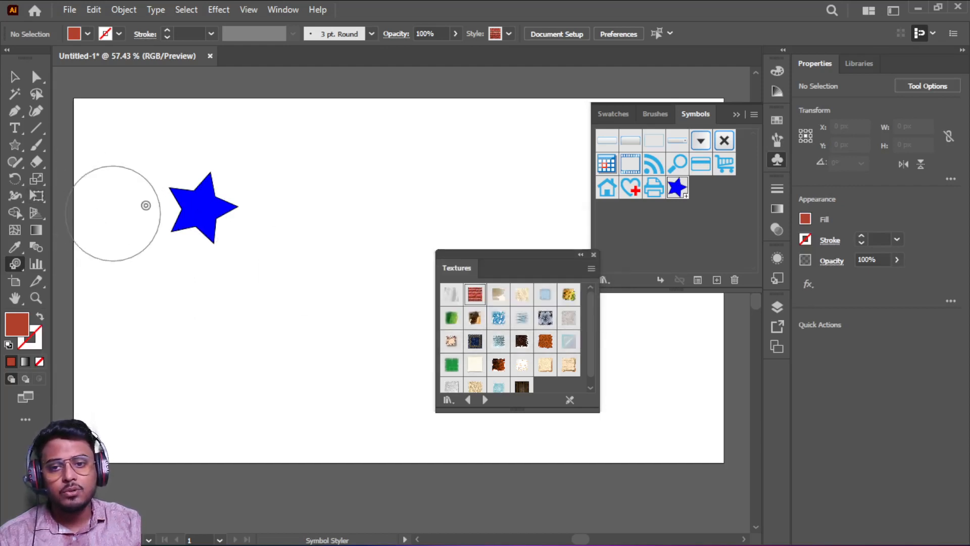
- Select the blue star instance and apply the red brick texture style to it with the Symbol Styler
click(15, 77)
click(201, 209)
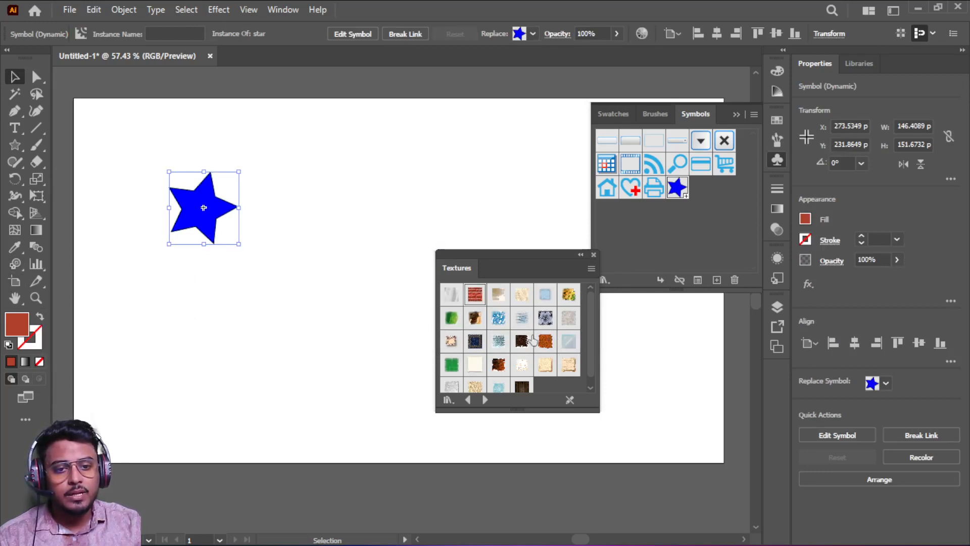
click(476, 299)
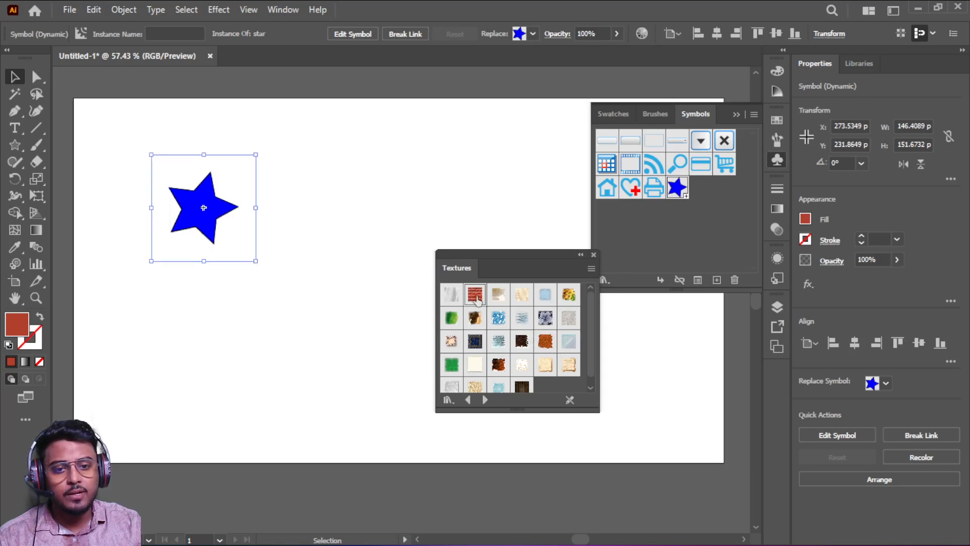
click(14, 263)
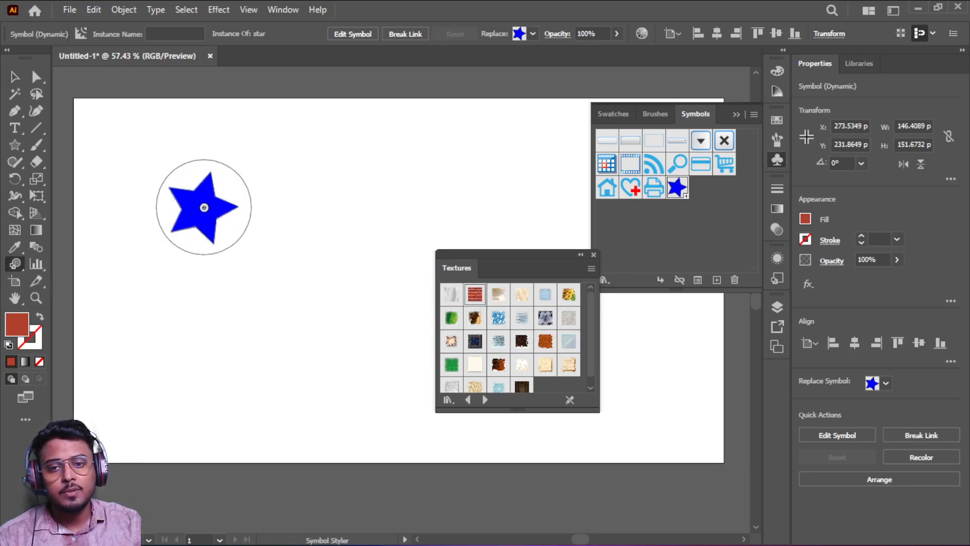
click(204, 208)
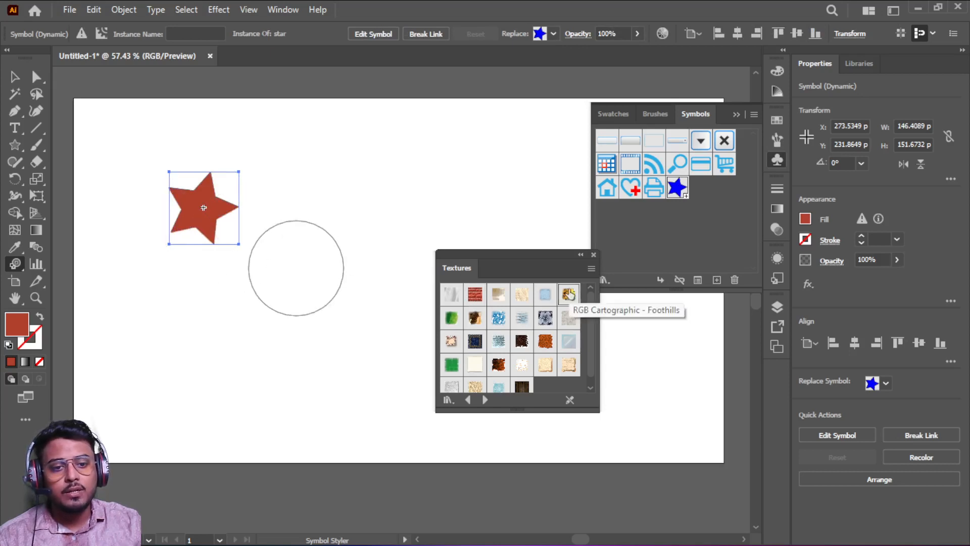
- Try to apply the blue-and-white mottled texture style to the selected star with the Symbol Styler
click(10, 265)
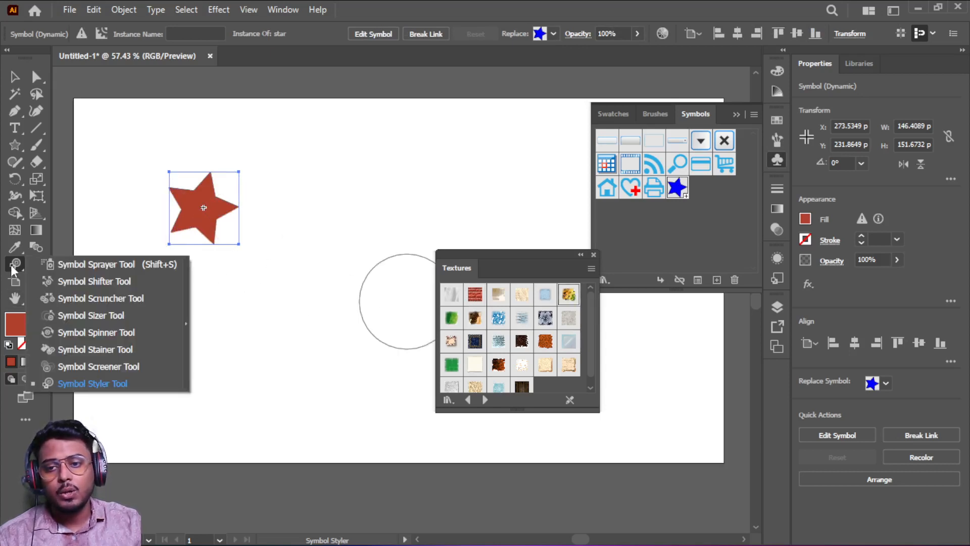
click(90, 384)
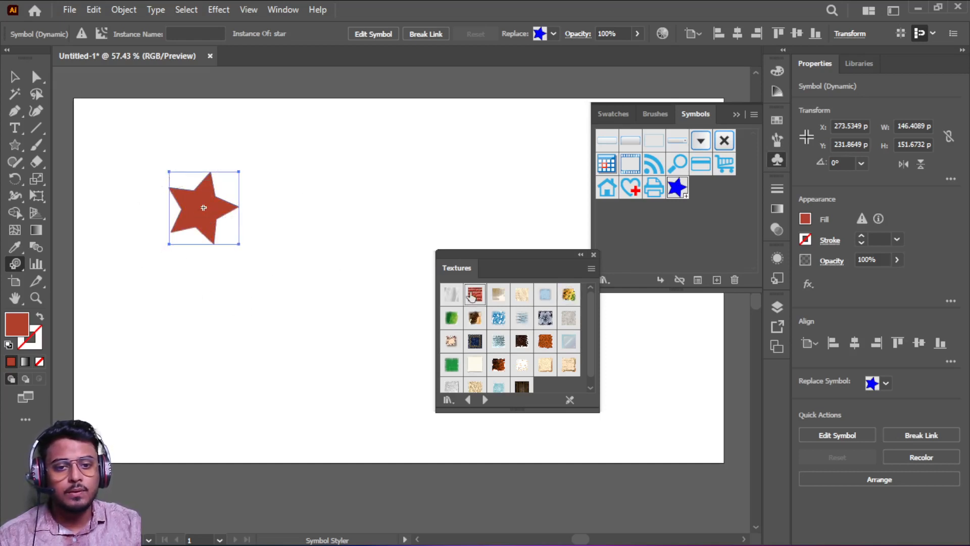
click(499, 319)
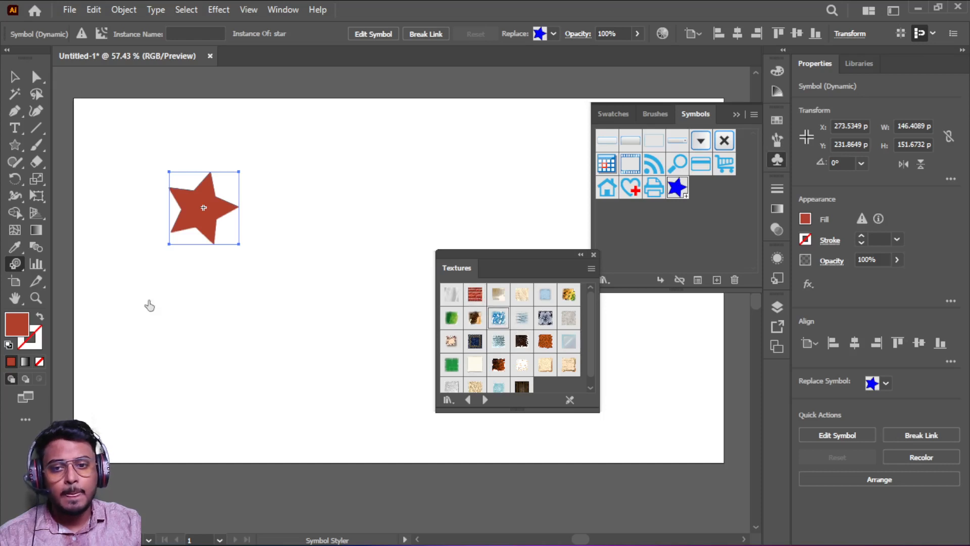
click(214, 212)
click(214, 211)
click(215, 211)
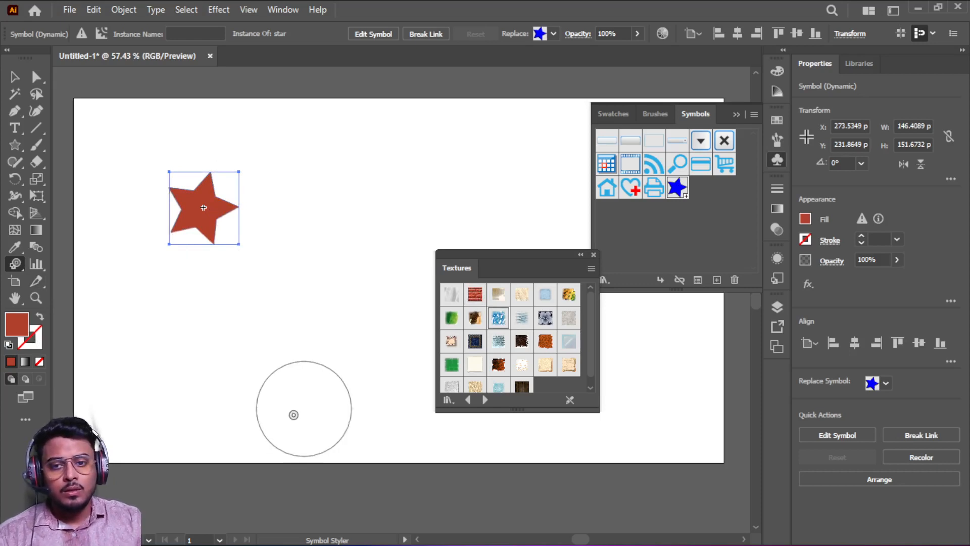
click(194, 216)
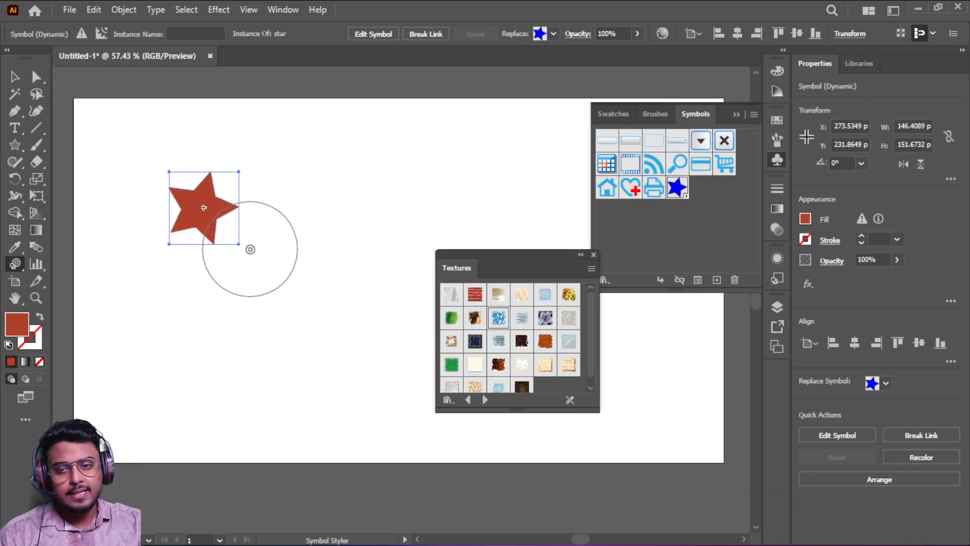
- Delete the star instance from the artboard and put away the Textures library and the Symbols panel
key(Delete)
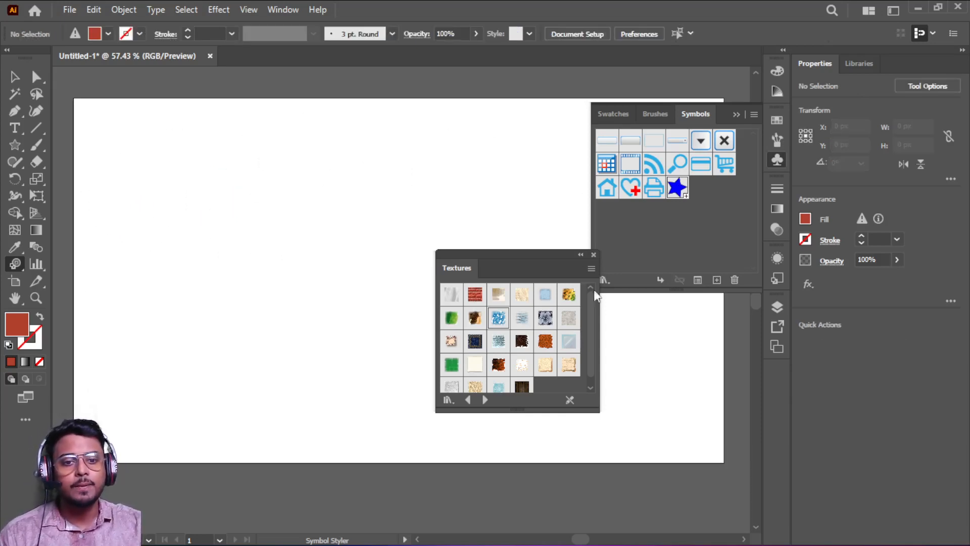
click(15, 263)
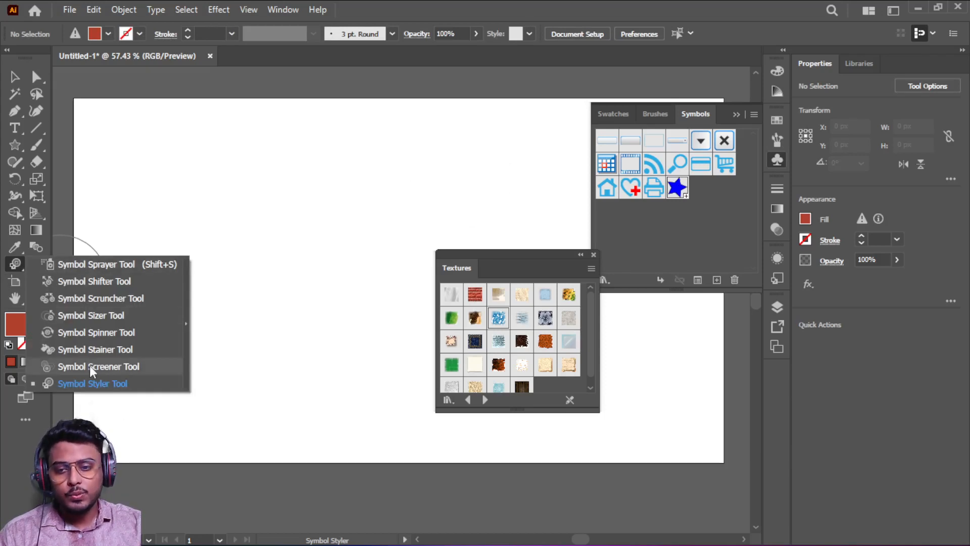
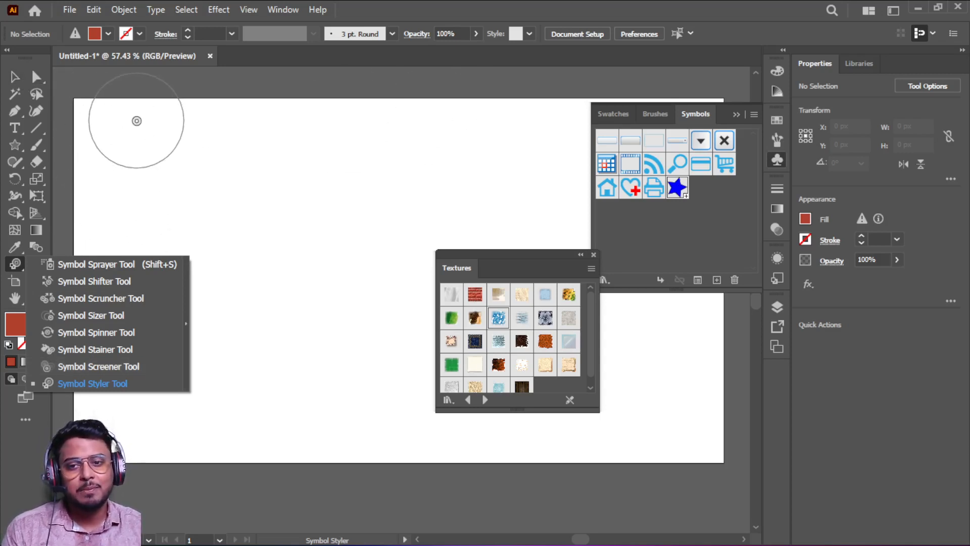
click(15, 77)
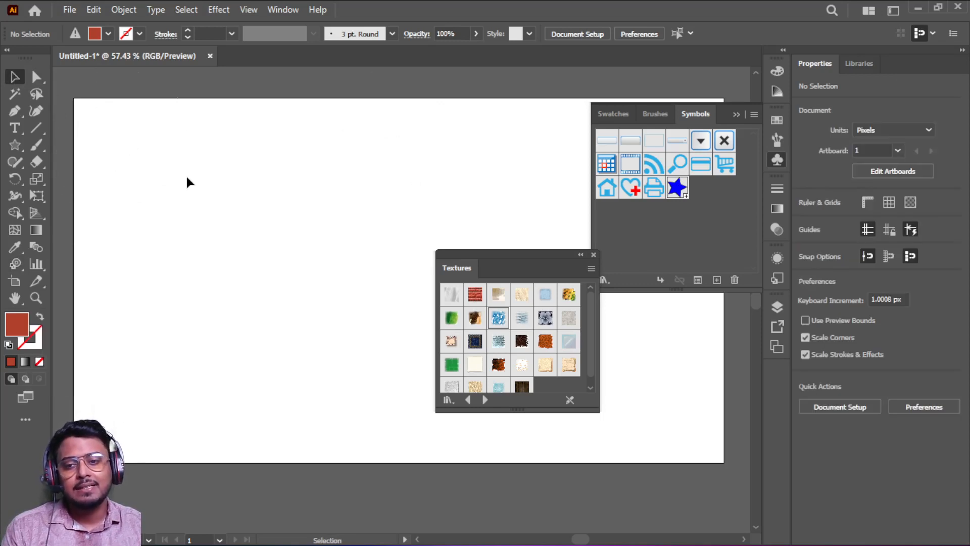
click(594, 254)
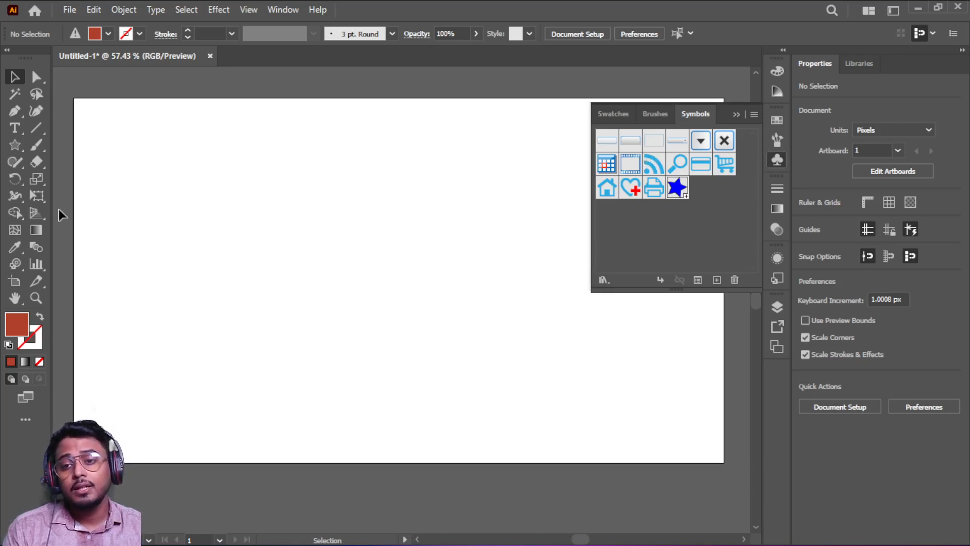
click(736, 115)
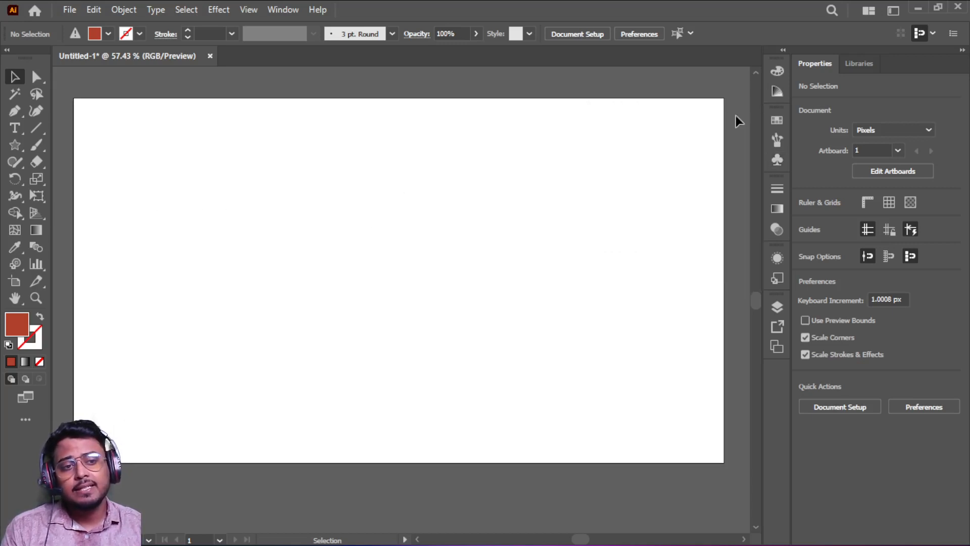
- Show the shape tools grouped with the Star tool
click(22, 147)
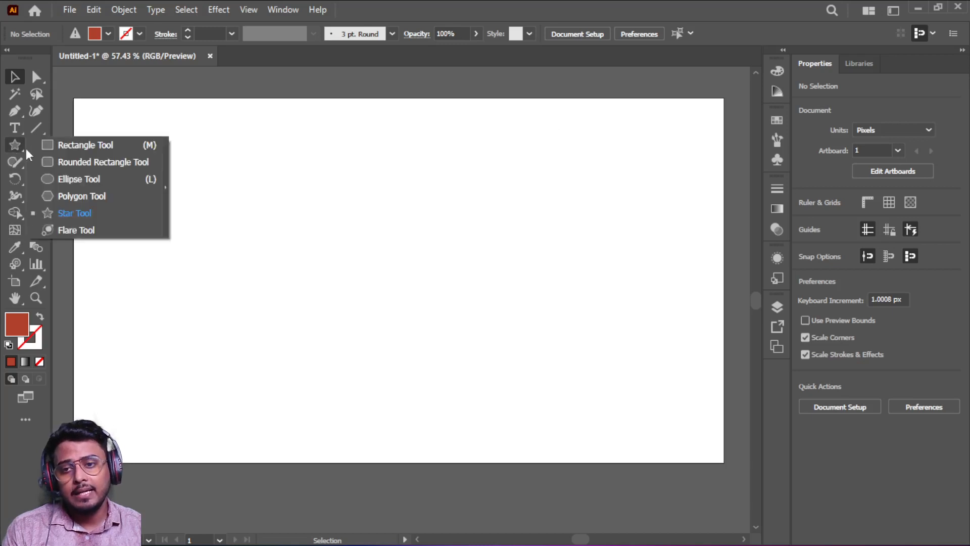
- Draw a thin vertical ellipse about 1 px wide and 15 px high near the artboard's left edge
click(83, 180)
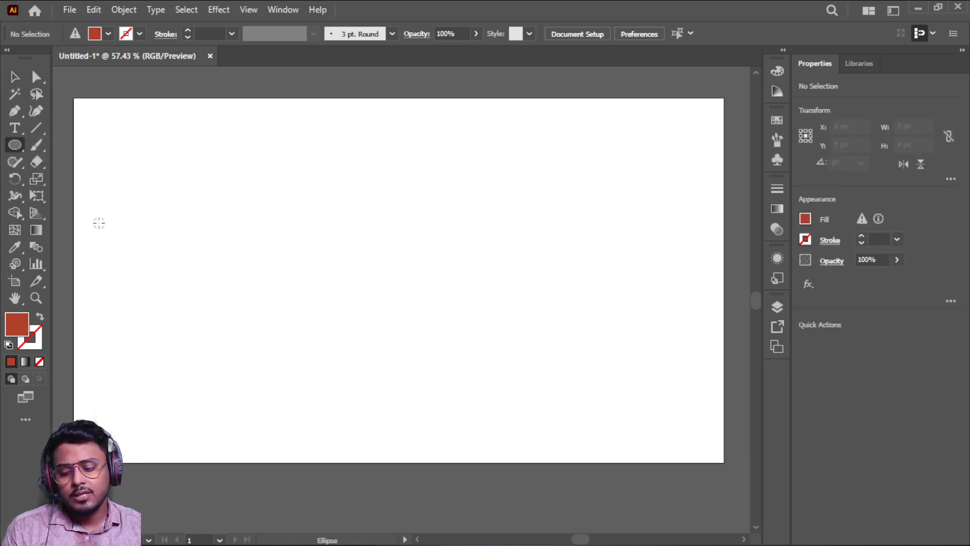
scroll(99, 222, up, 3)
key(space)
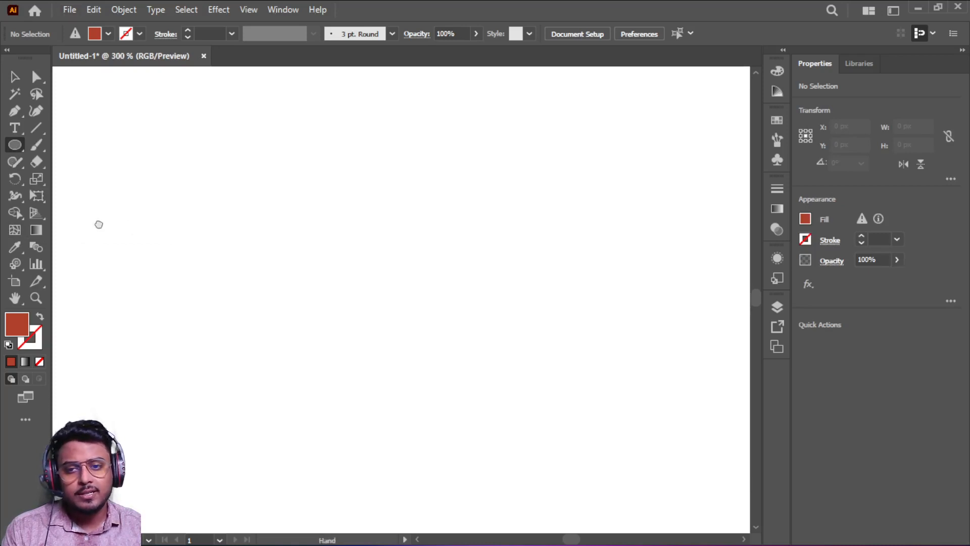
drag(99, 223, 241, 234)
scroll(241, 233, up, 2)
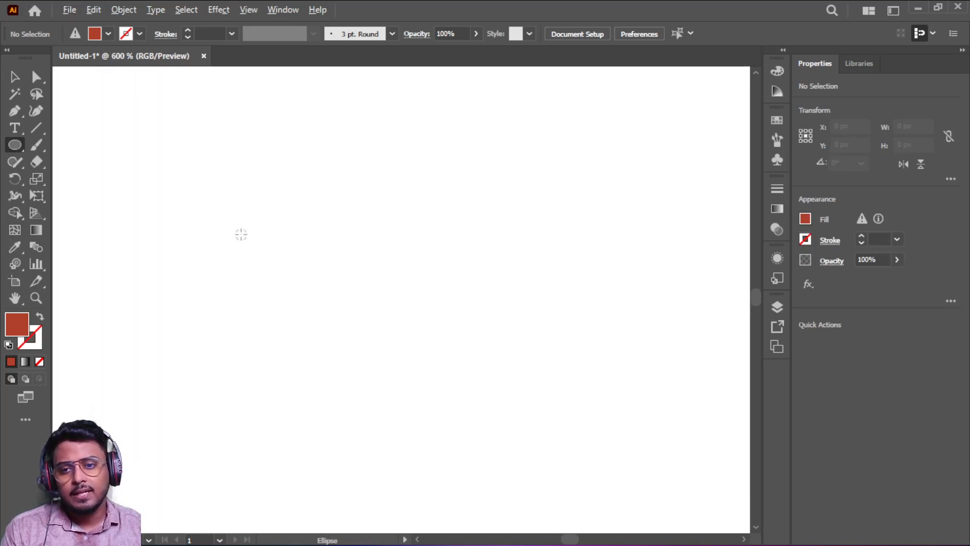
key(g)
key(space)
drag(204, 264, 274, 262)
scroll(247, 262, up, 2)
key(space)
click(14, 145)
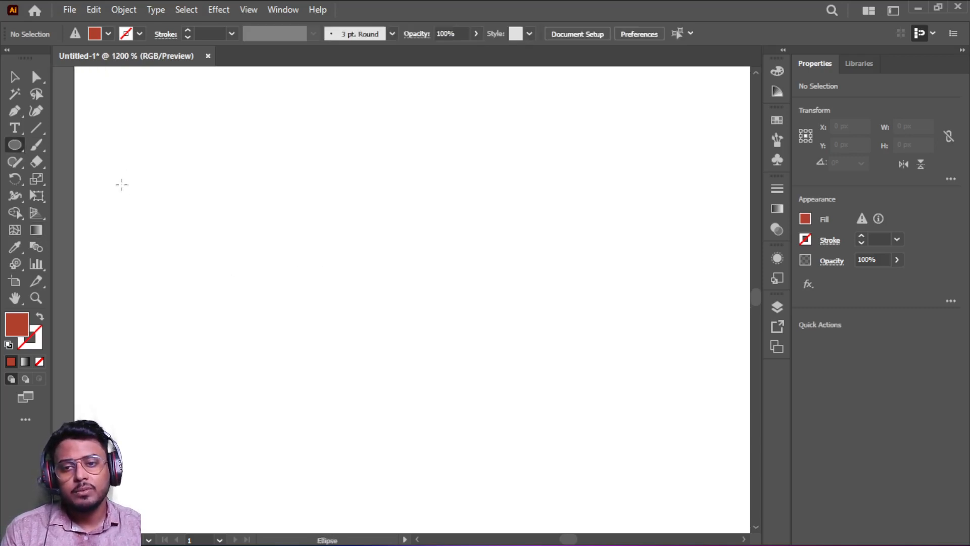
drag(136, 184, 142, 337)
- Fill the thin ellipse with the dark brown swatch
click(86, 33)
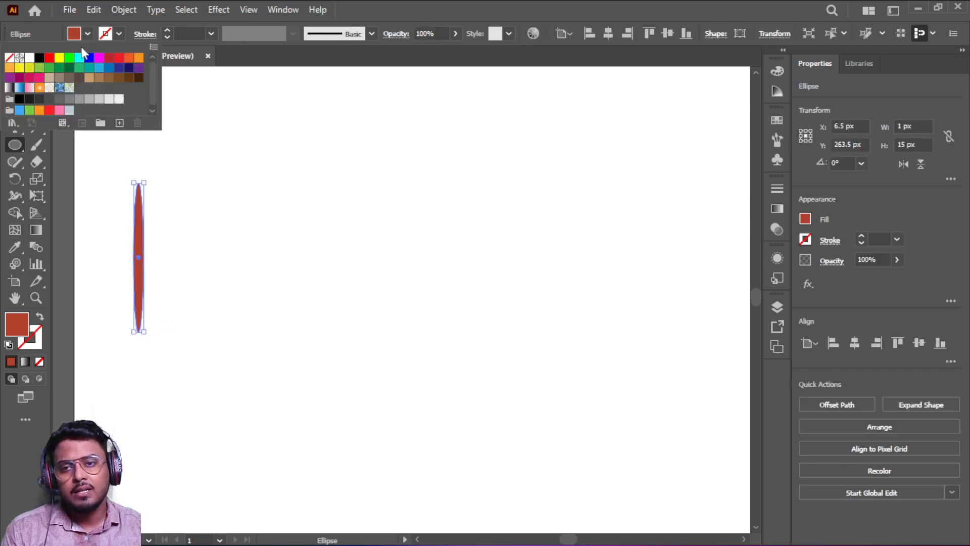
click(39, 58)
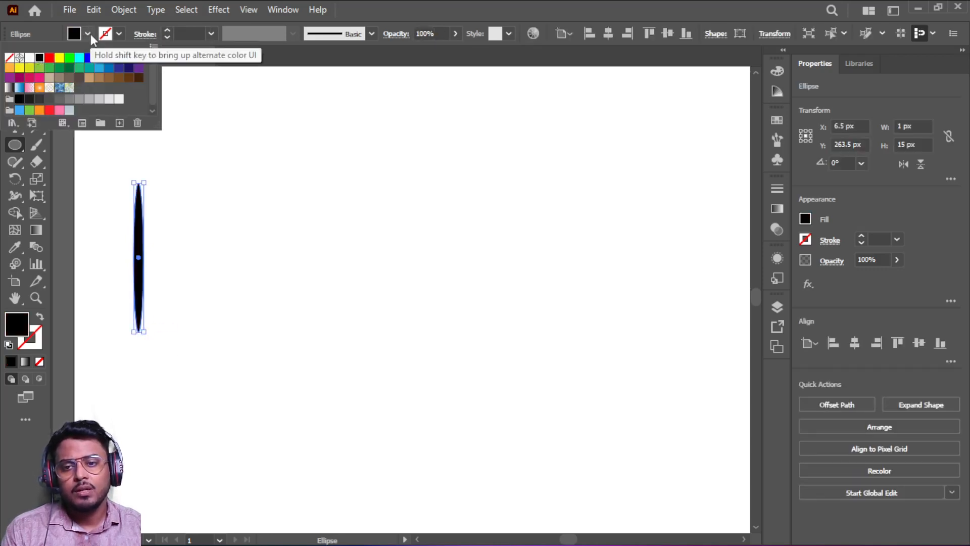
click(129, 78)
click(138, 79)
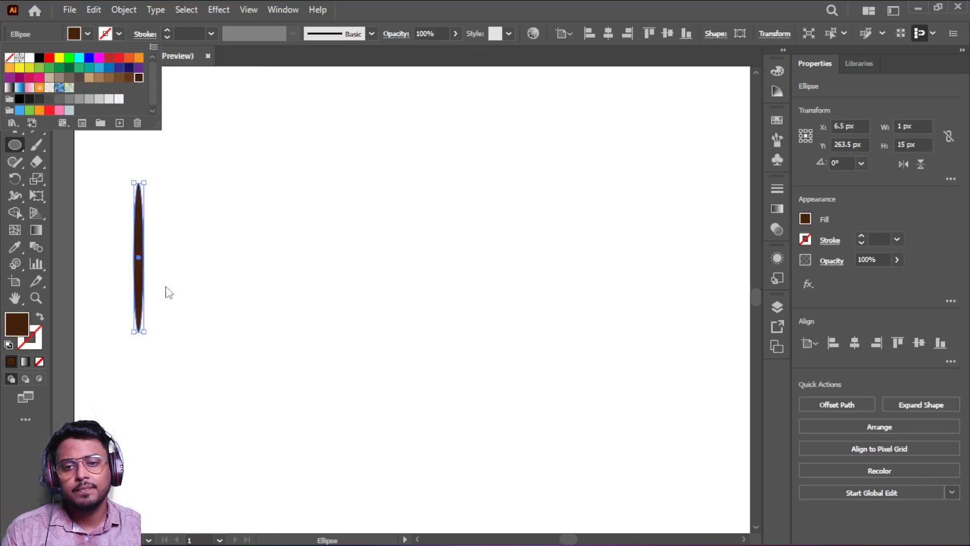
click(145, 275)
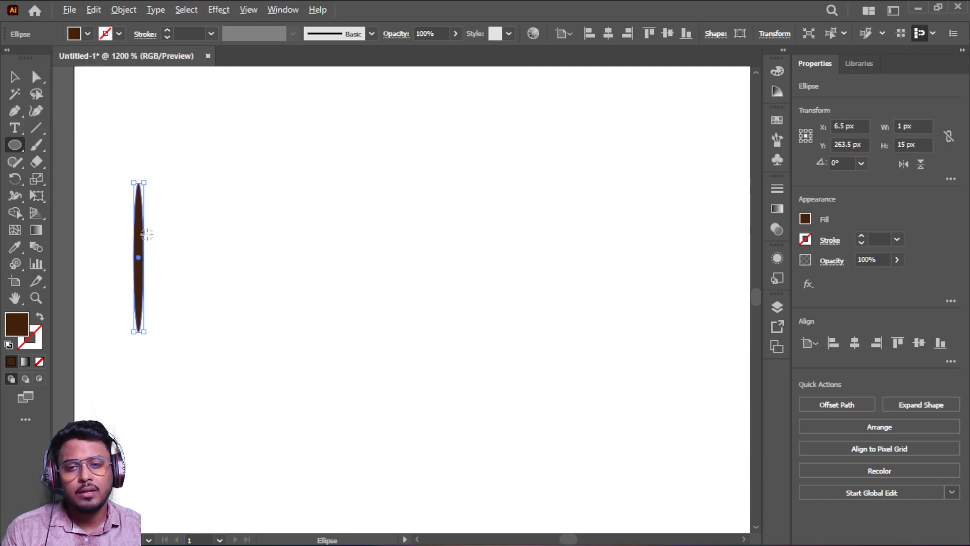
- Pull the ellipse's right anchor point outward to about X 22 px with Direct Selection
scroll(147, 234, up, 2)
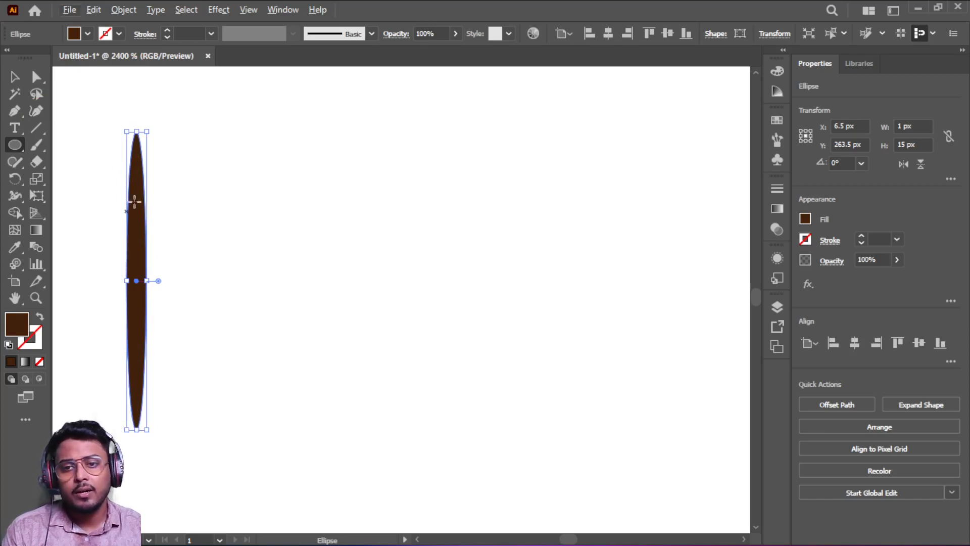
click(36, 77)
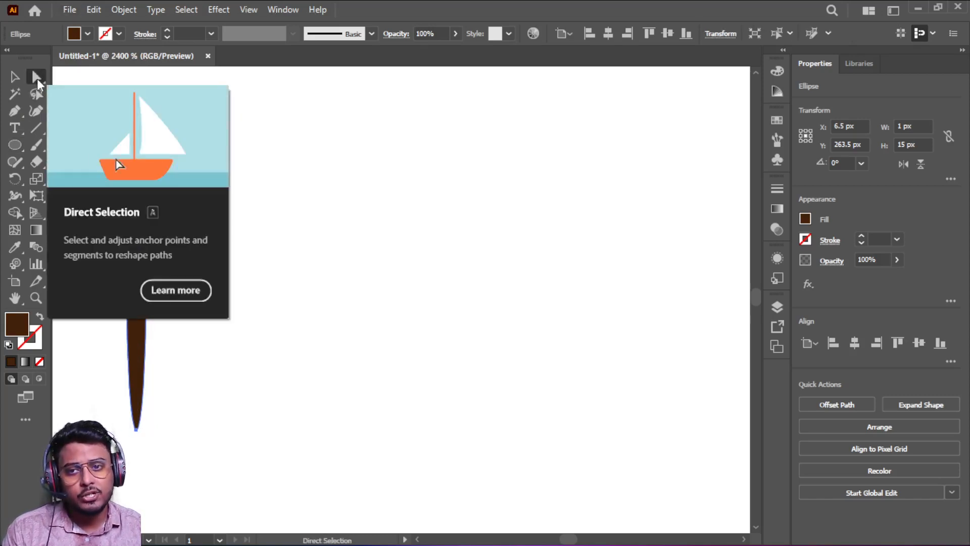
drag(173, 180, 142, 402)
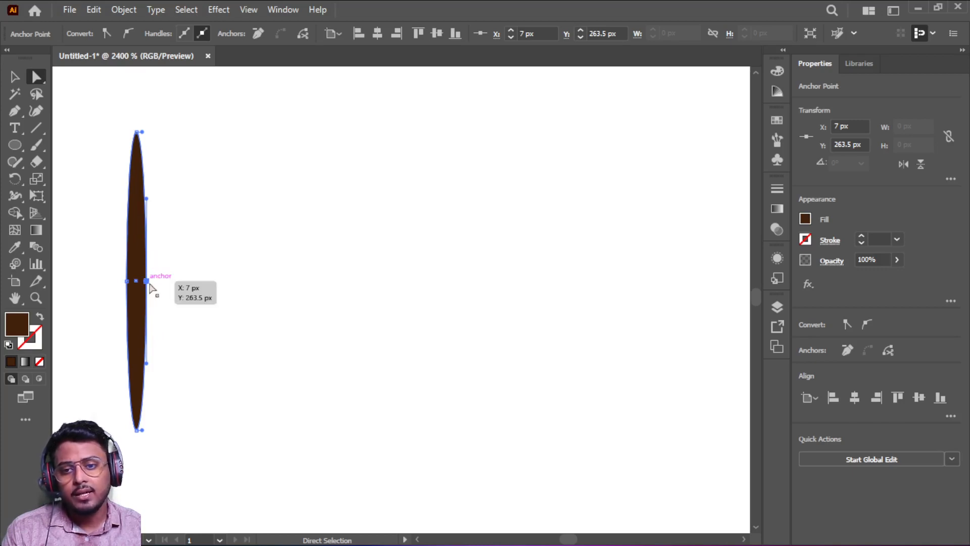
drag(150, 284, 444, 286)
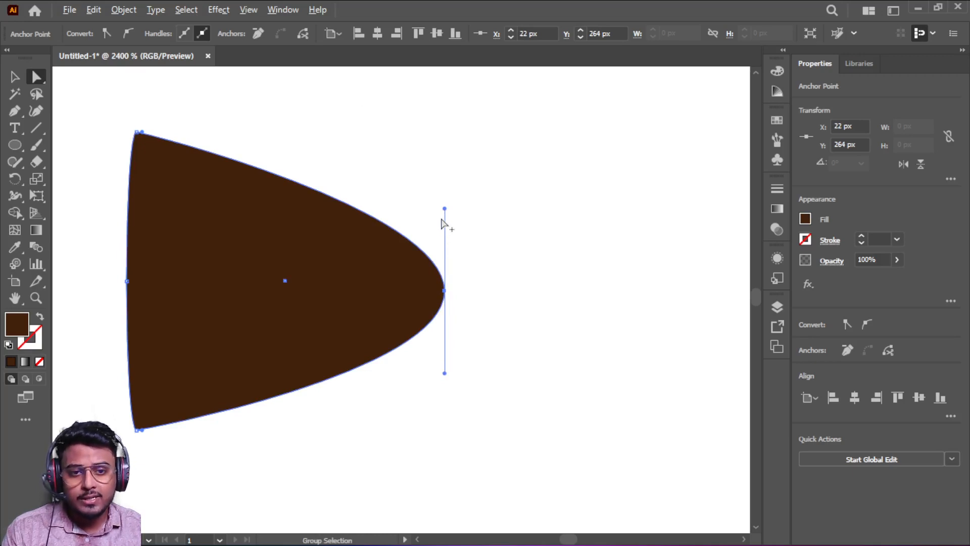
drag(444, 209, 333, 230)
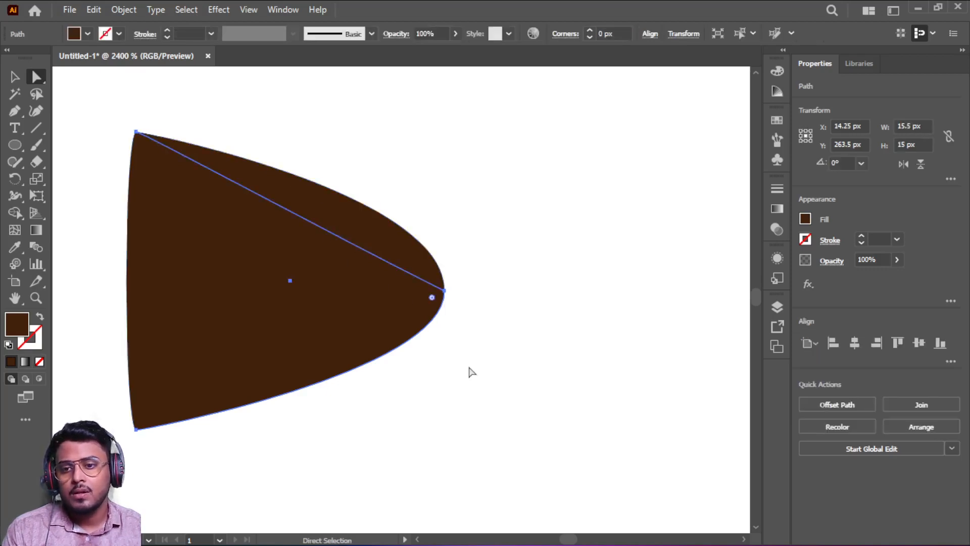
click(481, 310)
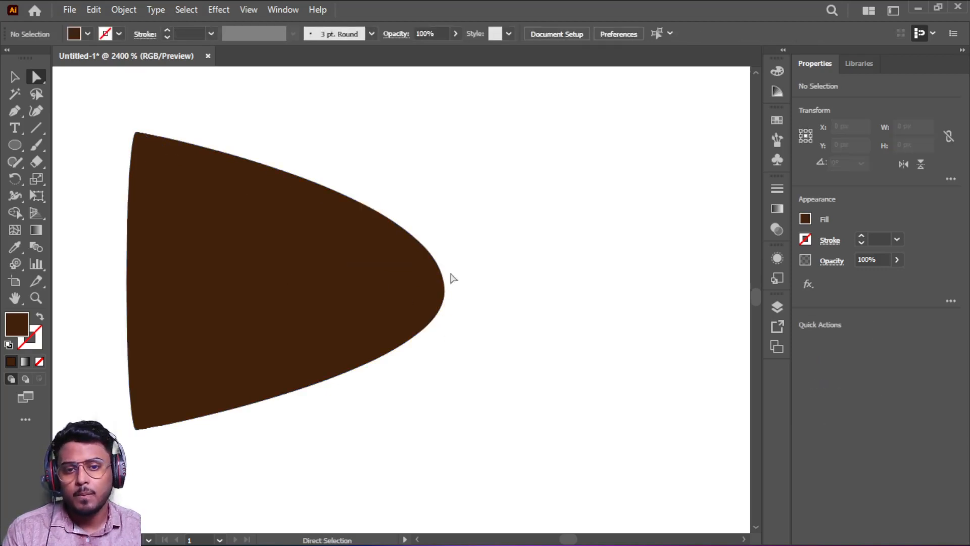
drag(394, 159, 506, 368)
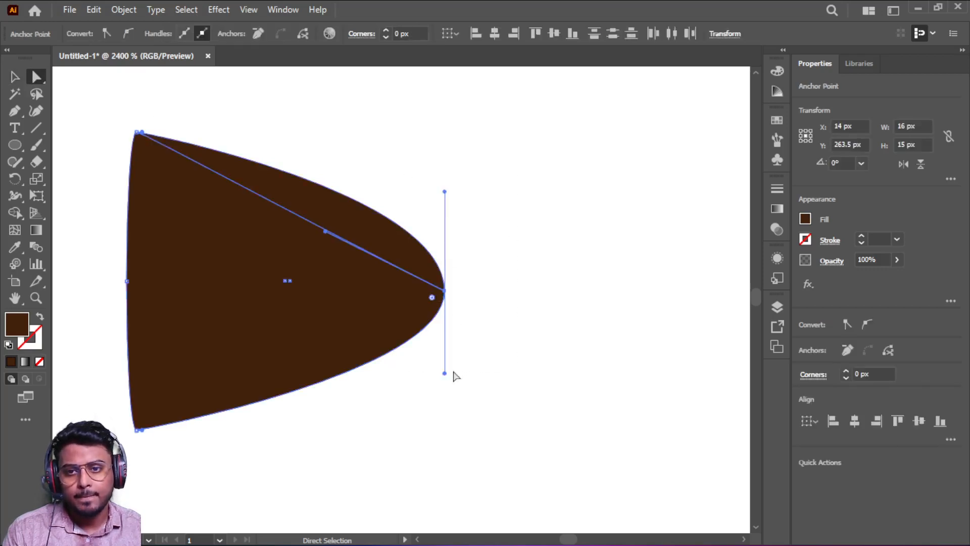
key(ctrl)
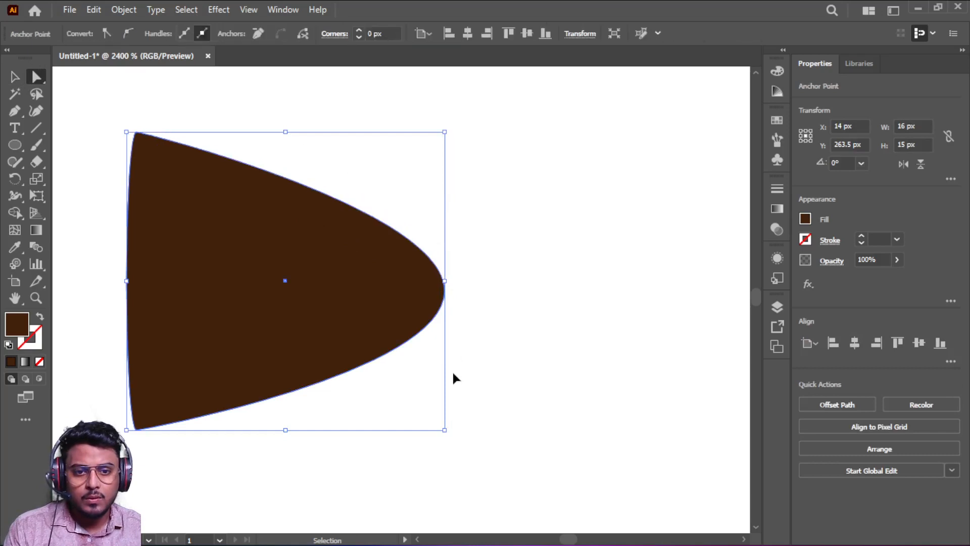
- Pull both handles of the right anchor inward to straighten the shape's curved sides, and round the tip to about 0.13 px
drag(443, 206, 368, 251)
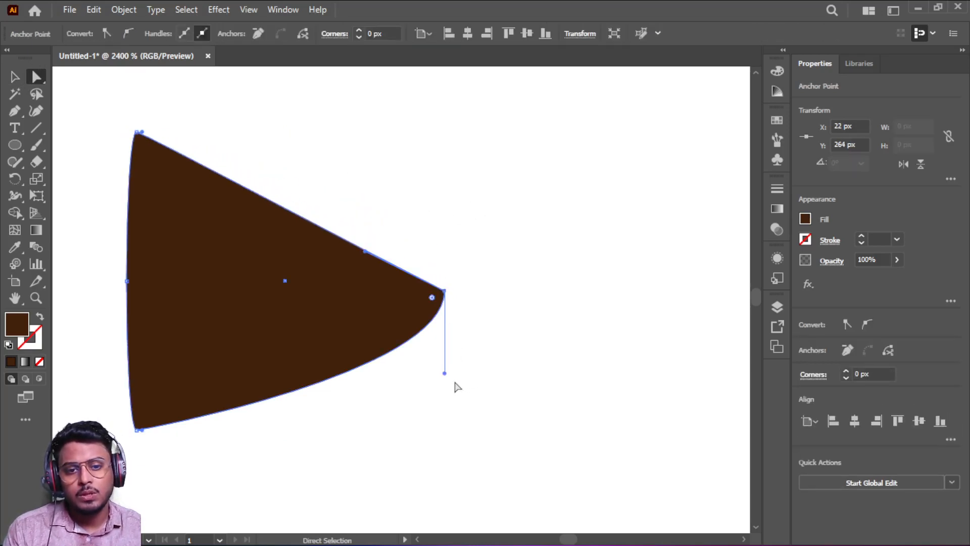
drag(445, 374, 346, 333)
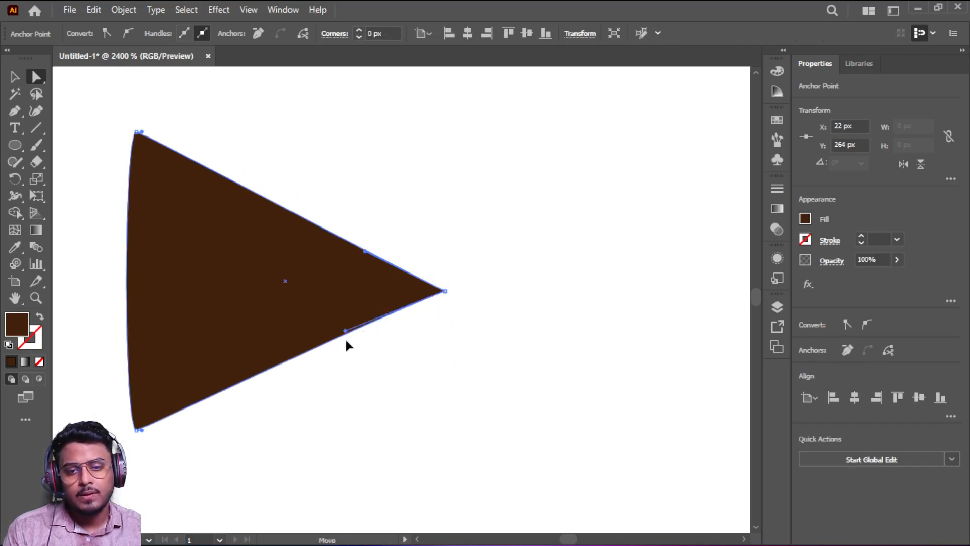
click(444, 290)
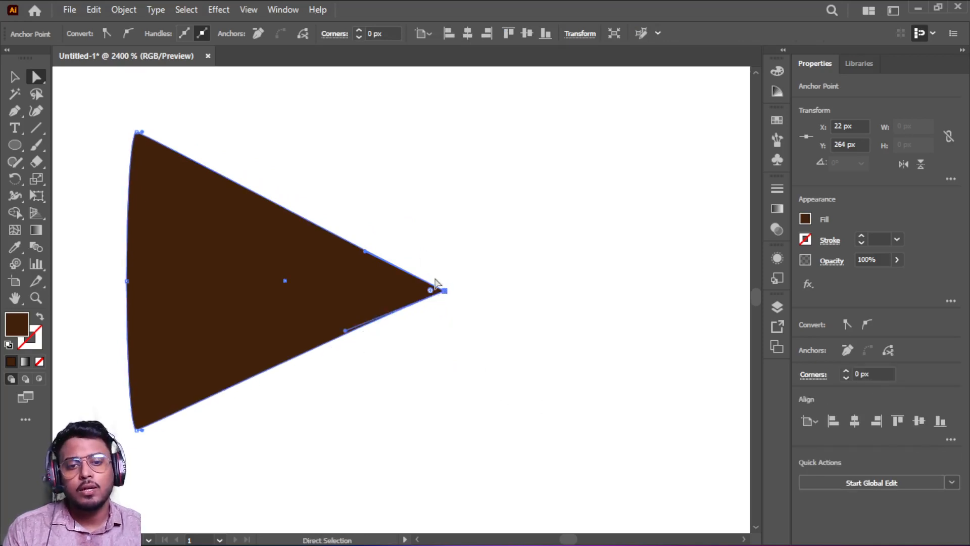
scroll(438, 314, up, 5)
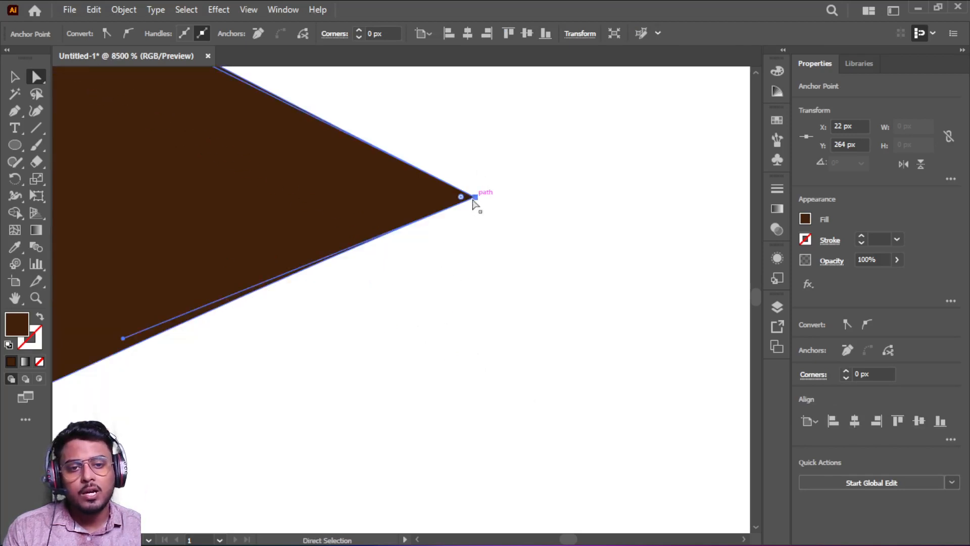
mouse_move(461, 197)
mouse_down()
mouse_move(434, 201)
mouse_move(455, 201)
mouse_up()
scroll(534, 368, down, 4)
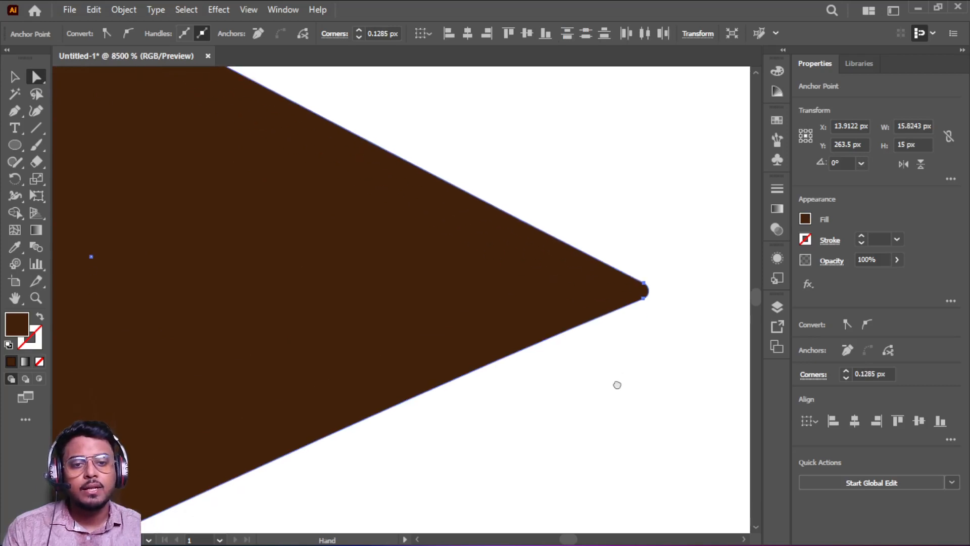
scroll(619, 389, down, 3)
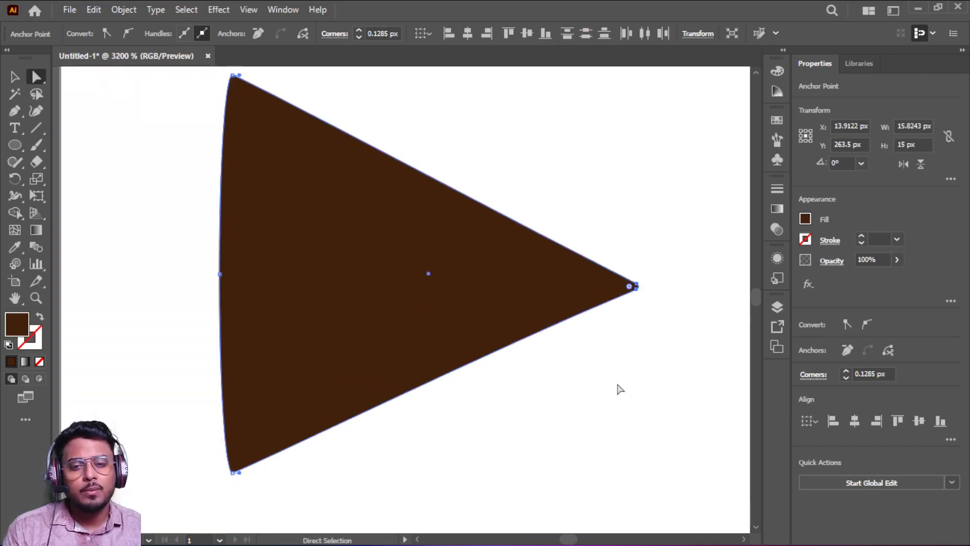
- Stretch the rounded tip outward until the shape is about 20.8 px wide, and move the shape closer to the artboard's left edge
scroll(619, 390, up, 1)
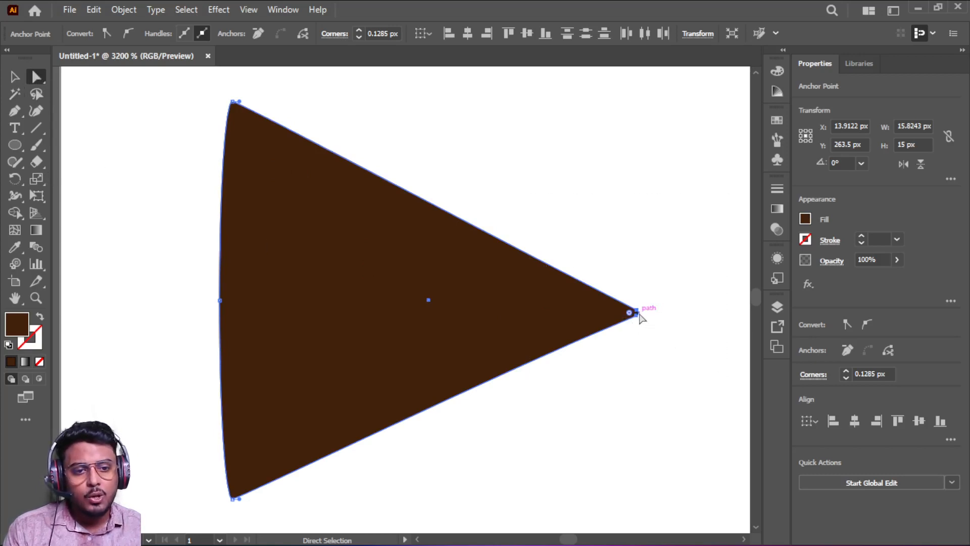
drag(639, 314, 720, 312)
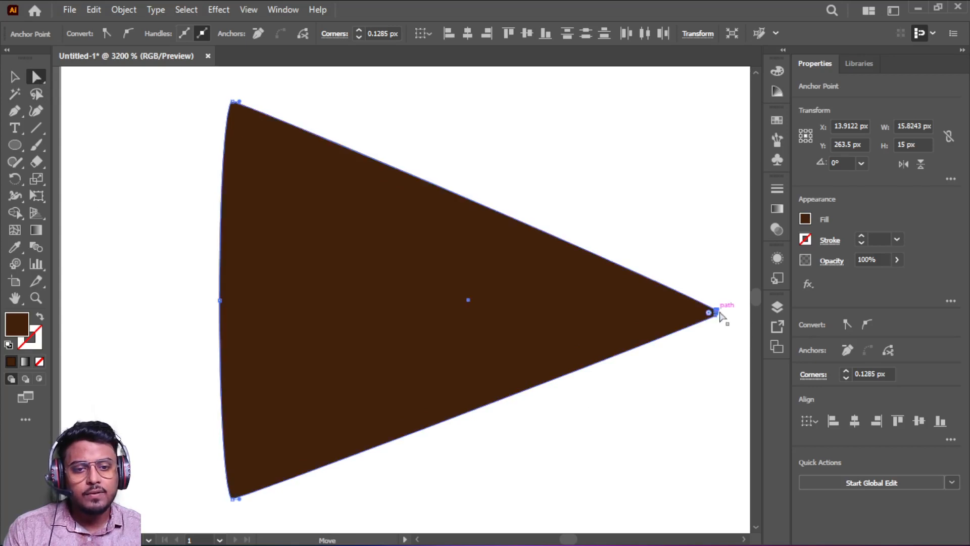
key(space)
drag(581, 247, 469, 257)
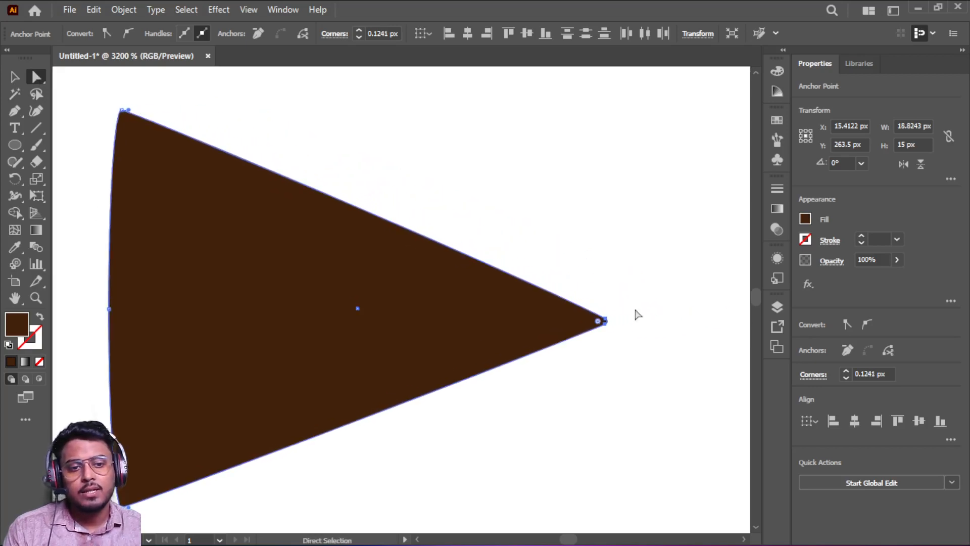
click(606, 322)
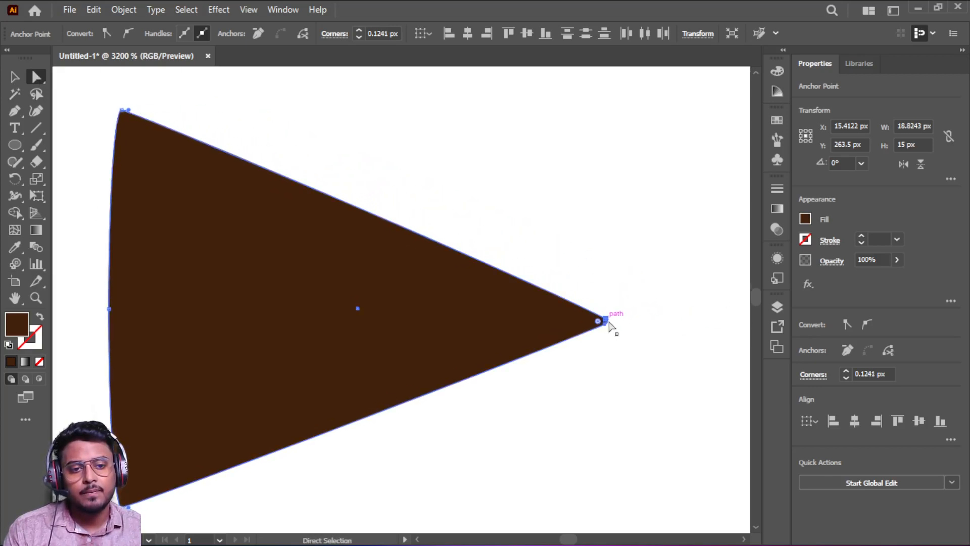
drag(608, 323, 654, 322)
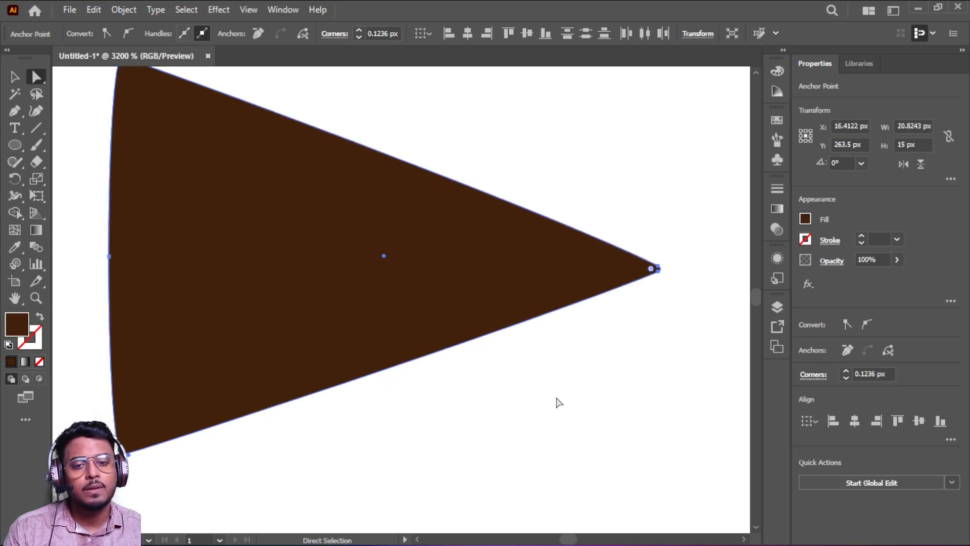
scroll(556, 403, down, 1)
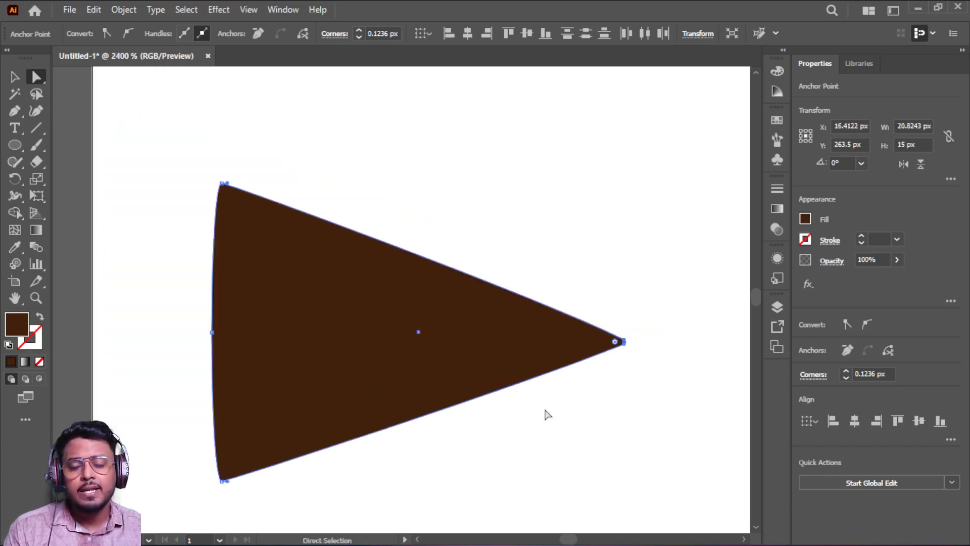
scroll(545, 411, down, 1)
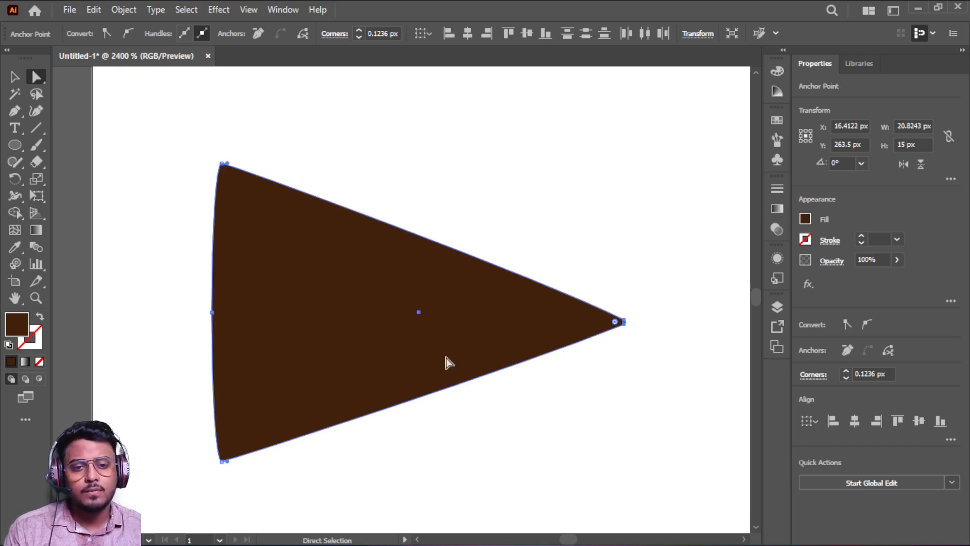
drag(357, 357, 286, 351)
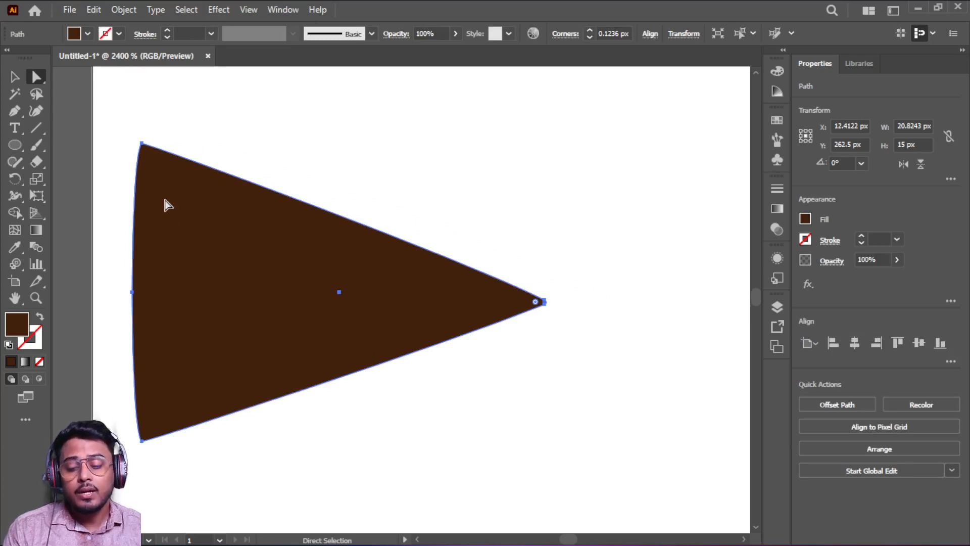
- Add the brown tapered shape to the Brushes panel as a new Art Brush
key(F5)
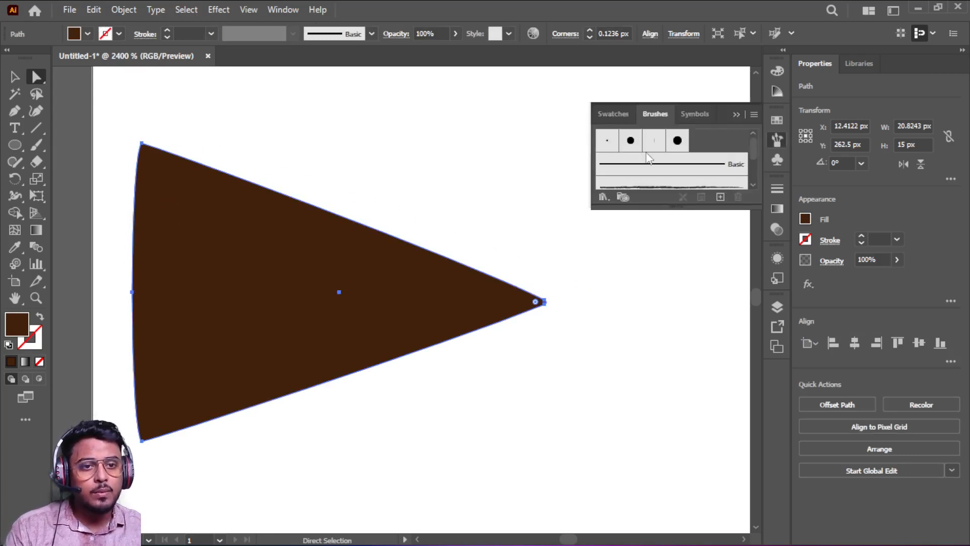
drag(678, 208, 684, 309)
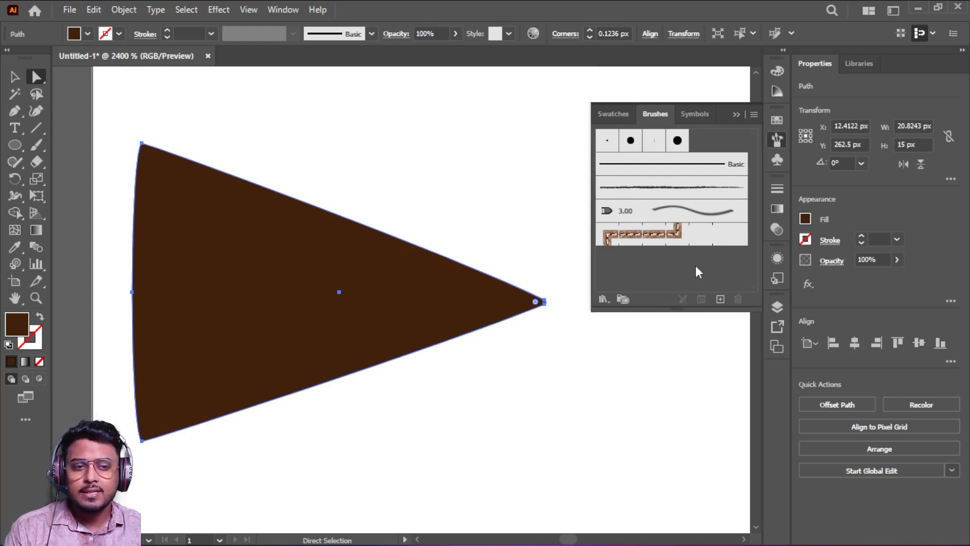
click(14, 77)
drag(211, 231, 650, 262)
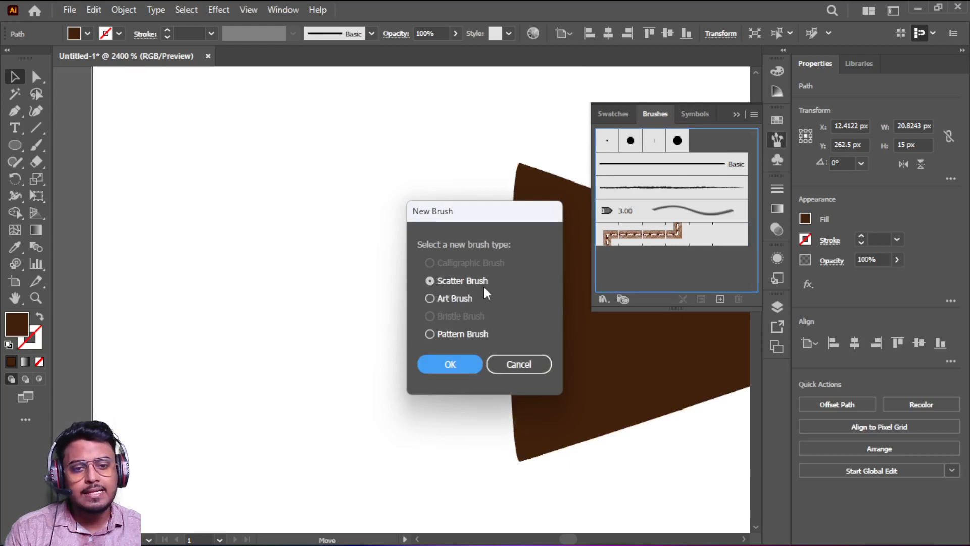
click(452, 297)
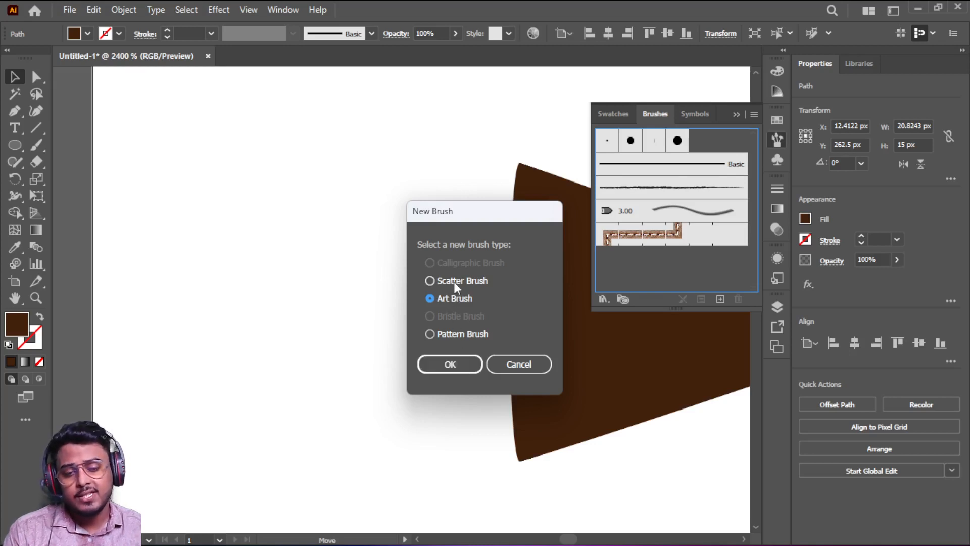
click(455, 369)
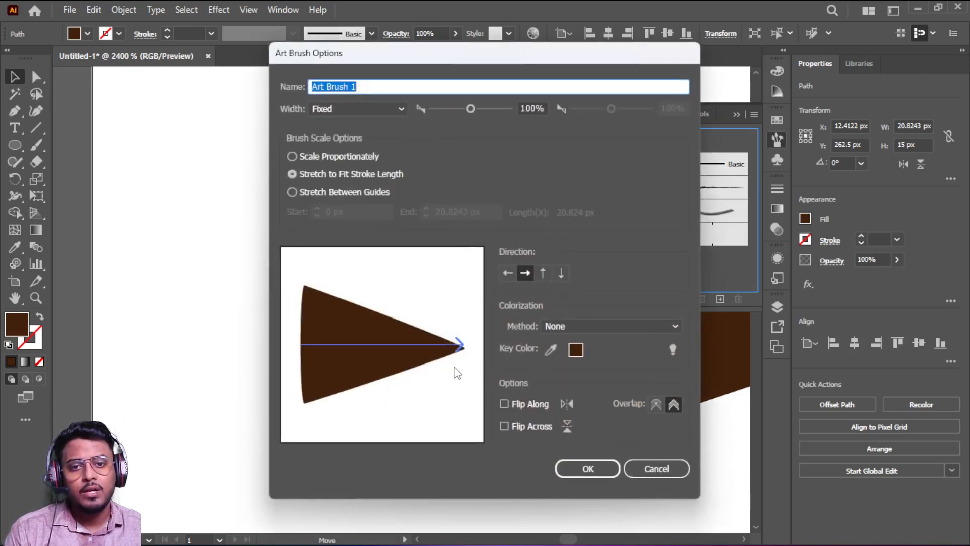
- Set the art brush to scale proportionally with a fixed width of 29% and the Tints colorization method, and save it
click(293, 156)
drag(471, 107, 443, 110)
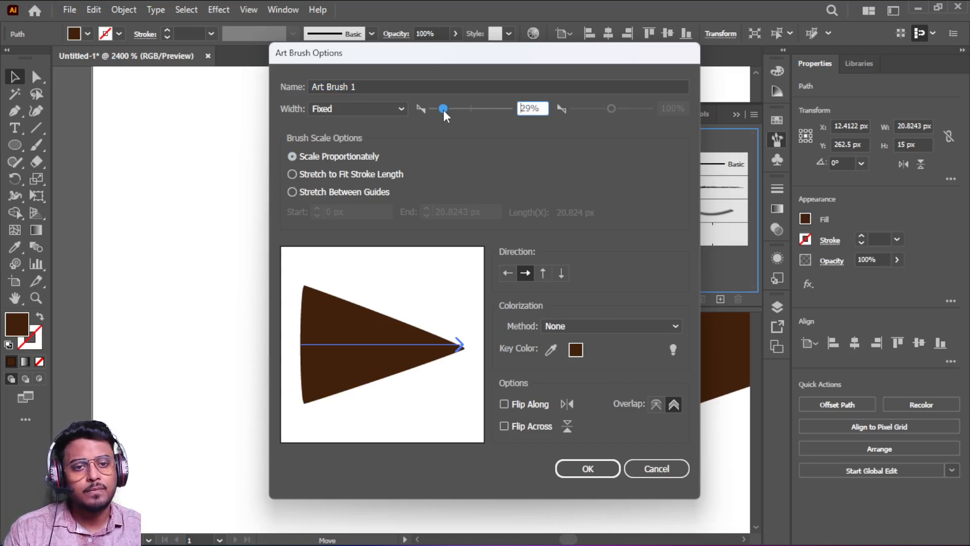
click(632, 325)
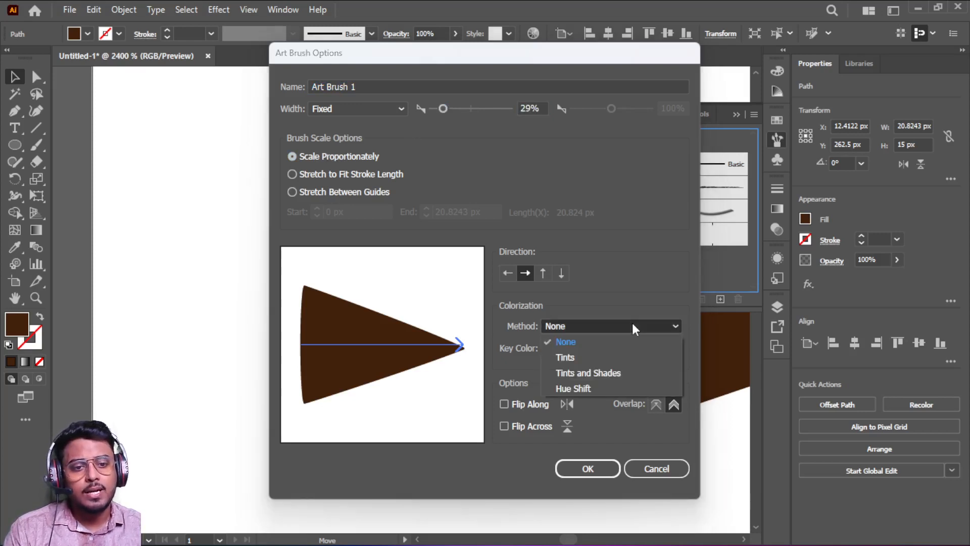
click(571, 356)
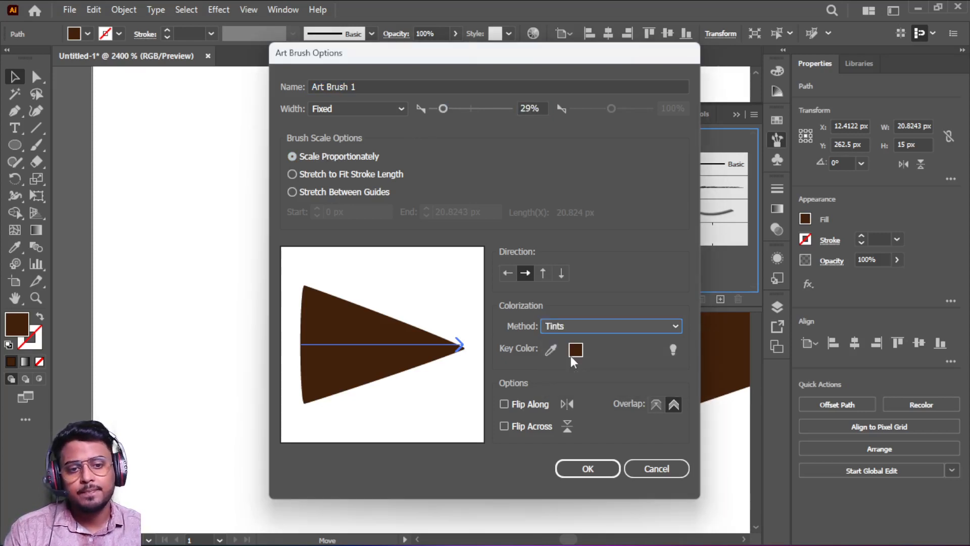
click(596, 467)
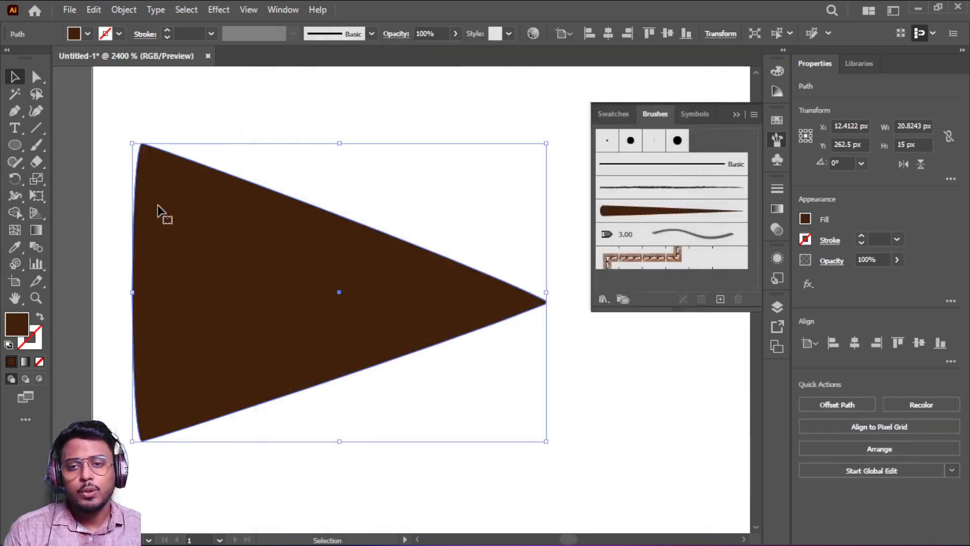
- Delete the original tapered shape from the artboard and make the new brown art brush active for the Paintbrush tool
scroll(159, 210, down, 1)
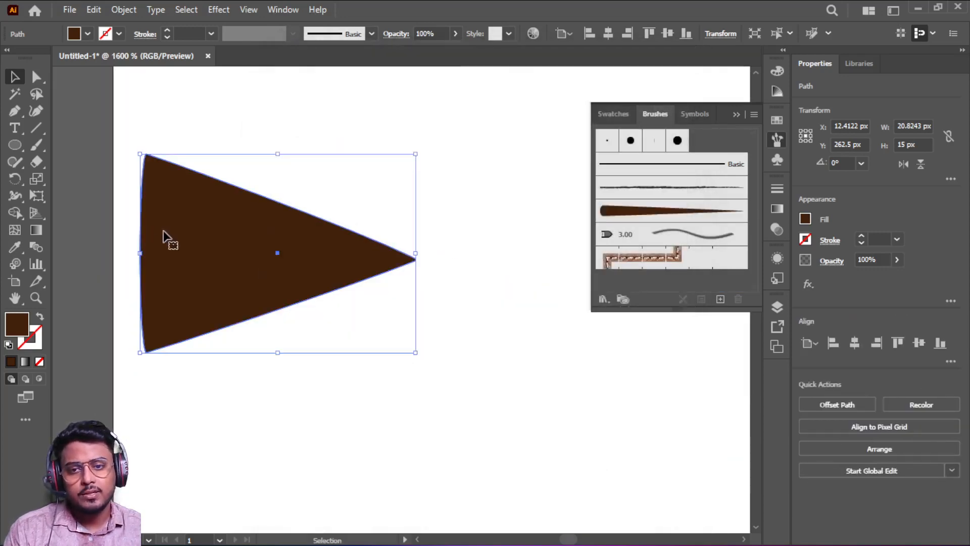
key(Delete)
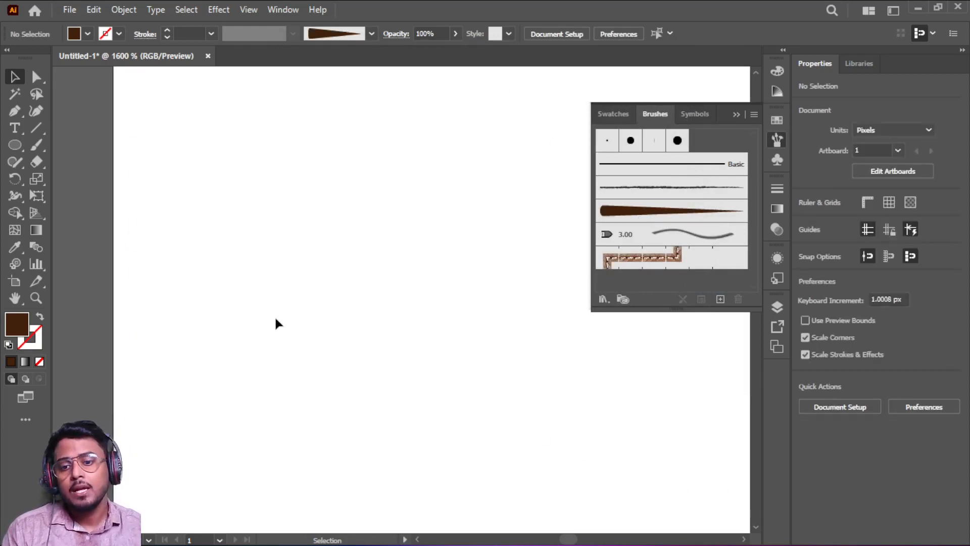
key(ctrl+minus)
scroll(274, 323, down, 7)
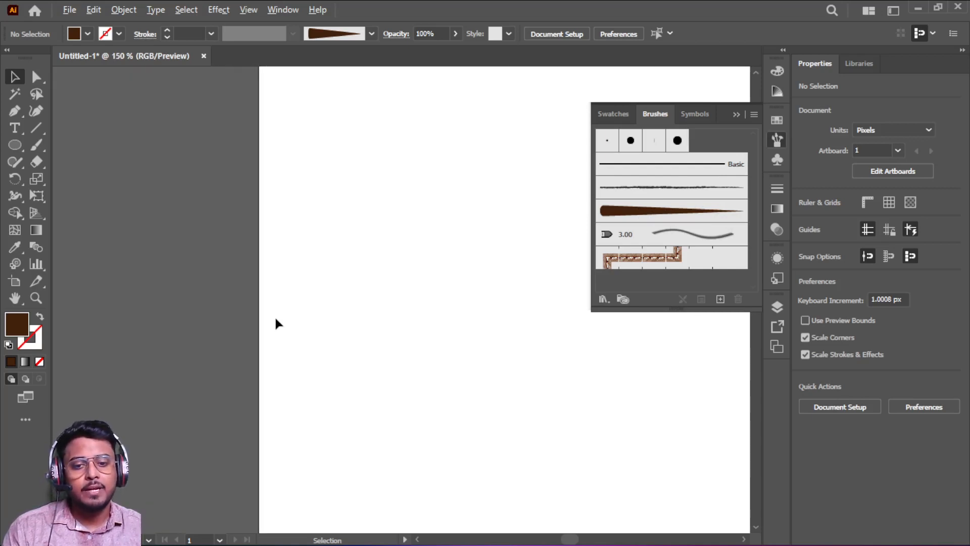
drag(412, 336, 247, 257)
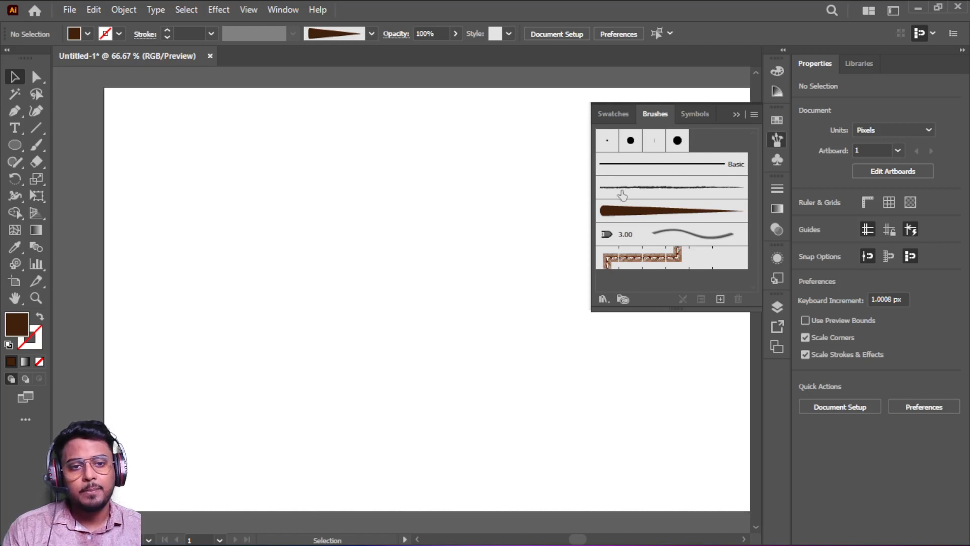
click(667, 220)
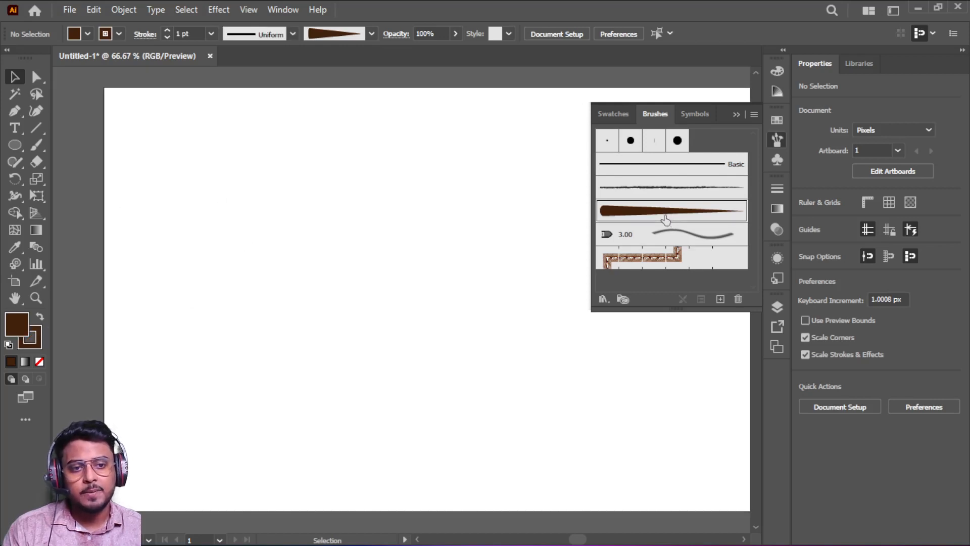
click(34, 145)
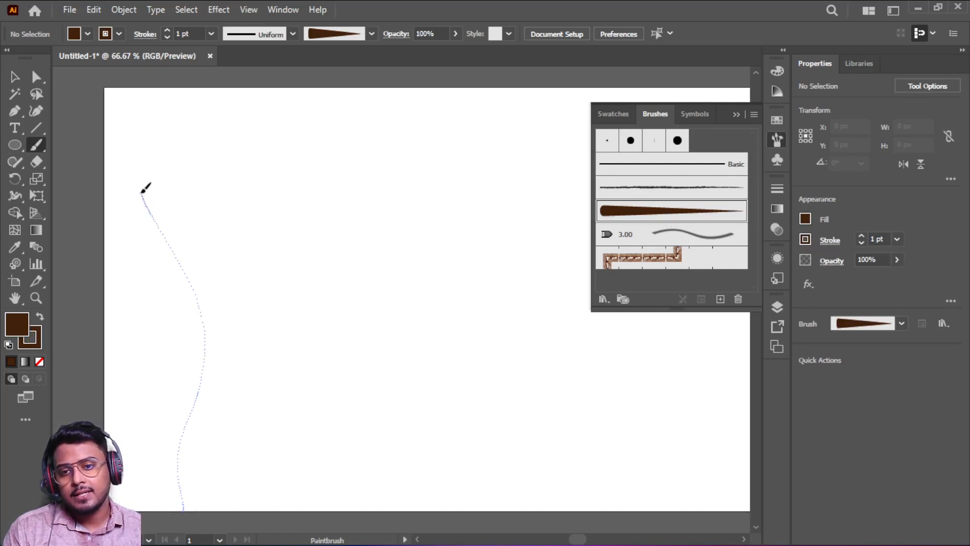
drag(140, 188, 140, 188)
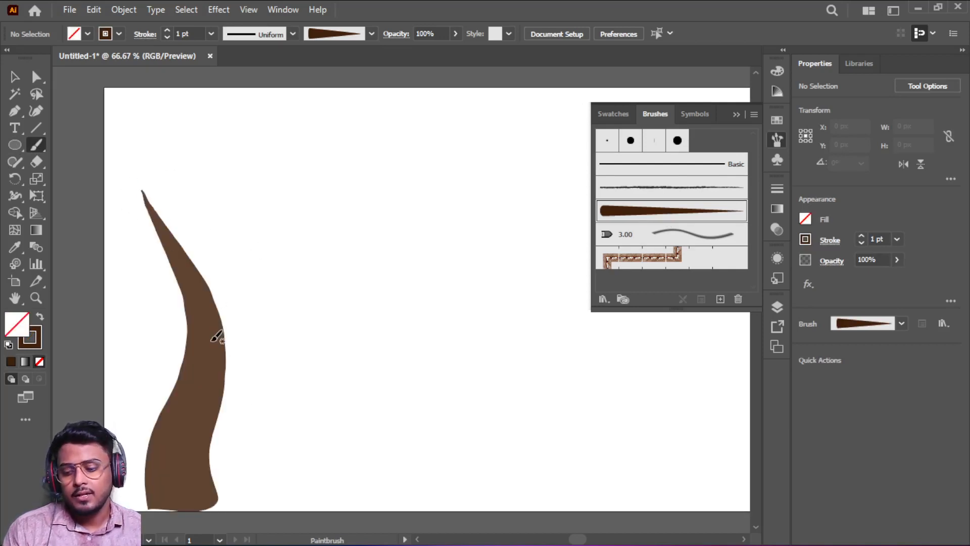
key(ctrl+z)
key(ctrl+z)
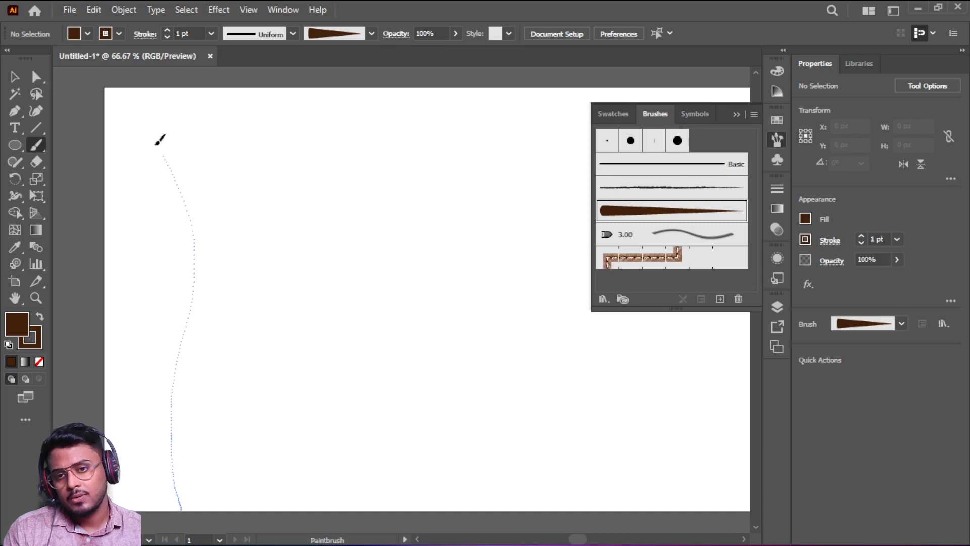
- Paint a wavy tree trunk from the artboard's lower edge up to a thin tip near its upper-left corner
drag(124, 108, 125, 107)
key(slash)
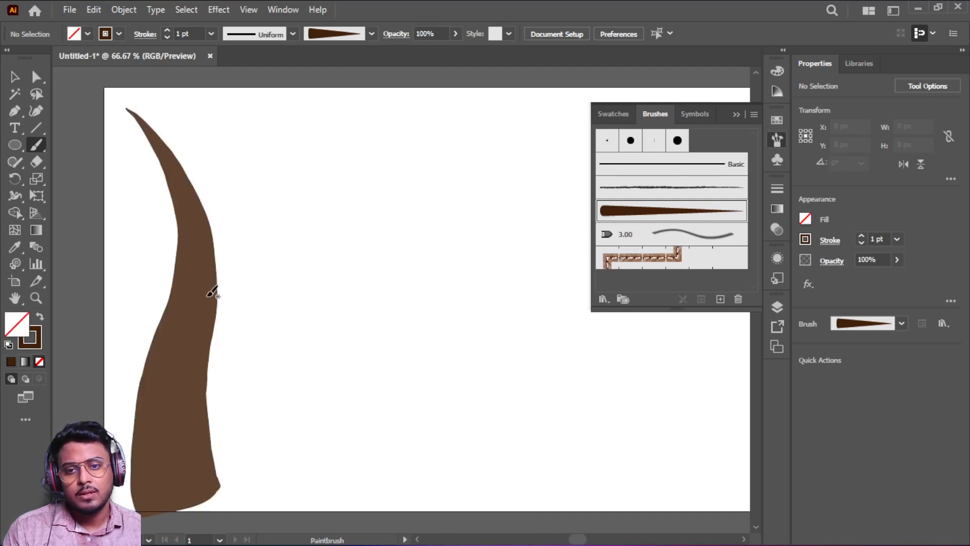
drag(349, 159, 353, 142)
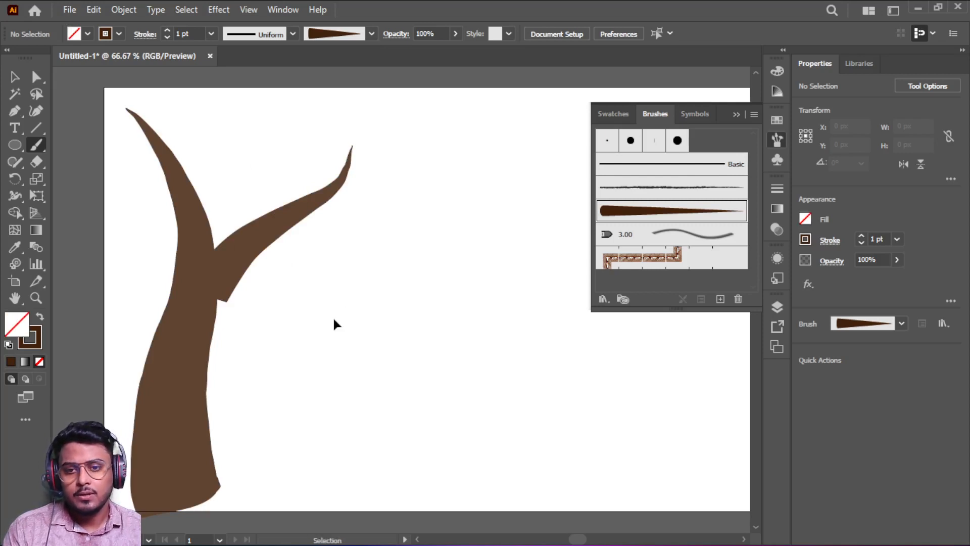
key(ctrl+z)
drag(183, 328, 260, 231)
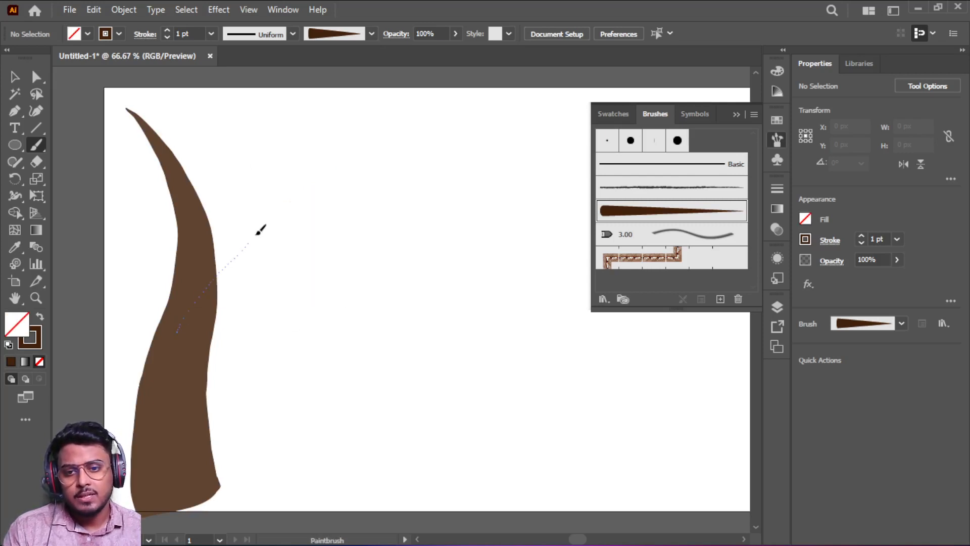
drag(303, 136, 304, 128)
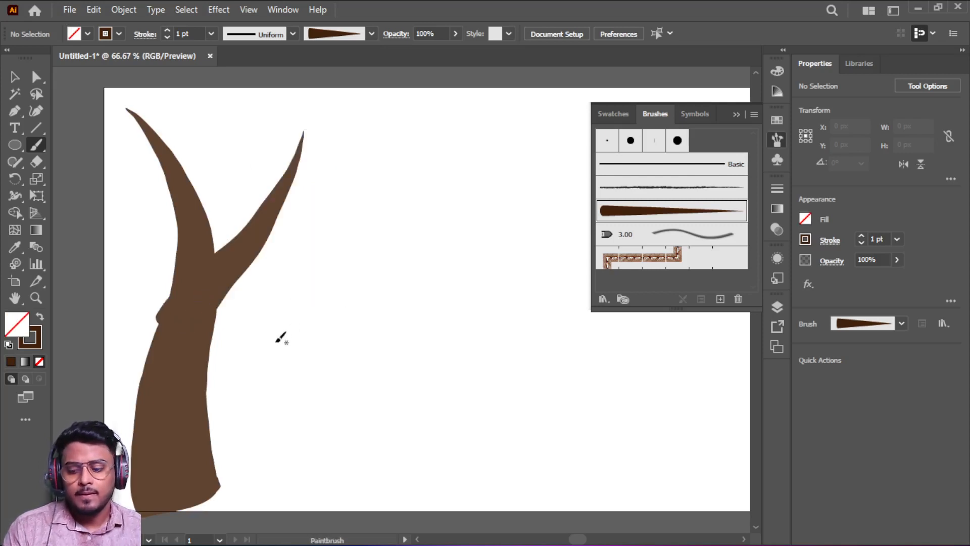
key(ctrl+z)
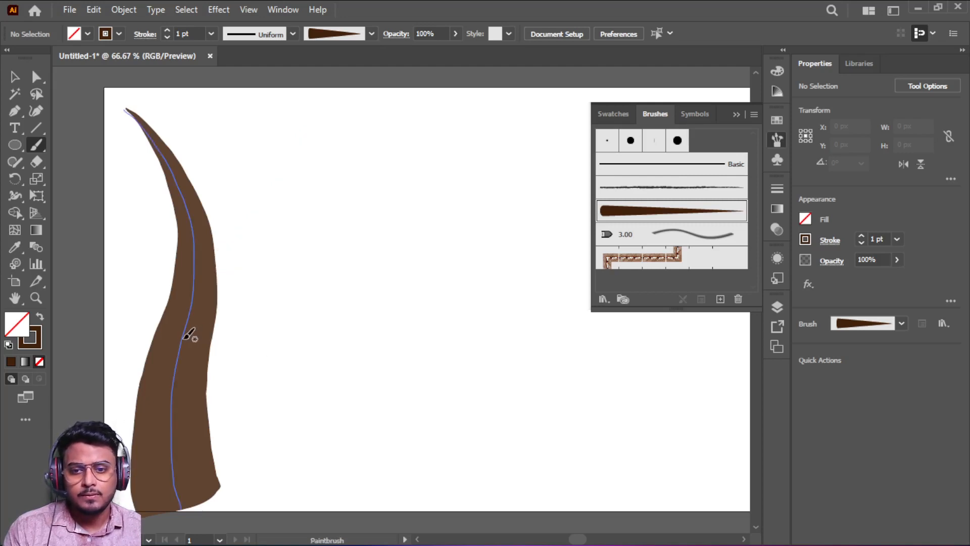
- Paint a large branch curving up and right from mid-trunk, with two twigs at its fork and one nearer its tip
drag(335, 202, 360, 122)
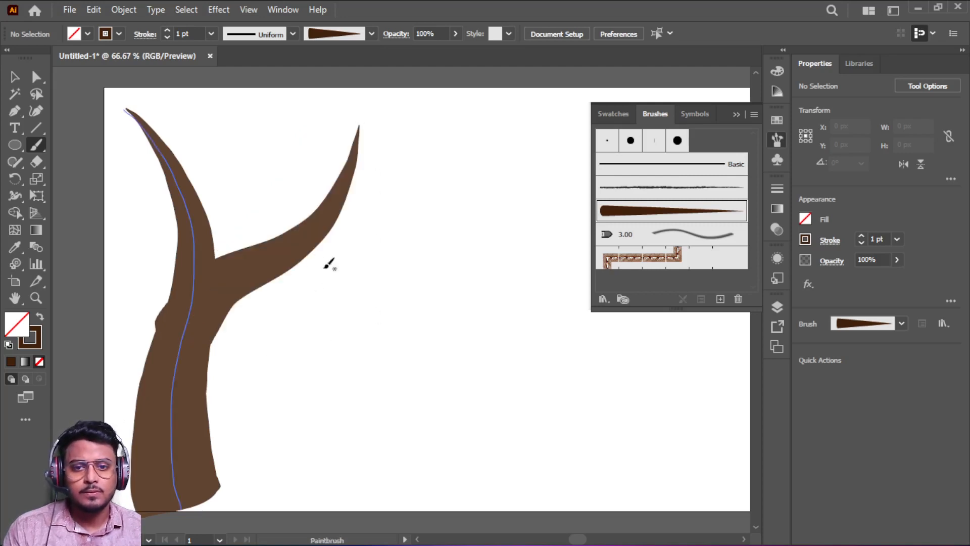
drag(415, 208, 419, 204)
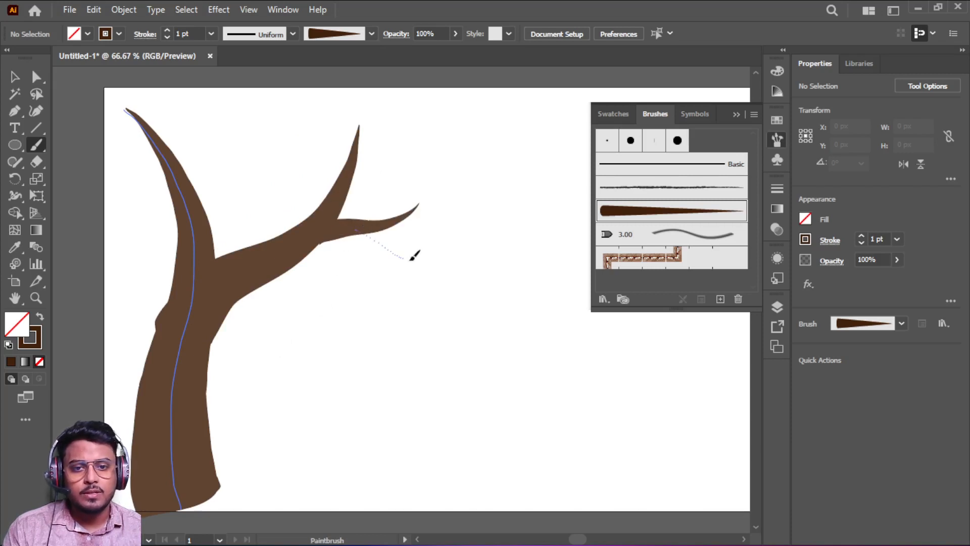
drag(411, 259, 415, 260)
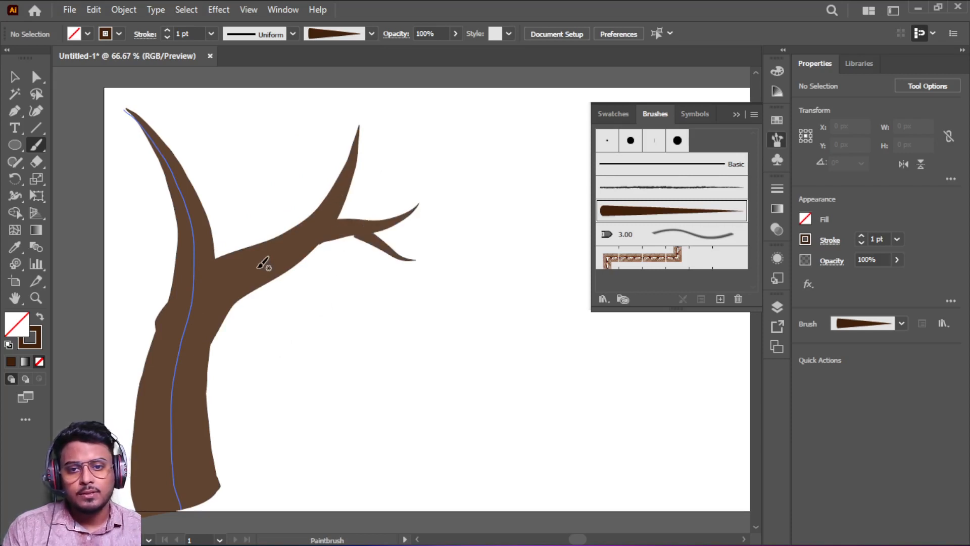
drag(428, 168, 433, 157)
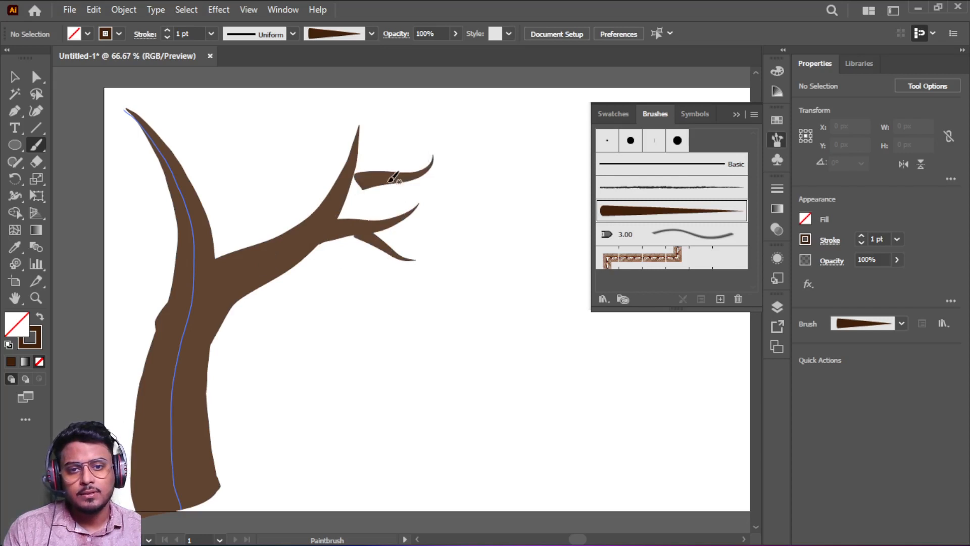
key(ctrl+z)
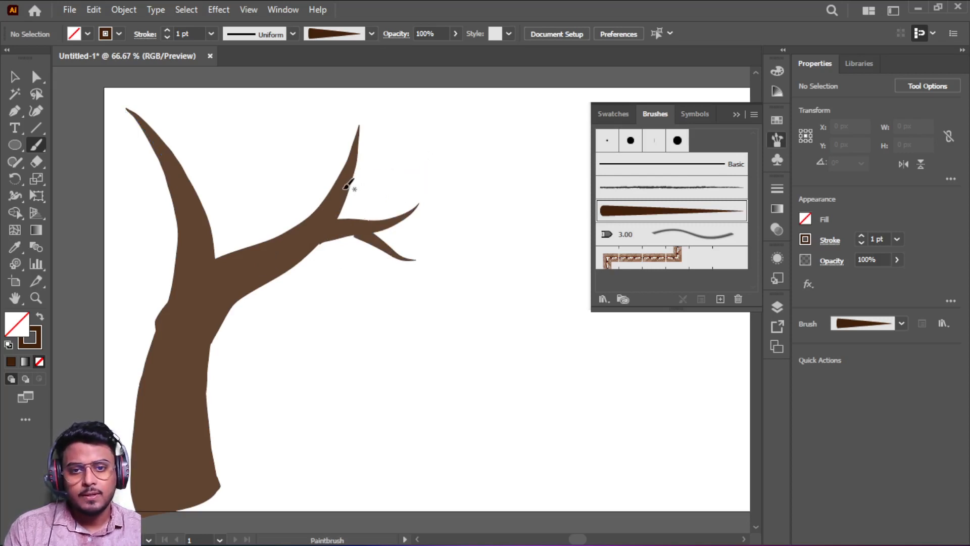
drag(428, 158, 427, 159)
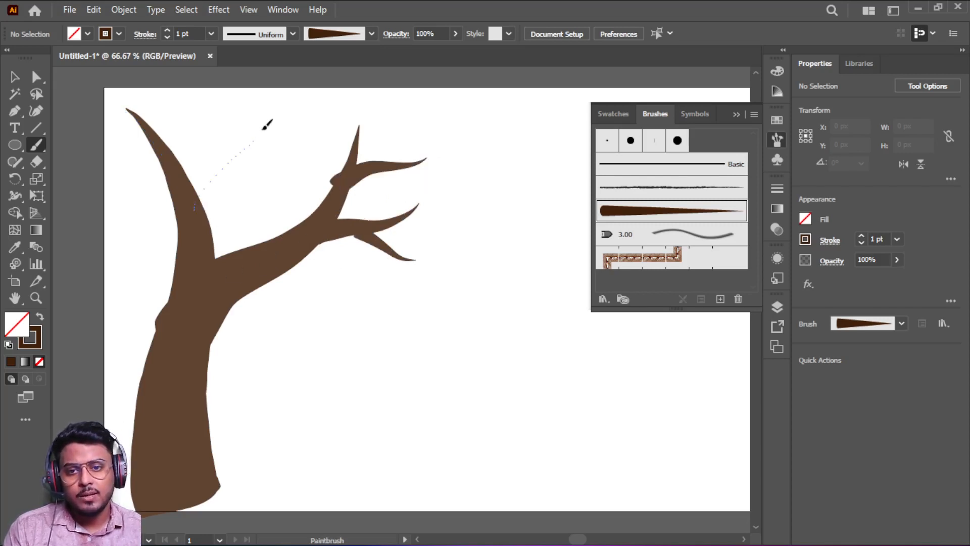
- Paint a branch on each side of the upper trunk and a low right branch that splits into two further offshoots
drag(267, 124, 266, 121)
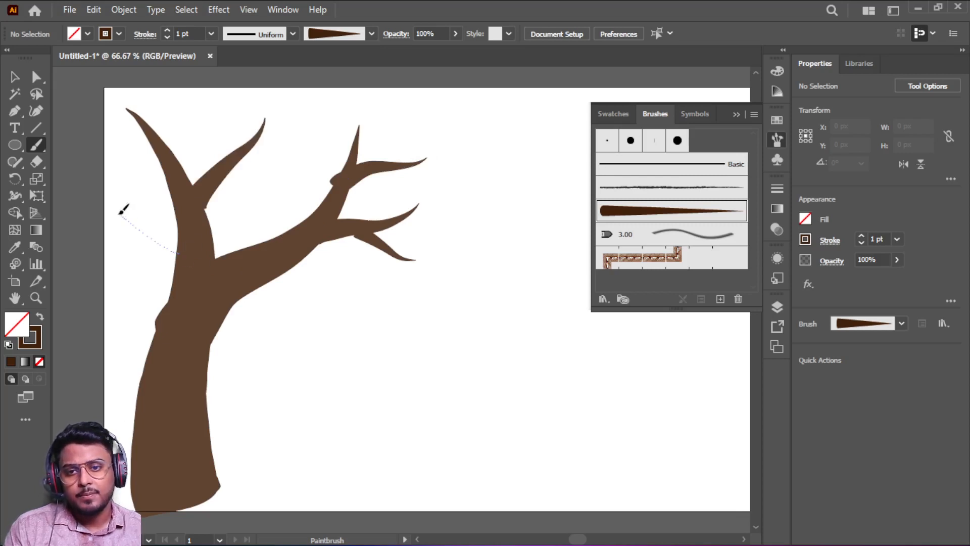
drag(122, 212, 121, 213)
drag(369, 328, 365, 329)
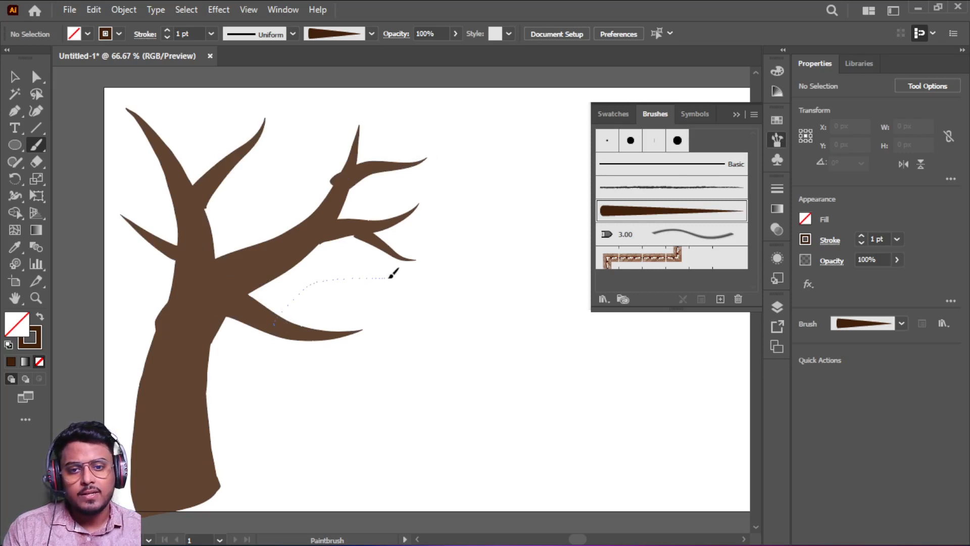
drag(390, 277, 387, 278)
drag(394, 313, 415, 317)
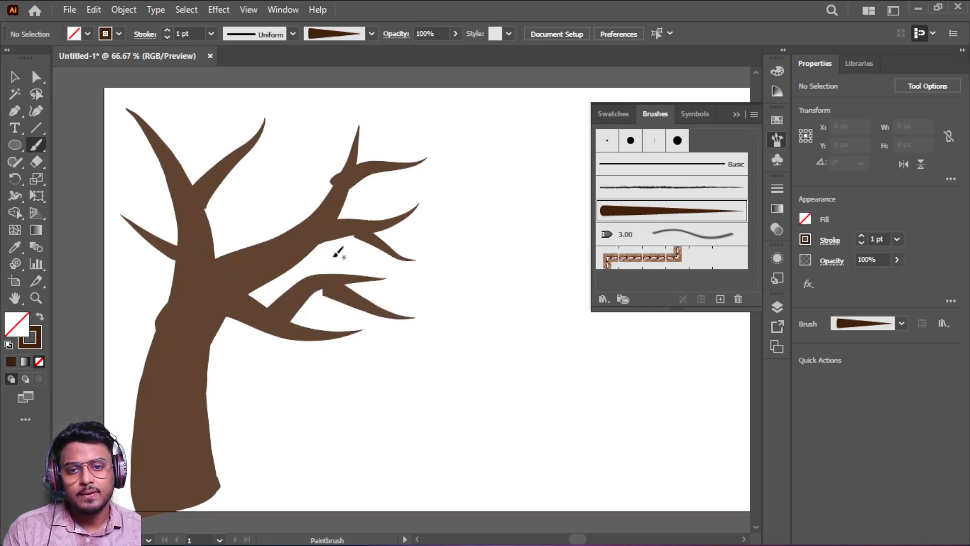
- Fill out the crown with a forked upright branch, a twig at the far right, and two small branches on the trunk's left side
mouse_move(323, 114)
mouse_down()
mouse_move(284, 139)
mouse_move(275, 115)
mouse_up()
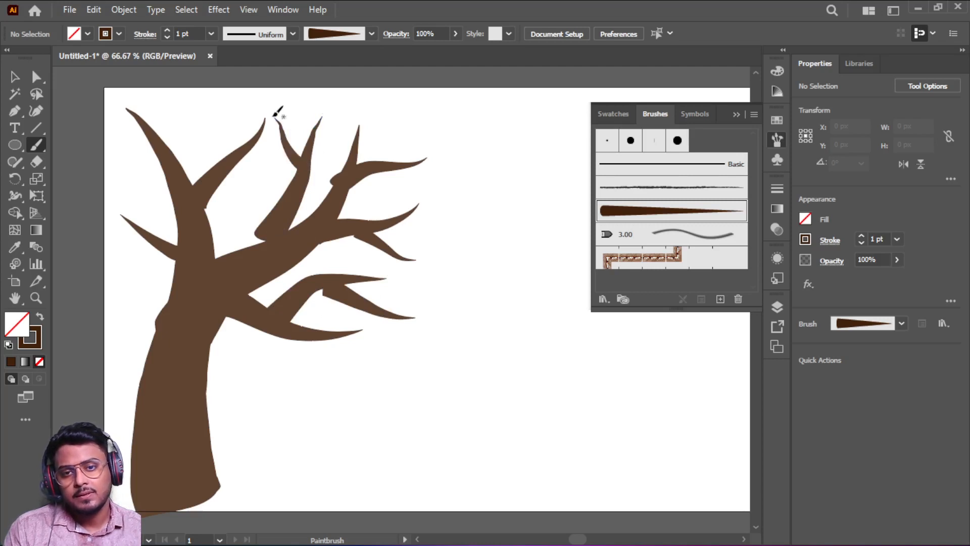
drag(414, 184, 465, 185)
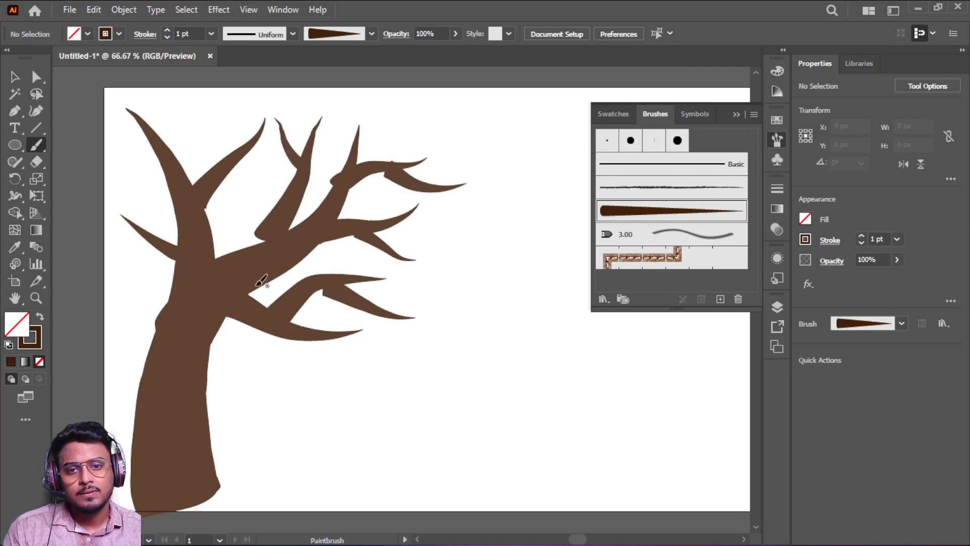
drag(114, 285, 111, 286)
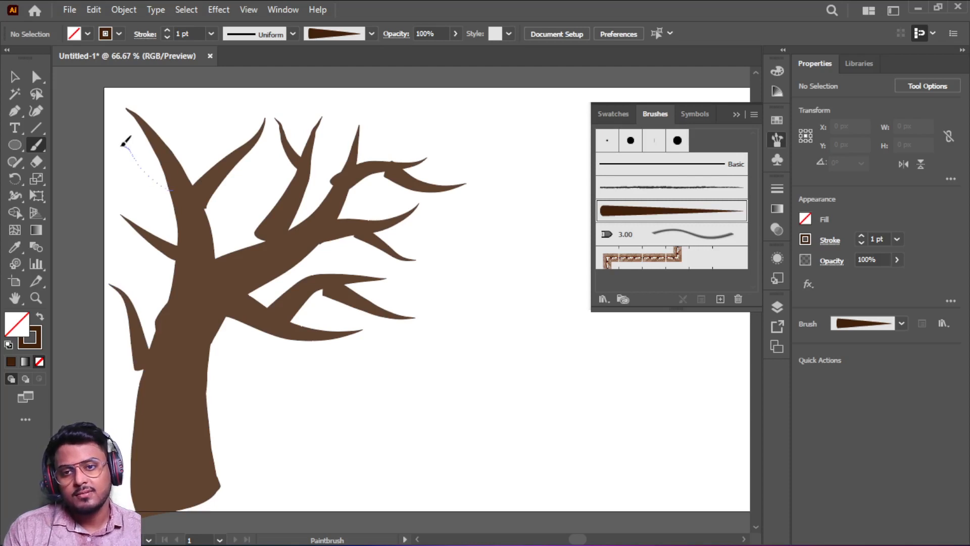
drag(125, 143, 118, 145)
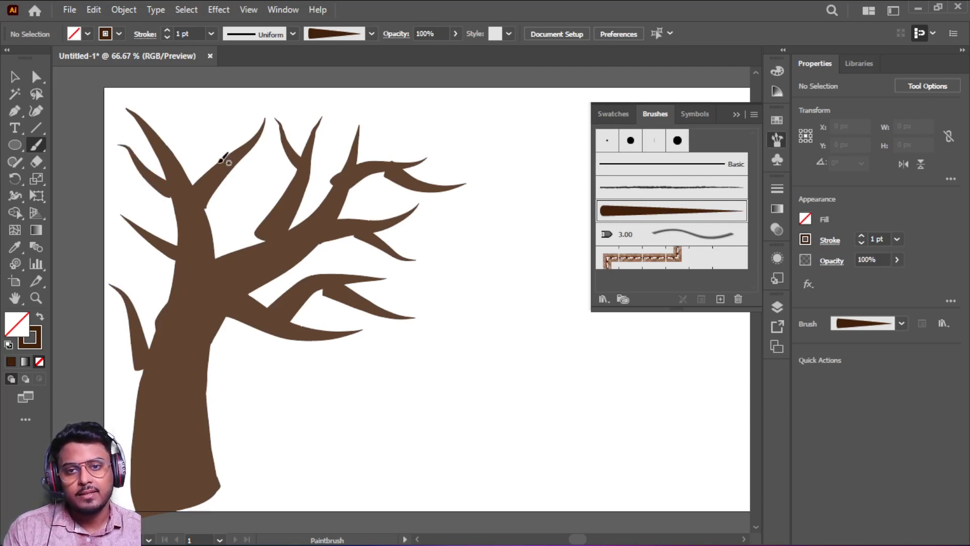
- Paint a wavy twig on the upper branch, an upturned twig on the low right branch, and a forked twig at the middle branch's tip
drag(220, 95, 207, 93)
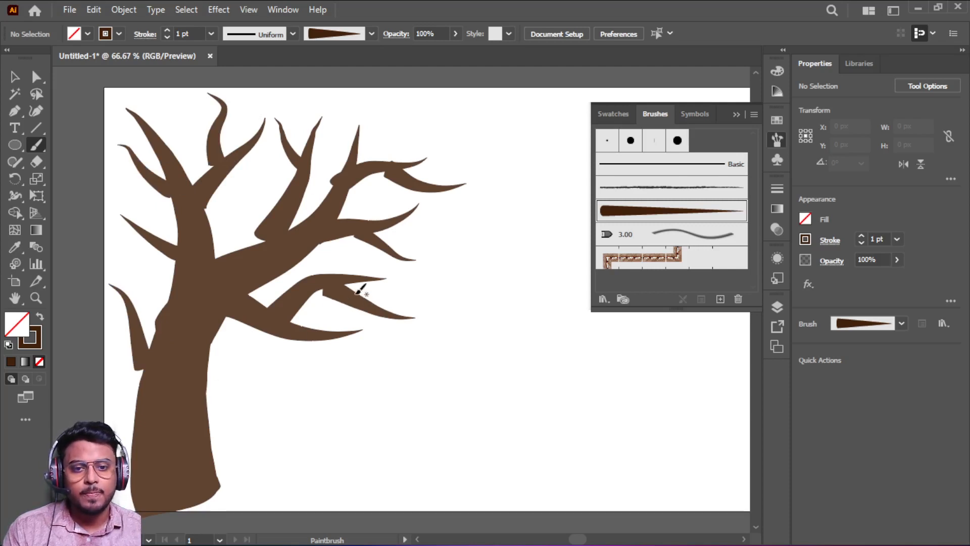
drag(440, 284, 452, 272)
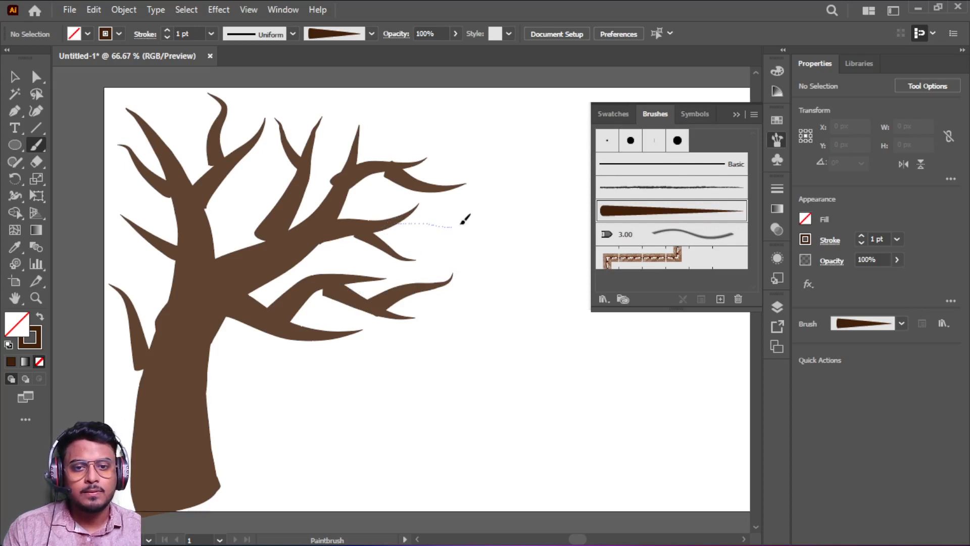
mouse_move(464, 220)
mouse_down()
mouse_move(472, 195)
mouse_move(446, 227)
mouse_move(466, 250)
mouse_up()
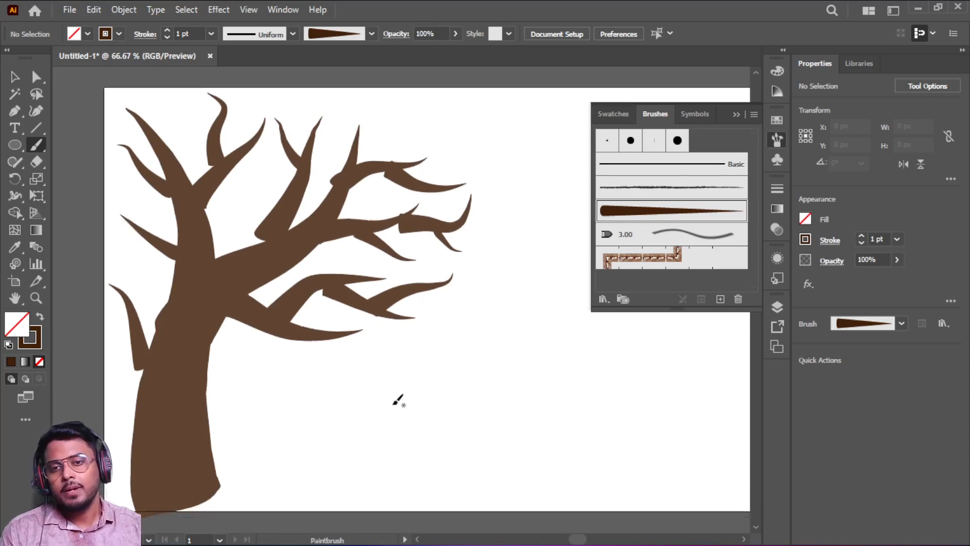
- Move the outer twigs of the middle and low right branches inward so their blunt bases tuck into their parent branches
click(16, 77)
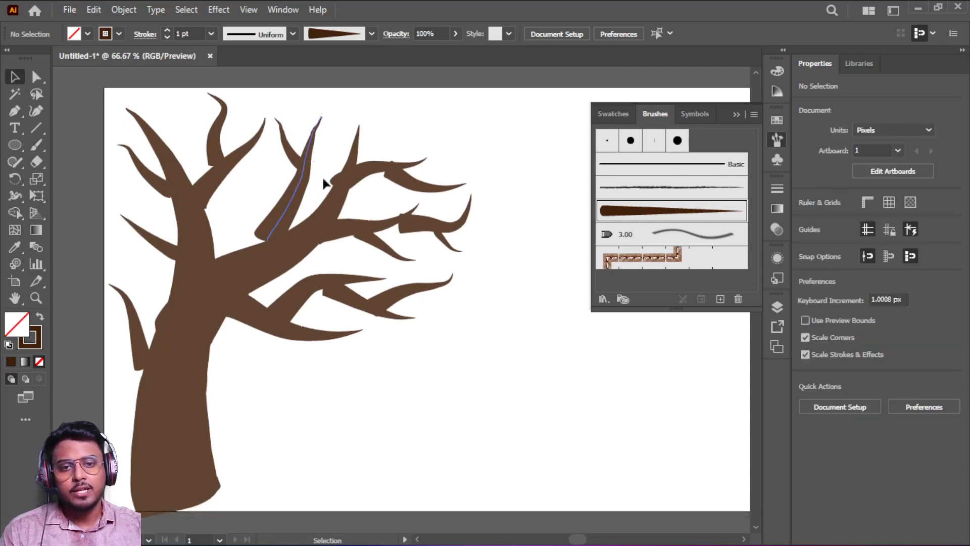
scroll(393, 215, up, 2)
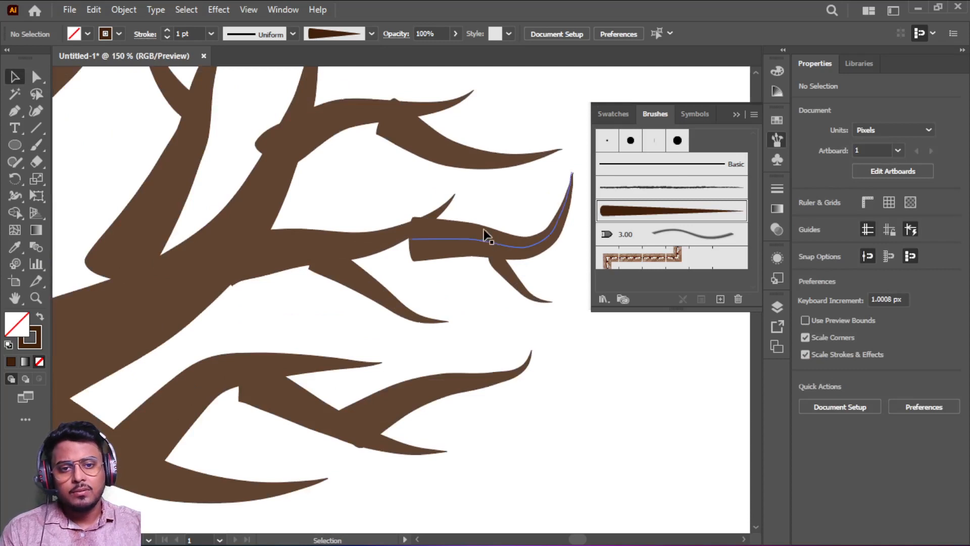
drag(427, 256, 375, 260)
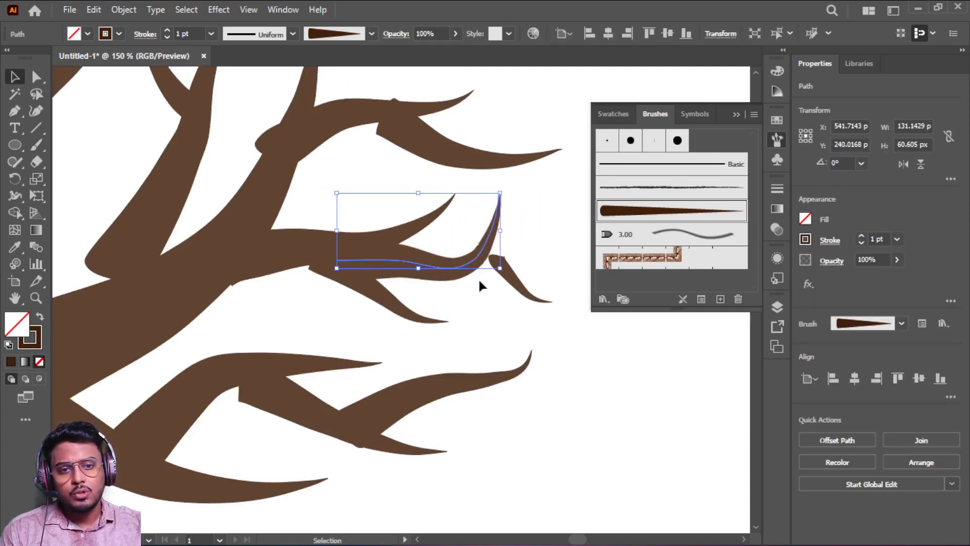
click(522, 282)
drag(523, 286, 480, 294)
drag(279, 410, 232, 411)
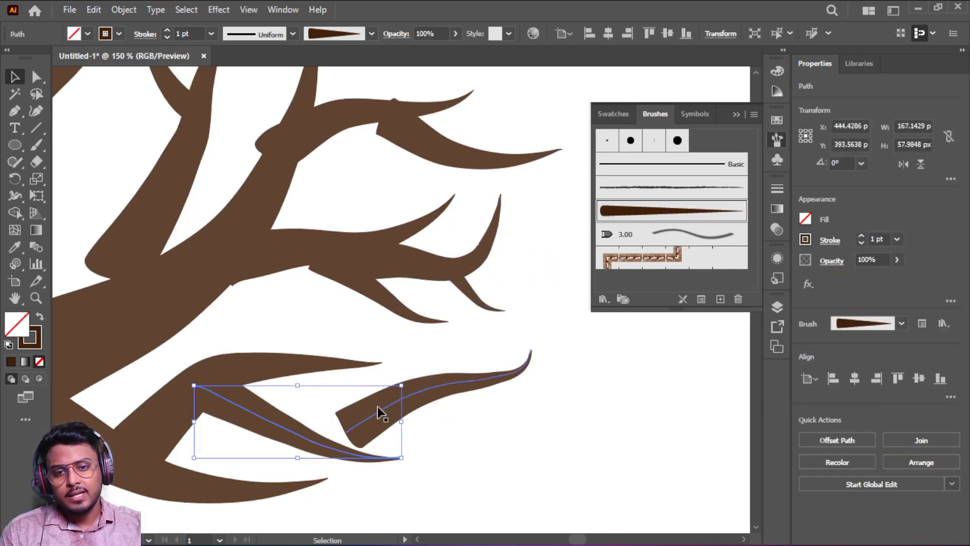
drag(465, 385, 303, 340)
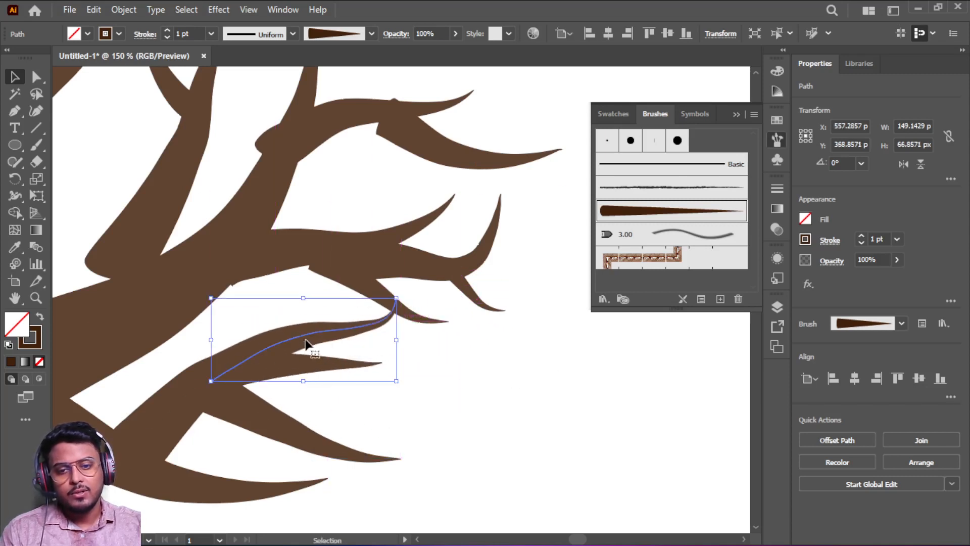
- Nudge the middle branch's upturned end twig up slightly and move its lower offshoot inward to hide both bases
drag(353, 232, 411, 368)
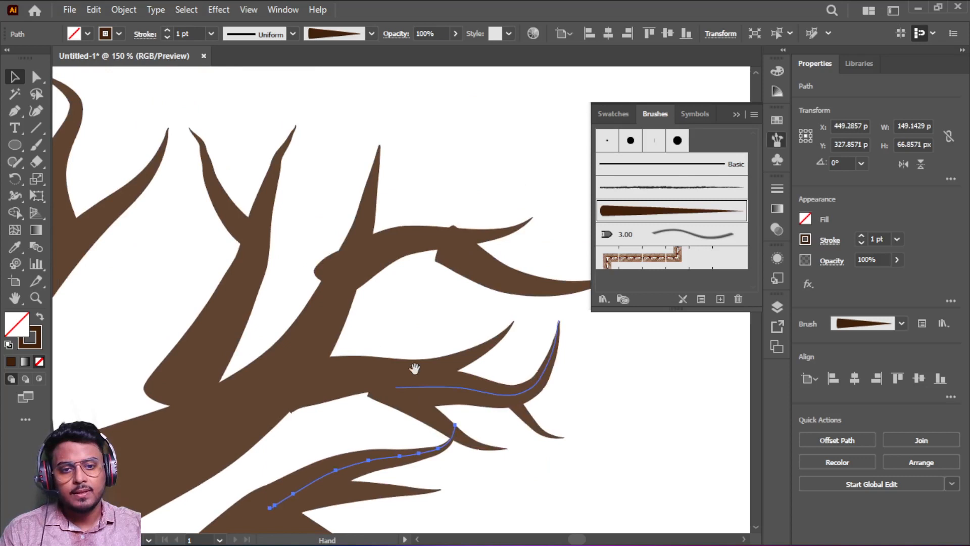
click(406, 407)
mouse_move(405, 408)
mouse_down()
mouse_move(387, 396)
mouse_move(403, 402)
mouse_up()
drag(441, 429, 424, 426)
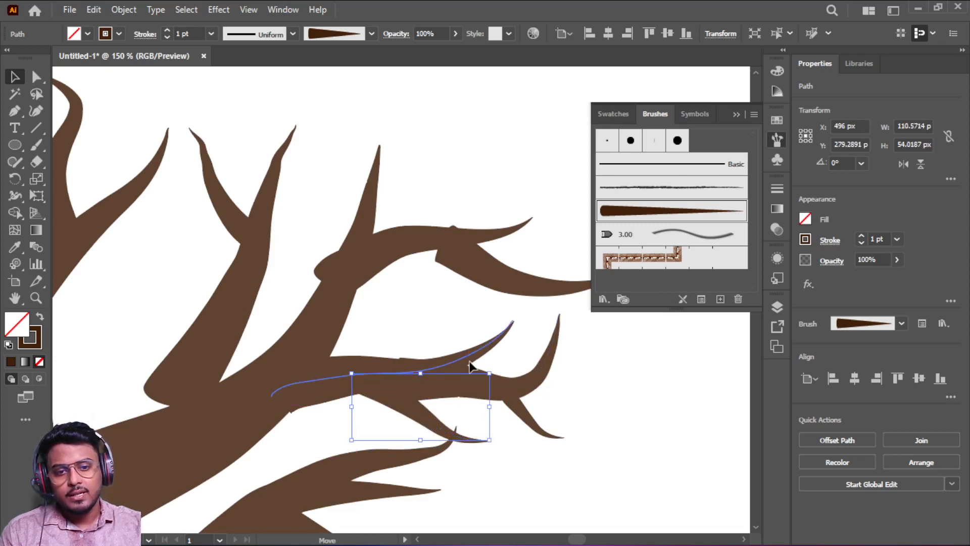
- Move the lower twig of the upper right branch inward across the main limb, and shift that branch's curved stroke down
click(472, 364)
drag(494, 271, 299, 325)
key(ctrl+z)
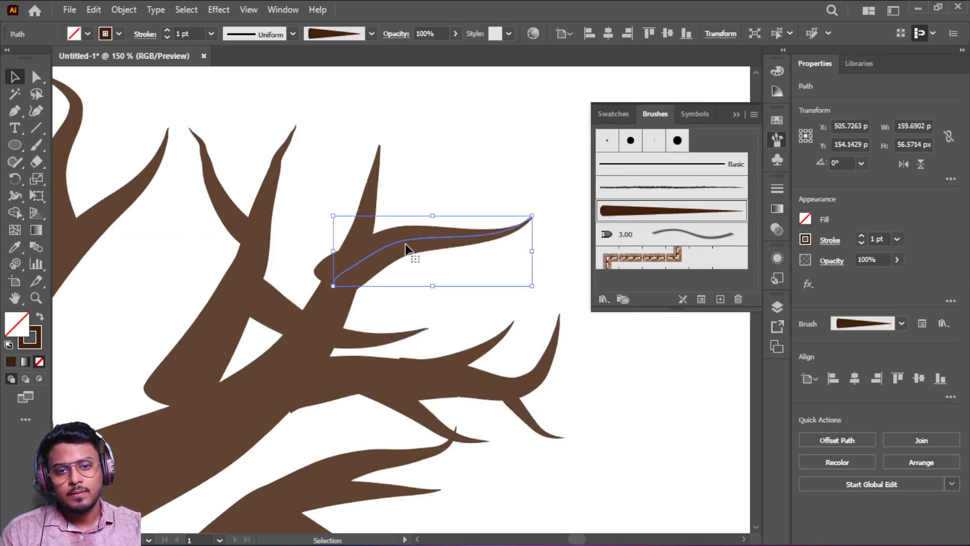
drag(412, 247, 395, 289)
- Lower the central upright branch into the main limb and move its left twig down to rejoin it
drag(293, 186, 559, 173)
click(471, 329)
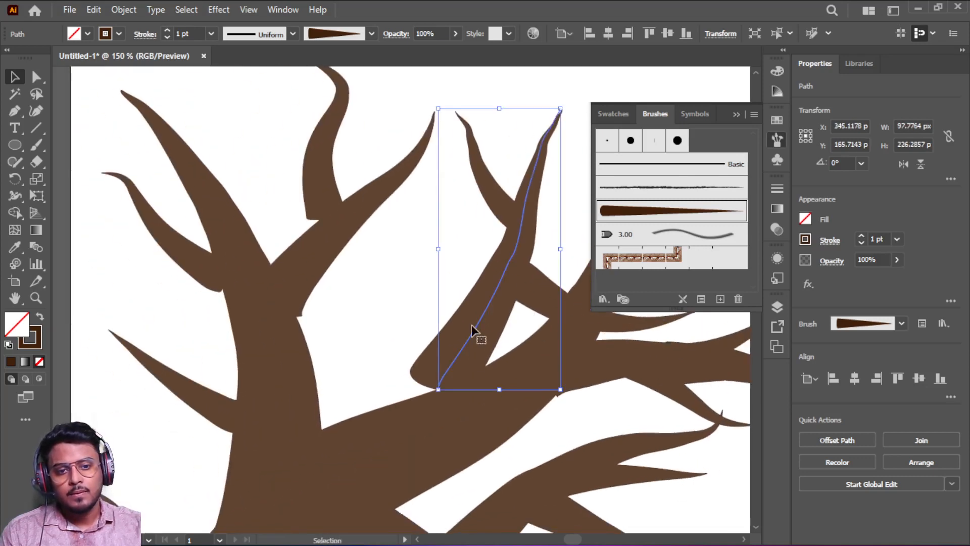
drag(471, 329, 472, 369)
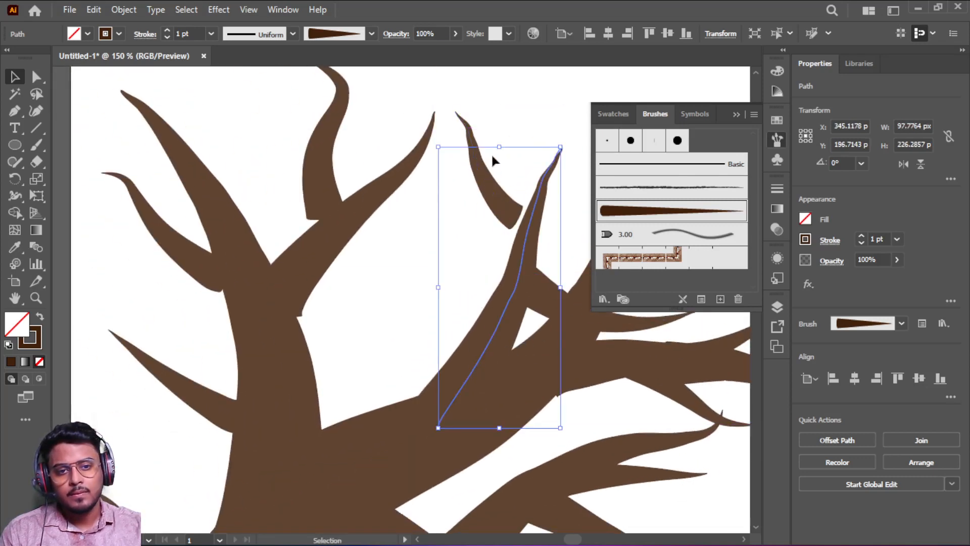
double_click(489, 197)
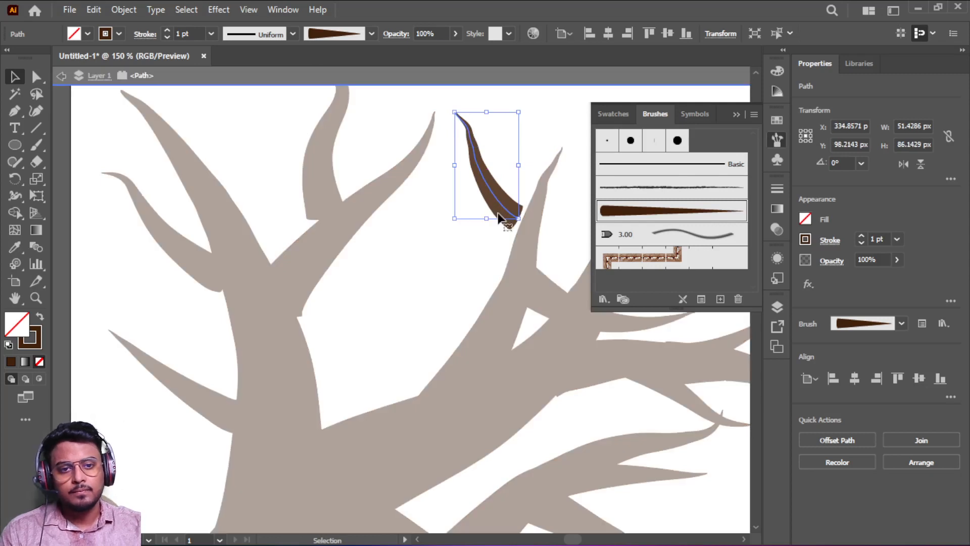
double_click(430, 251)
drag(481, 191, 498, 216)
- Move the wavy twig at the tree's top down so its base merges into the branch below
click(314, 154)
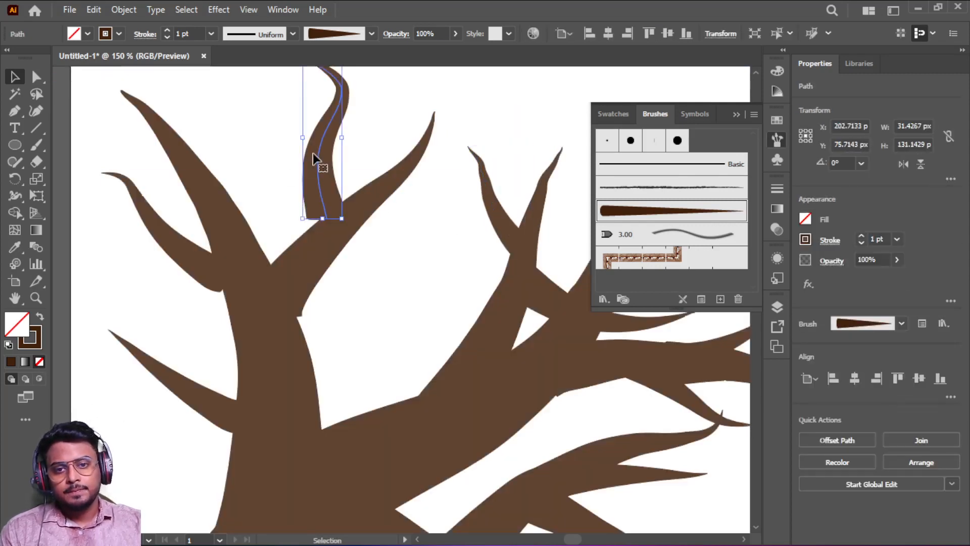
double_click(313, 156)
double_click(424, 206)
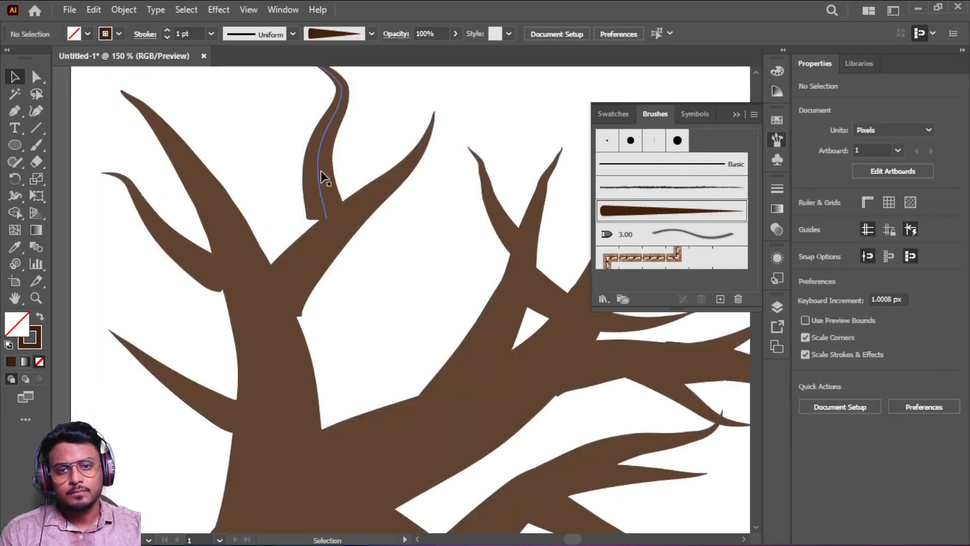
drag(323, 177, 319, 197)
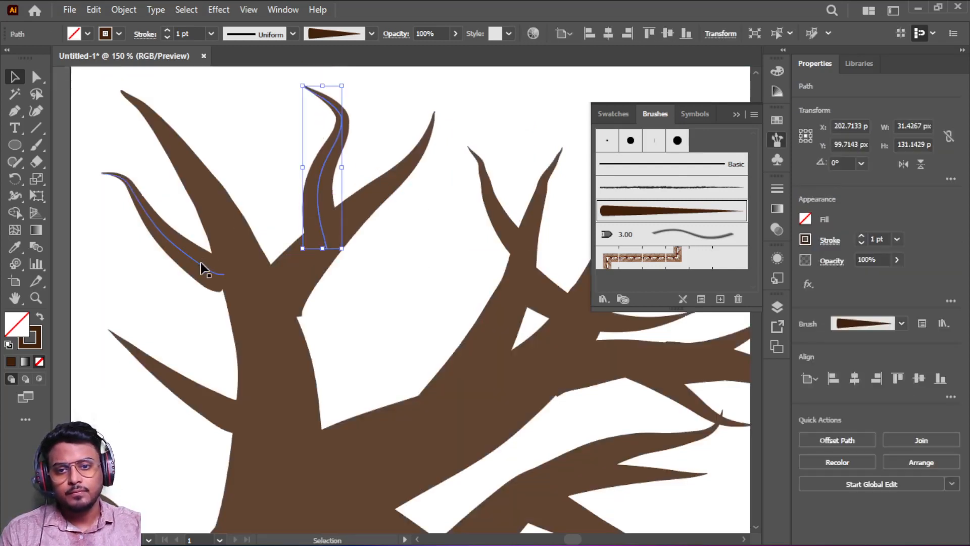
- Move the three twigs on the trunk's left side inward so their bases are hidden in the trunk
drag(189, 254, 205, 260)
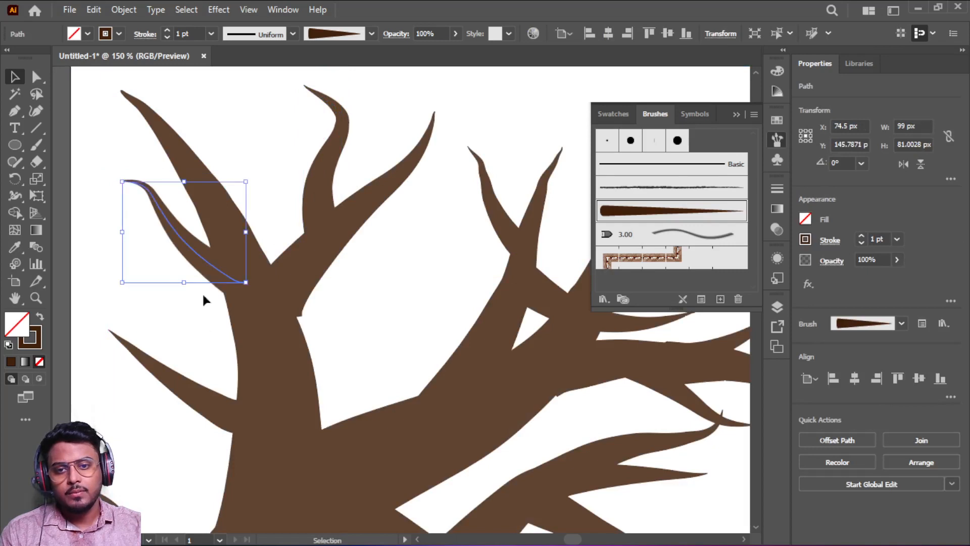
drag(189, 403, 212, 408)
scroll(223, 384, down, 5)
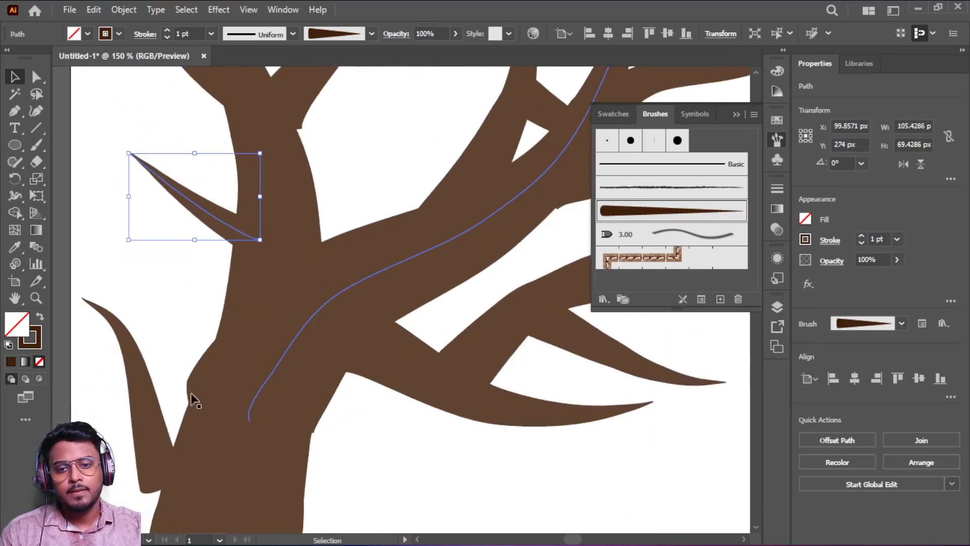
drag(145, 422, 169, 442)
scroll(234, 397, down, 3)
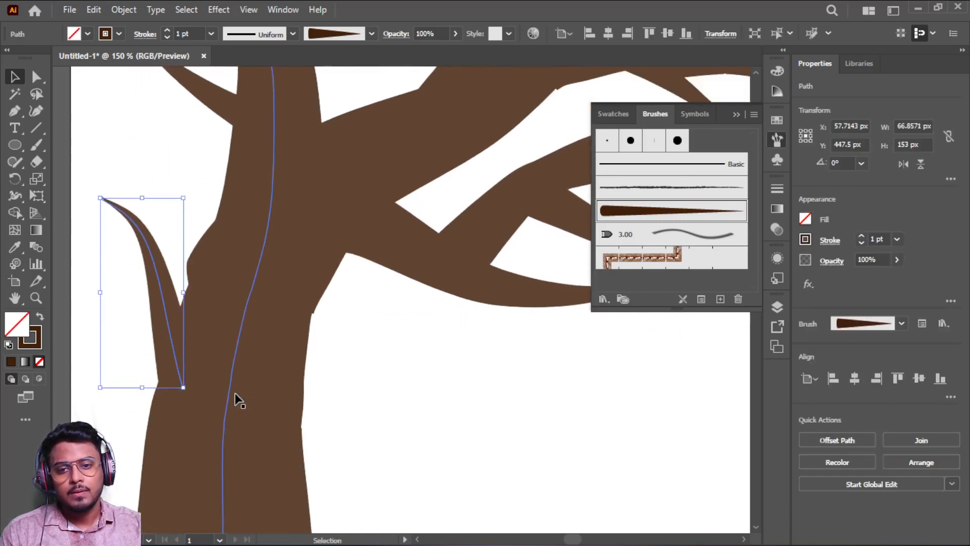
scroll(235, 400, down, 2)
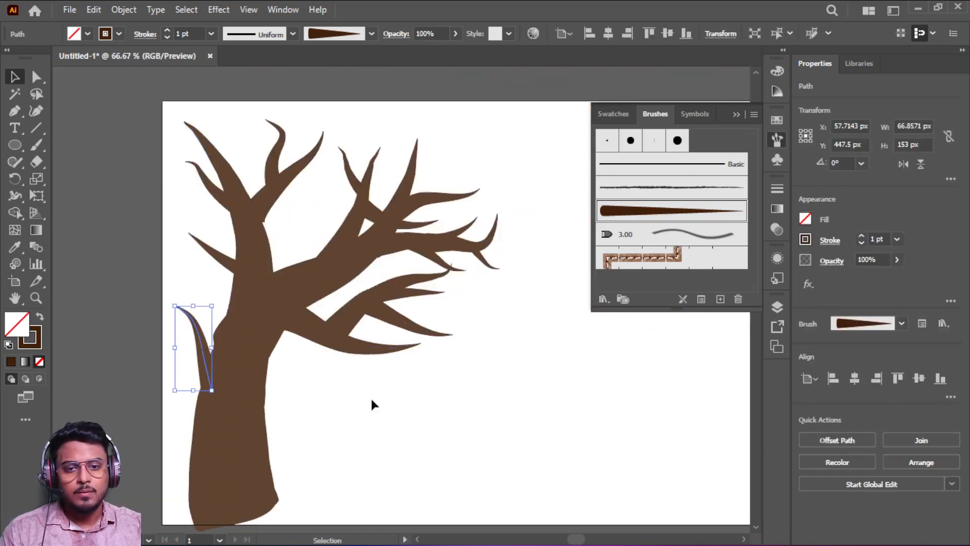
click(237, 499)
click(468, 445)
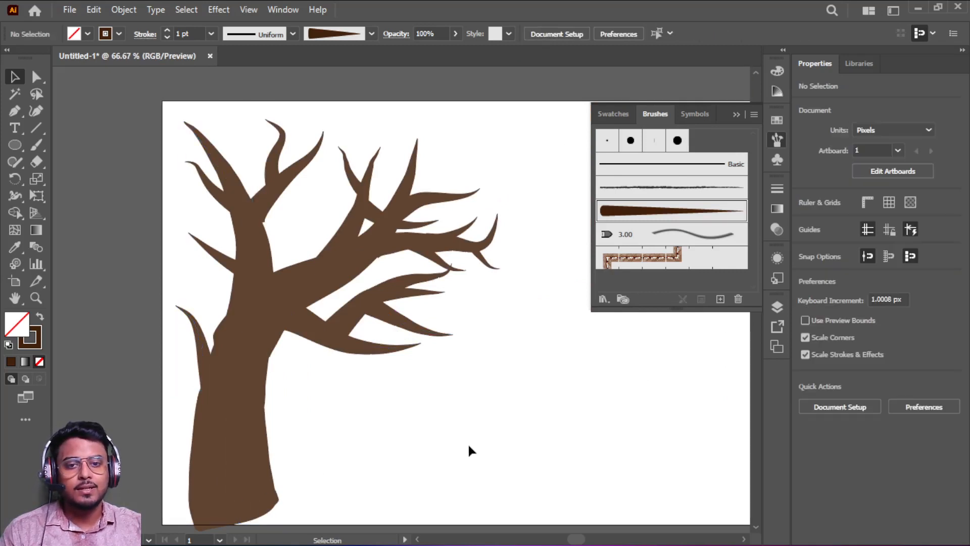
- Shift the wavy top twig slightly left and lower the branch beneath it to blend its base into the trunk
double_click(266, 211)
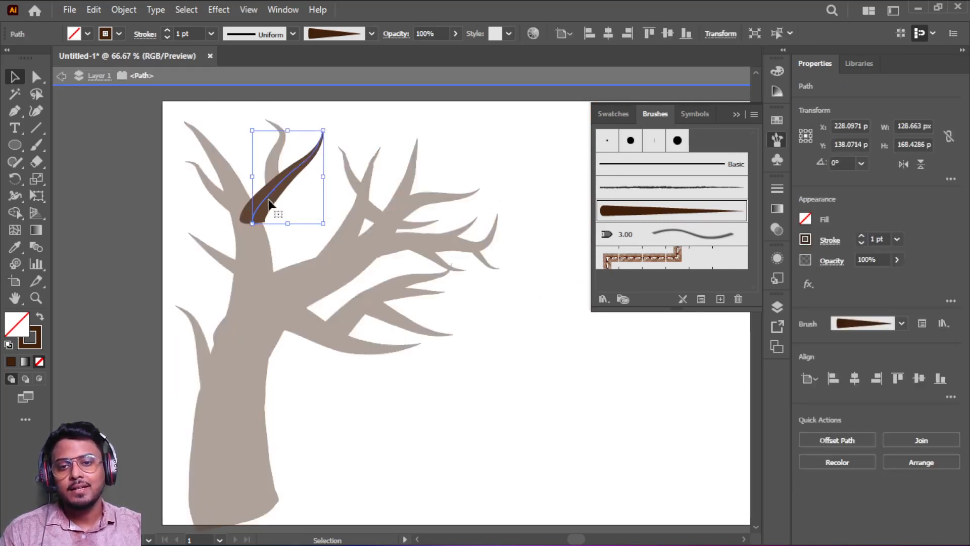
click(283, 238)
double_click(283, 235)
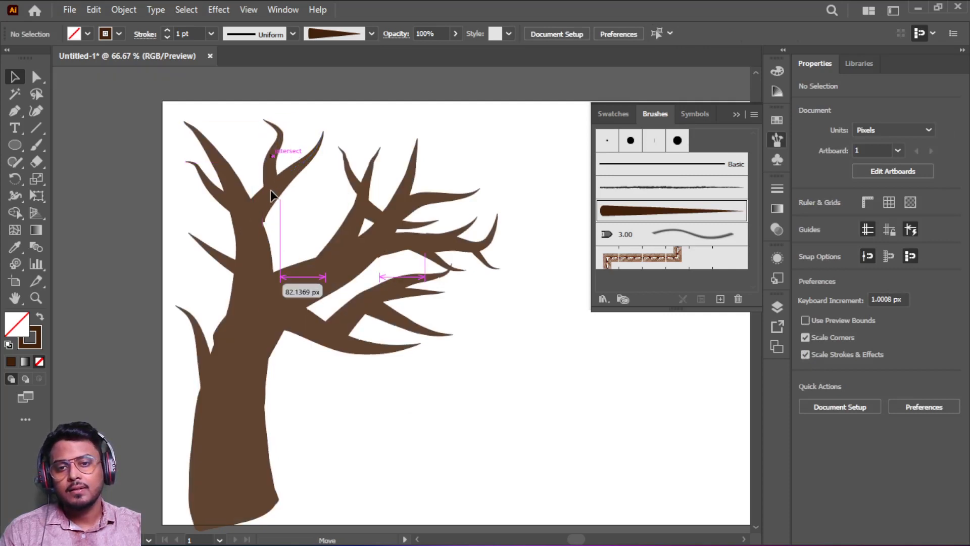
click(268, 218)
drag(266, 212, 267, 218)
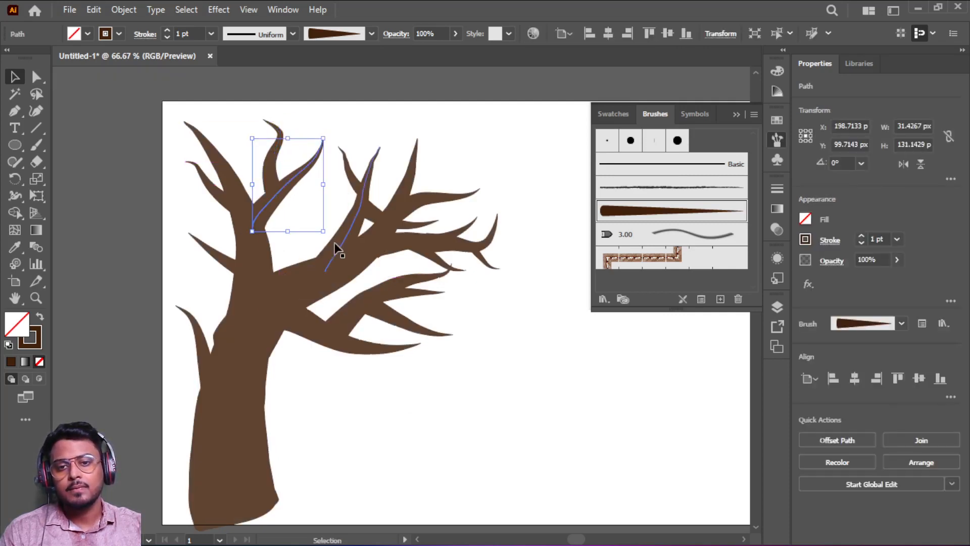
click(457, 395)
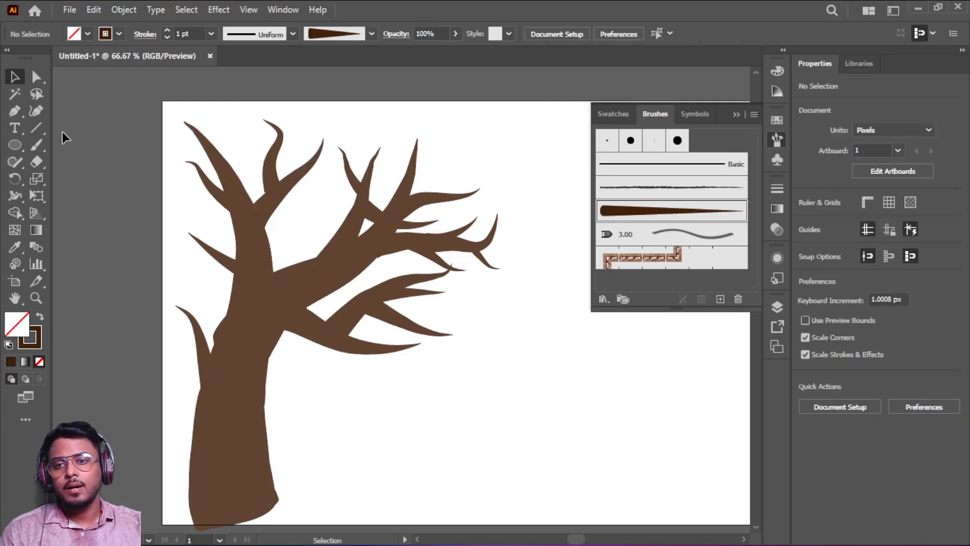
- Select the anchor points at the trunk's lower end with the Direct Selection tool
click(36, 79)
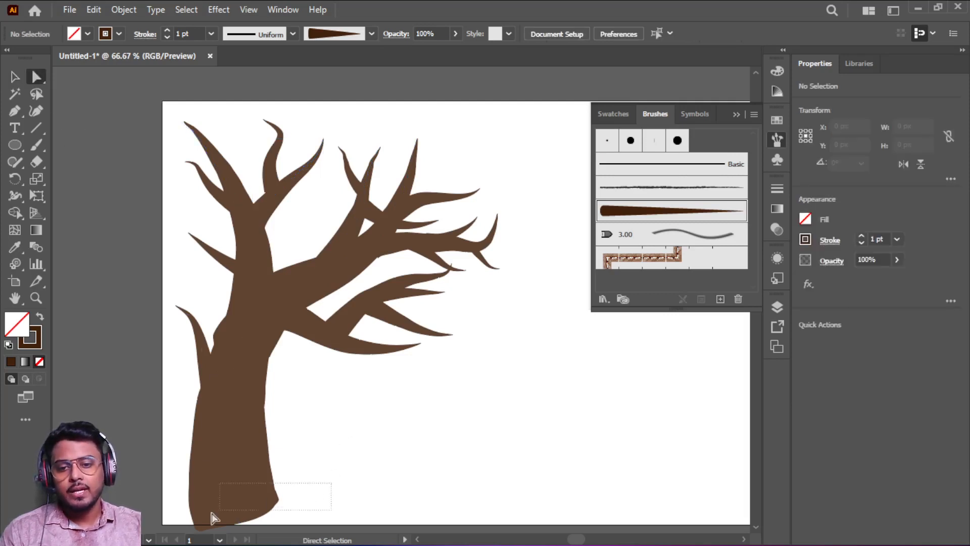
drag(212, 516, 207, 526)
scroll(286, 507, down, 3)
drag(344, 430, 157, 470)
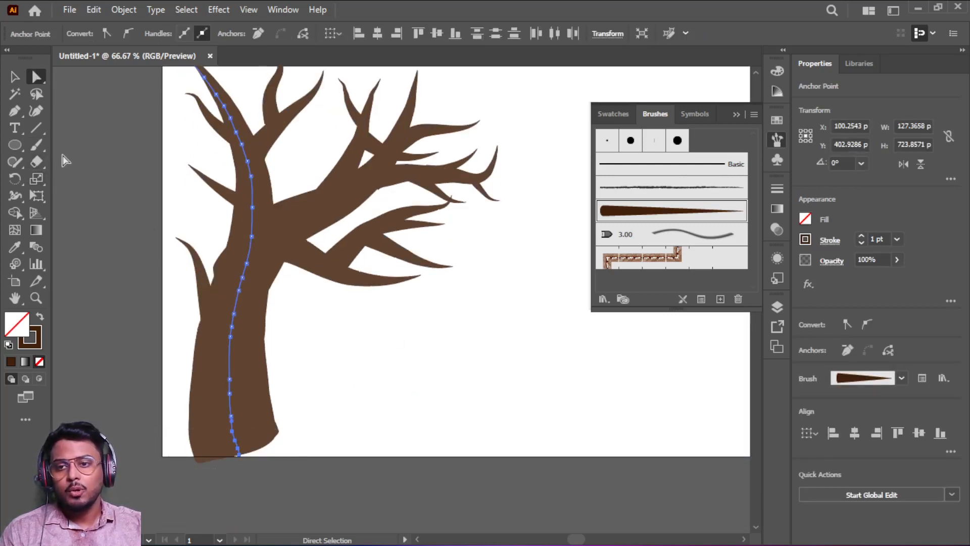
- Try to even out the trunk's base with a Blob Brush stroke and undo it
click(35, 148)
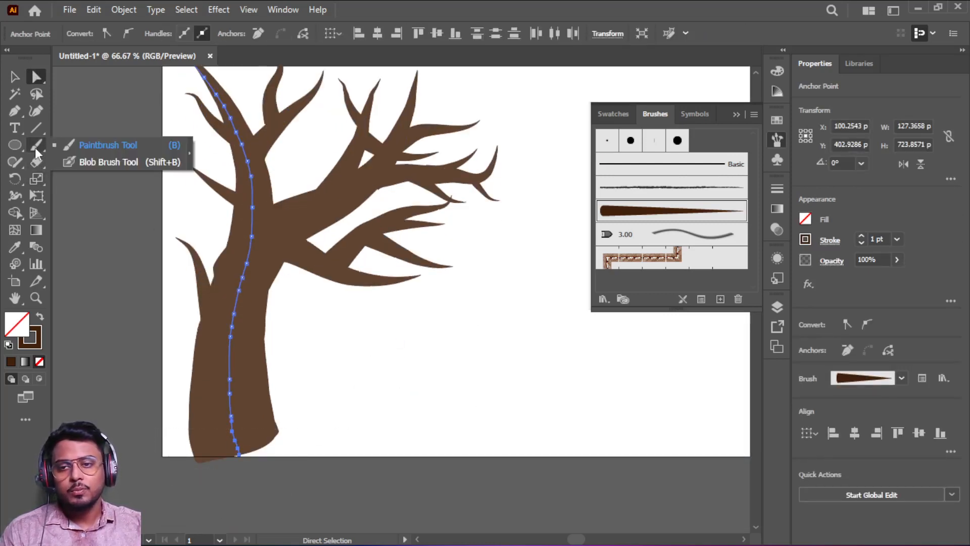
click(106, 162)
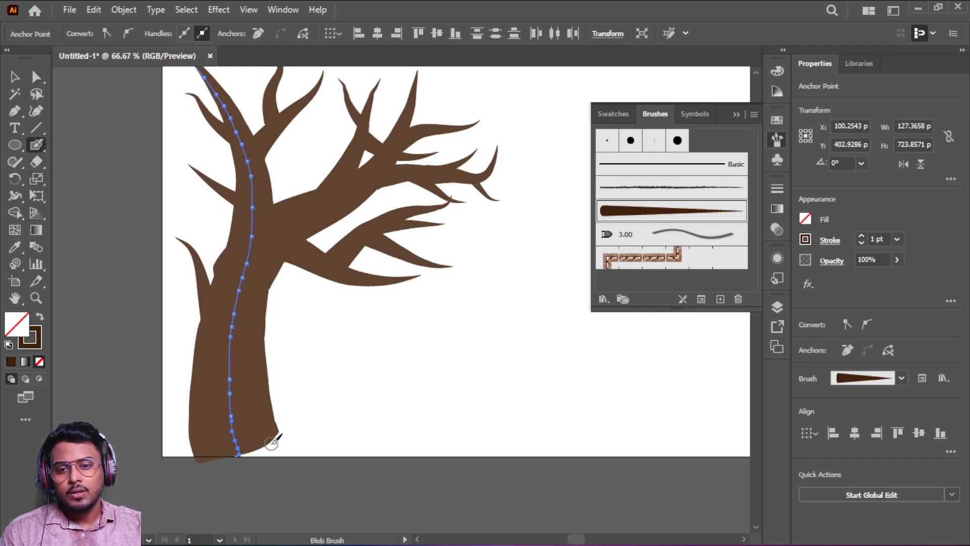
drag(272, 442, 229, 452)
key(ctrl+shift+a)
key(a)
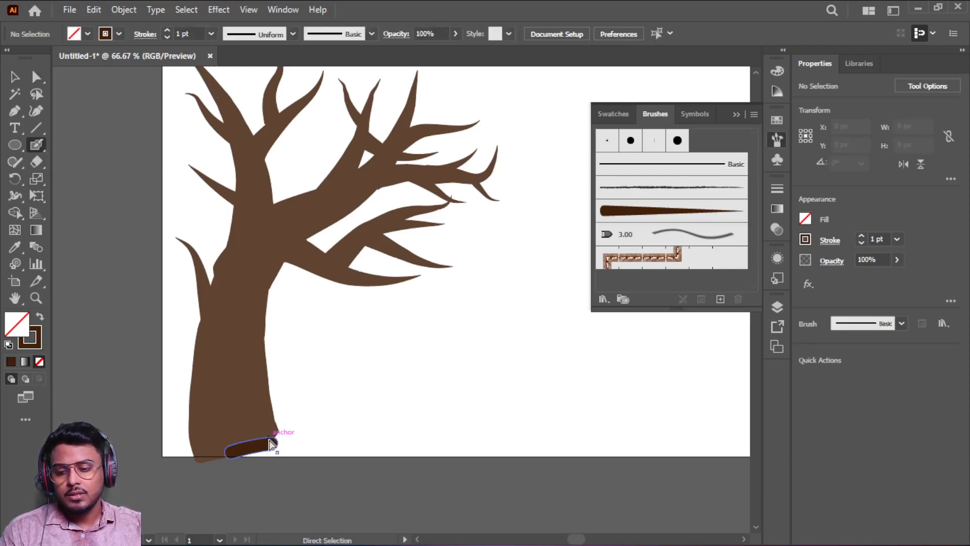
key(ctrl+z)
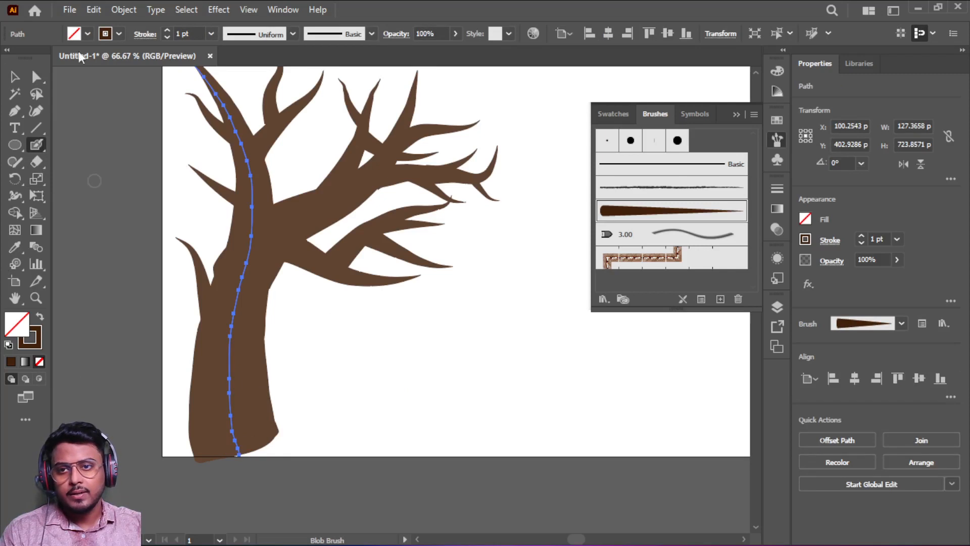
- Try swapping the trunk's fill and stroke colors, undo the swap, and return to the Selection tool
click(40, 316)
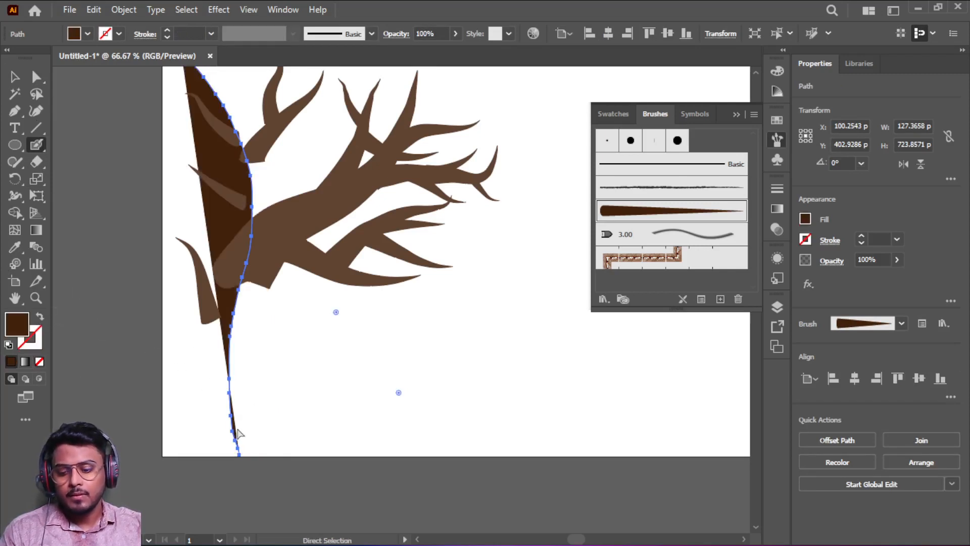
key(ctrl+z)
scroll(384, 353, up, 3)
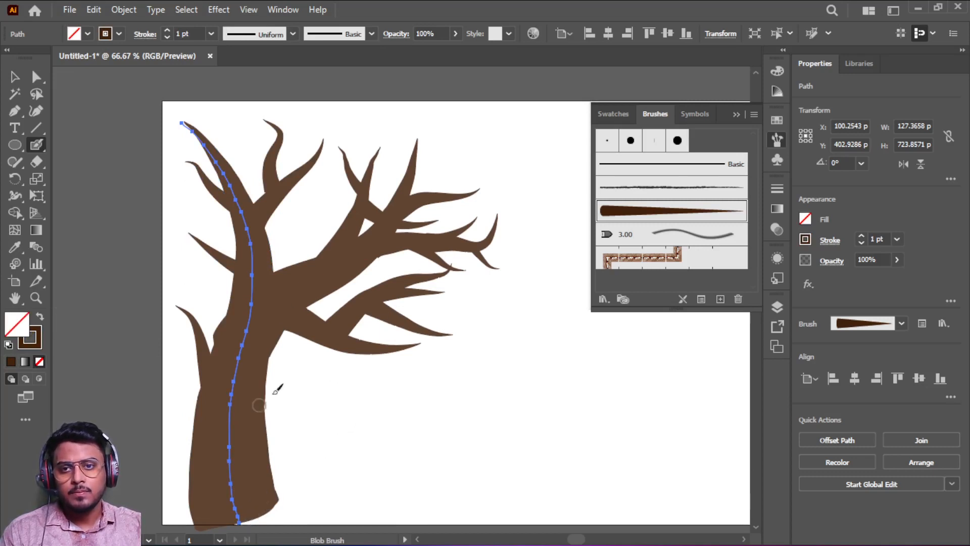
click(15, 77)
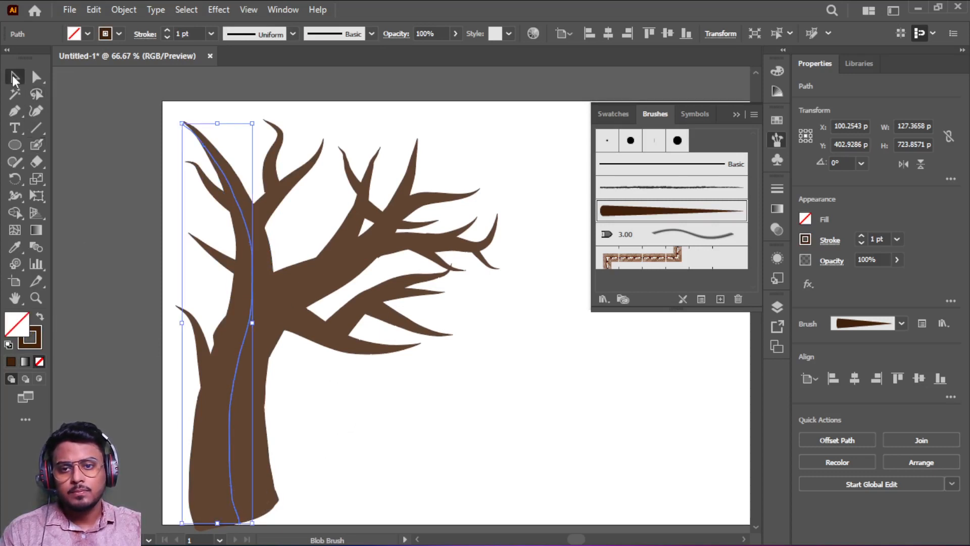
- Try to extend the lower edge of the trunk with Blob Brush strokes and undo them
click(407, 404)
scroll(406, 405, down, 4)
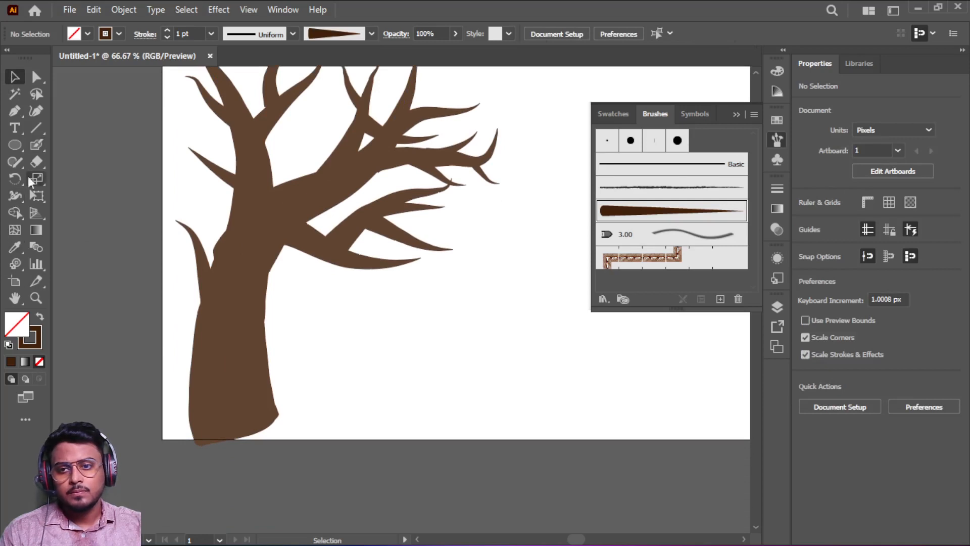
drag(38, 146, 94, 161)
drag(279, 424, 234, 433)
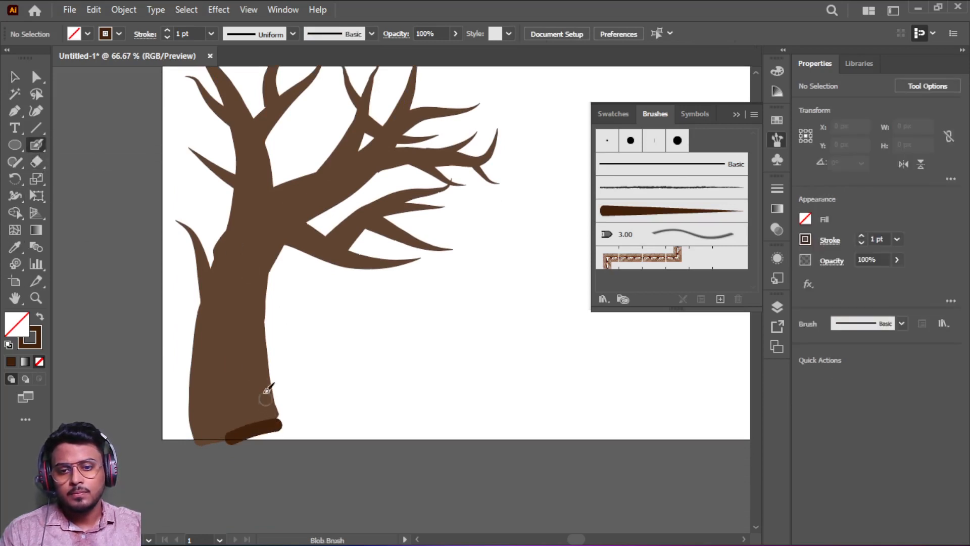
drag(251, 343, 296, 429)
key(ctrl+z)
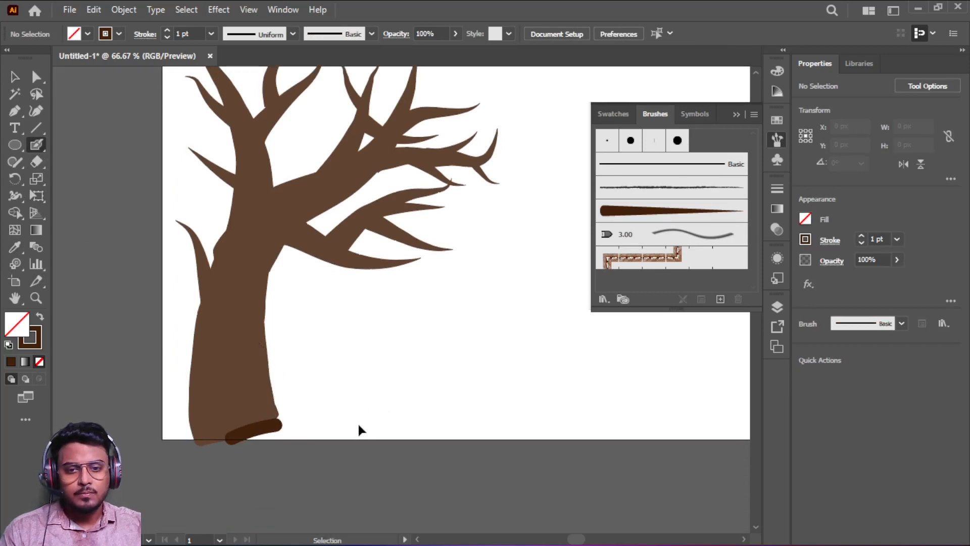
key(ctrl+z)
scroll(360, 415, up, 2)
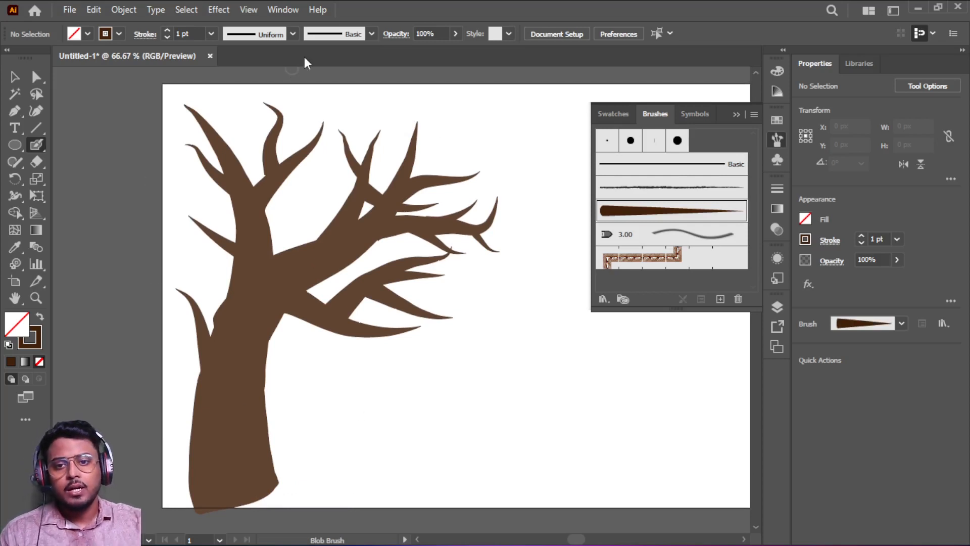
- Select all of the tree's brush strokes, expand their appearance and unite the resulting shapes into one
click(15, 81)
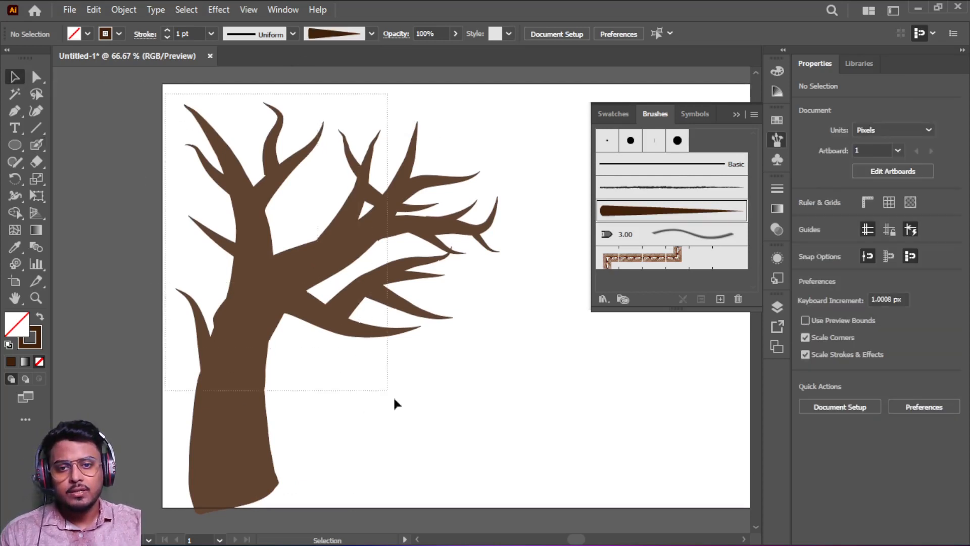
drag(394, 399, 429, 444)
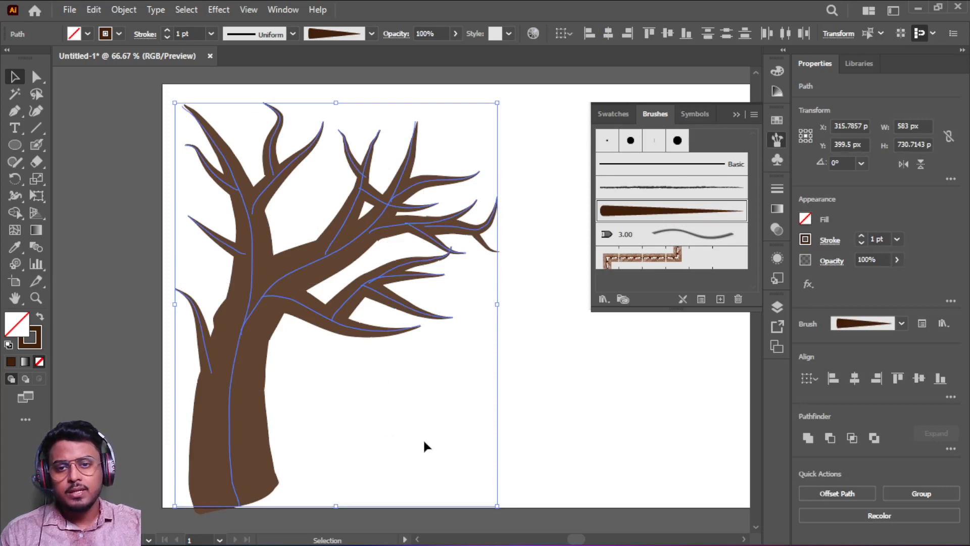
click(134, 11)
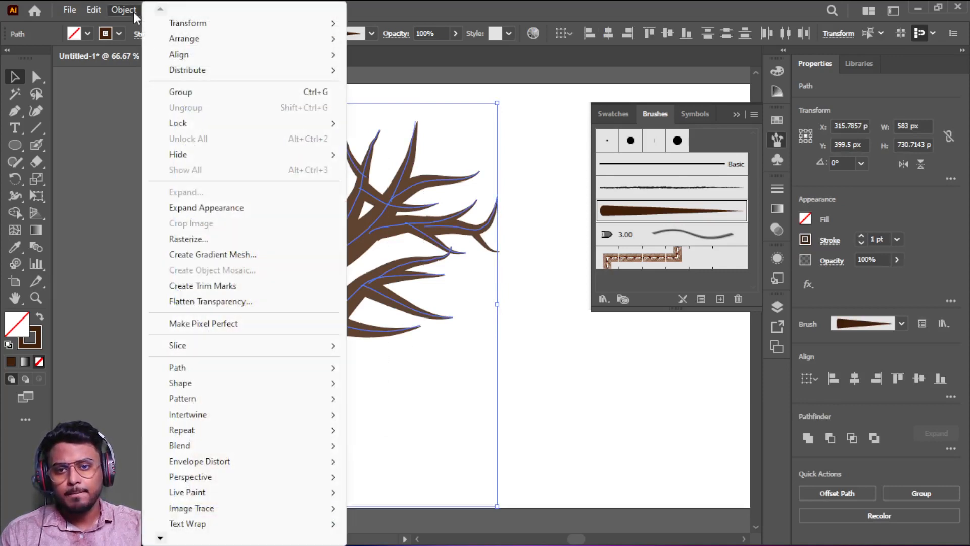
click(221, 214)
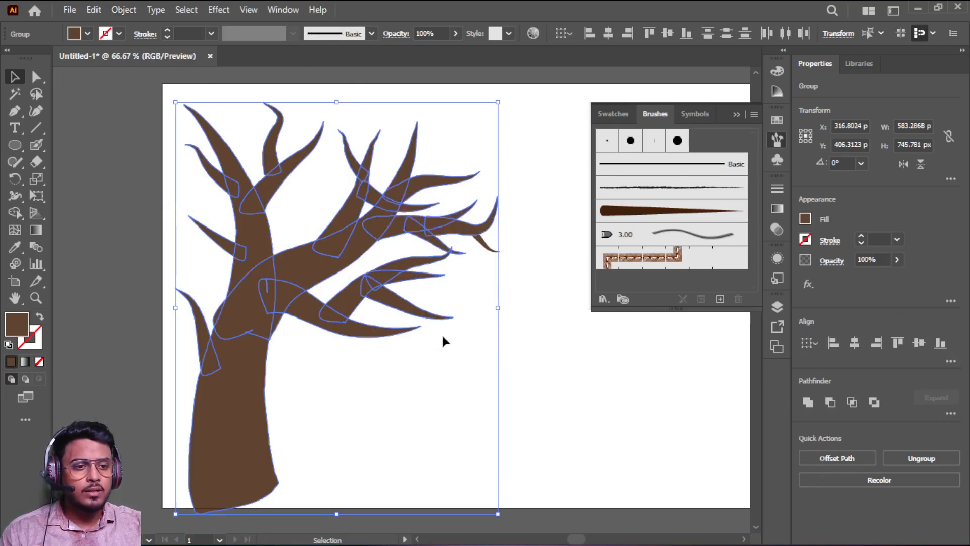
click(808, 403)
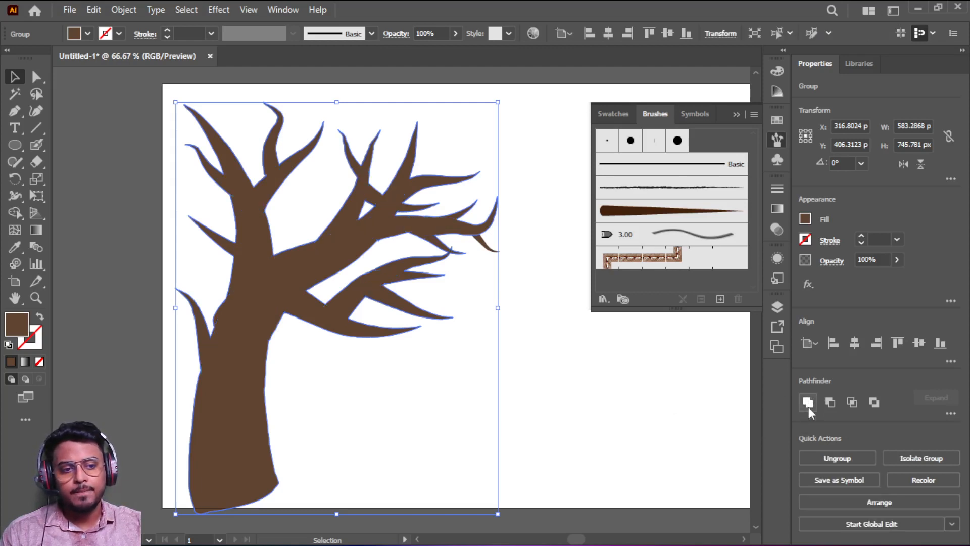
click(395, 390)
click(385, 256)
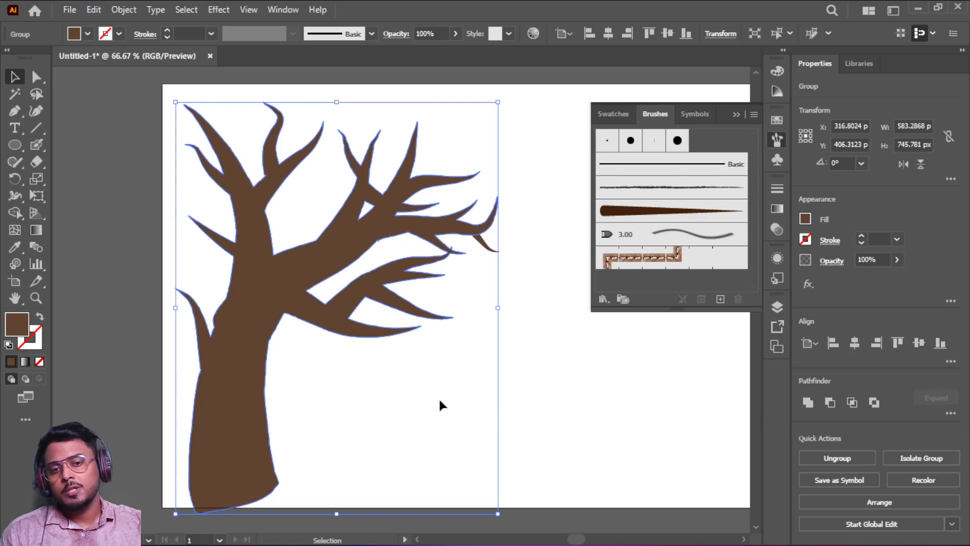
- Move the united tree down and toward the artboard's left edge, and delete the stray twig left behind
drag(248, 330, 226, 338)
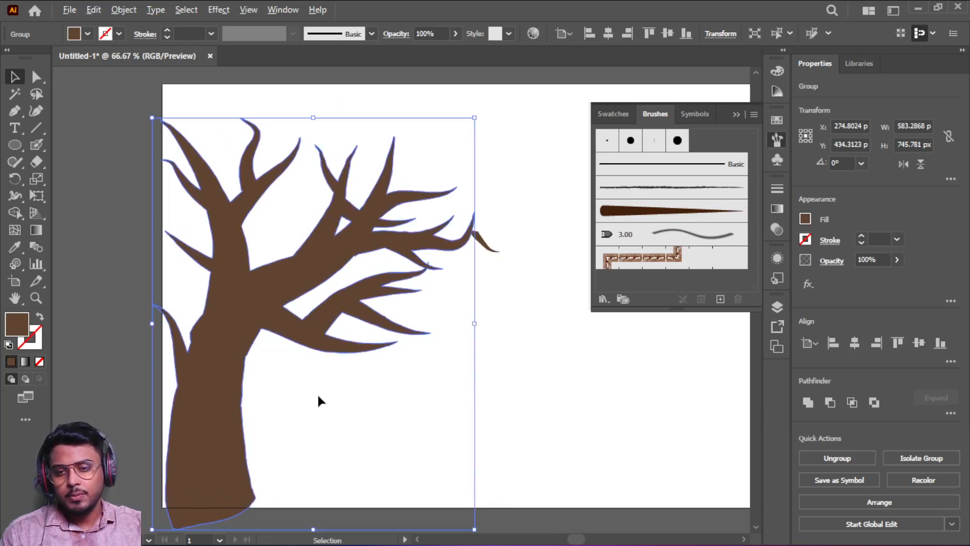
scroll(319, 401, up, 2)
scroll(319, 401, down, 2)
scroll(318, 401, up, 1)
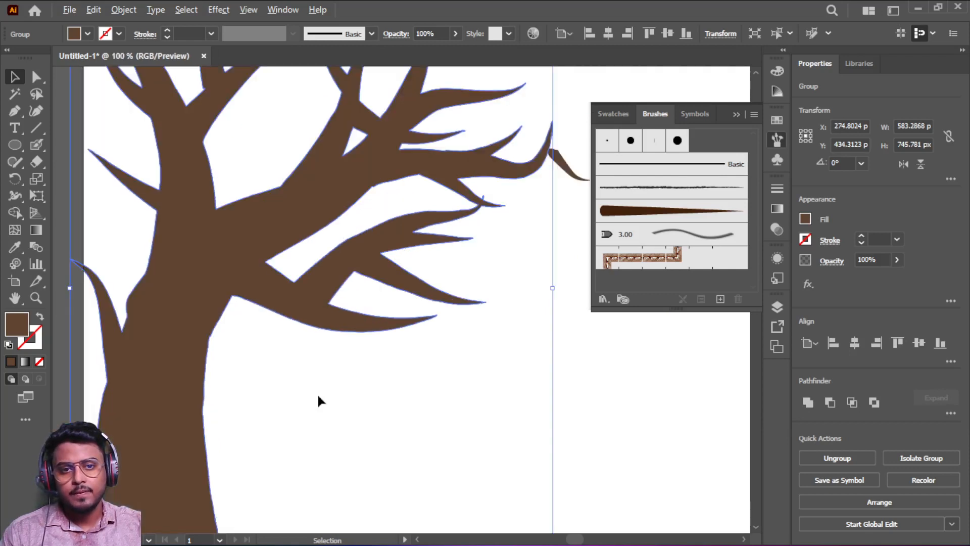
scroll(318, 401, down, 1)
drag(526, 365, 480, 382)
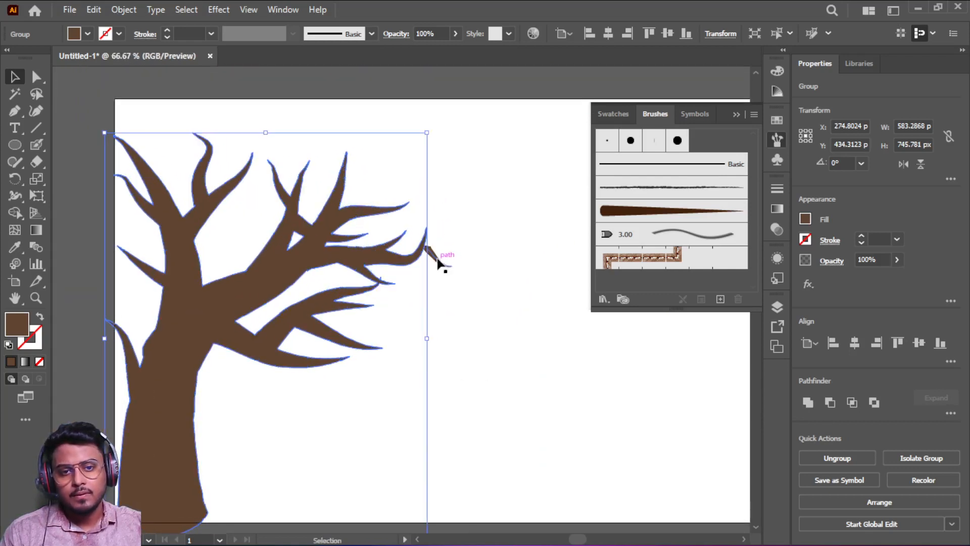
click(435, 258)
key(Delete)
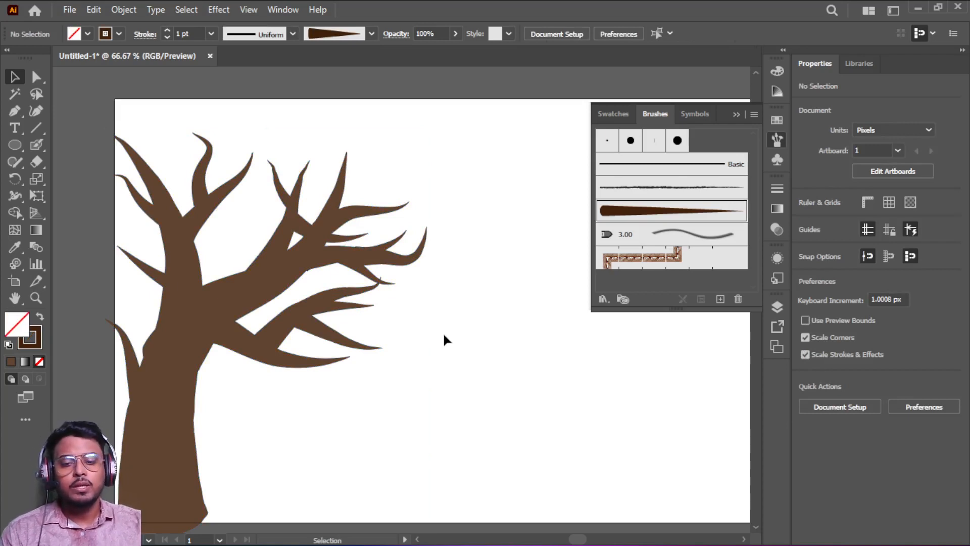
- Try to widen the right side of the trunk's base with dark brown Blob Brush strokes and undo them
click(36, 144)
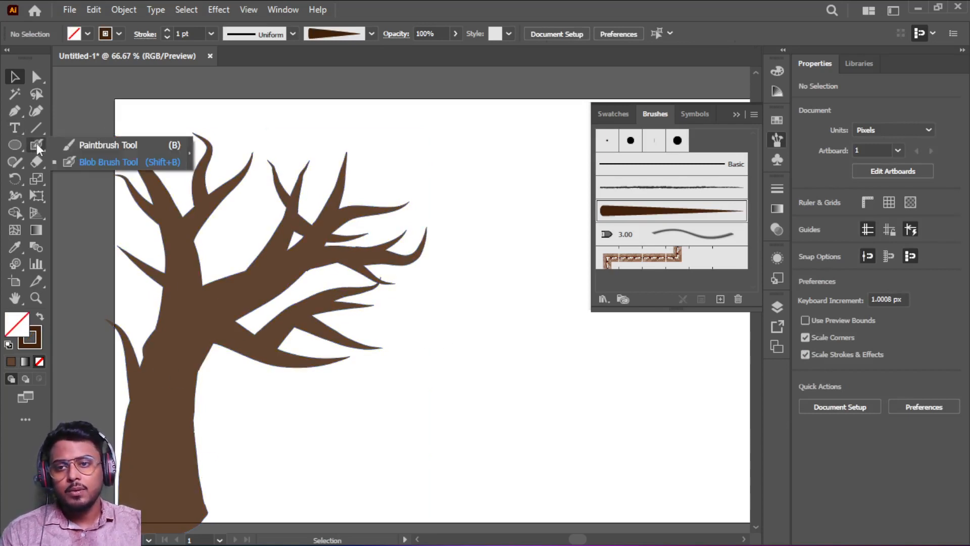
click(86, 158)
mouse_move(204, 505)
mouse_down()
mouse_move(206, 521)
mouse_move(216, 503)
mouse_move(195, 428)
mouse_up()
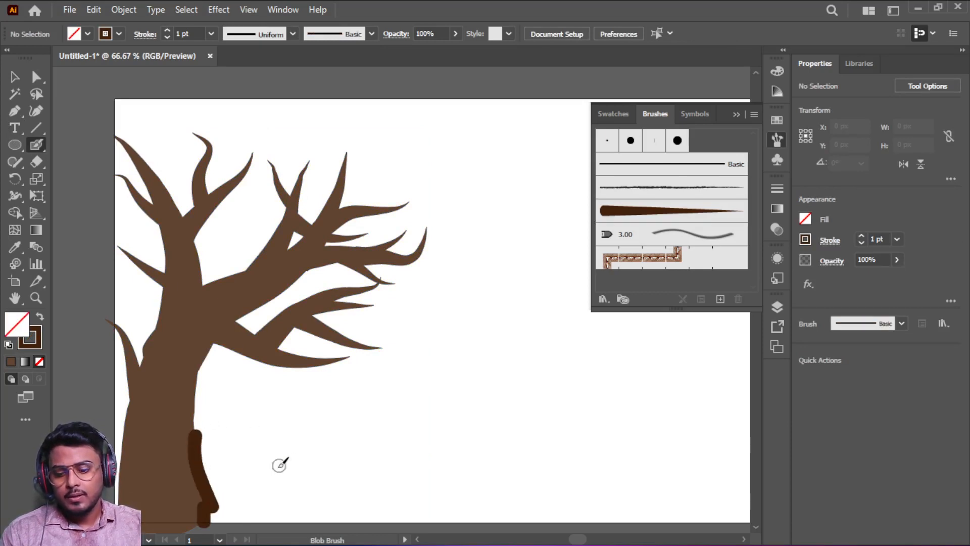
key(v)
key(ctrl+z)
key(ctrl+z)
key(shift+b)
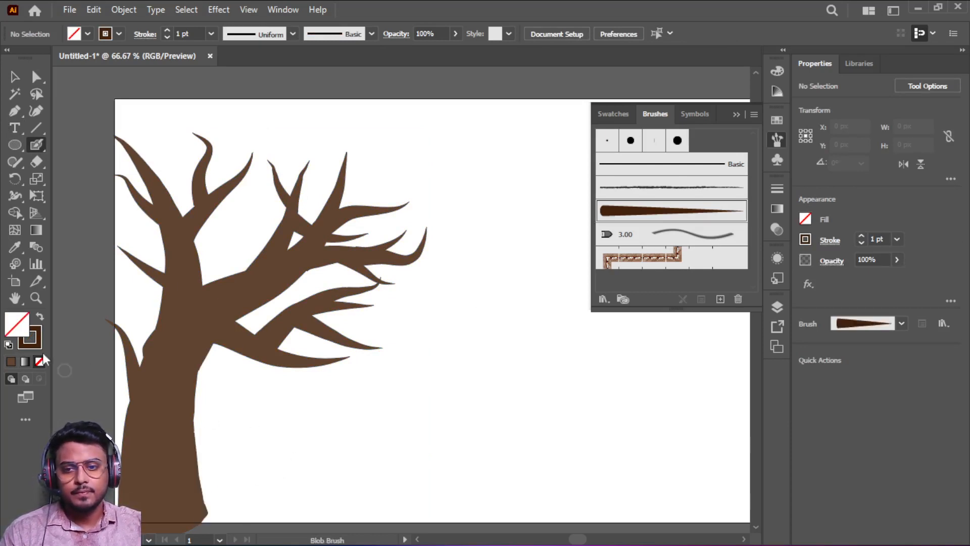
- Swap the fill and stroke colors and sample the tree's brown with the Eyedropper as the painting color
click(40, 318)
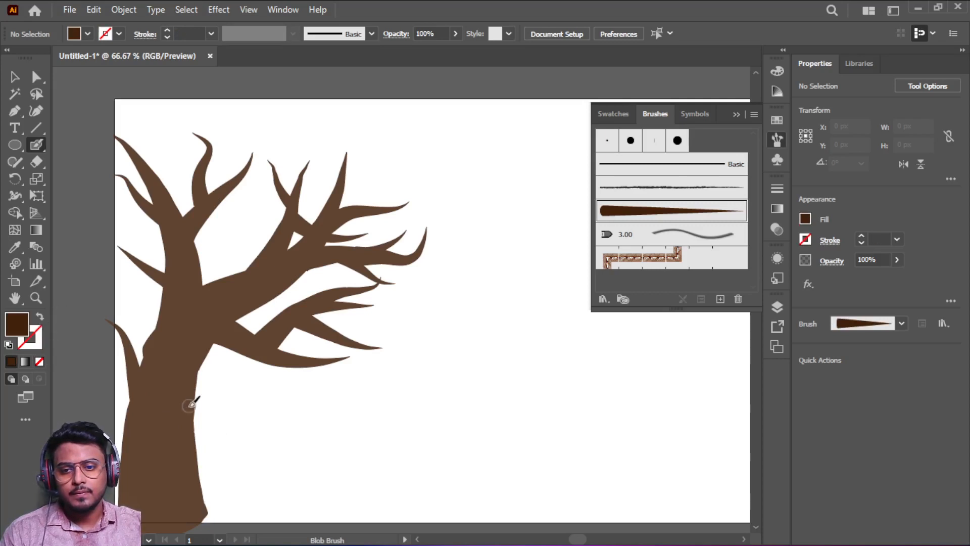
double_click(18, 323)
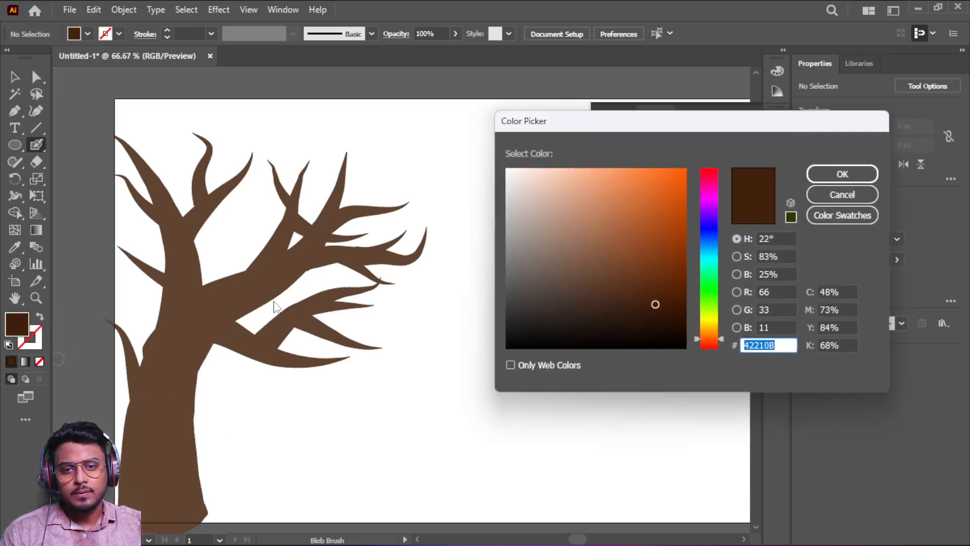
click(841, 194)
click(15, 246)
click(178, 362)
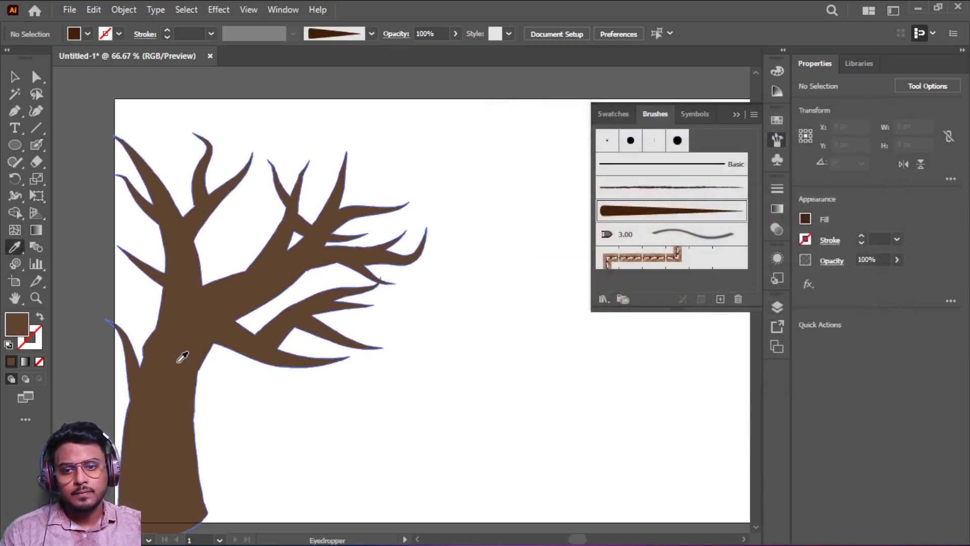
- Paint a wider, flared trunk base with the Blob Brush in the sampled brown and smooth both of its sides
click(35, 146)
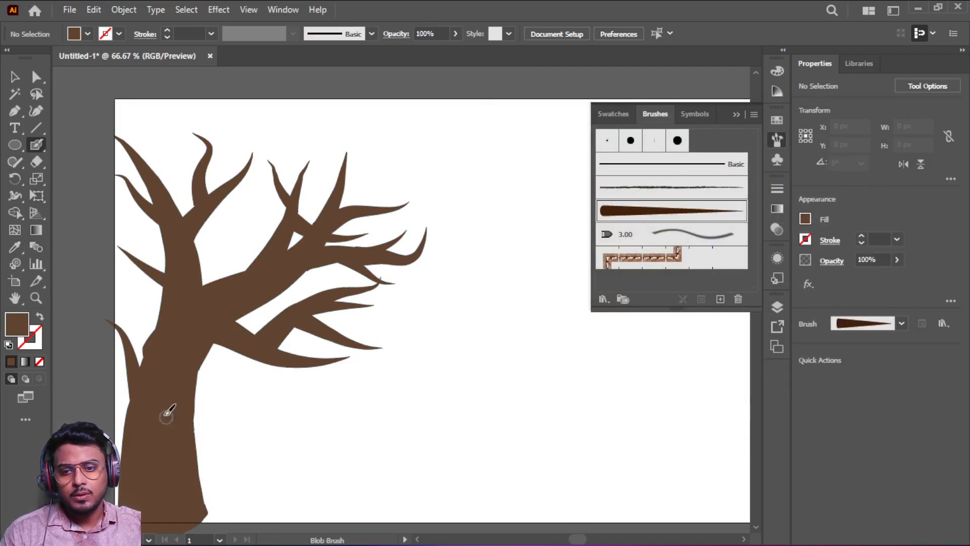
mouse_move(189, 438)
mouse_down()
mouse_move(210, 504)
mouse_move(211, 517)
mouse_move(193, 524)
mouse_move(216, 509)
mouse_move(194, 431)
mouse_move(229, 522)
mouse_move(144, 521)
mouse_up()
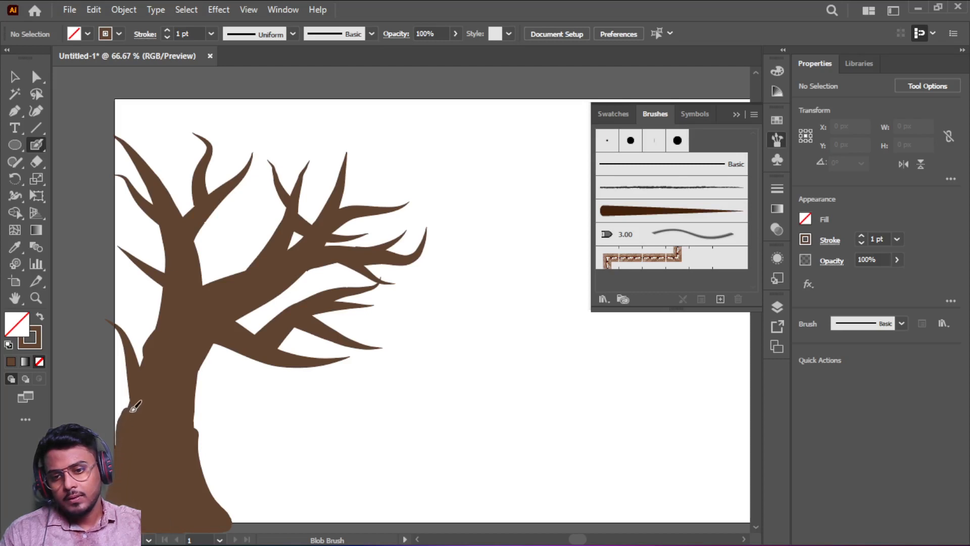
drag(138, 399, 144, 400)
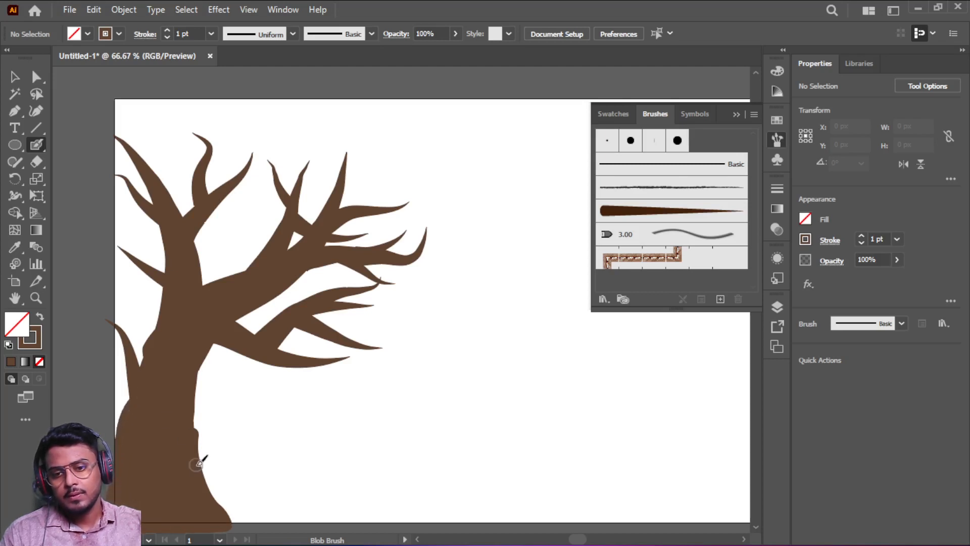
click(187, 424)
mouse_move(197, 439)
mouse_down()
mouse_move(230, 511)
mouse_move(219, 519)
mouse_up()
scroll(207, 504, up, 2)
scroll(207, 504, down, 2)
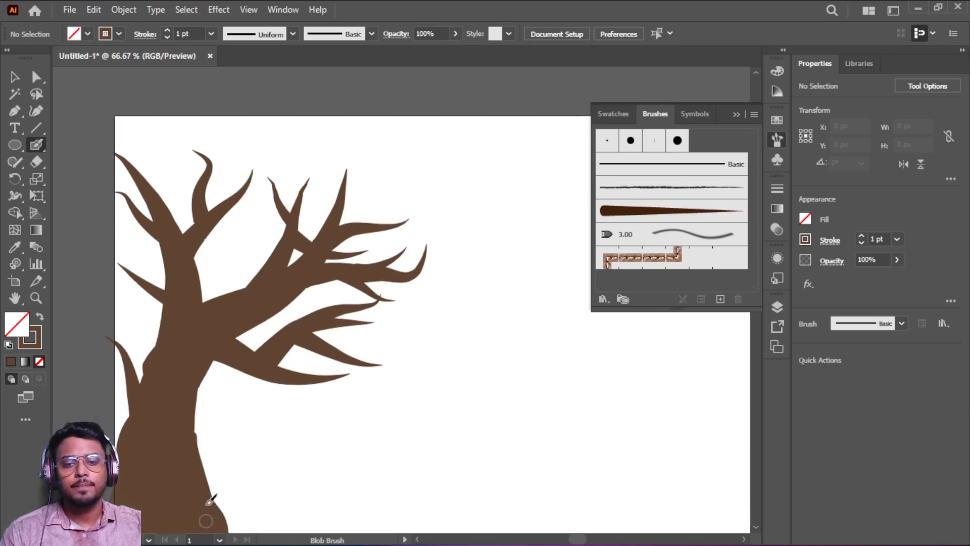
scroll(208, 501, down, 1)
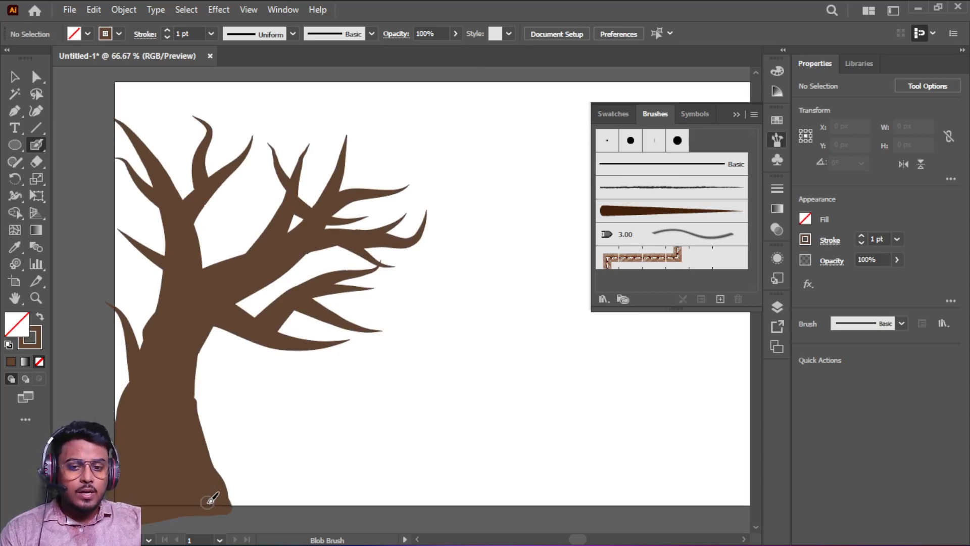
key(super)
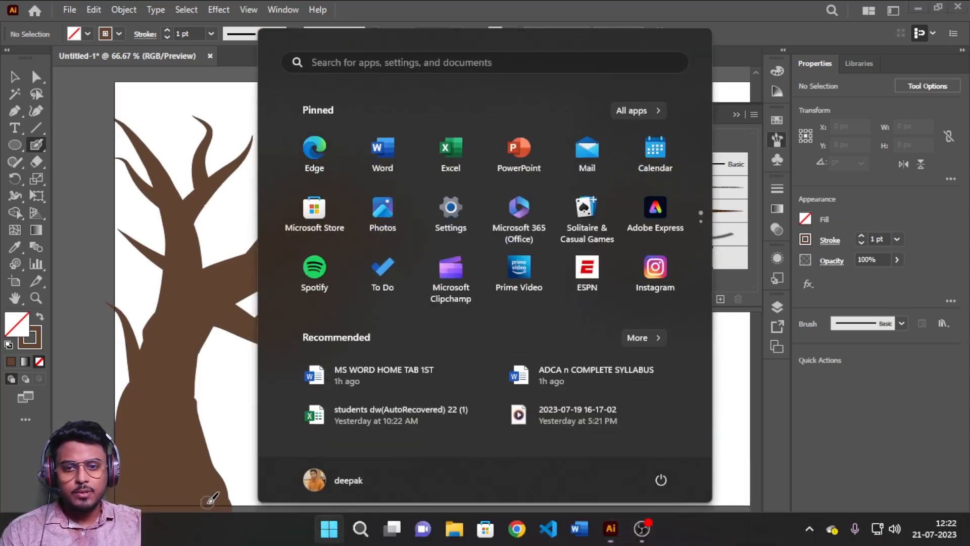
key(super)
scroll(253, 463, up, 1)
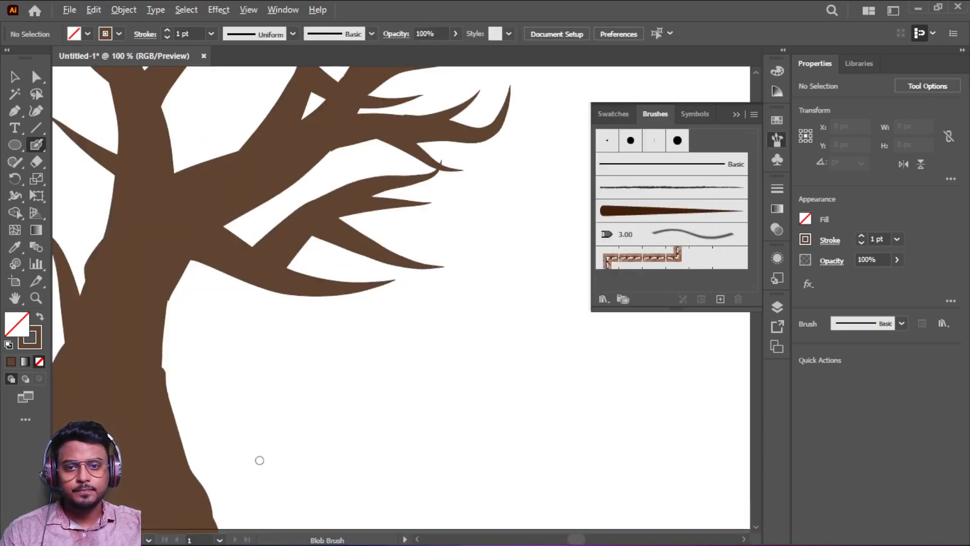
scroll(260, 459, down, 1)
drag(505, 260, 436, 290)
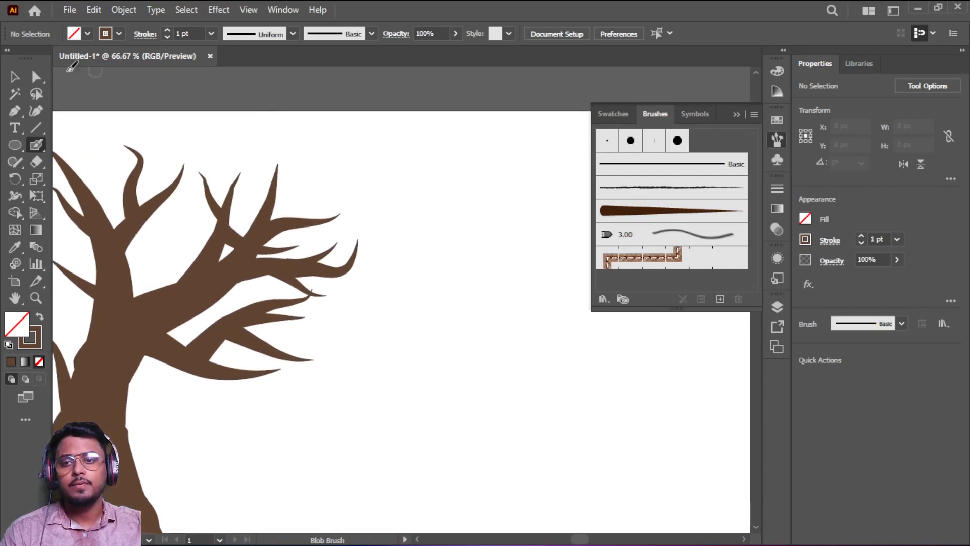
- Draw a background rectangle about 1502 by 880 px that covers the whole artboard and extends past its edges
click(15, 145)
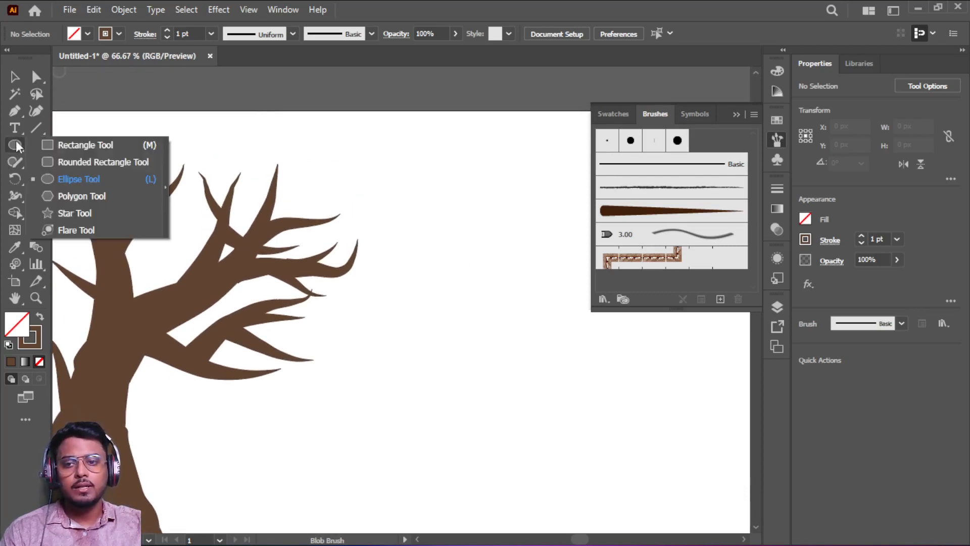
click(81, 146)
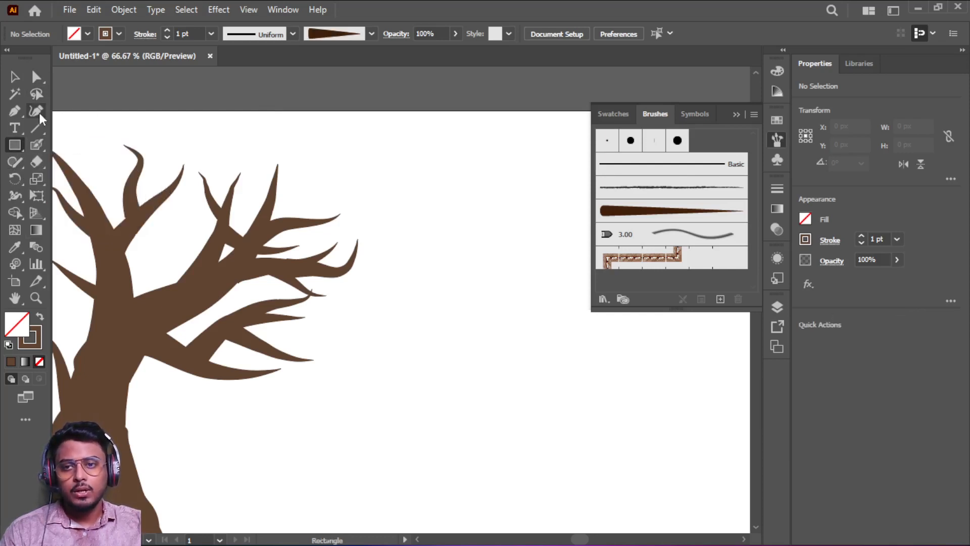
scroll(89, 135, down, 2)
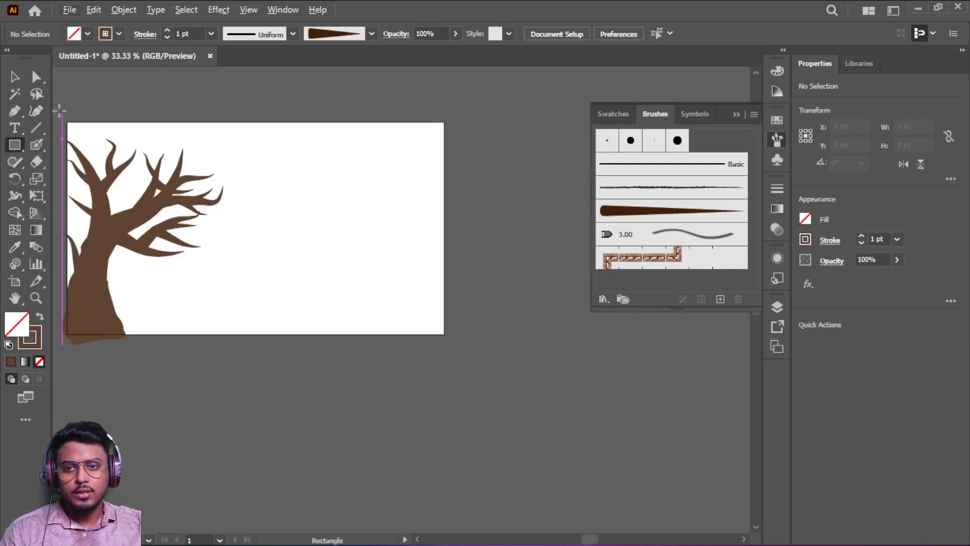
drag(59, 109, 474, 351)
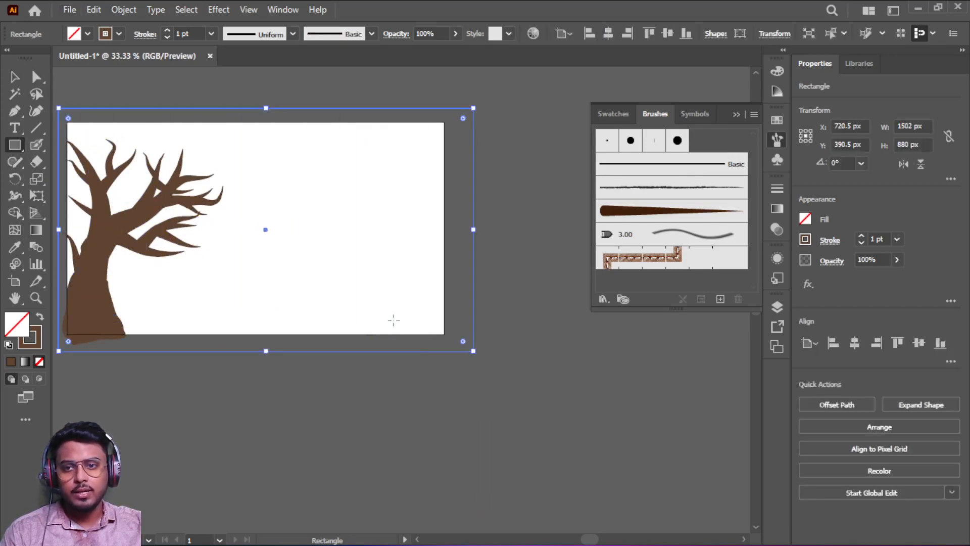
- Fill the background rectangle with black and send it behind the tree
click(87, 34)
click(39, 58)
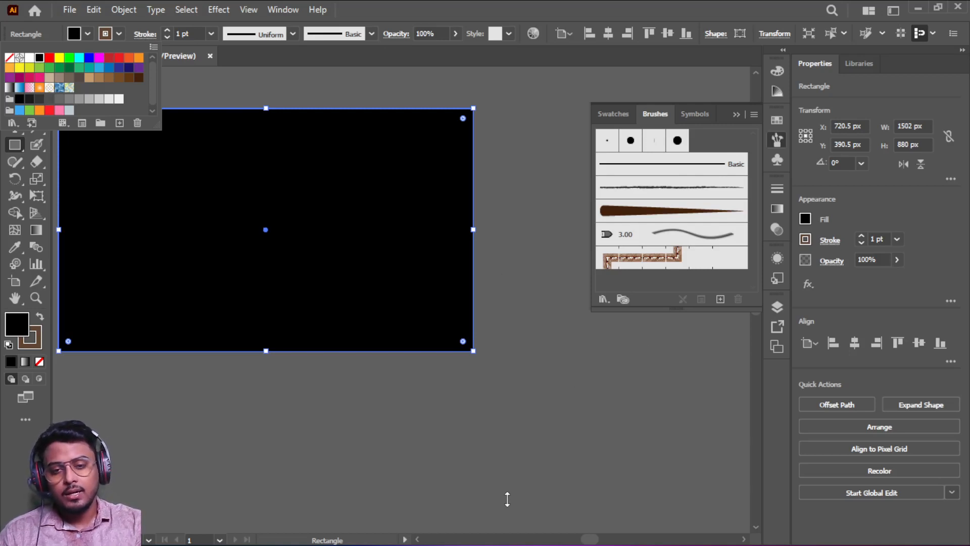
key(Escape)
key(ctrl+shift+bracketleft)
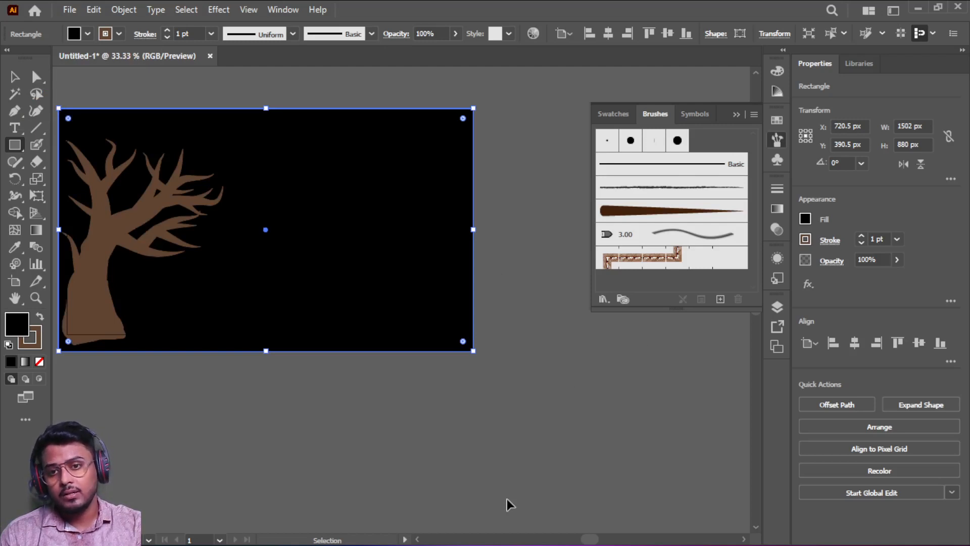
key(m)
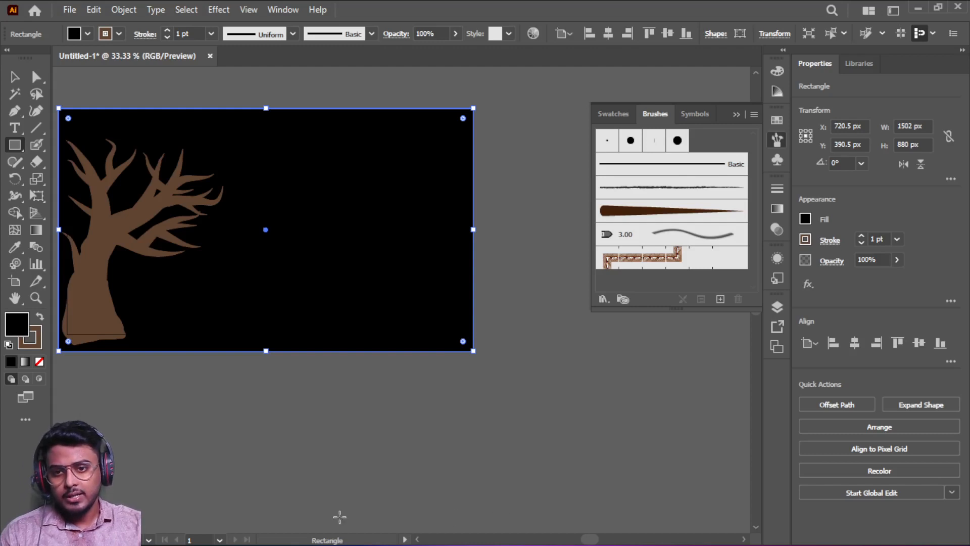
- Recolor the tree group's fill from the grayscale swatches, settling on a medium gray
scroll(85, 198, up, 2)
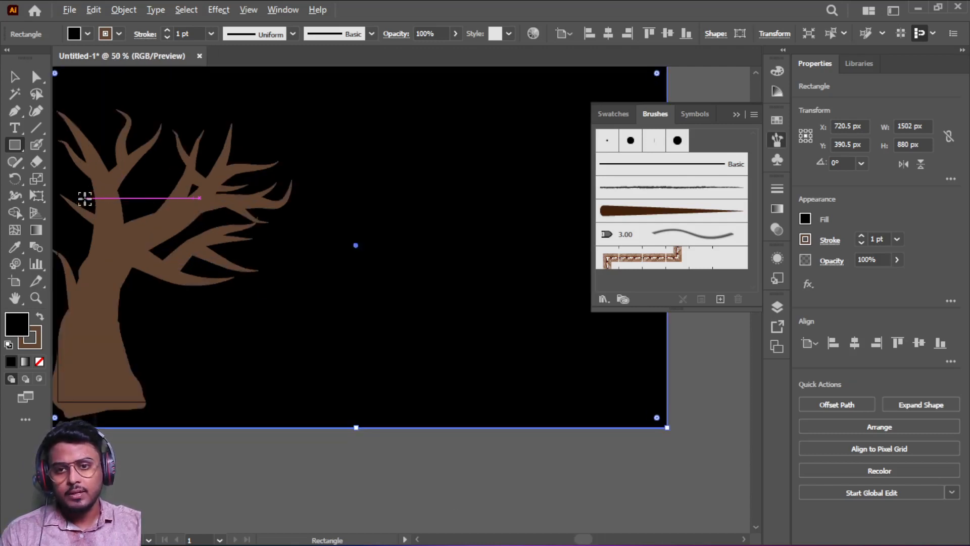
click(15, 76)
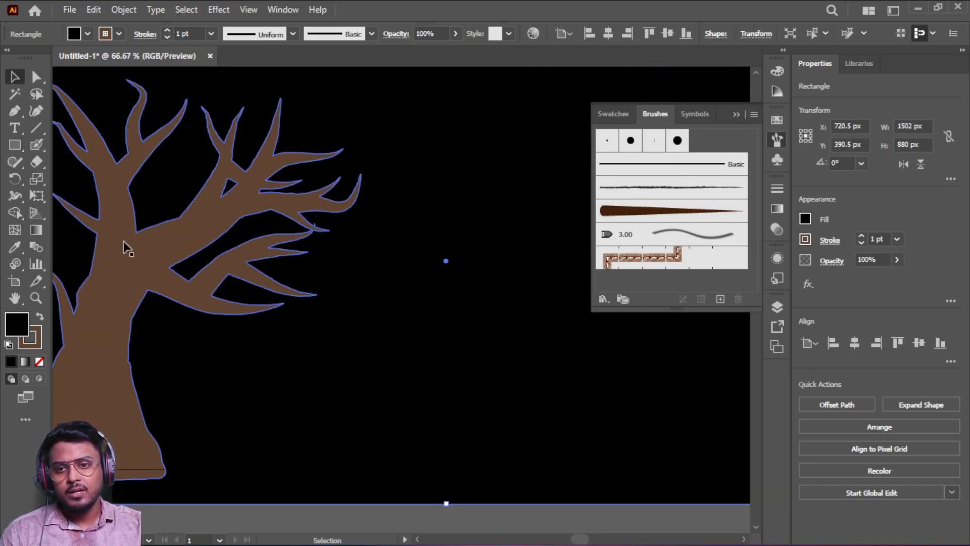
click(124, 251)
click(88, 34)
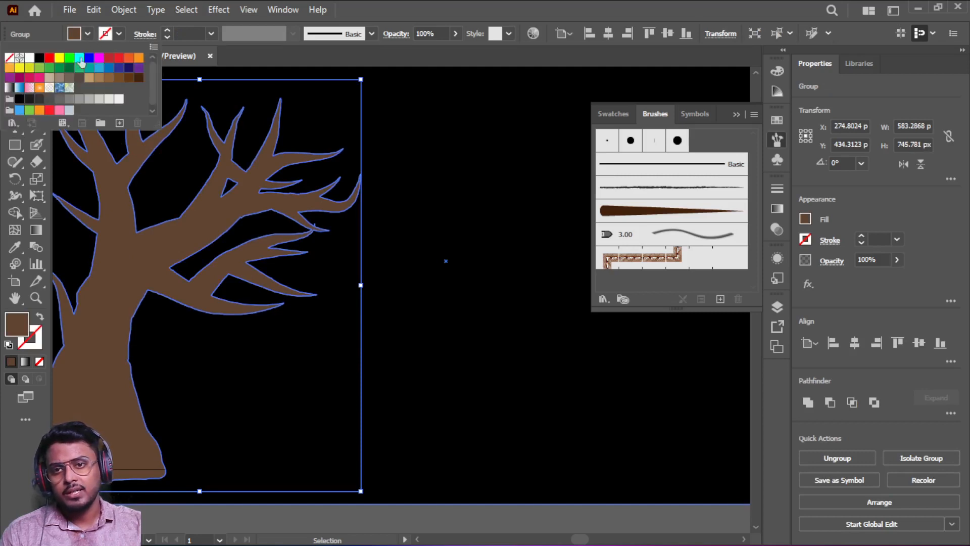
click(99, 99)
click(89, 99)
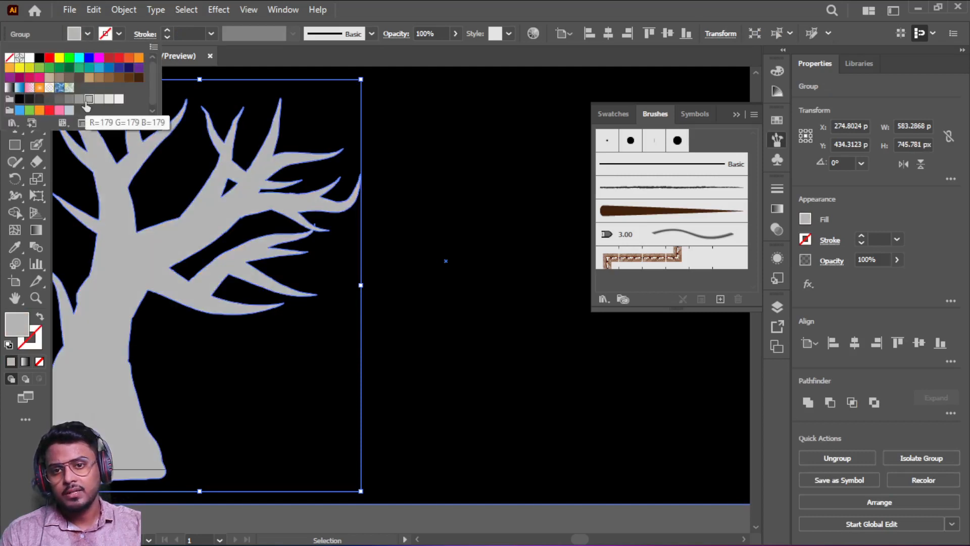
click(78, 99)
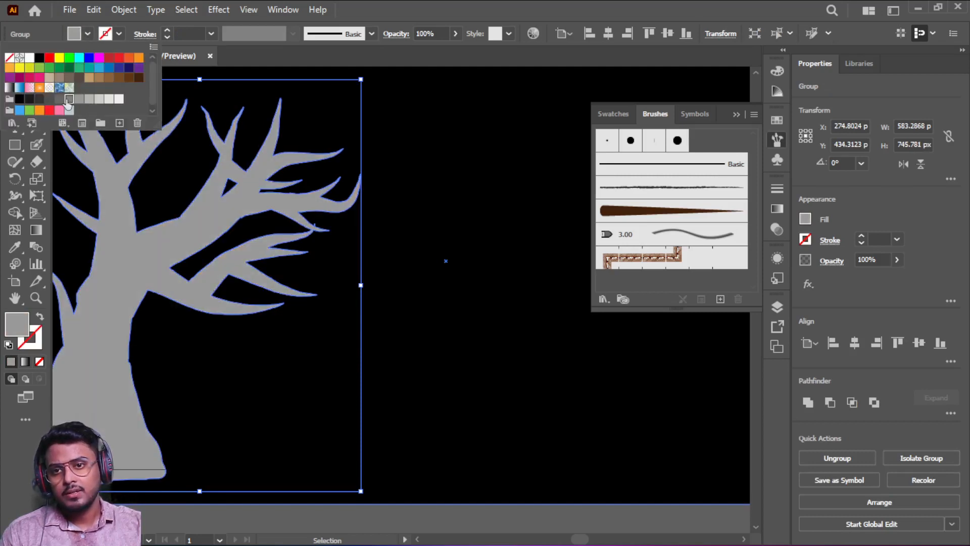
click(68, 99)
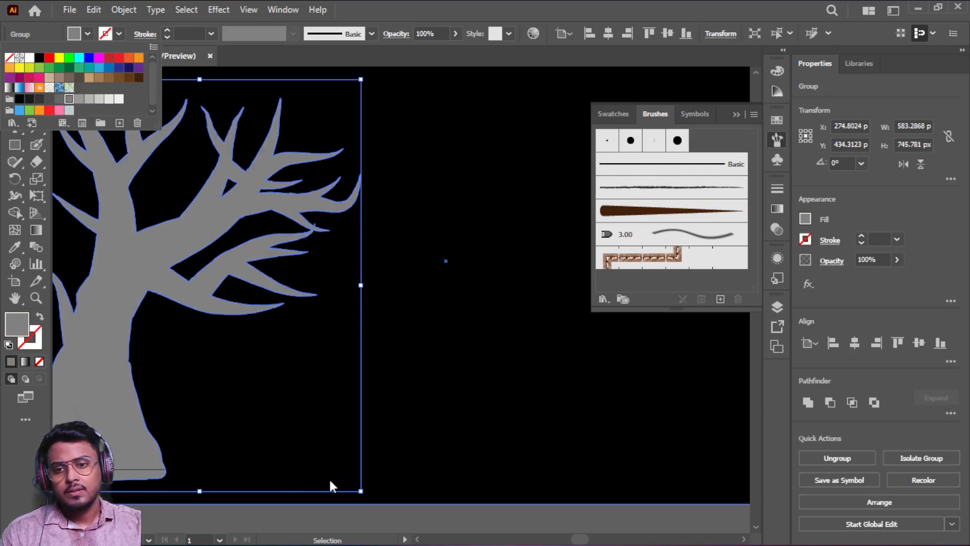
click(474, 375)
double_click(473, 376)
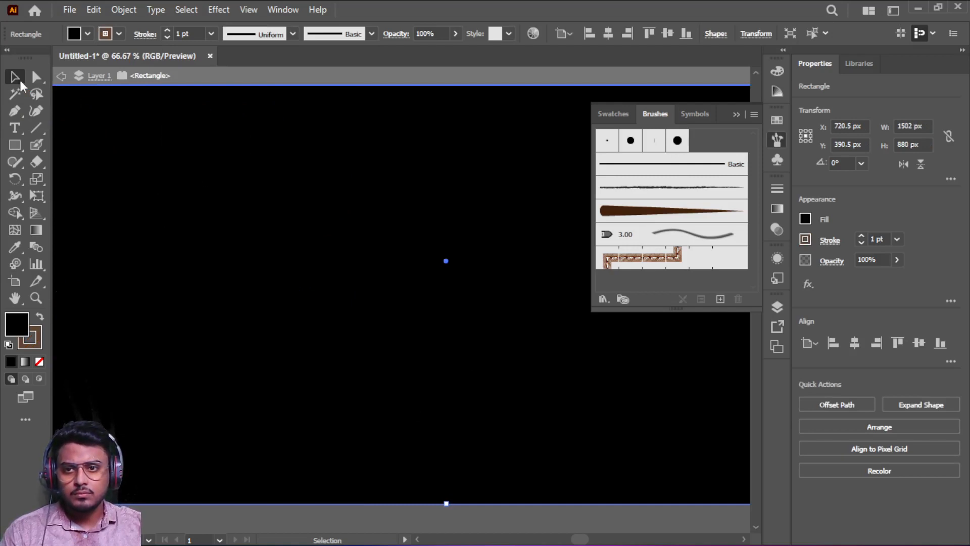
key(Escape)
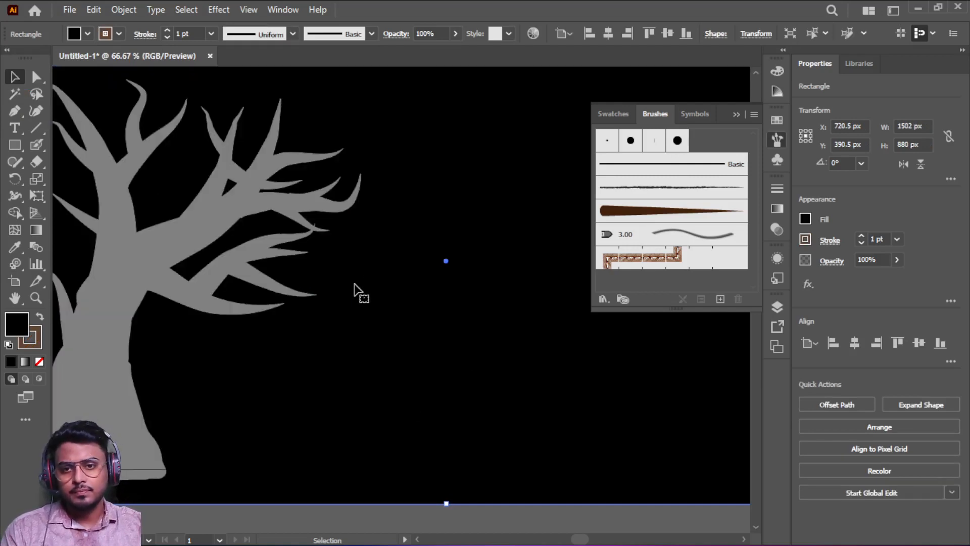
- Expand Layer 1 and lock both the tree group and the background rectangle
scroll(359, 292, up, 2)
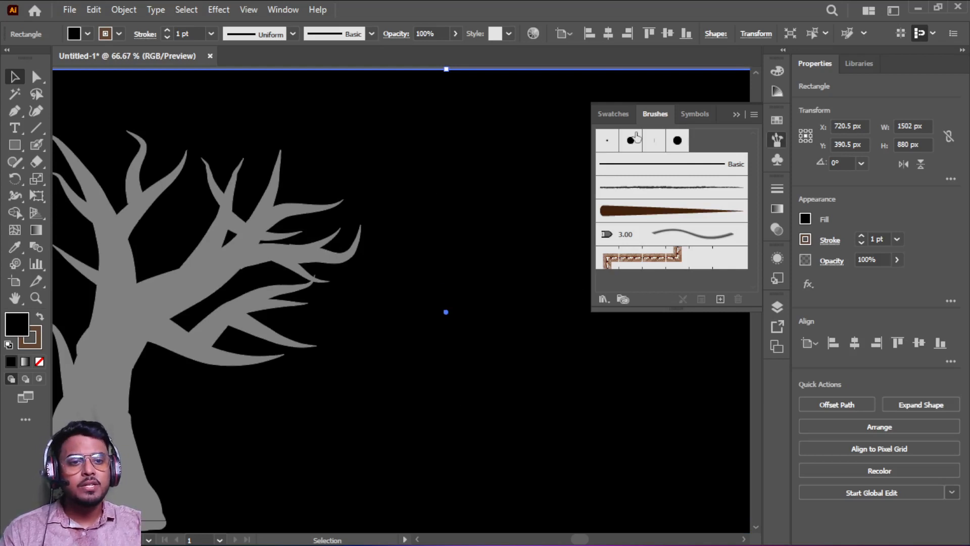
click(734, 114)
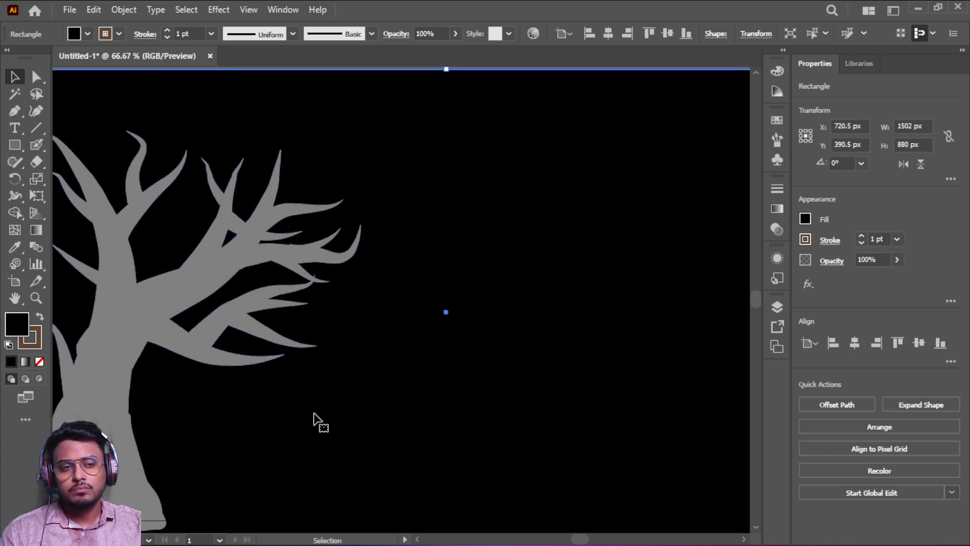
key(F7)
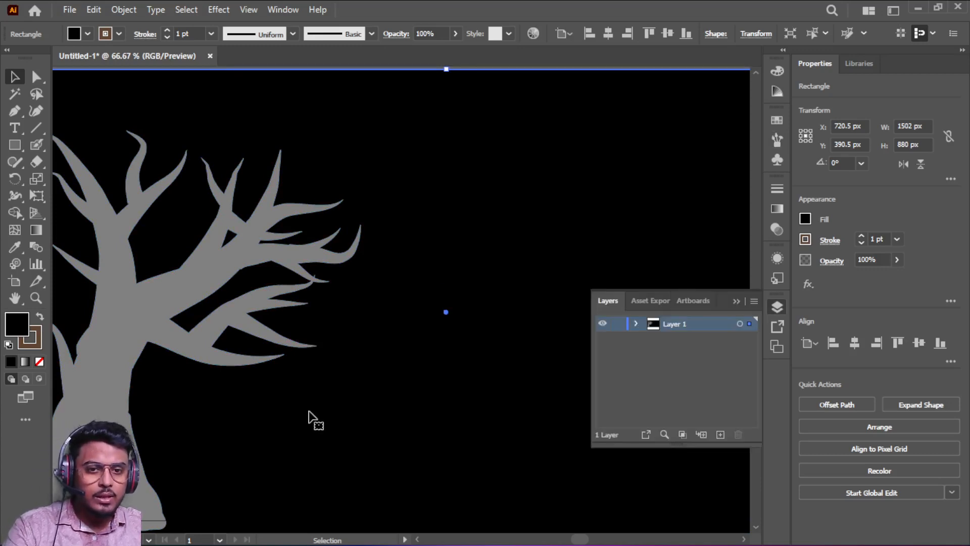
click(636, 323)
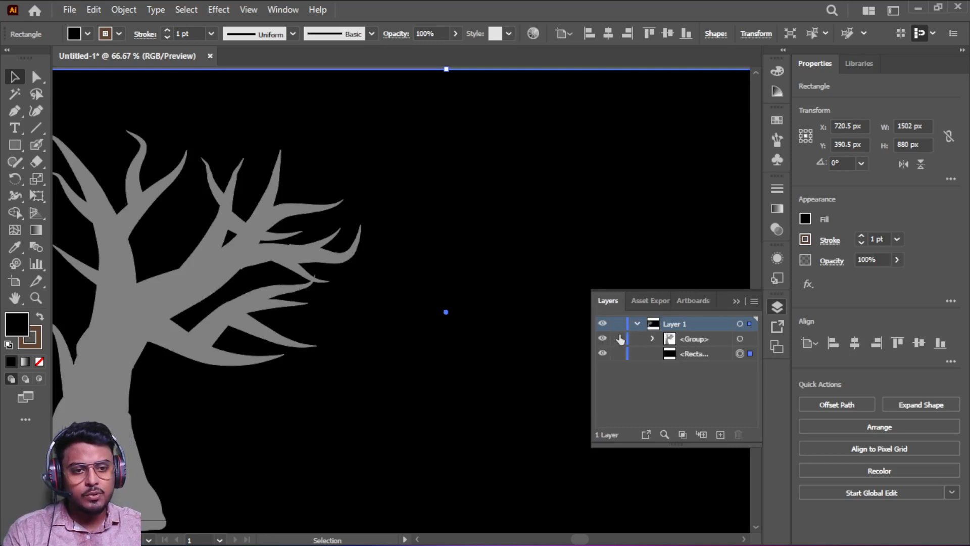
click(618, 339)
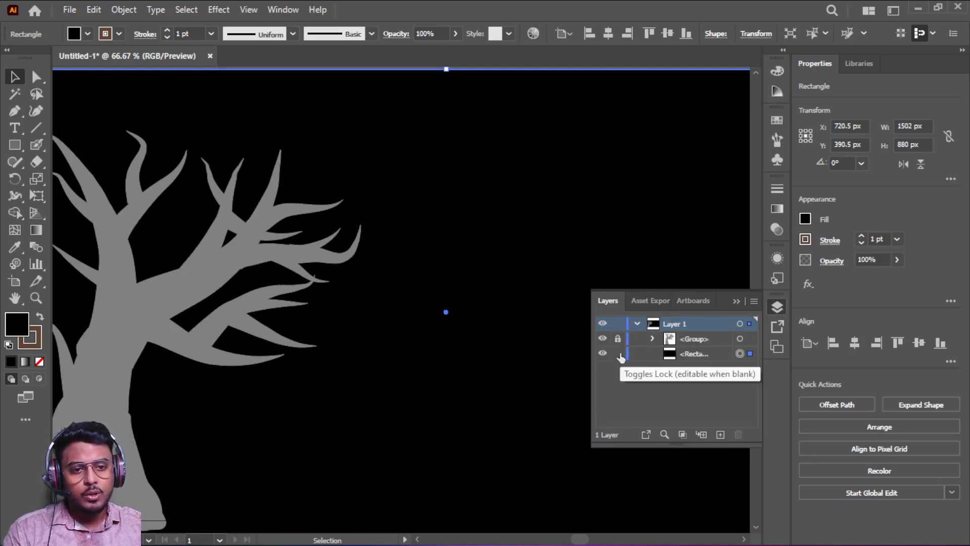
click(620, 355)
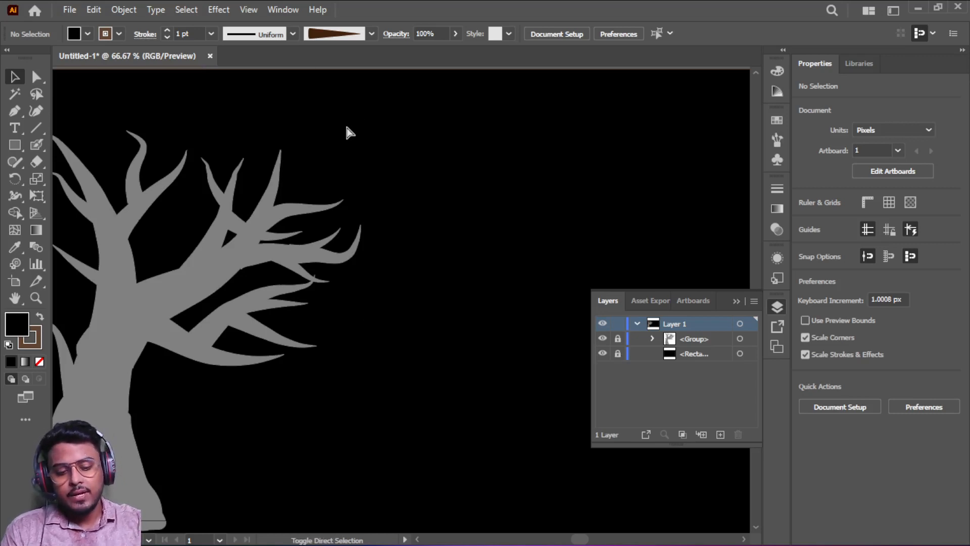
- Draw a five-pointed star about 72 px wide in the black sky beside the tree and fill it with light gray
key(ctrl+shift+F11)
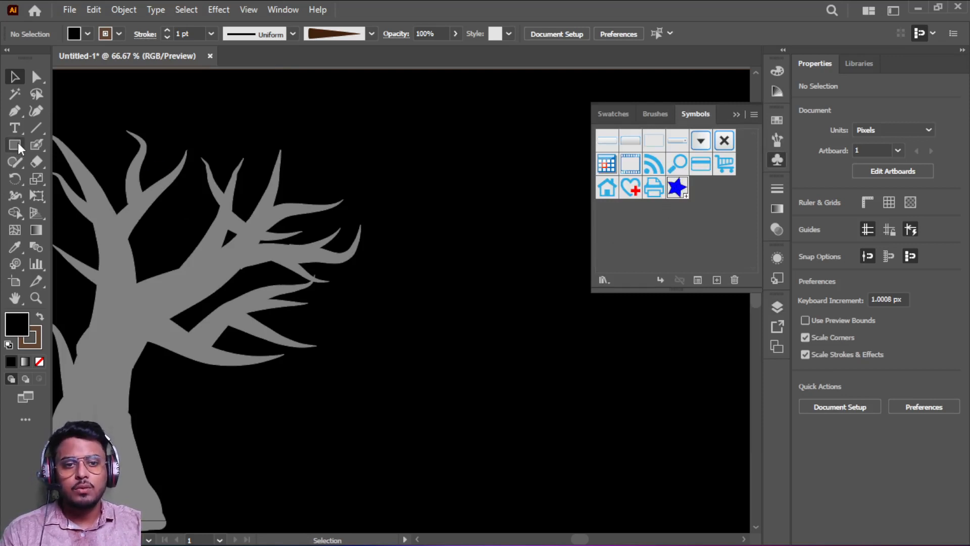
drag(17, 147, 72, 209)
drag(417, 150, 432, 165)
click(89, 34)
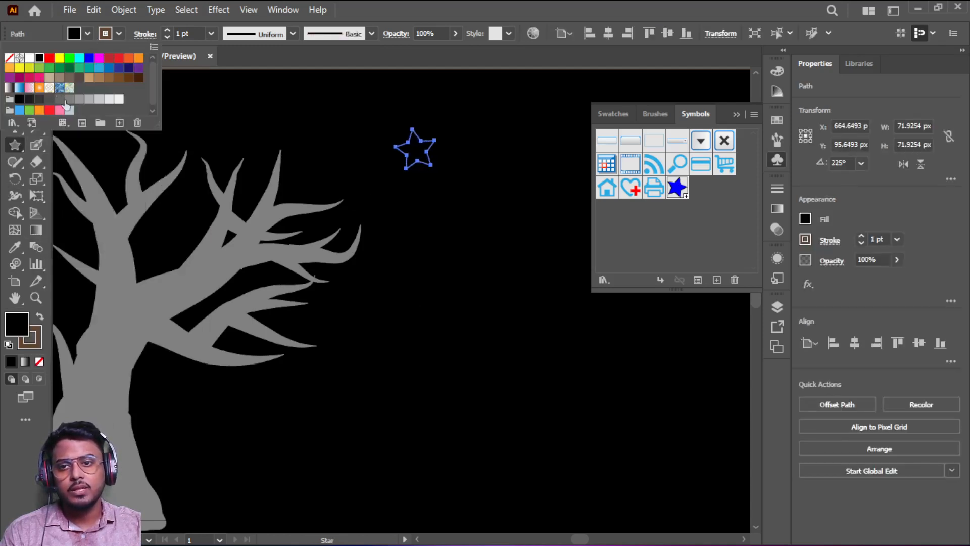
click(100, 100)
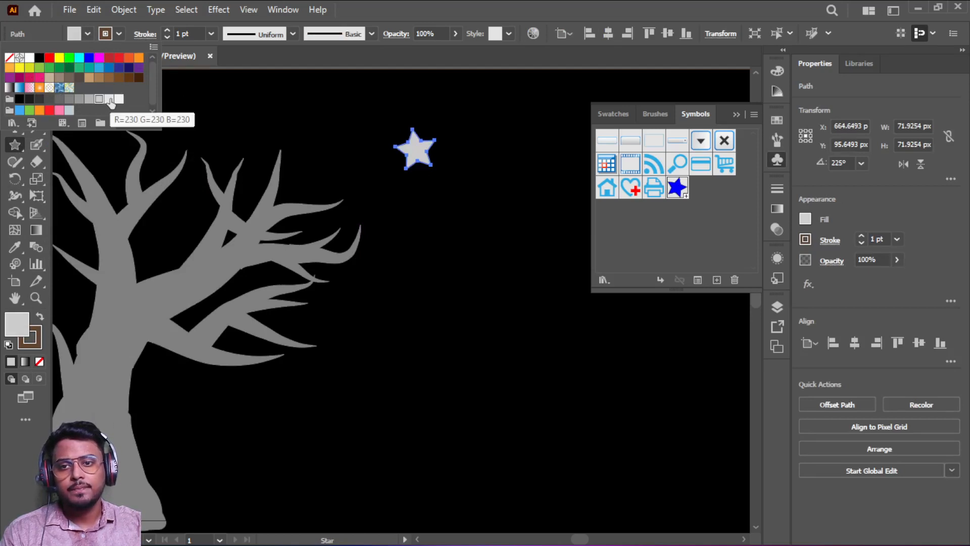
click(89, 99)
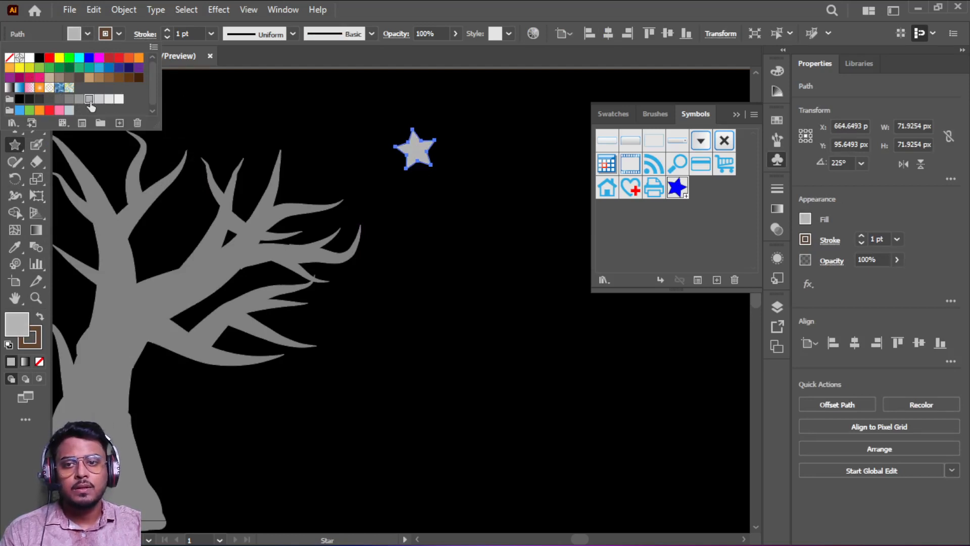
click(99, 100)
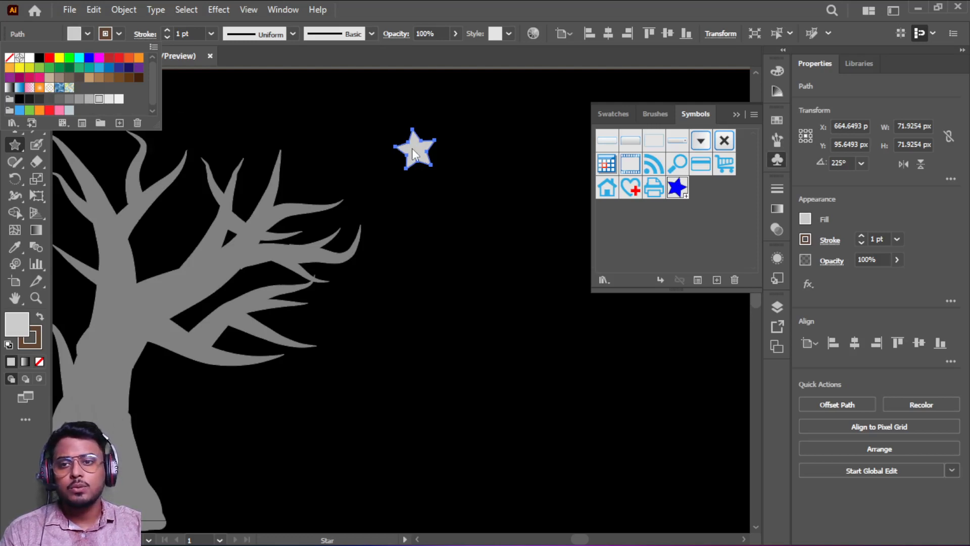
key(Escape)
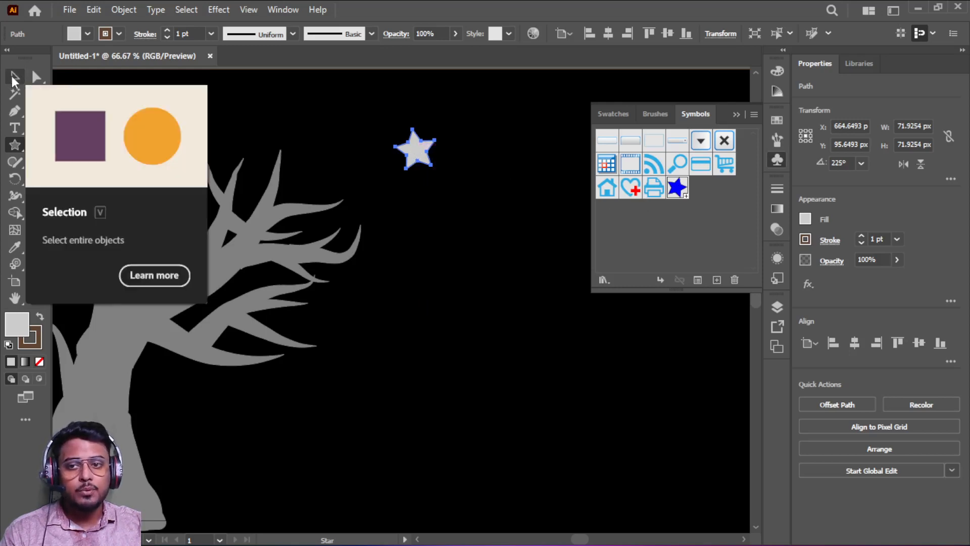
- Save the gray star as a dynamic Movie Clip symbol named "star night" and move its instance to the middle of the background
click(13, 79)
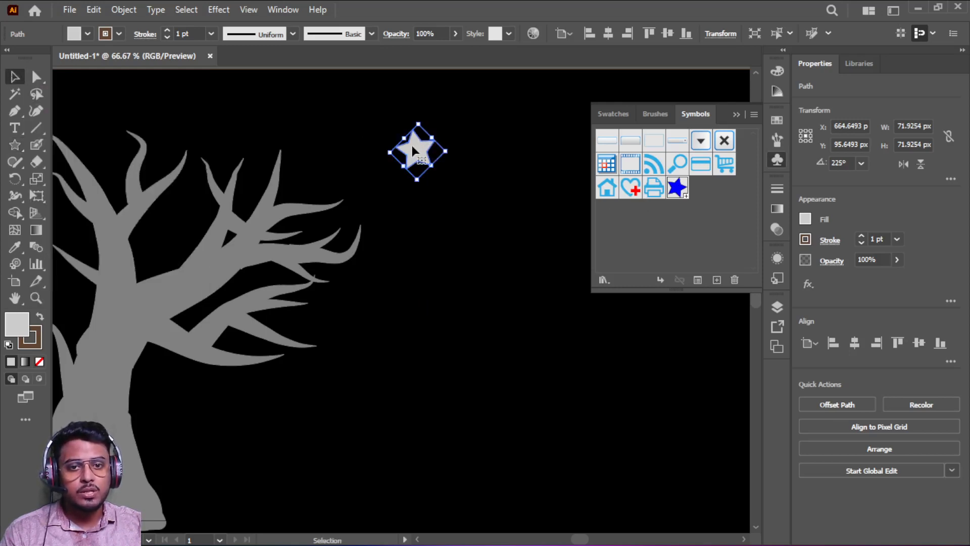
drag(414, 151, 674, 226)
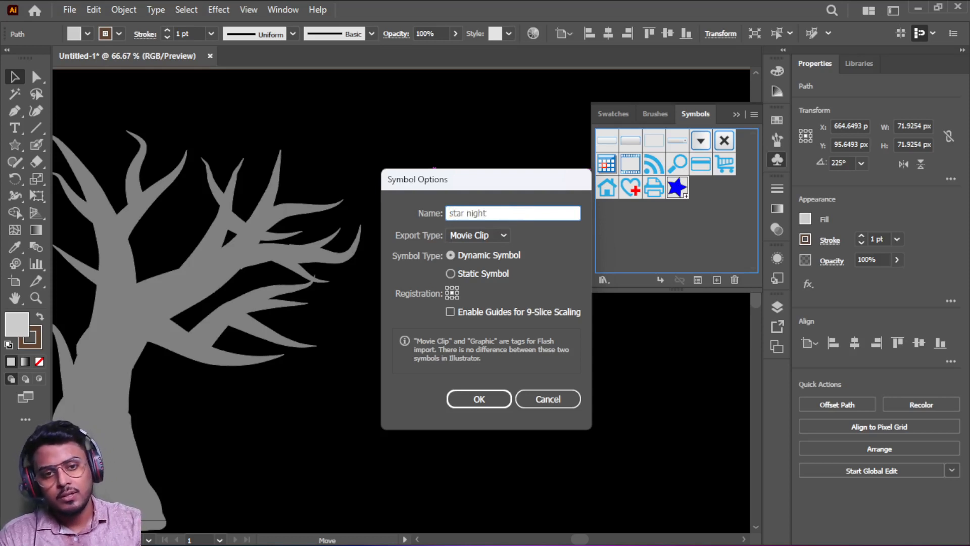
click(478, 400)
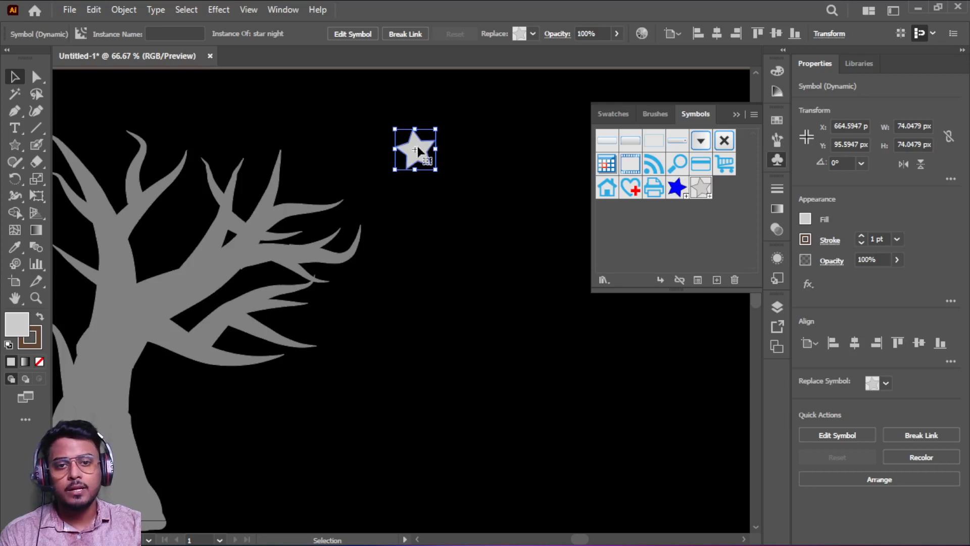
drag(418, 147, 447, 308)
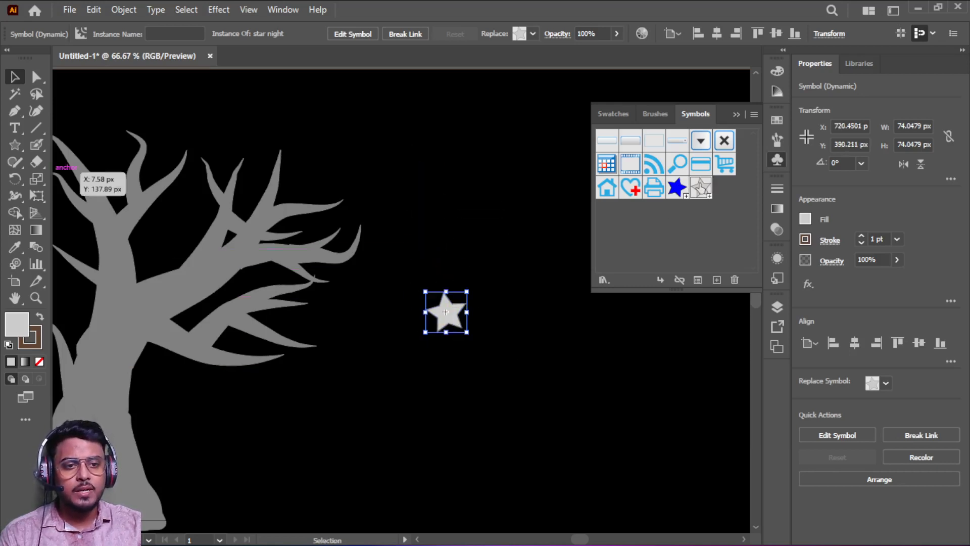
- Spray "star night" symbols across the sky with the Symbol Sprayer, making a set about 1352 by 631 px
click(20, 268)
click(82, 265)
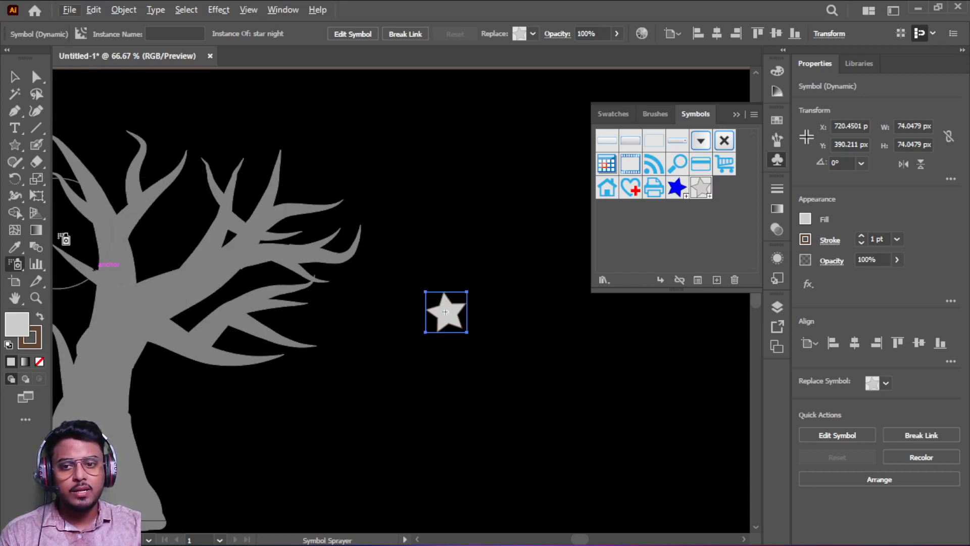
mouse_move(64, 239)
mouse_down()
mouse_move(134, 108)
mouse_move(320, 156)
mouse_move(537, 136)
mouse_move(204, 248)
mouse_move(340, 379)
mouse_move(726, 368)
mouse_move(687, 152)
mouse_move(479, 212)
mouse_move(281, 178)
mouse_up()
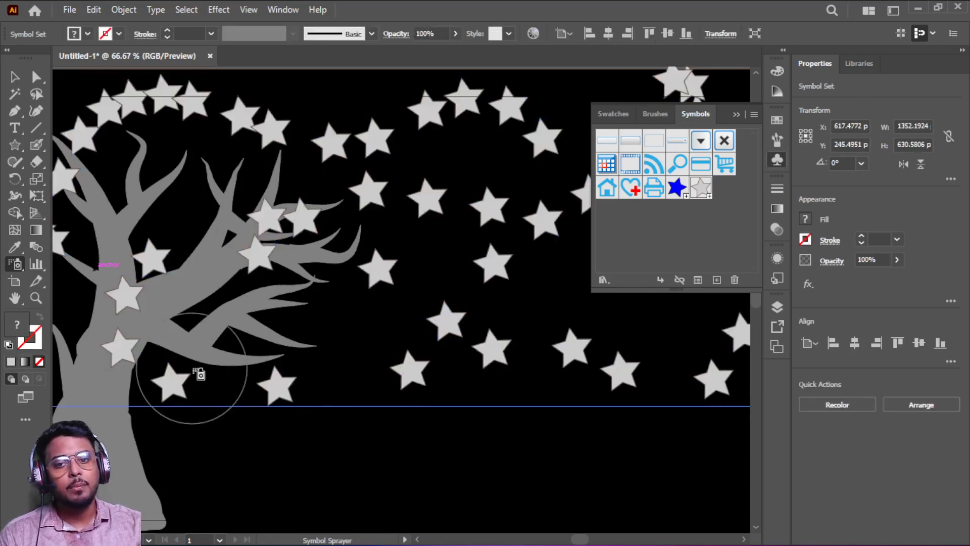
- Arrange the sprayed star set behind the tree but in front of the black background, and deselect it
key(v)
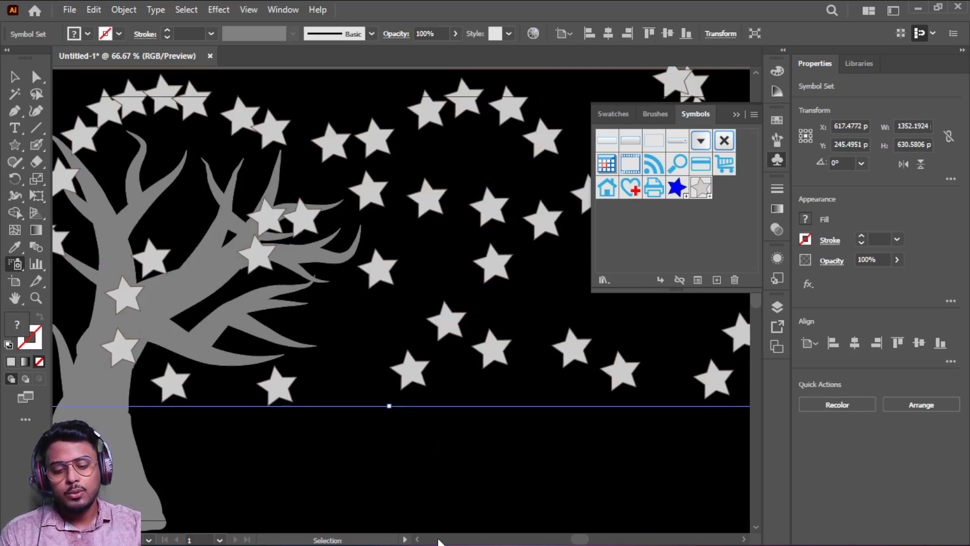
key(ctrl+z)
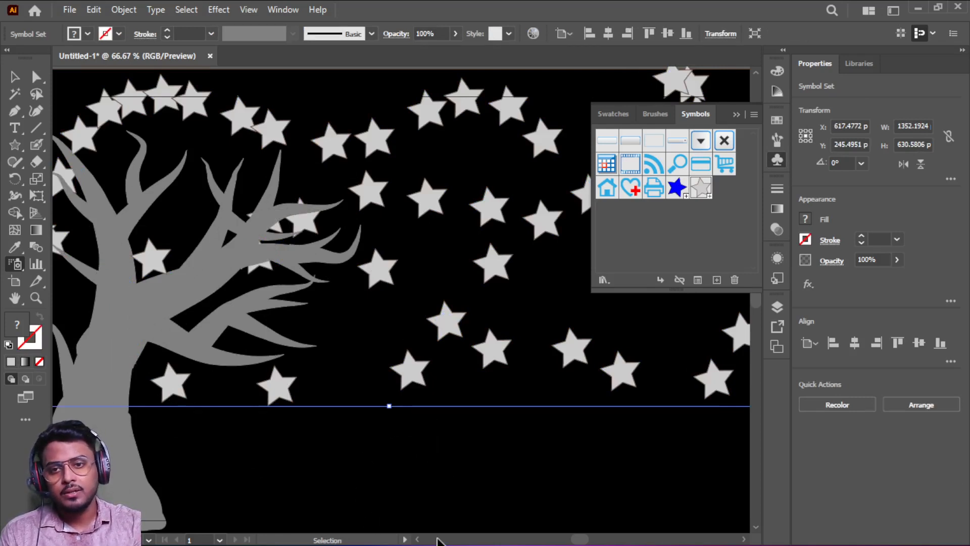
key(shift+s)
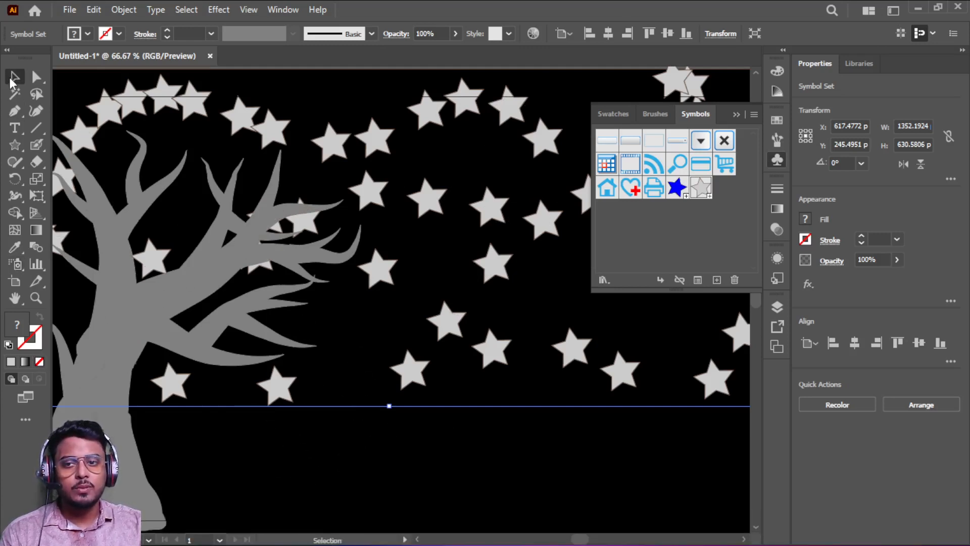
click(325, 451)
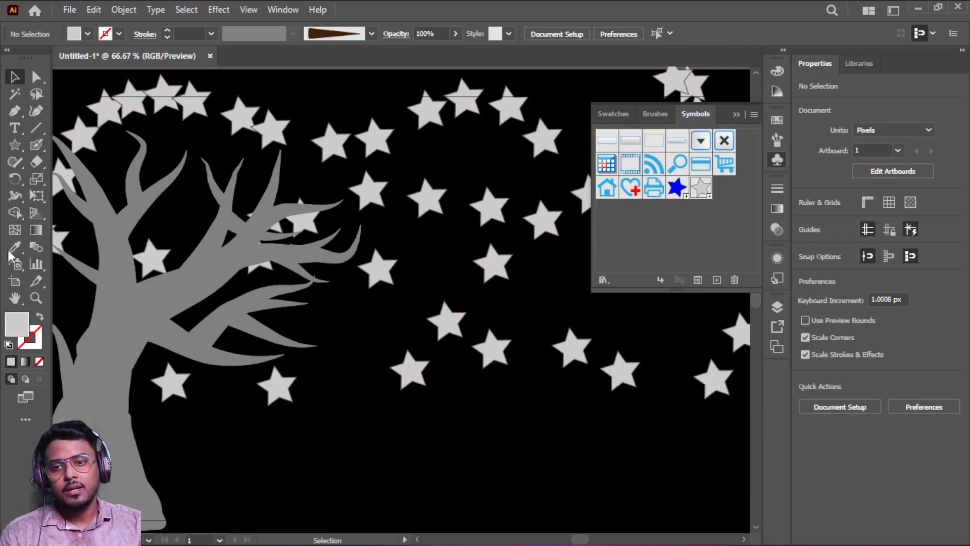
- Select the sprayed star set and shift its stars around the upper and middle sky with the Symbol Shifter
click(16, 266)
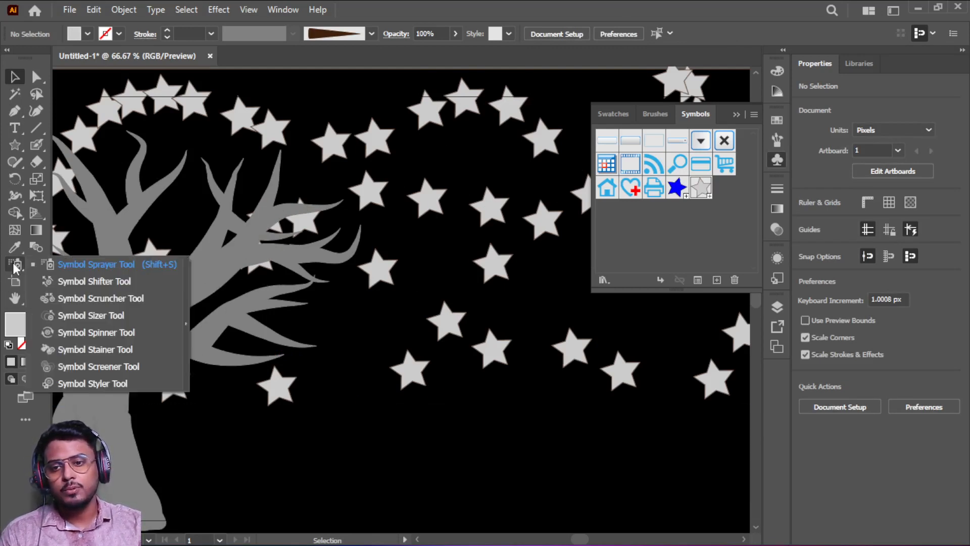
click(90, 284)
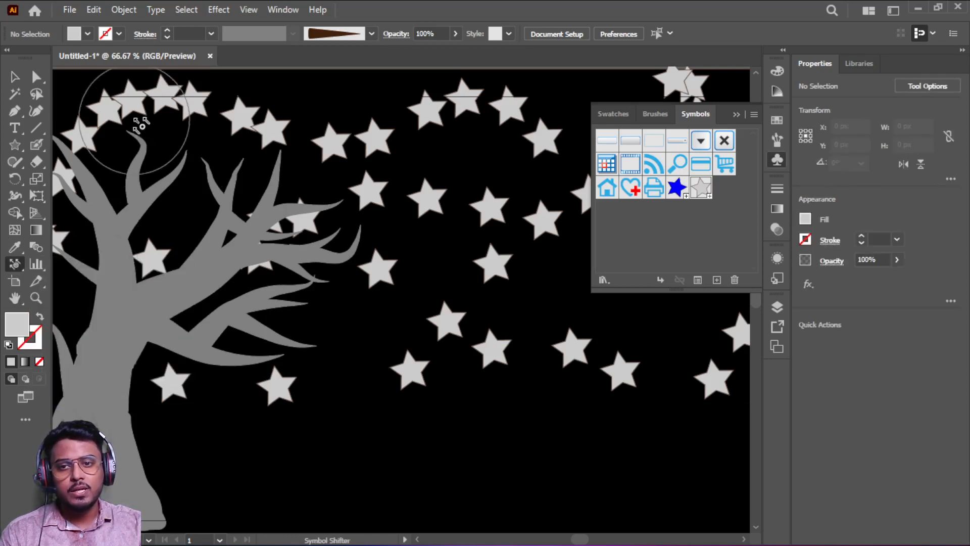
click(180, 109)
click(584, 299)
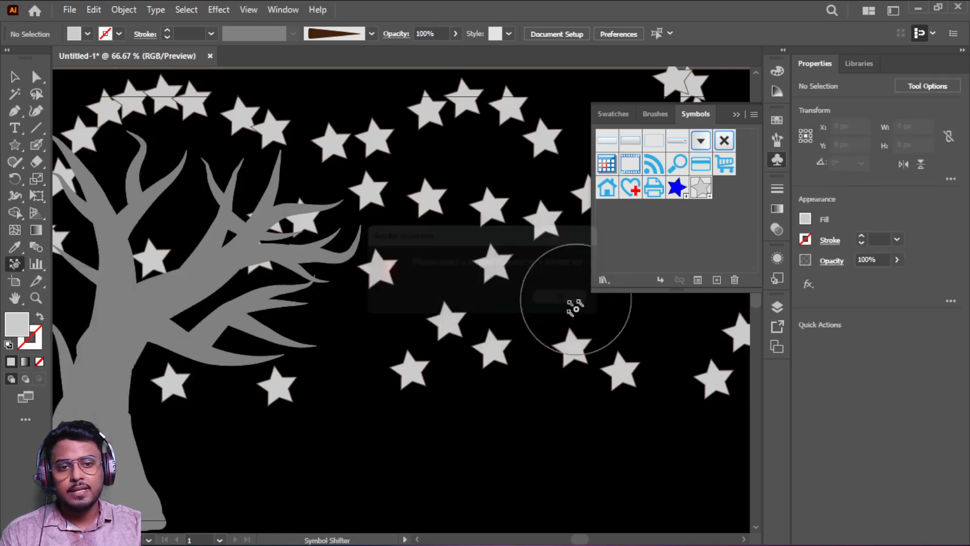
key(v)
click(419, 124)
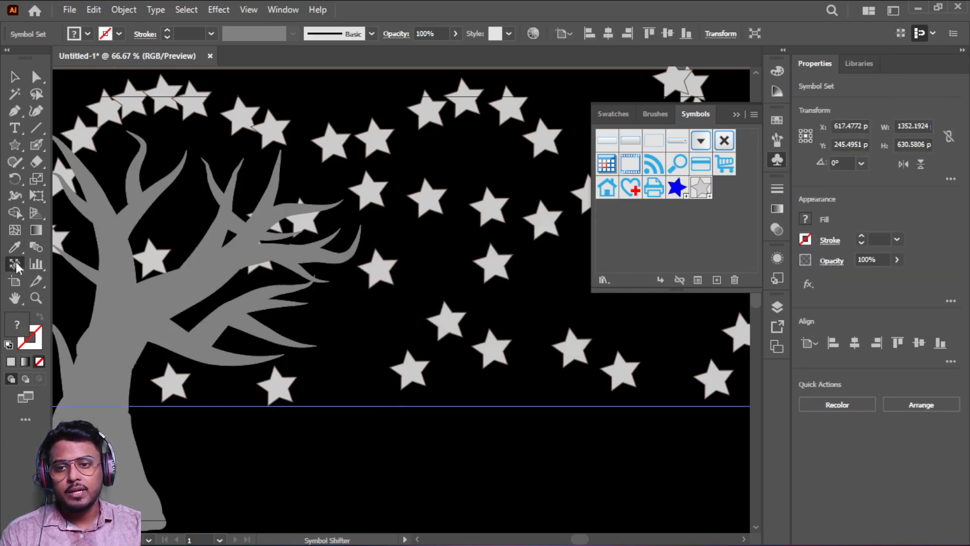
mouse_move(232, 112)
mouse_down()
mouse_move(181, 102)
mouse_move(174, 120)
mouse_move(273, 114)
mouse_move(269, 122)
mouse_move(119, 138)
mouse_move(169, 110)
mouse_move(202, 110)
mouse_move(114, 136)
mouse_move(264, 107)
mouse_move(290, 116)
mouse_move(326, 163)
mouse_move(361, 168)
mouse_move(375, 142)
mouse_move(428, 208)
mouse_move(423, 179)
mouse_move(317, 179)
mouse_move(269, 129)
mouse_move(357, 175)
mouse_move(240, 158)
mouse_move(226, 137)
mouse_move(327, 160)
mouse_move(347, 175)
mouse_move(309, 122)
mouse_move(352, 138)
mouse_move(330, 154)
mouse_move(285, 154)
mouse_move(489, 248)
mouse_move(440, 255)
mouse_move(458, 317)
mouse_move(481, 304)
mouse_move(490, 254)
mouse_move(537, 292)
mouse_move(491, 211)
mouse_move(464, 208)
mouse_move(445, 100)
mouse_move(355, 88)
mouse_move(441, 99)
mouse_move(405, 120)
mouse_move(340, 121)
mouse_up()
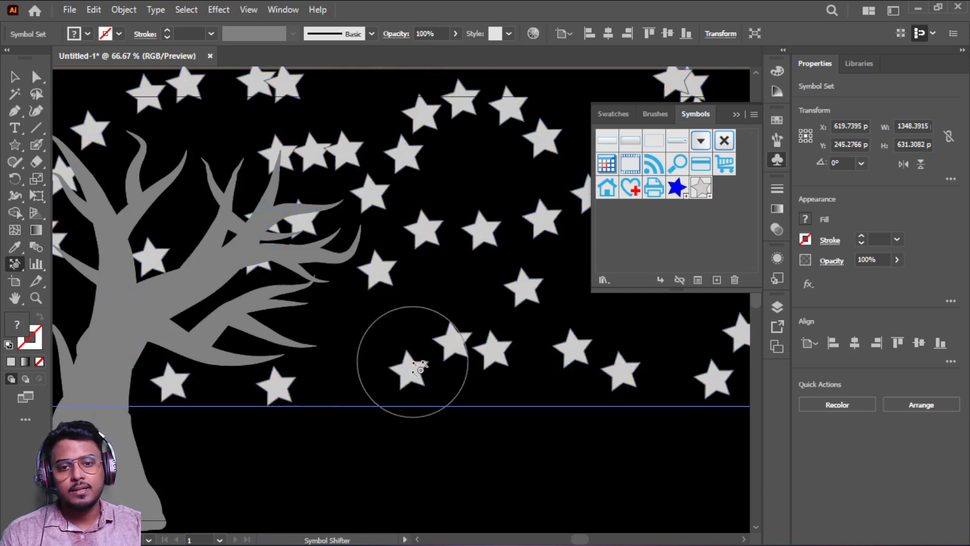
- Shift the overlapping stars in the lower and upper-right sky apart with the Symbol Shifter
mouse_move(421, 369)
mouse_down()
mouse_move(352, 332)
mouse_move(473, 350)
mouse_move(458, 344)
mouse_move(497, 361)
mouse_move(587, 349)
mouse_move(636, 314)
mouse_move(542, 306)
mouse_move(509, 290)
mouse_move(420, 304)
mouse_move(336, 176)
mouse_move(301, 149)
mouse_move(331, 86)
mouse_move(340, 156)
mouse_move(401, 101)
mouse_move(428, 170)
mouse_move(554, 225)
mouse_move(532, 173)
mouse_move(563, 336)
mouse_move(557, 326)
mouse_move(614, 325)
mouse_move(631, 345)
mouse_move(644, 300)
mouse_move(614, 367)
mouse_move(572, 344)
mouse_move(591, 328)
mouse_move(572, 274)
mouse_move(601, 190)
mouse_up()
drag(667, 82, 649, 82)
mouse_move(594, 94)
mouse_down()
mouse_move(652, 81)
mouse_move(624, 85)
mouse_up()
scroll(597, 93, up, 3)
scroll(490, 332, down, 4)
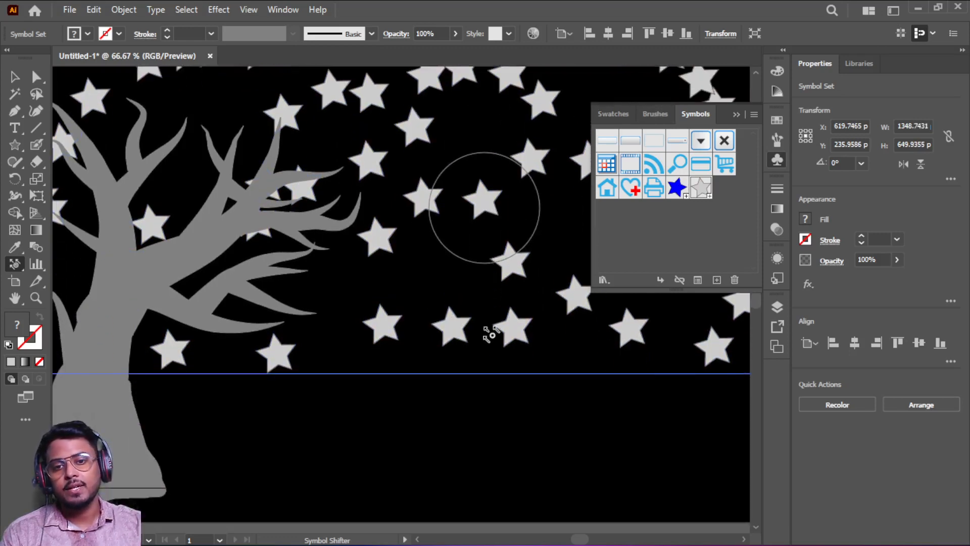
scroll(491, 333, up, 1)
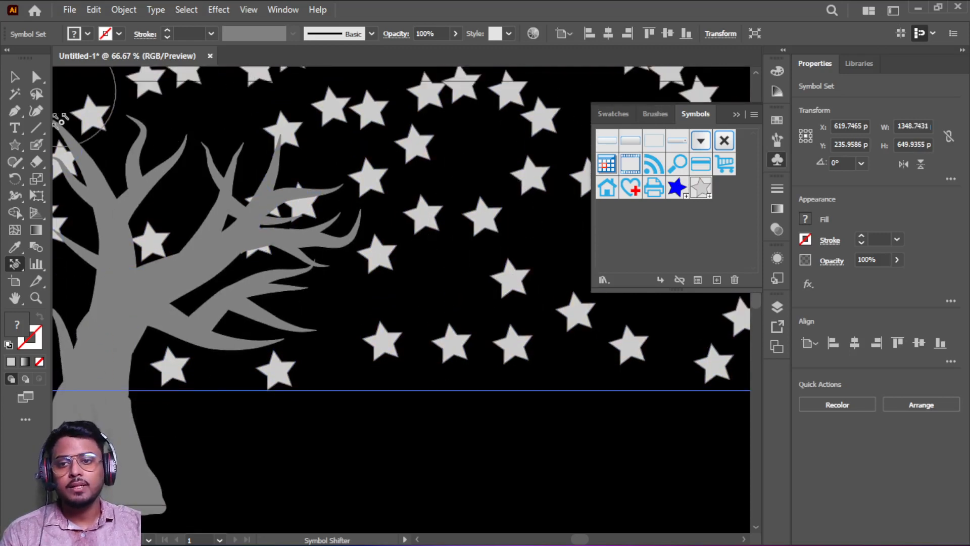
- Spread the stars of the set farther apart across the sky with the Symbol Scruncher, then pull those around the branches slightly together
drag(17, 262, 96, 302)
mouse_move(399, 337)
mouse_down()
mouse_move(390, 340)
mouse_move(419, 340)
mouse_up()
alt+click(407, 216)
alt+click(410, 215)
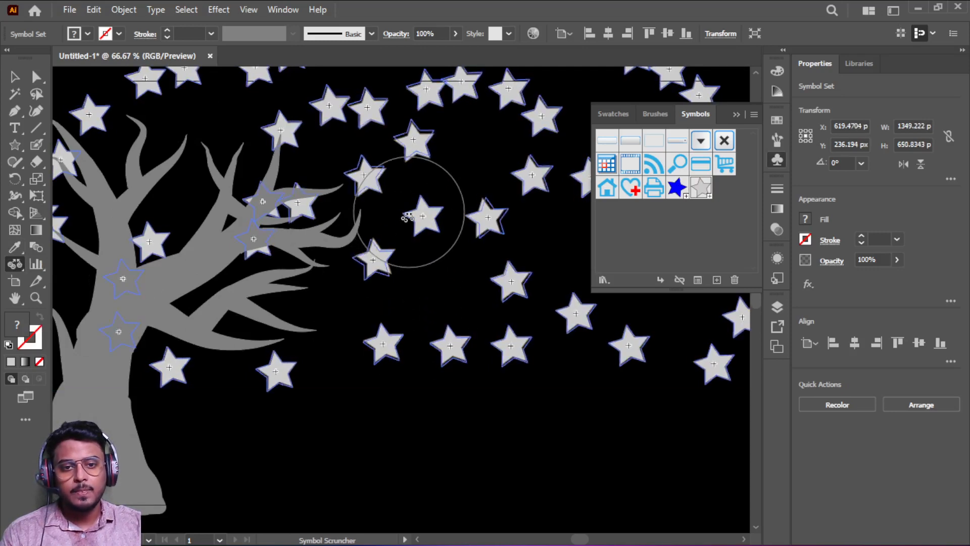
alt+click(456, 80)
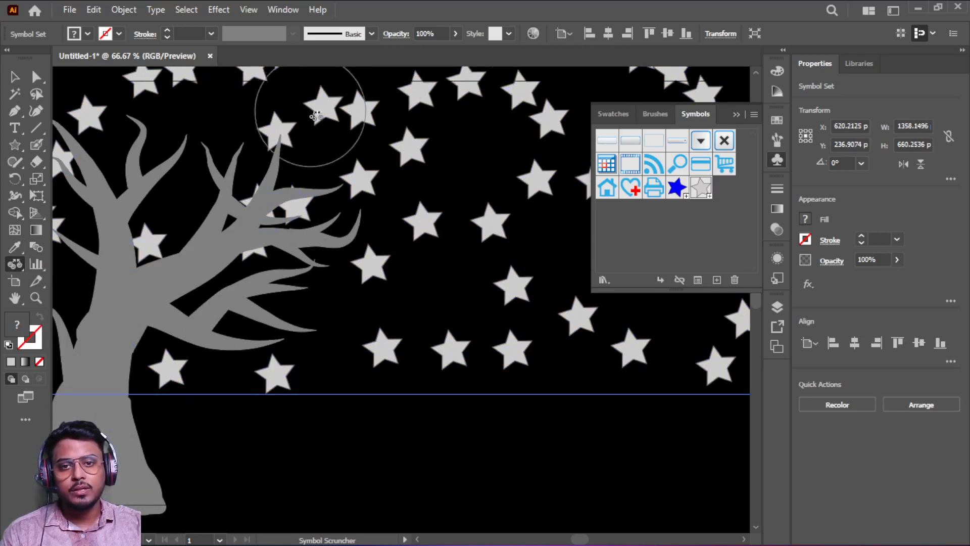
alt+click(353, 103)
alt+click(152, 85)
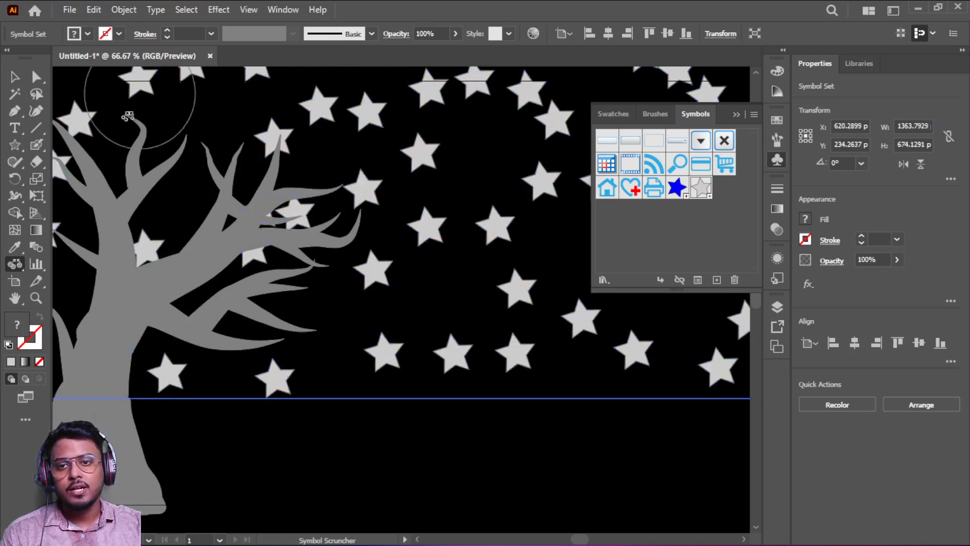
alt+click(672, 79)
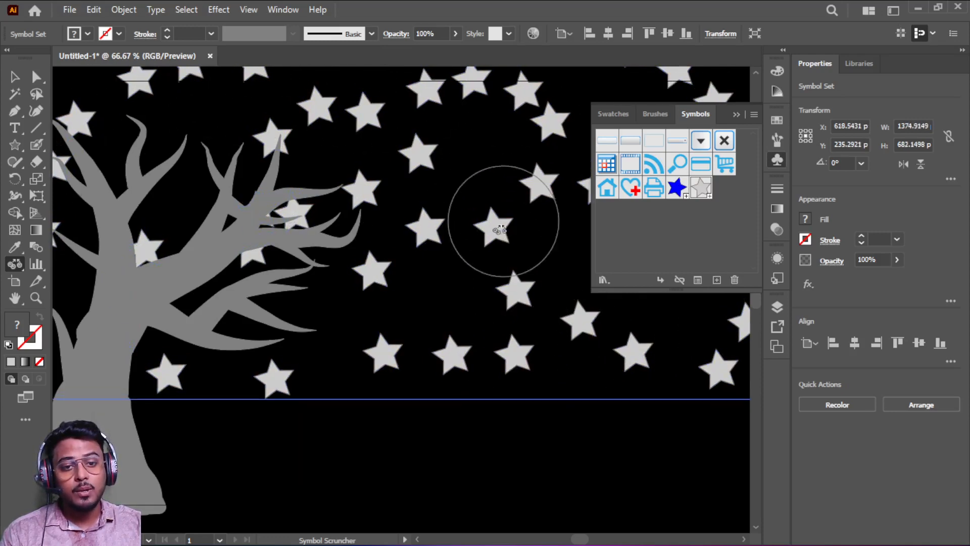
mouse_move(291, 238)
mouse_down()
mouse_move(280, 220)
mouse_move(446, 147)
mouse_move(470, 112)
mouse_move(457, 85)
mouse_up()
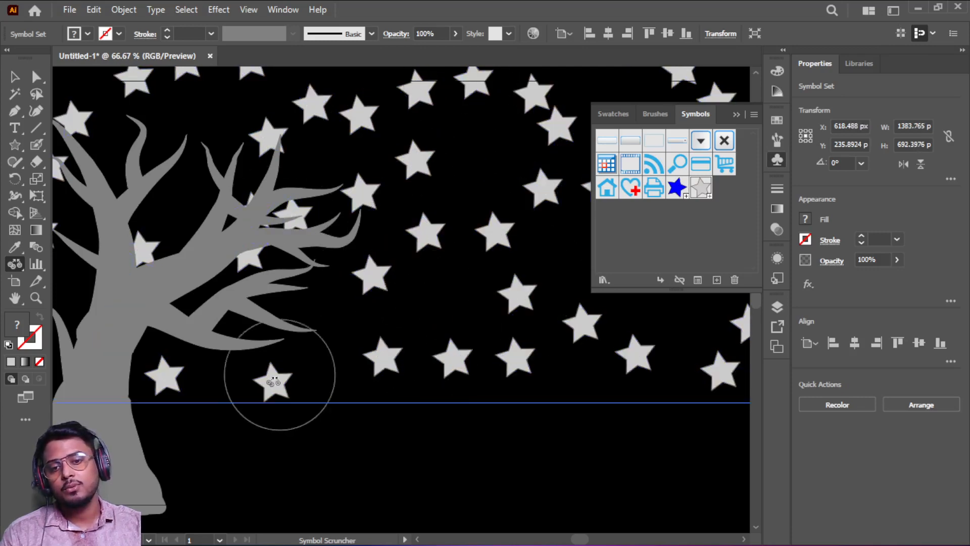
click(250, 237)
click(249, 232)
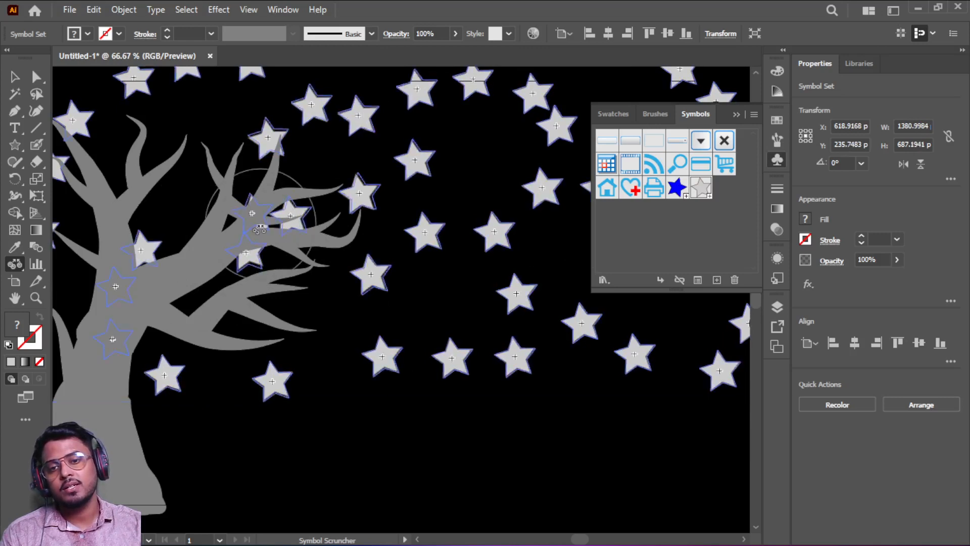
- Shrink scattered stars above the branches, along the lower sky and in the upper-right sky with the Symbol Sizer
click(13, 264)
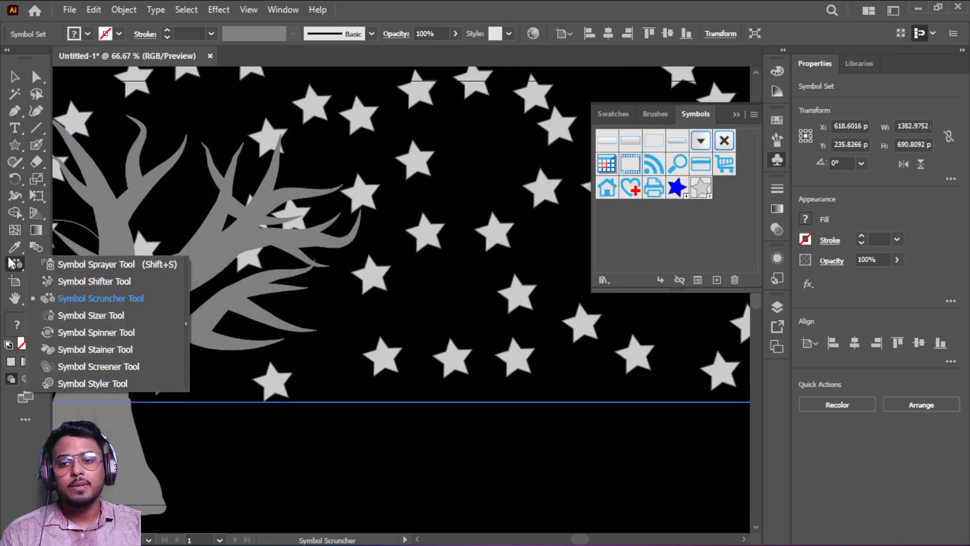
click(111, 316)
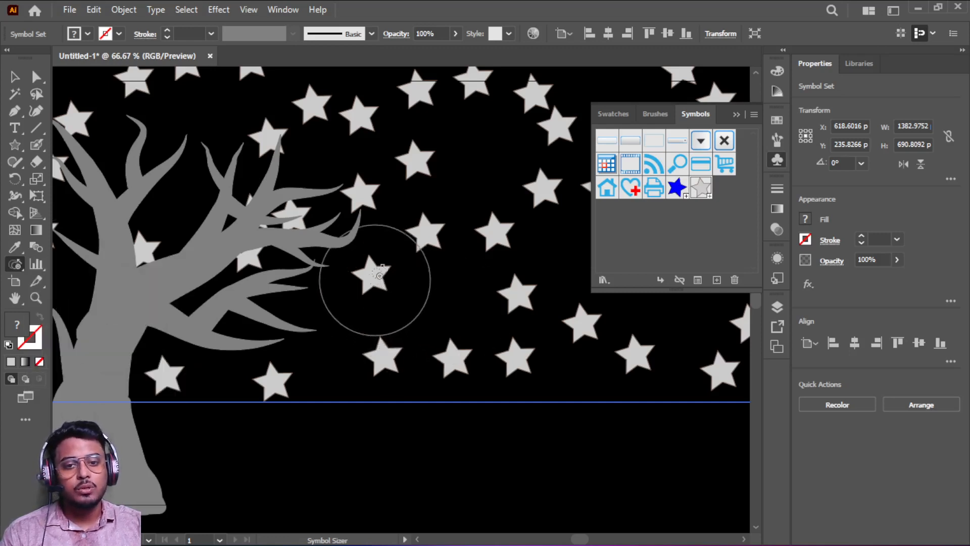
alt+click(418, 162)
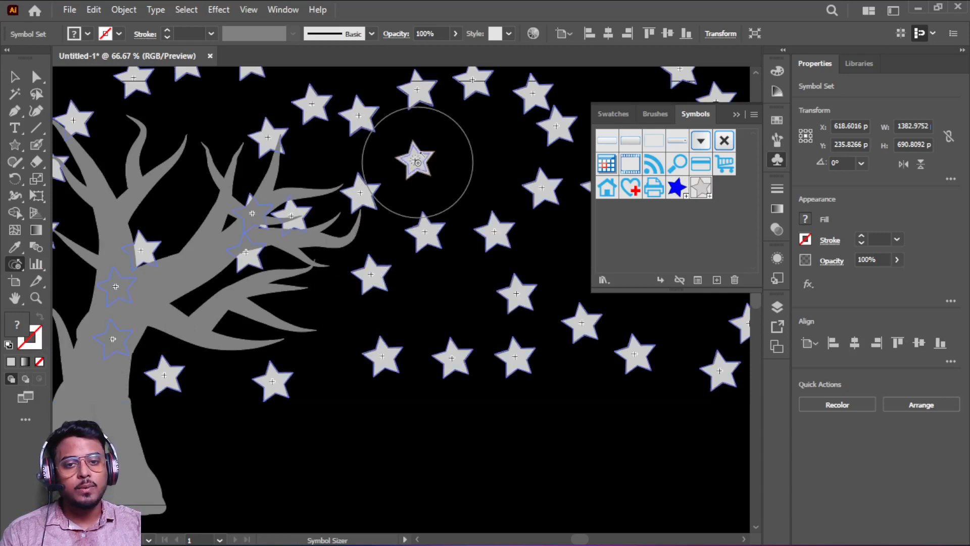
alt+click(311, 102)
alt+click(641, 365)
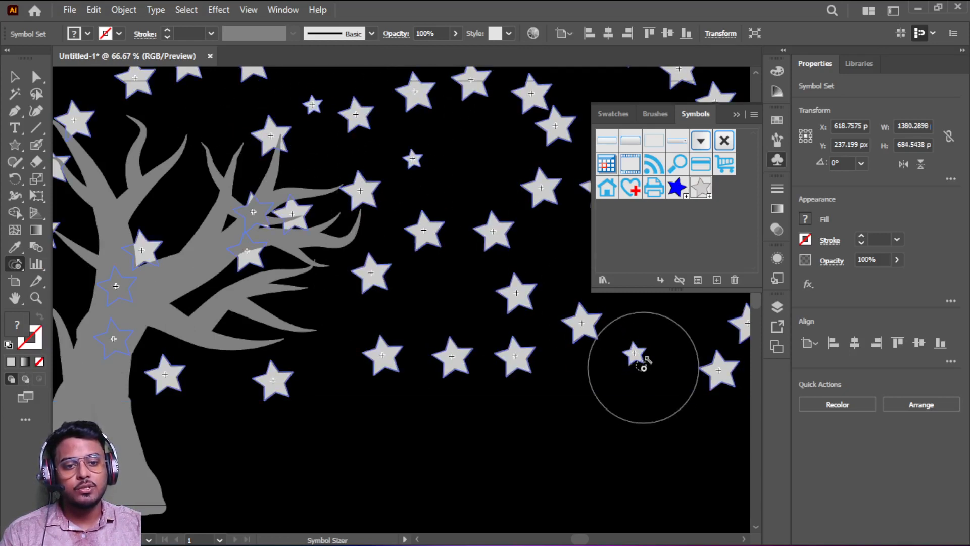
alt+click(284, 380)
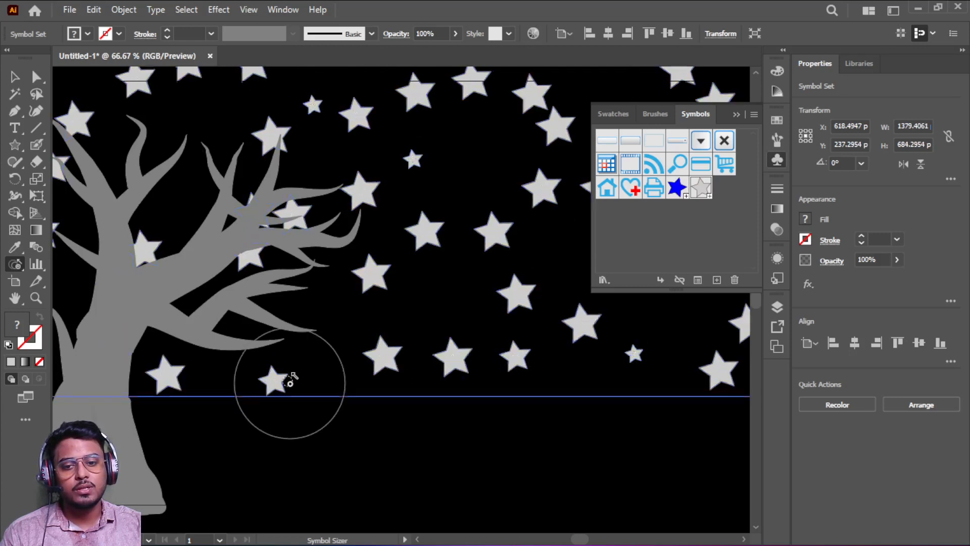
alt+click(701, 75)
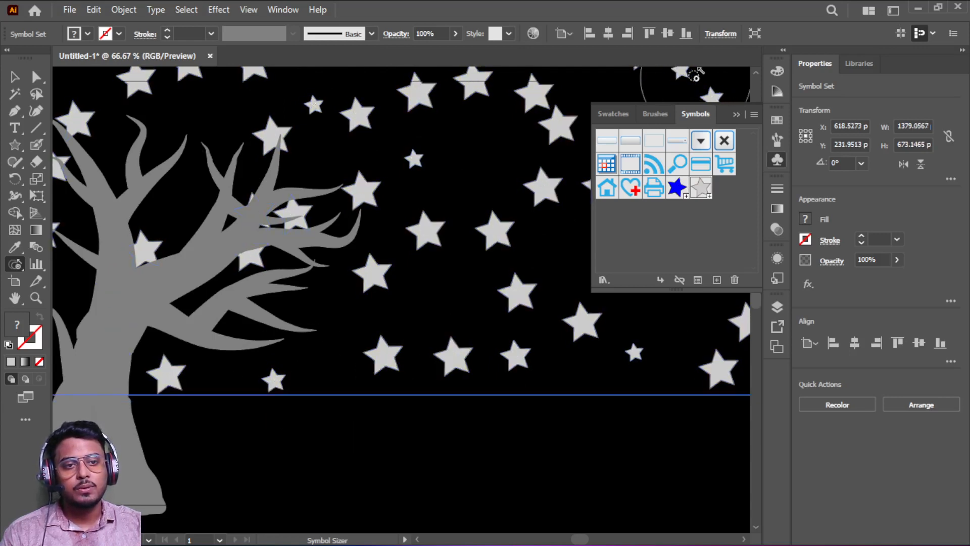
alt+click(520, 96)
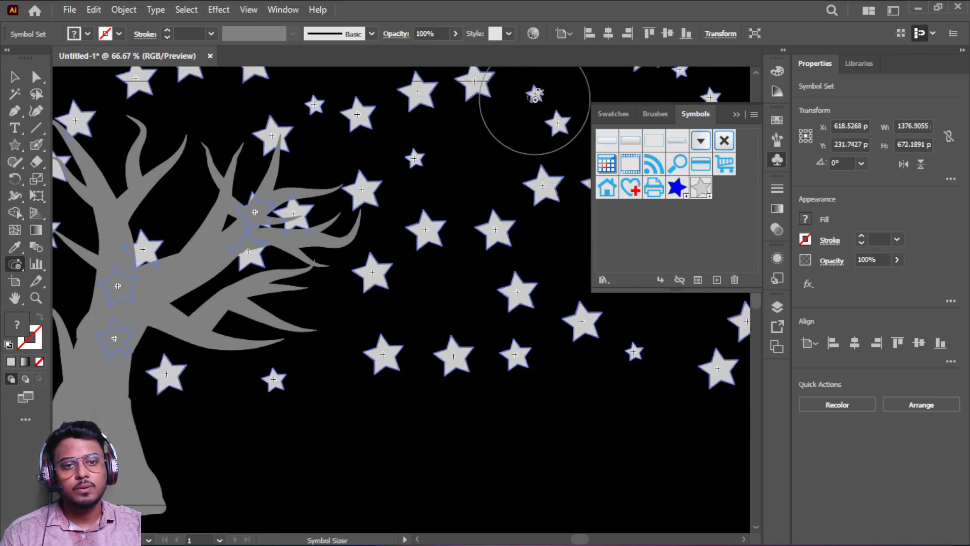
- Shrink more stars with the Symbol Sizer: one above the tree, several in the lower sky and those between the branches
alt+click(139, 83)
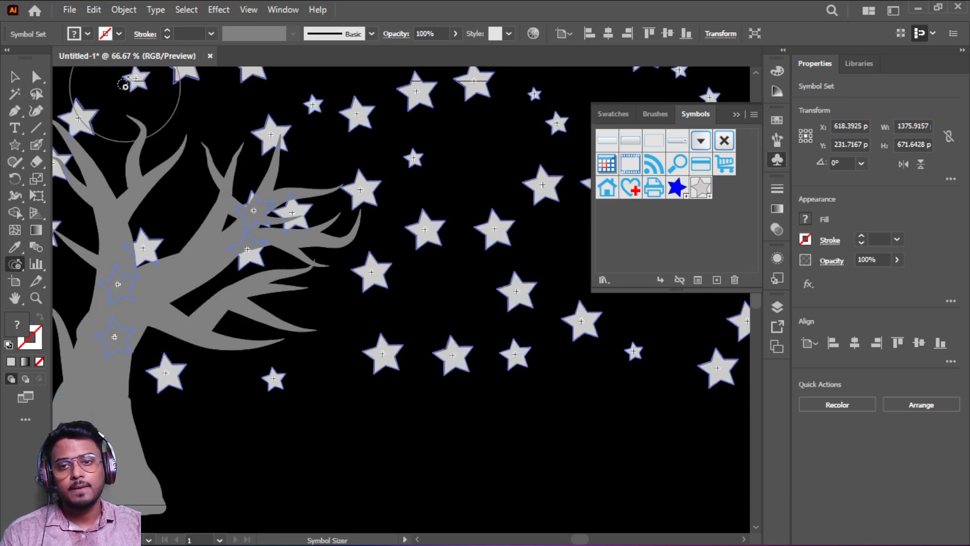
alt+click(520, 294)
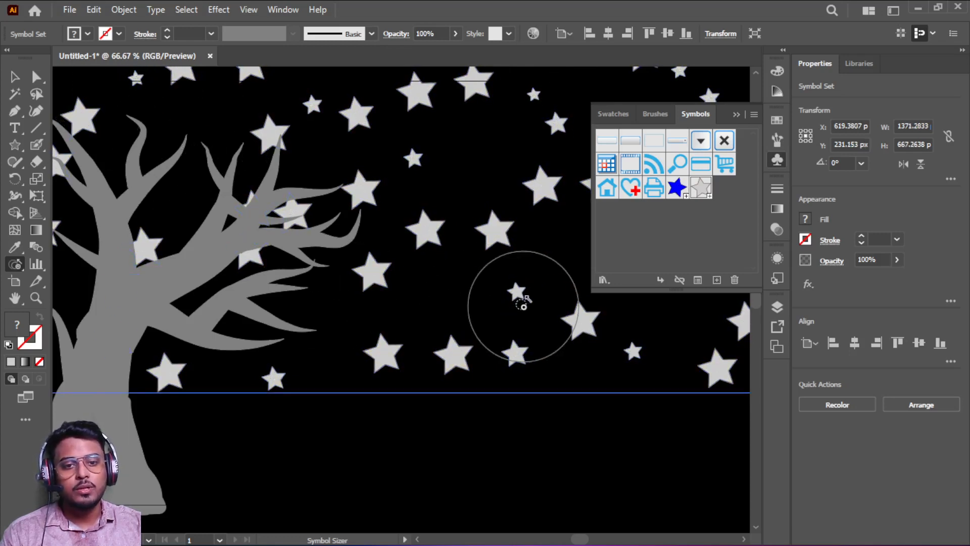
alt+click(727, 368)
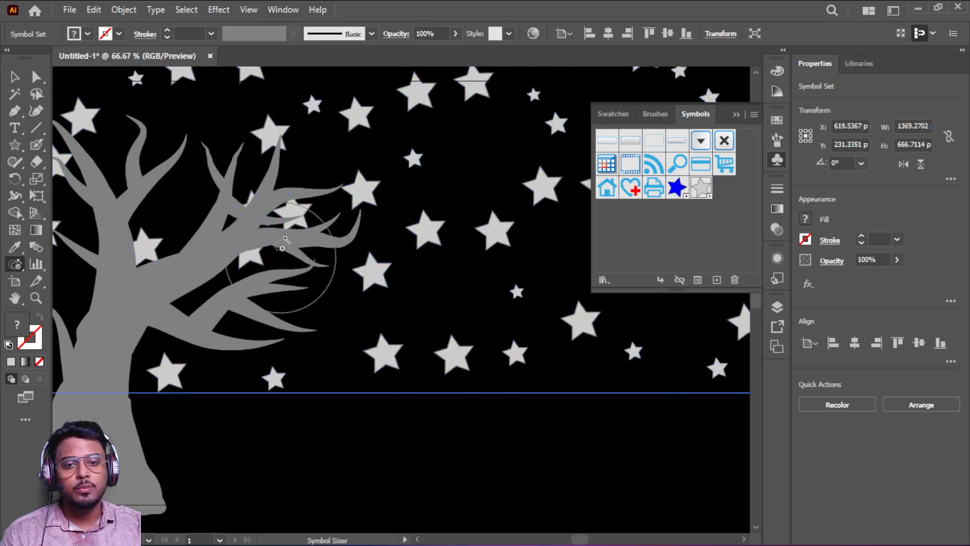
alt+click(297, 216)
drag(297, 216, 249, 254)
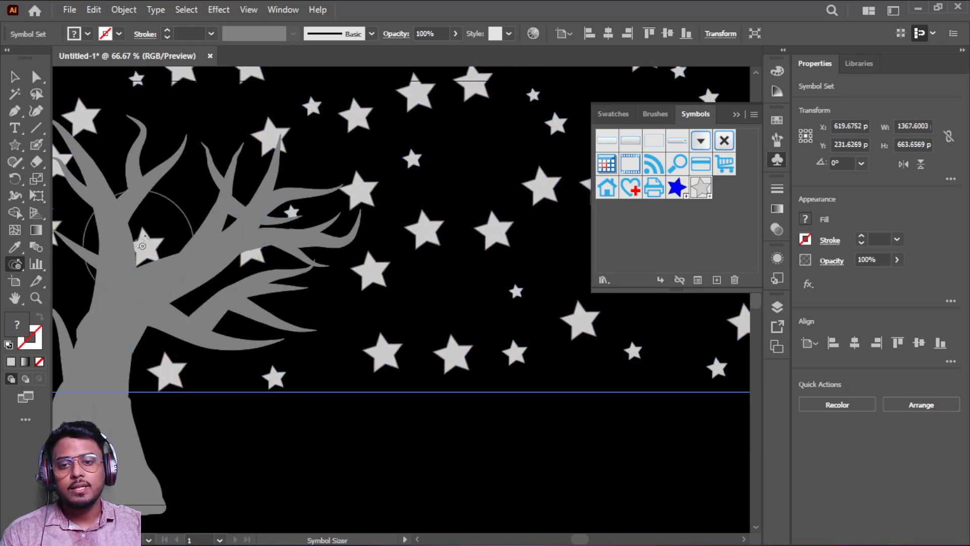
alt+click(144, 247)
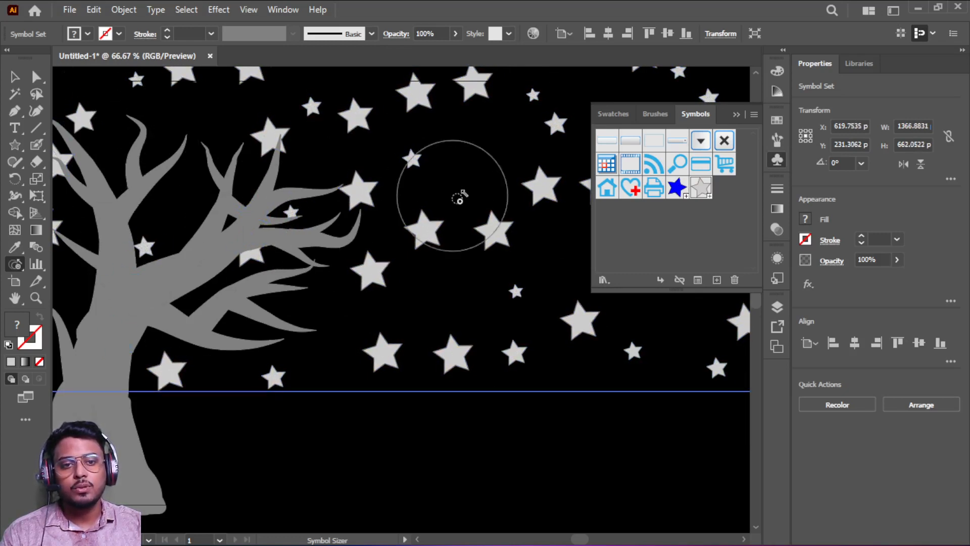
alt+click(443, 358)
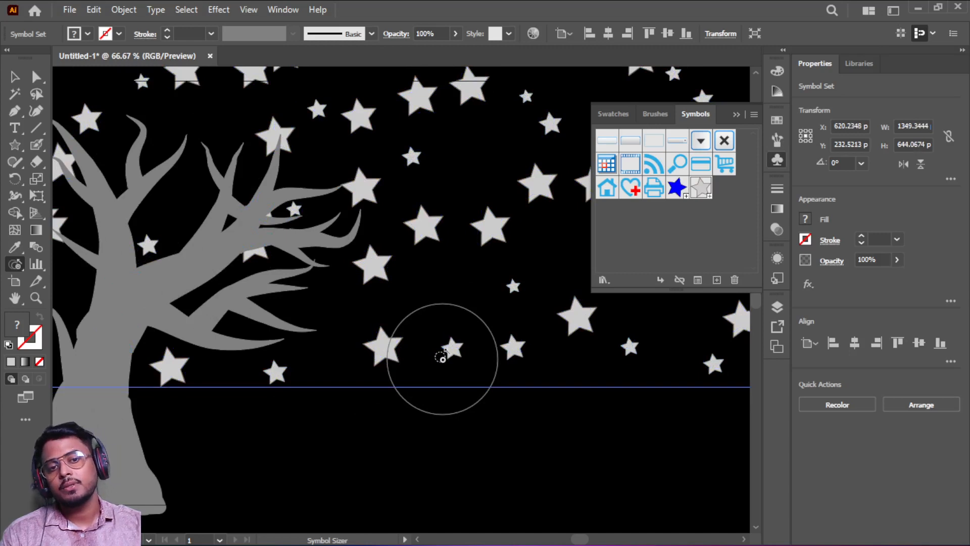
alt+click(443, 358)
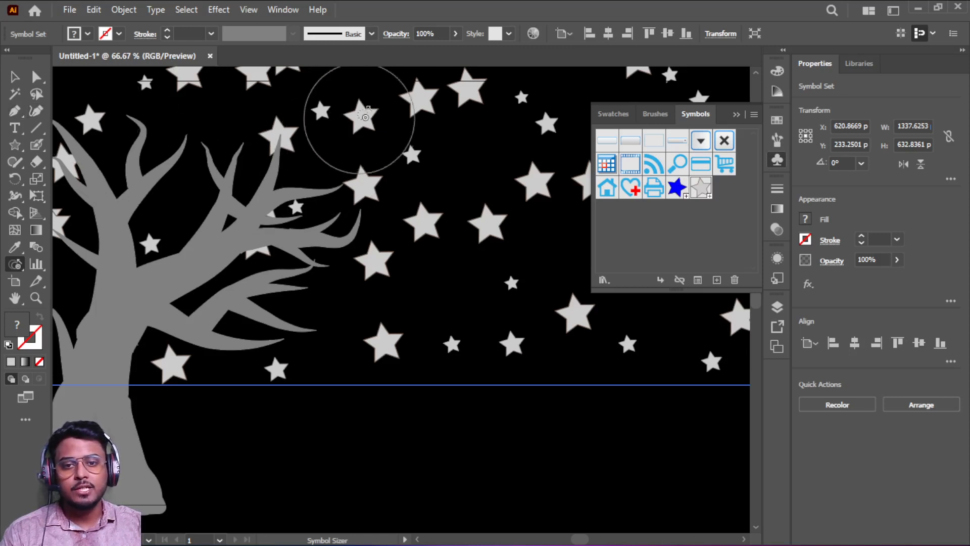
- Enlarge one star in the upper middle sky and one at the lower right, and shrink two stars near the upper one
drag(404, 118, 364, 120)
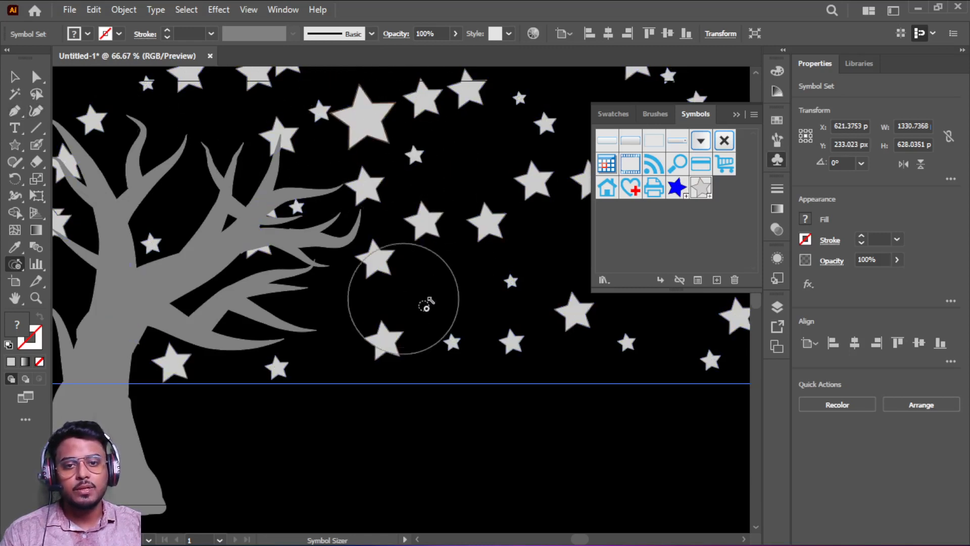
drag(582, 311, 571, 312)
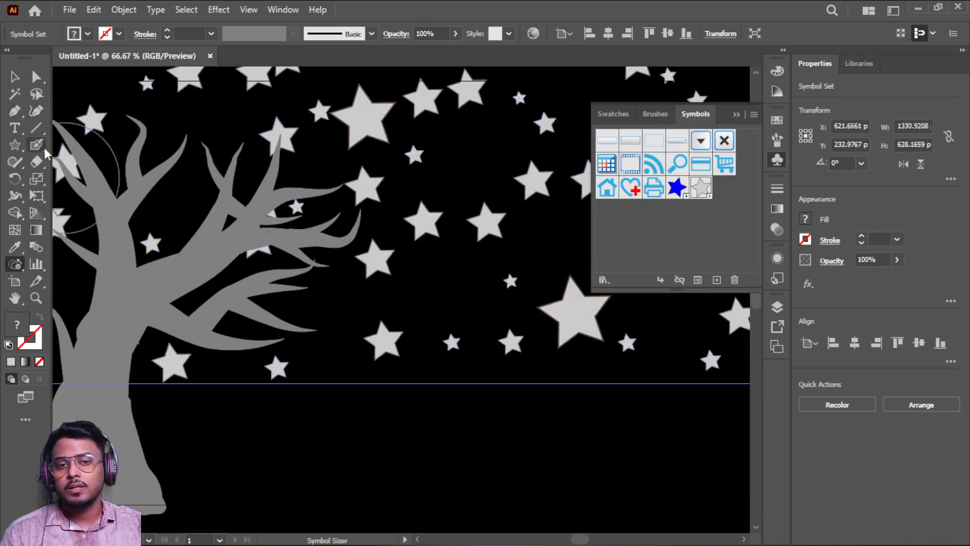
alt+click(360, 184)
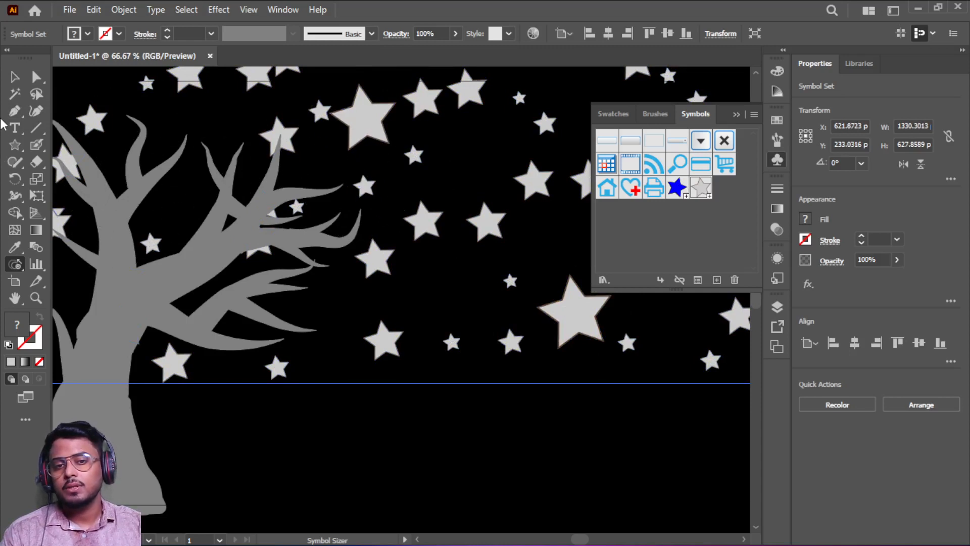
mouse_move(455, 96)
mouse_down()
mouse_move(465, 97)
mouse_move(435, 101)
mouse_up()
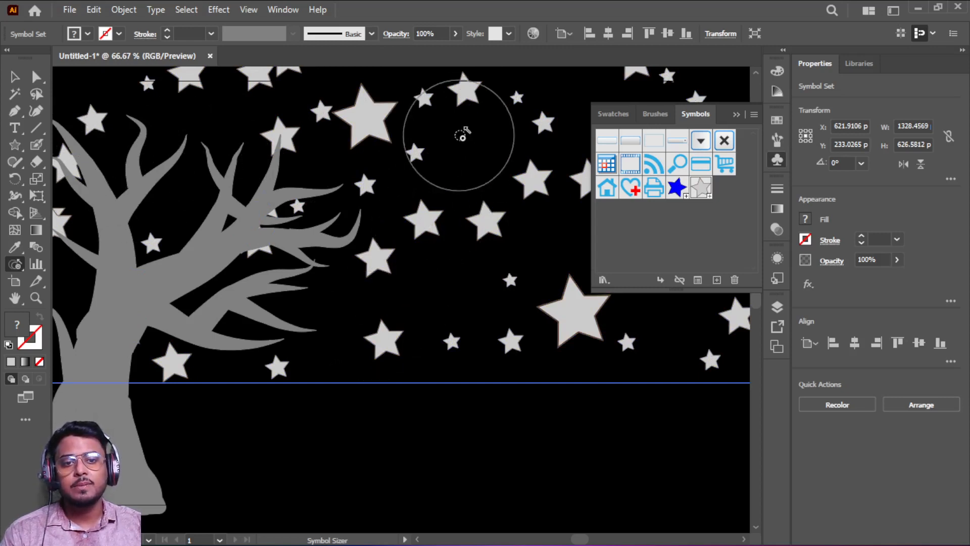
- Draw a circle about 118 px wide in the upper sky and a second one about 112 px wide overlapping its upper right
click(17, 164)
click(15, 145)
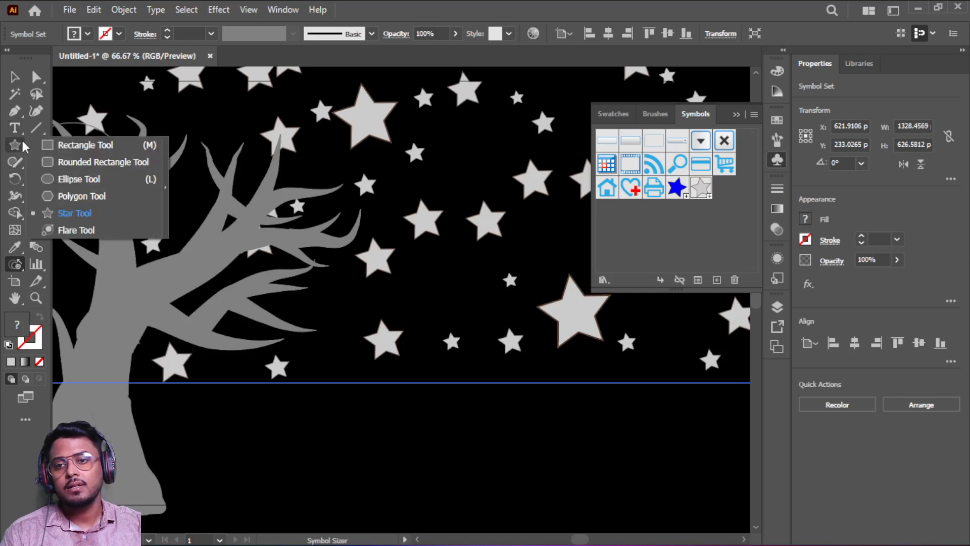
click(76, 179)
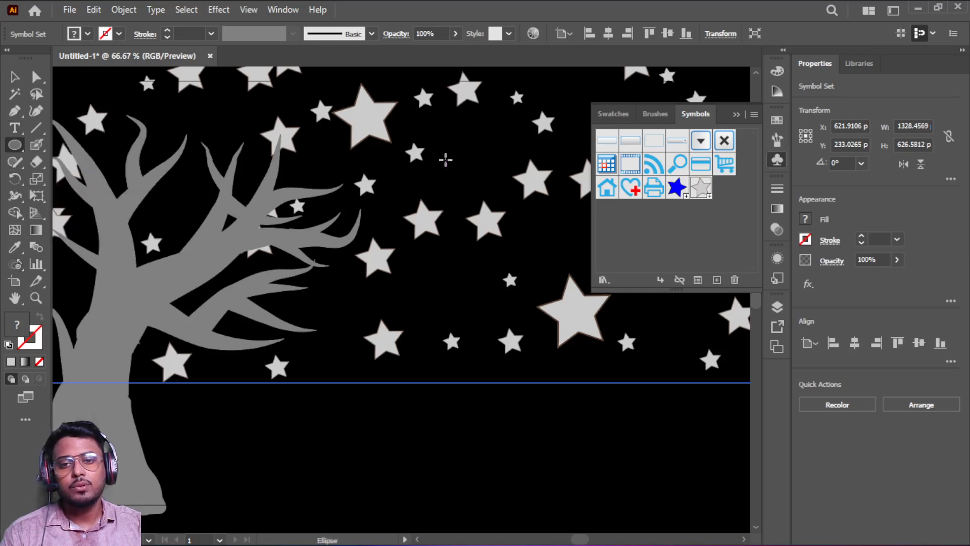
drag(434, 125, 499, 190)
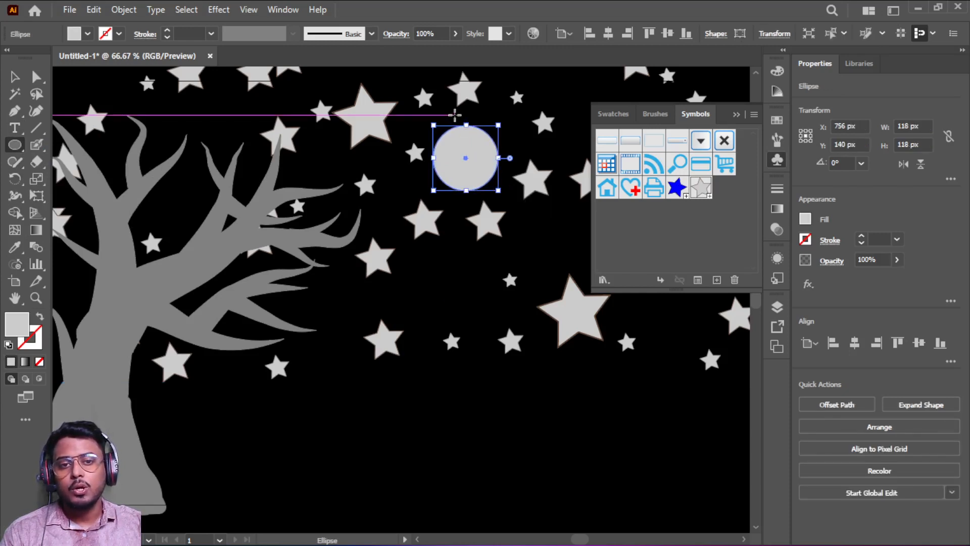
drag(446, 115, 508, 176)
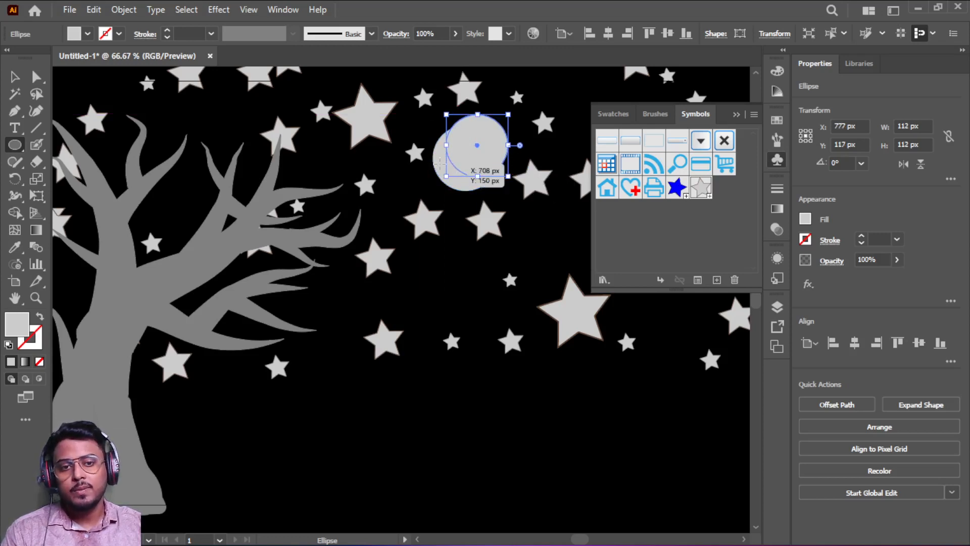
- Subtract the front circle from the back one to form a crescent moon, enlarge it to about 153 by 147 px and deselect it
click(14, 78)
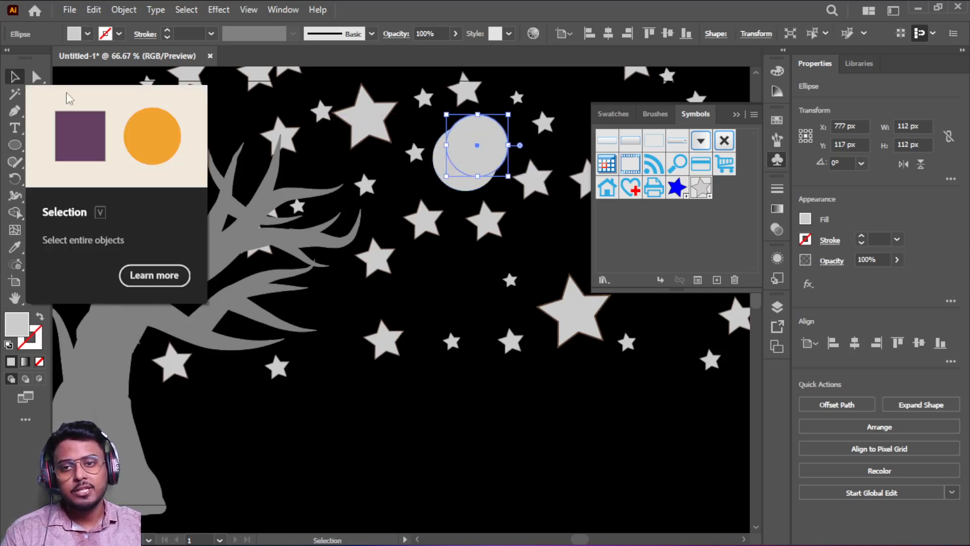
shift+click(441, 163)
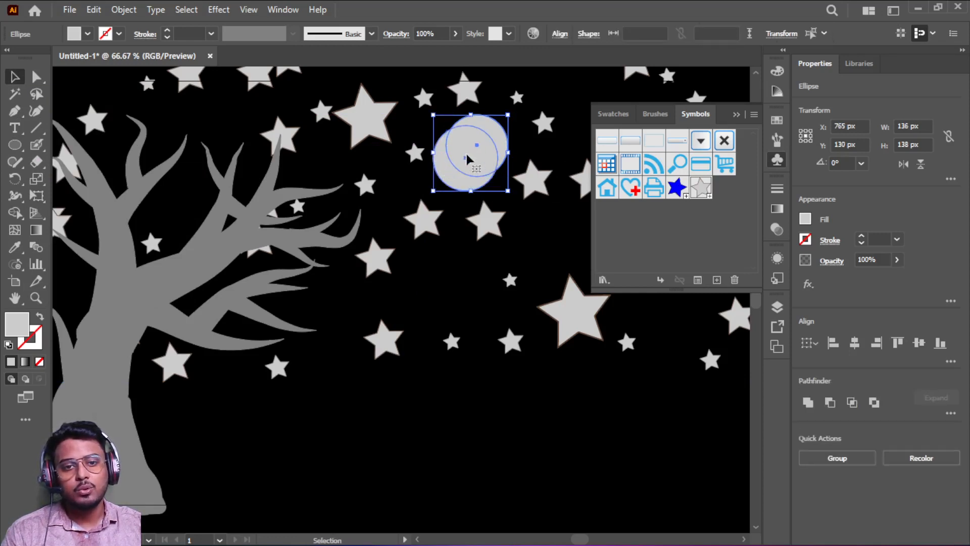
click(830, 402)
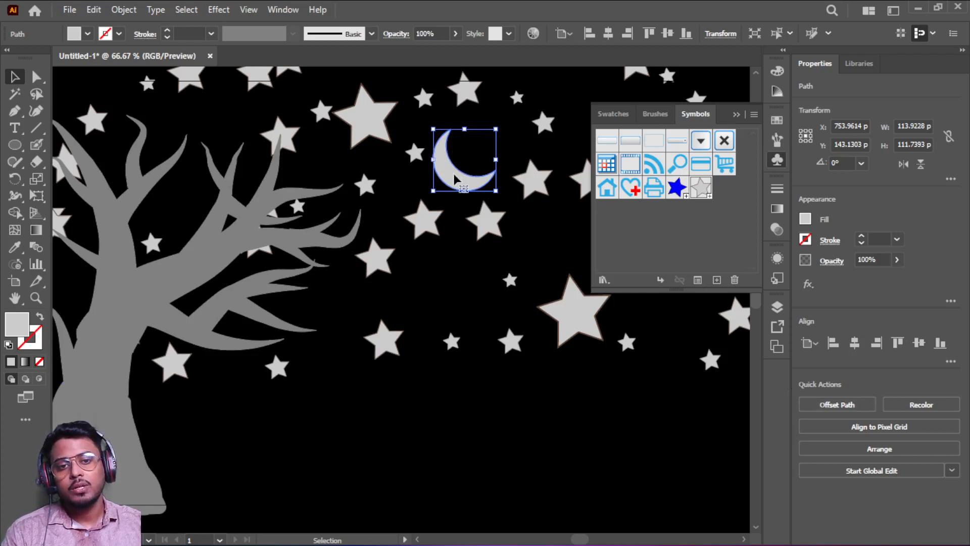
drag(455, 178, 514, 200)
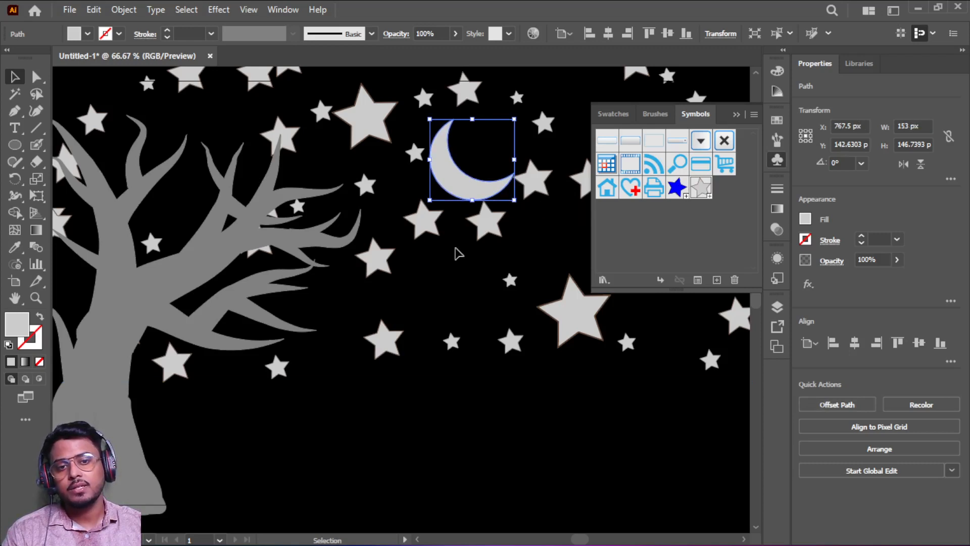
click(483, 437)
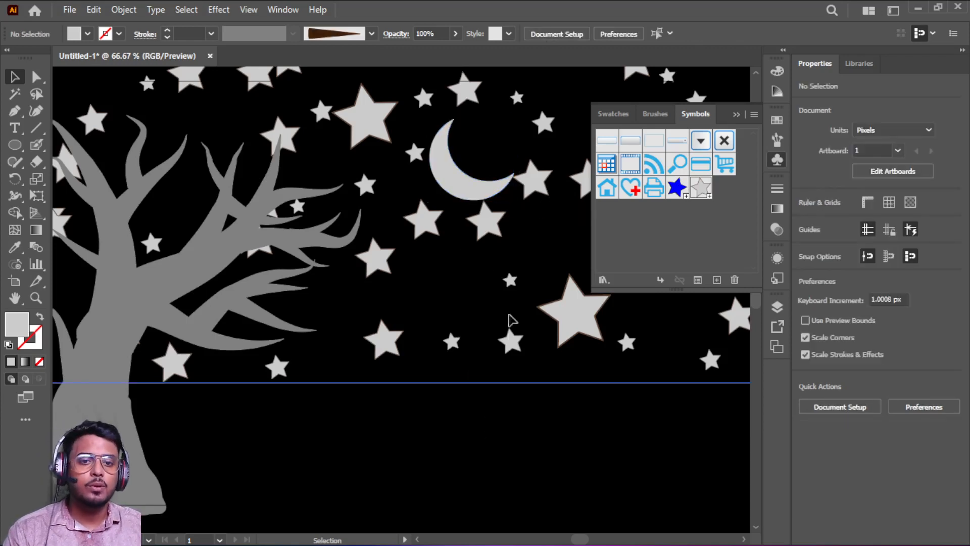
- Apply a Gaussian Blur with a radius of about 3.06 pixels to the crescent moon and deselect it
mouse_move(461, 194)
mouse_down()
mouse_move(289, 142)
mouse_move(215, 143)
mouse_move(220, 155)
mouse_move(393, 171)
mouse_move(328, 152)
mouse_move(456, 175)
mouse_up()
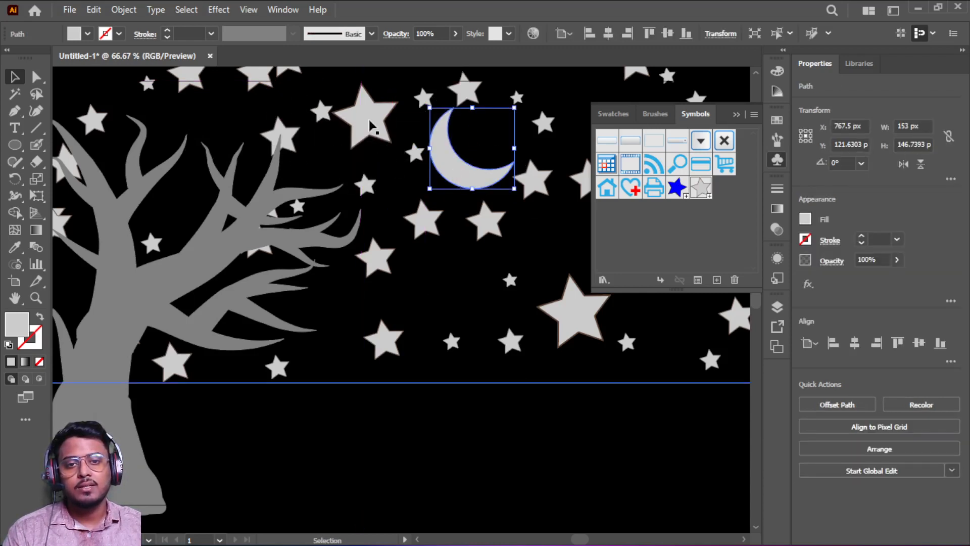
click(371, 123)
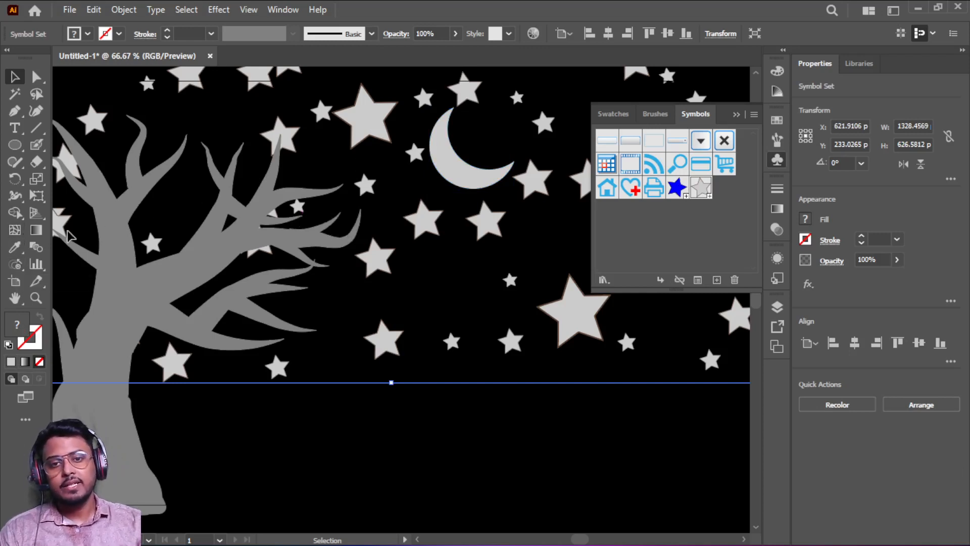
click(474, 185)
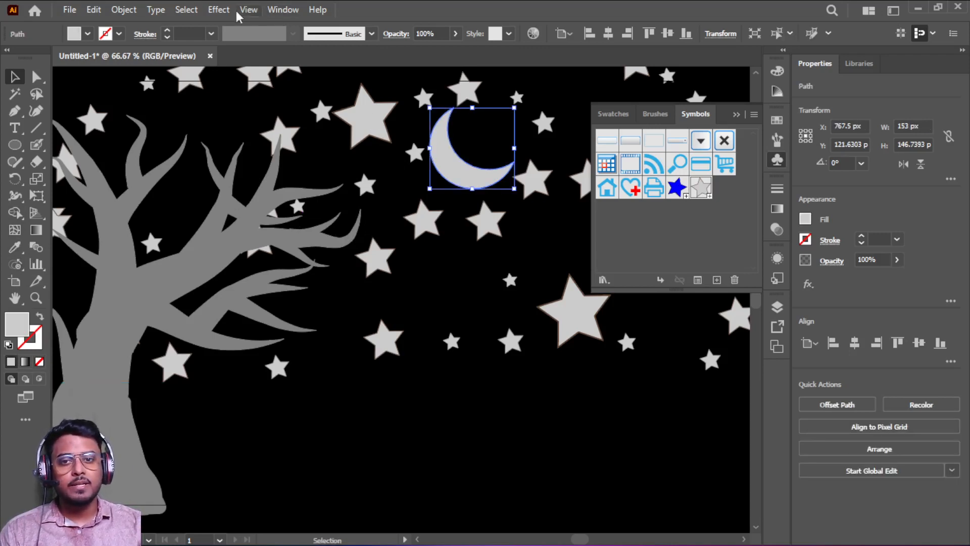
click(219, 10)
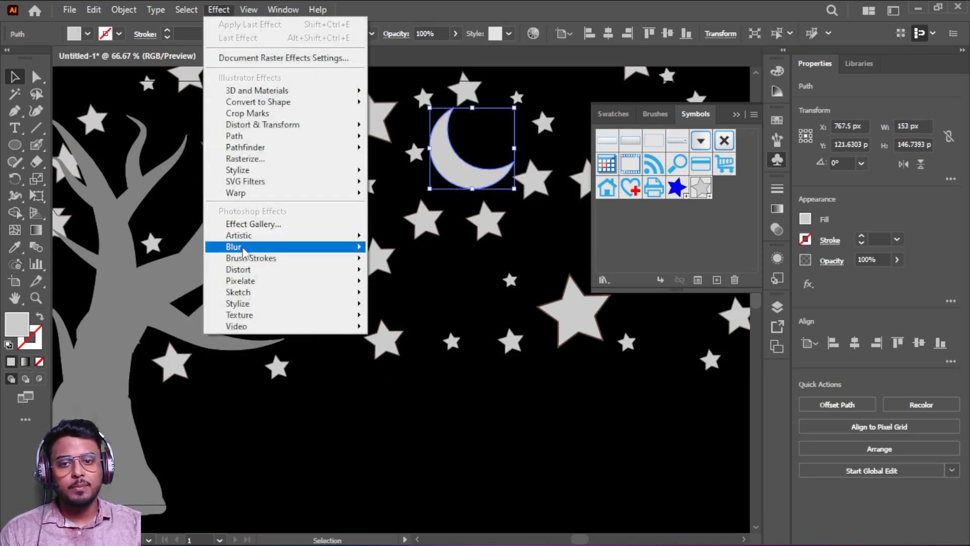
mouse_move(277, 247)
click(419, 250)
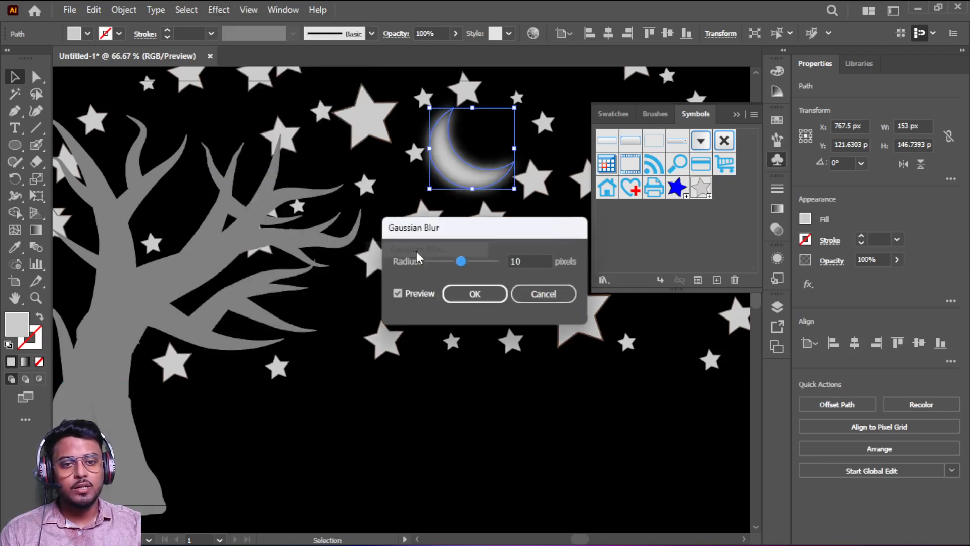
drag(462, 263, 439, 264)
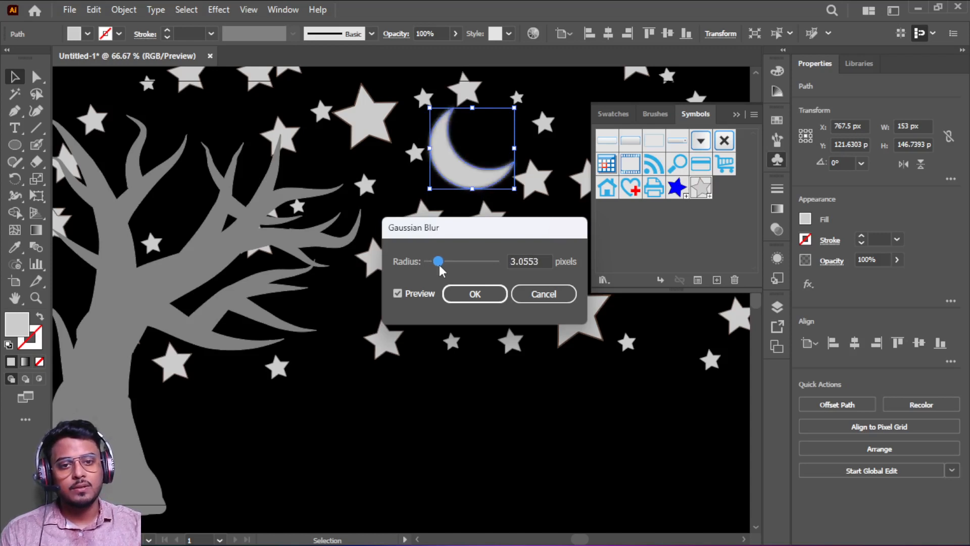
click(472, 294)
click(437, 415)
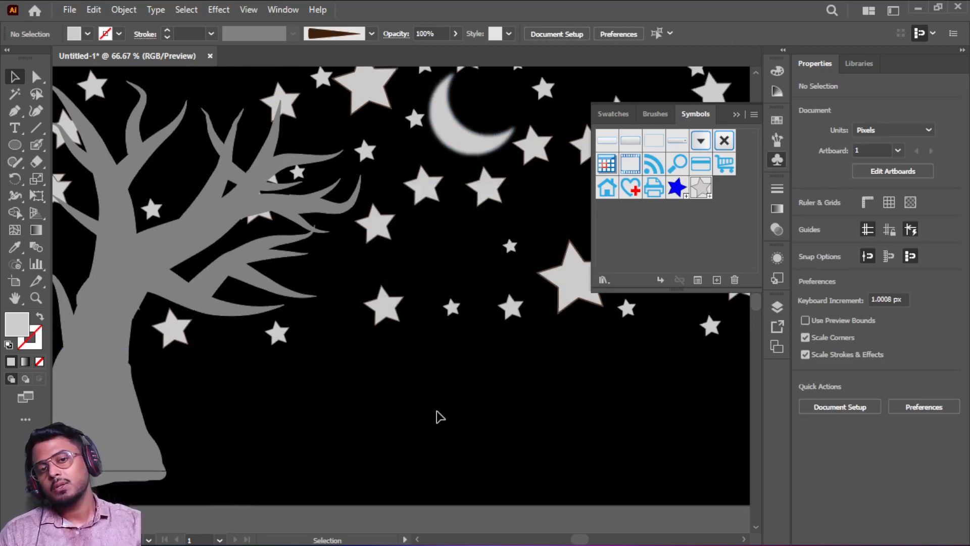
- Apply a Gaussian Blur with a radius of about 1.32 pixels to the star symbol set
scroll(438, 415, up, 2)
scroll(438, 416, down, 2)
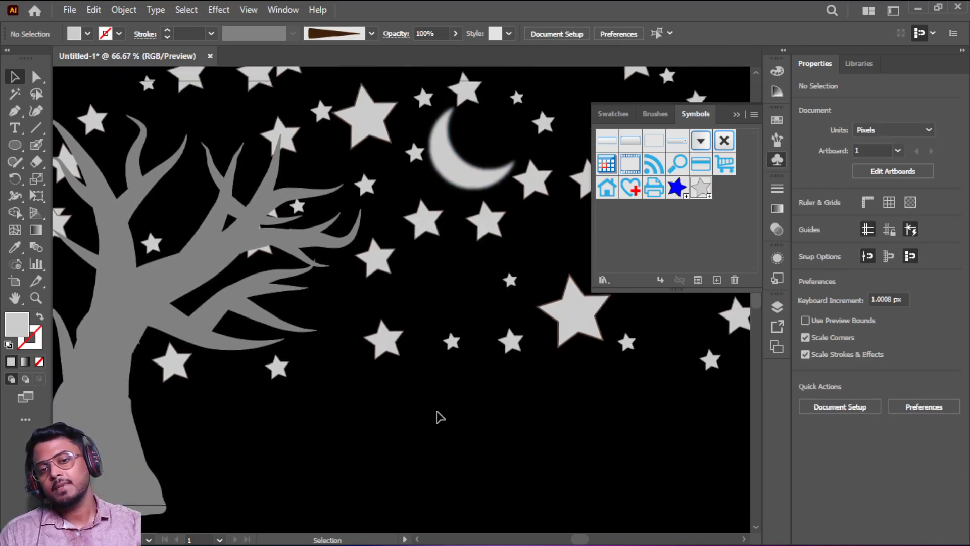
scroll(437, 415, up, 1)
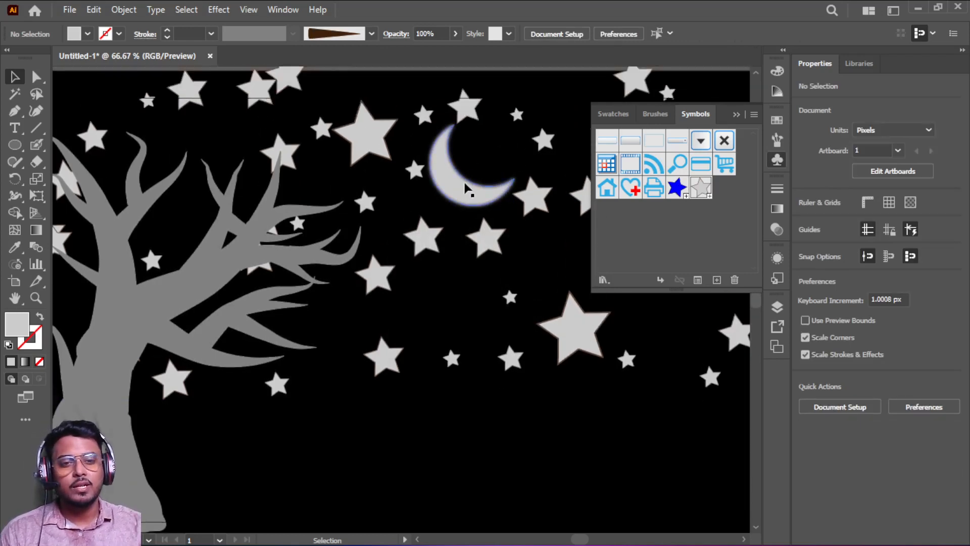
click(375, 139)
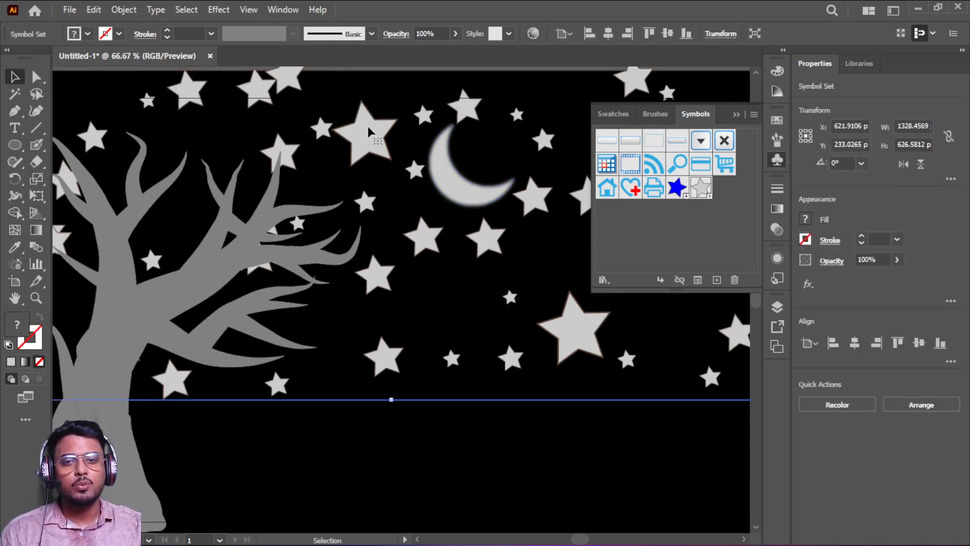
click(219, 10)
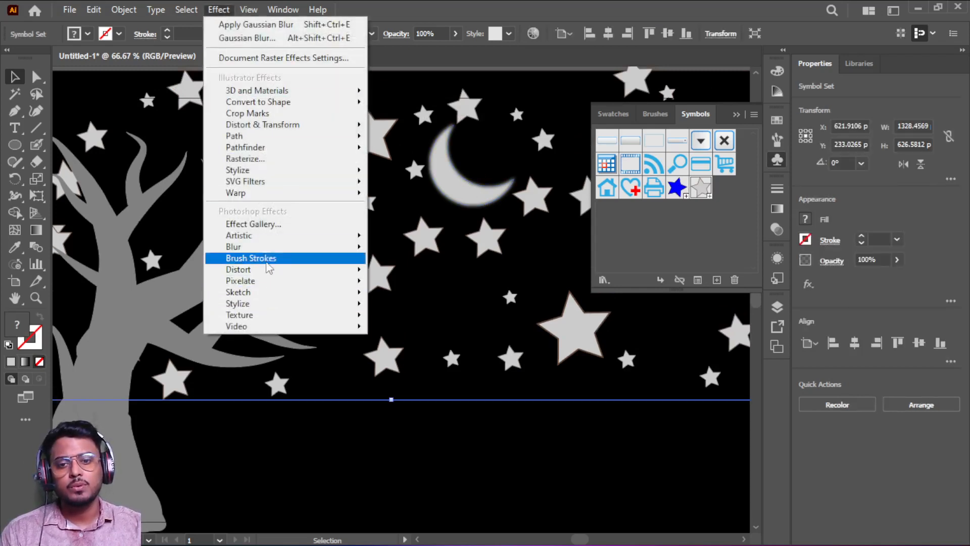
mouse_move(261, 250)
click(417, 250)
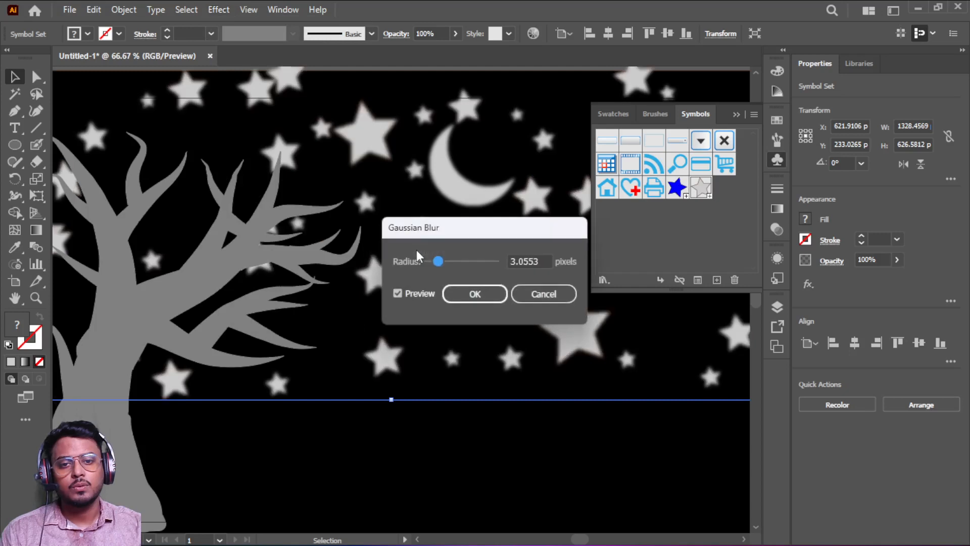
drag(440, 262, 435, 263)
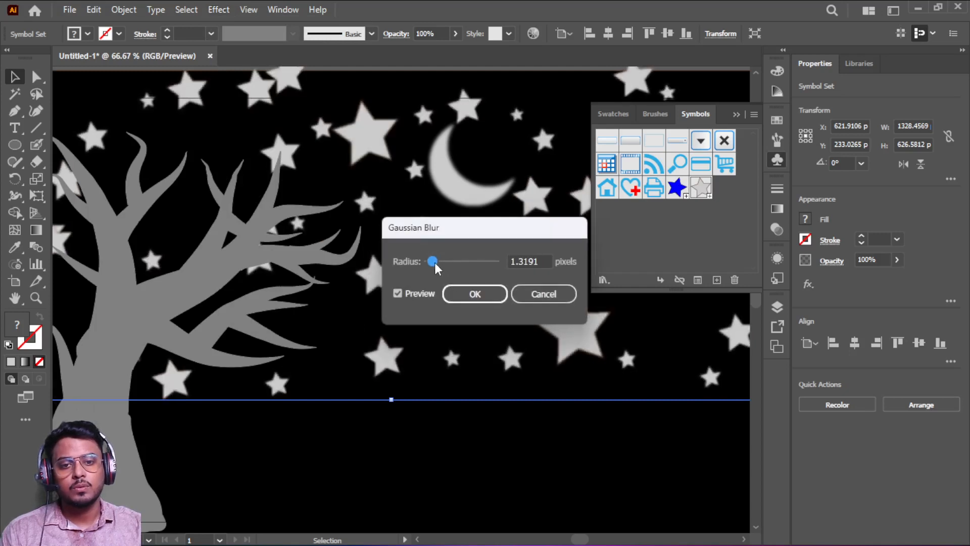
click(465, 296)
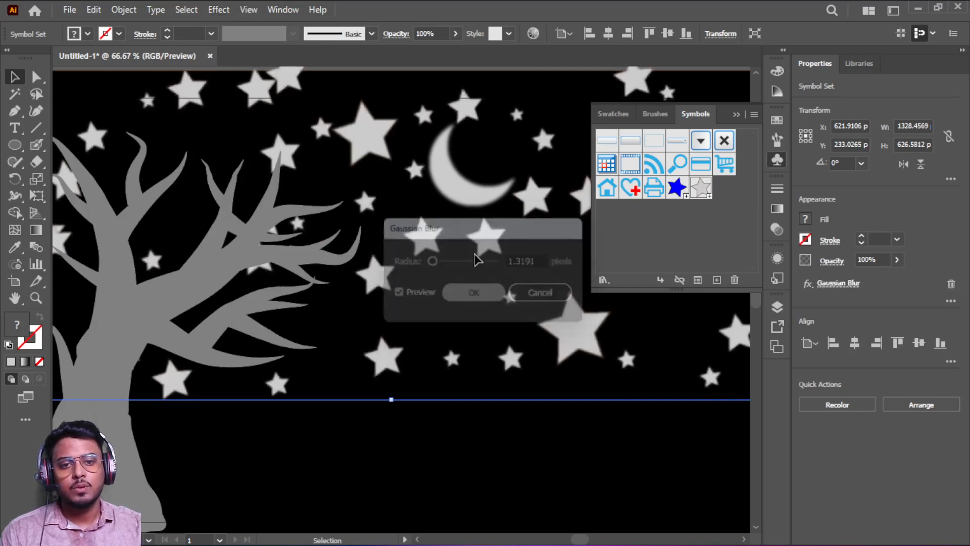
click(461, 199)
click(219, 9)
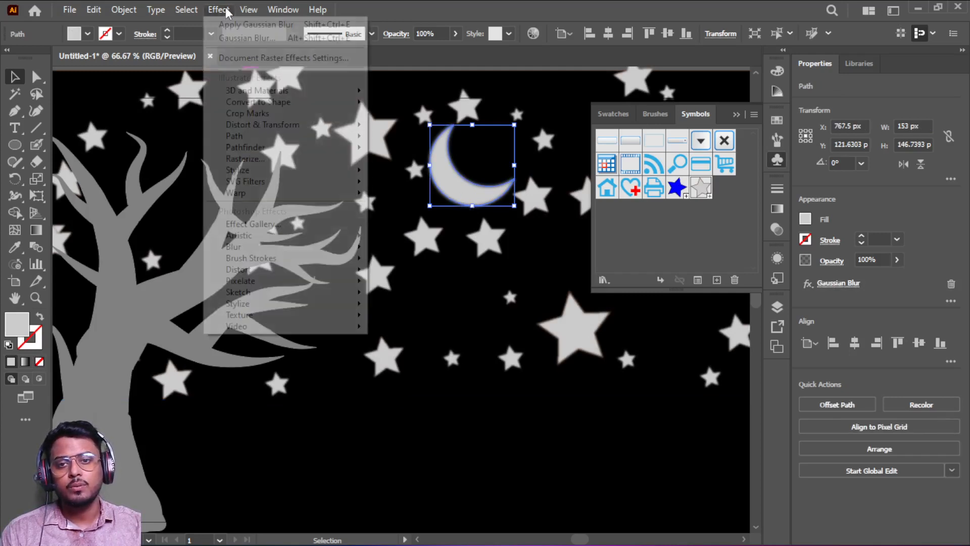
mouse_move(252, 247)
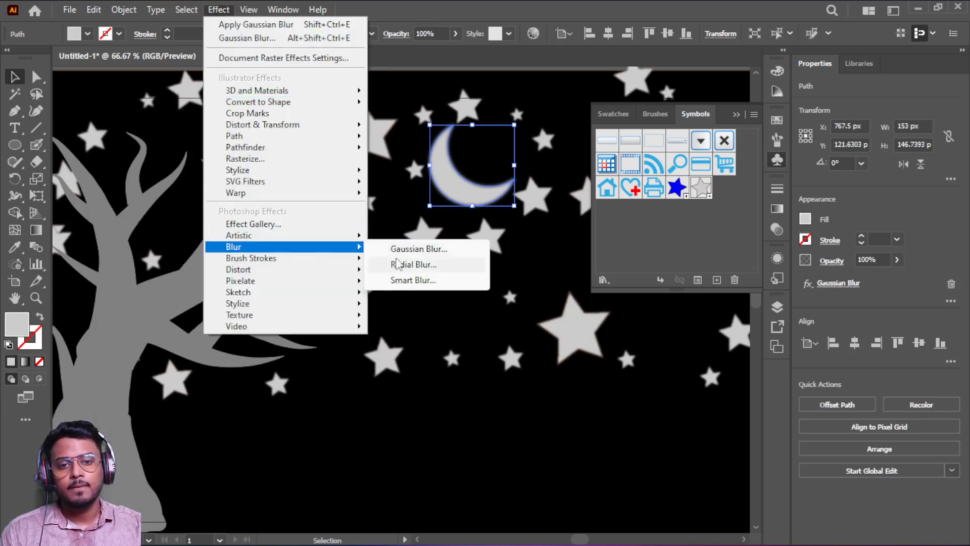
click(411, 250)
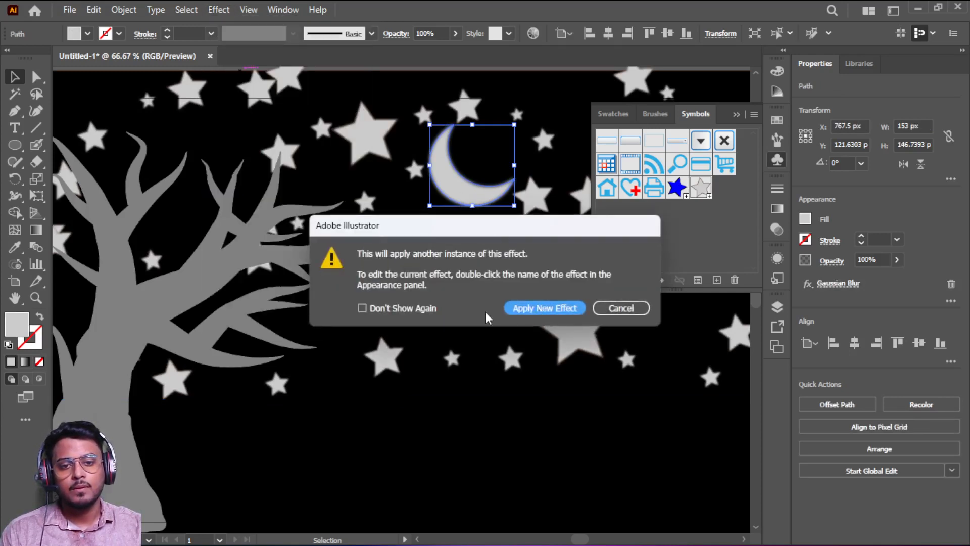
click(558, 310)
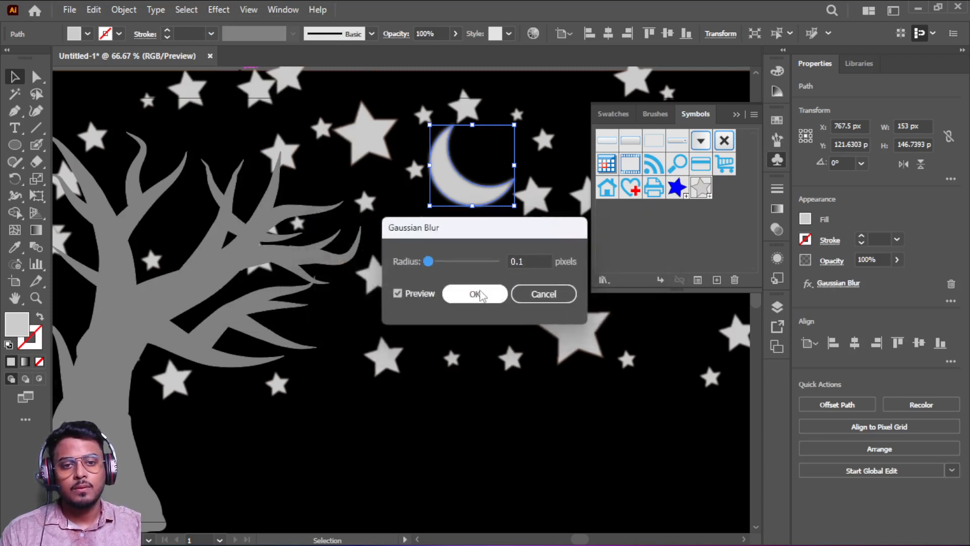
click(556, 294)
click(494, 430)
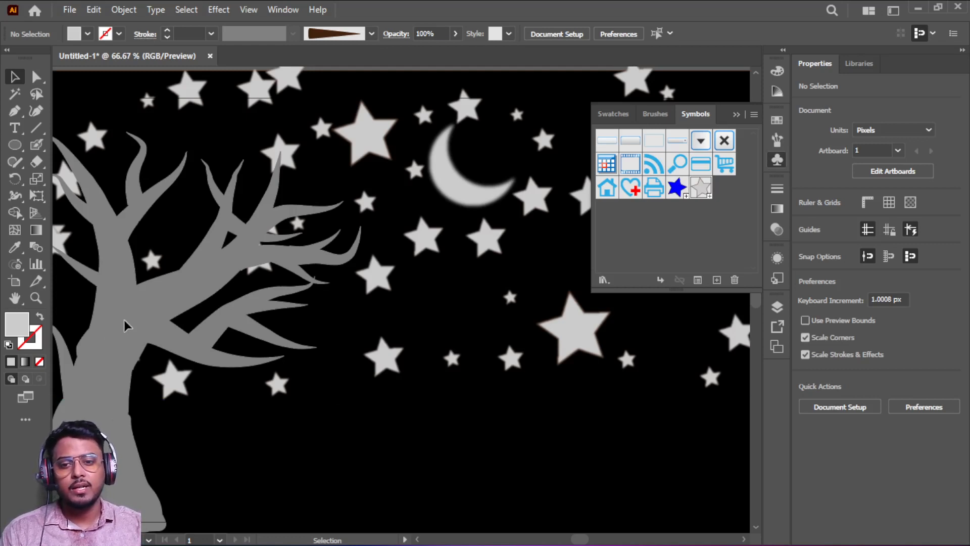
- Nudge the star symbol set up by about 5 px, deselect it and show the layer list
drag(123, 320, 141, 308)
click(466, 482)
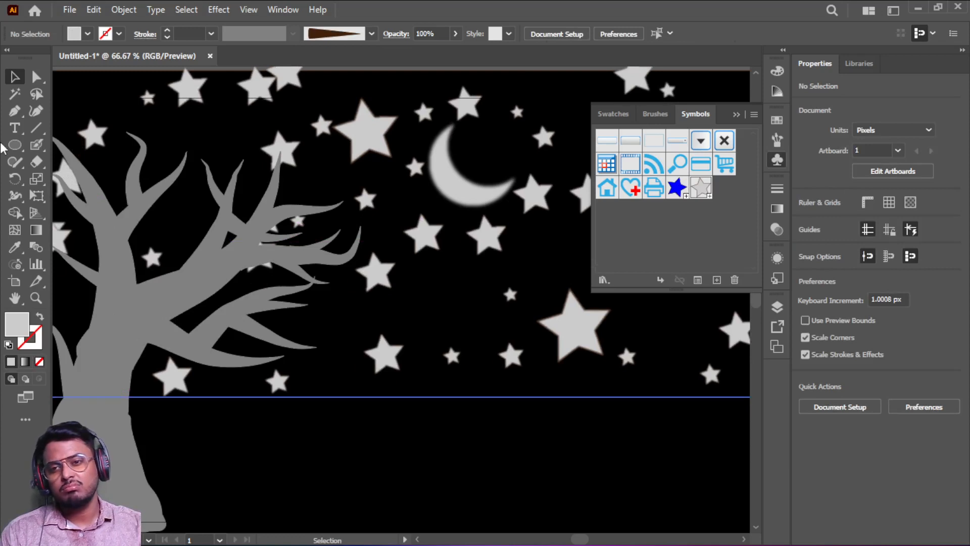
key(F7)
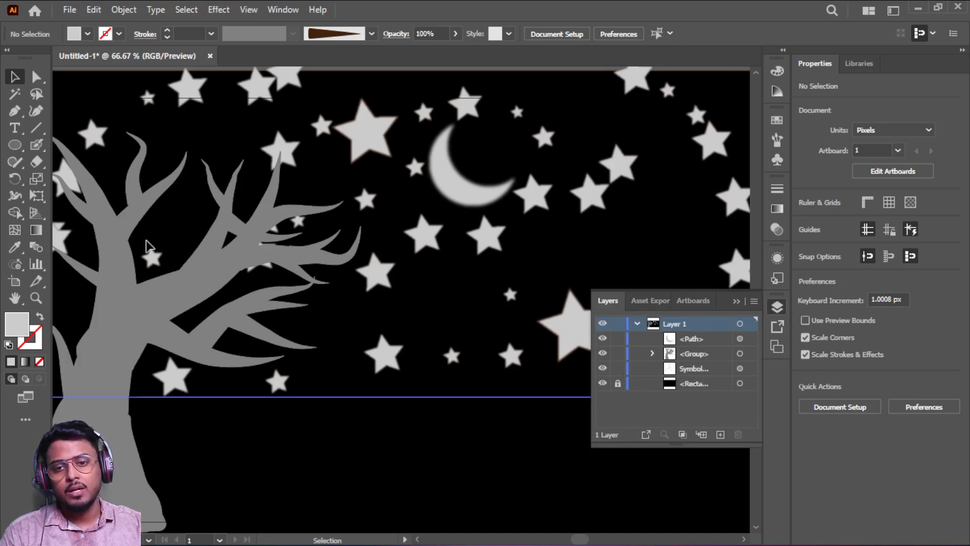
- Try several brown, beige and other swatches on the tree group, settle on the light tan brown fill and deselect everything
click(135, 320)
click(103, 34)
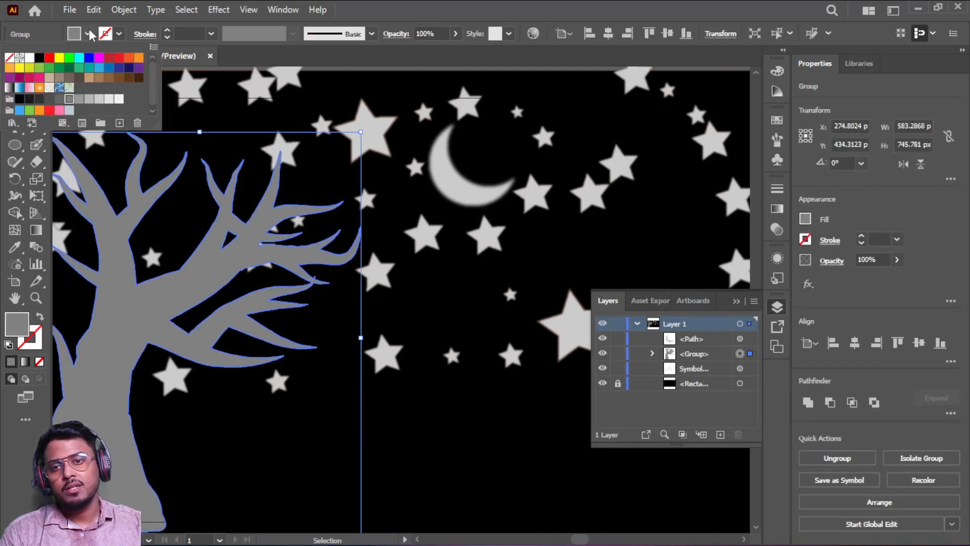
click(89, 77)
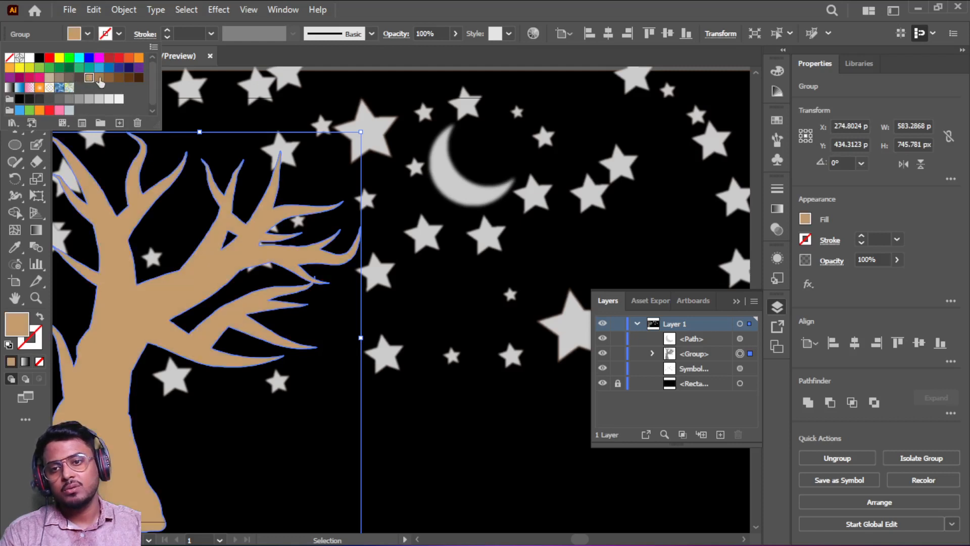
click(100, 79)
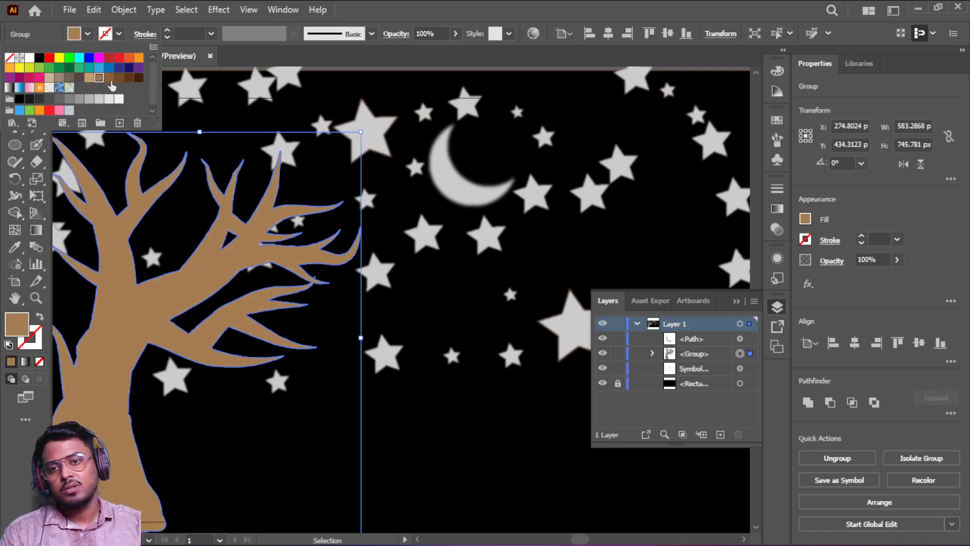
click(110, 78)
click(89, 78)
click(49, 78)
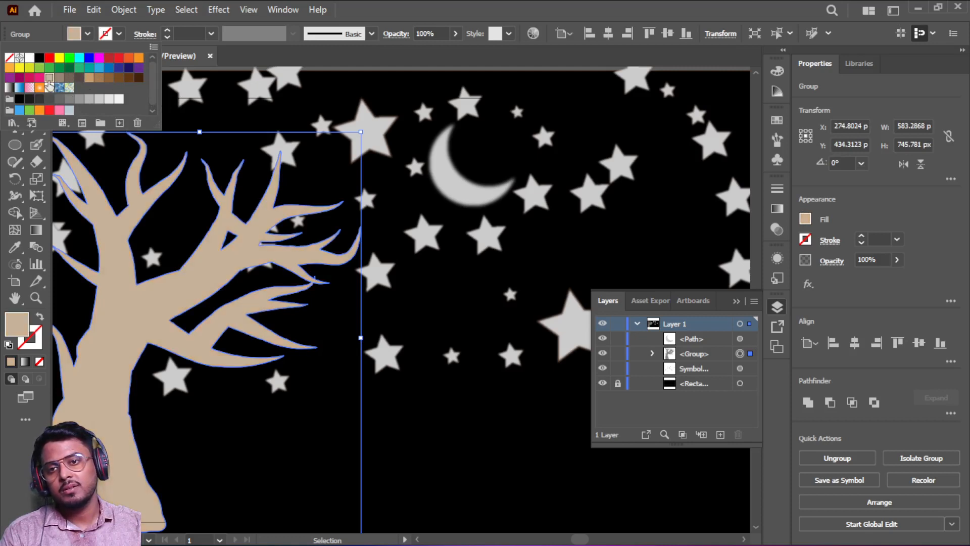
click(49, 67)
click(70, 77)
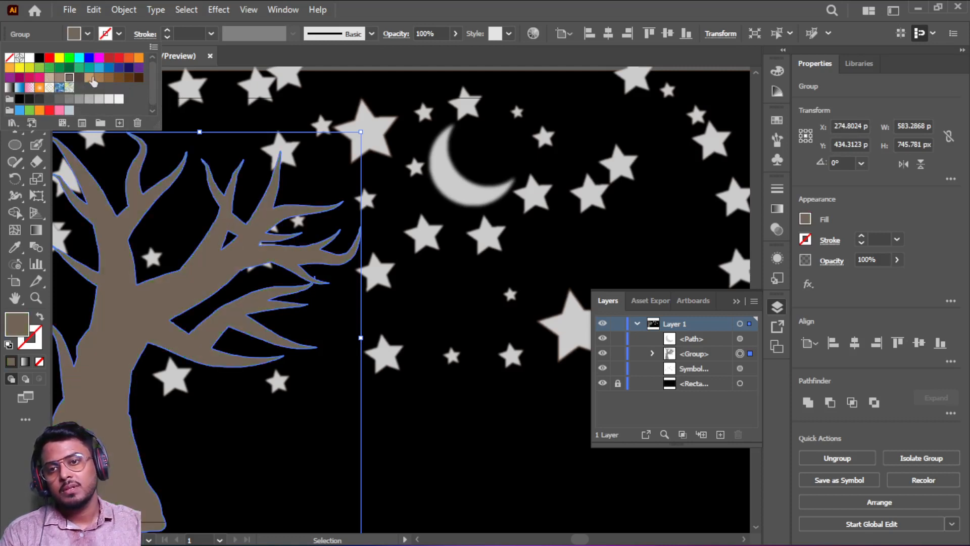
click(89, 78)
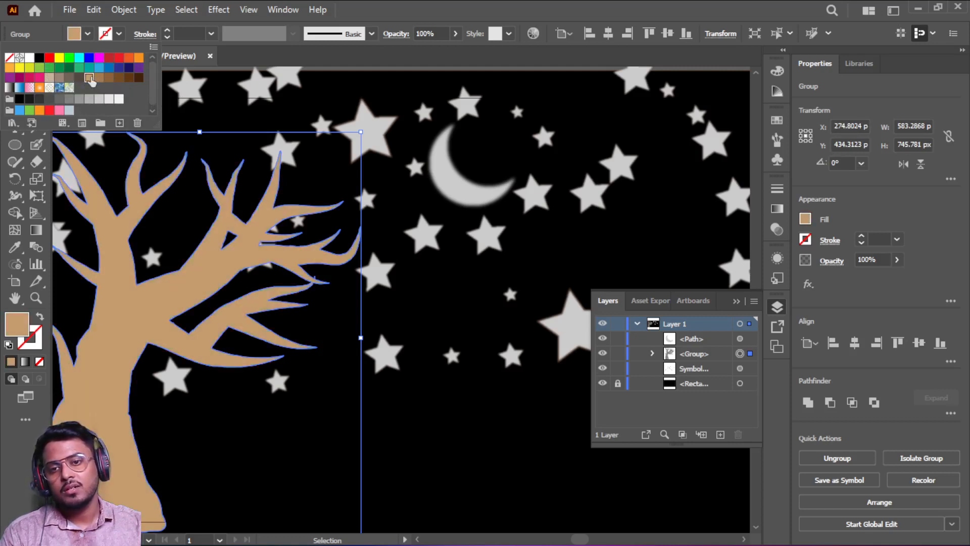
click(410, 426)
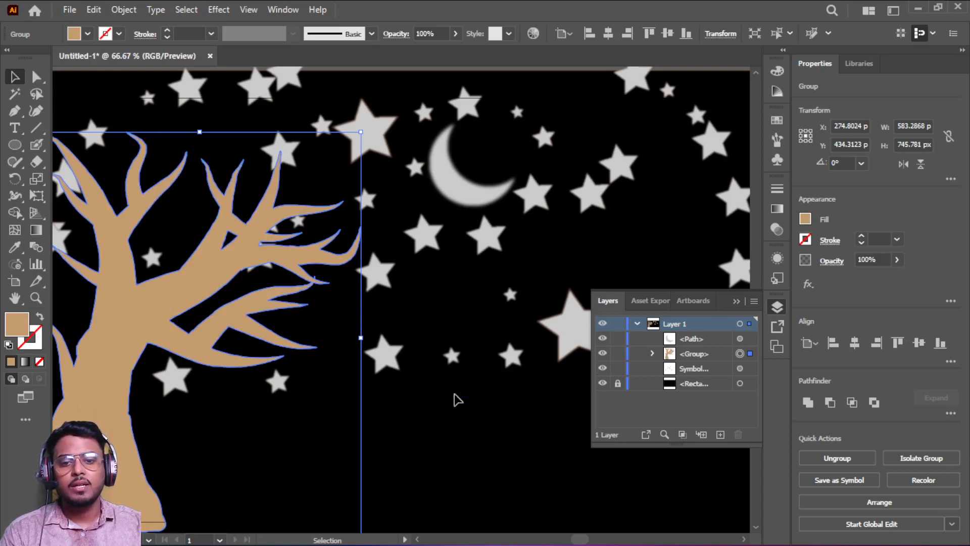
click(458, 404)
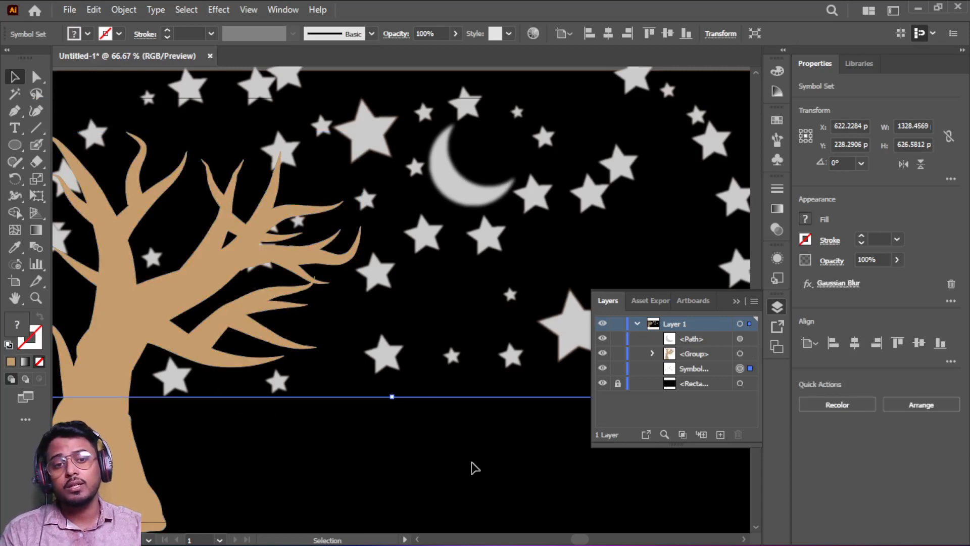
click(296, 459)
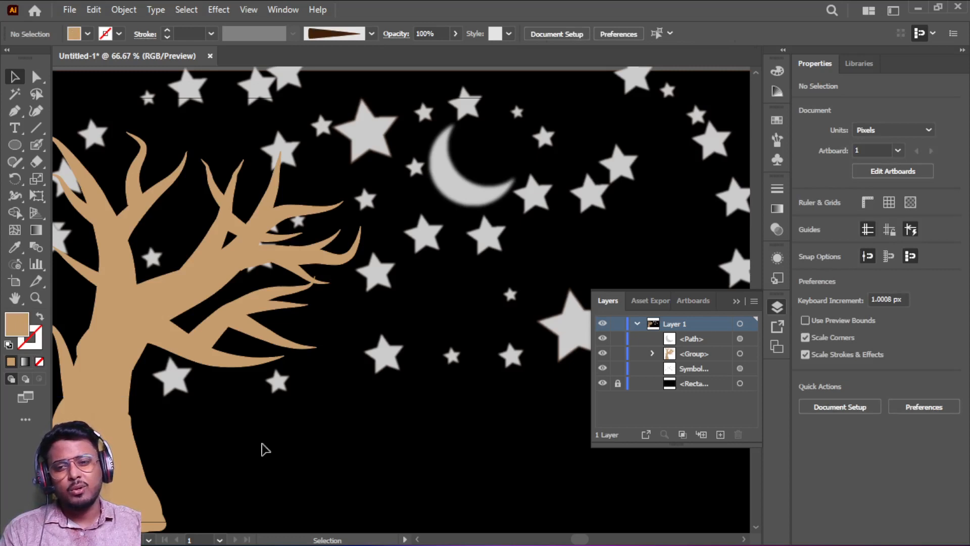
- Select the star symbol set and open the Textures graphic style library
click(18, 271)
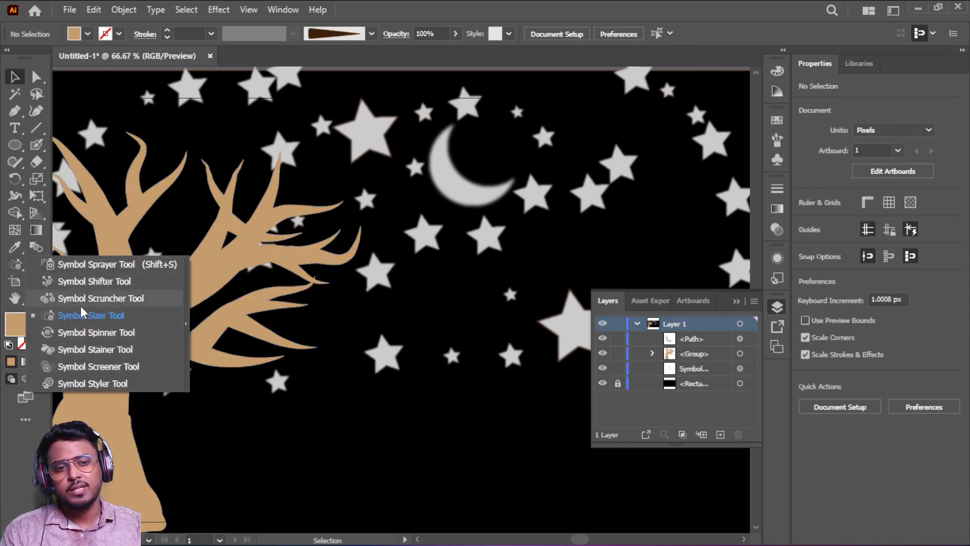
click(358, 134)
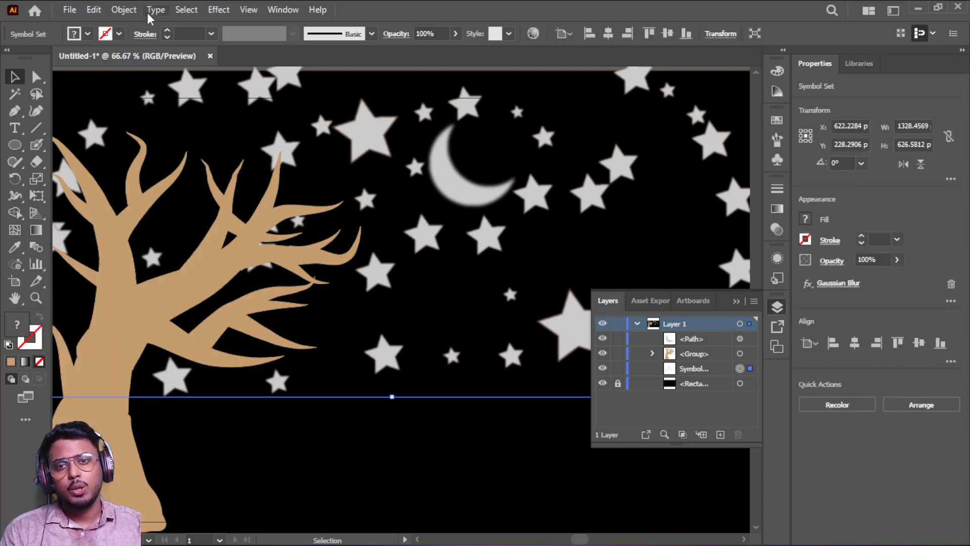
click(281, 10)
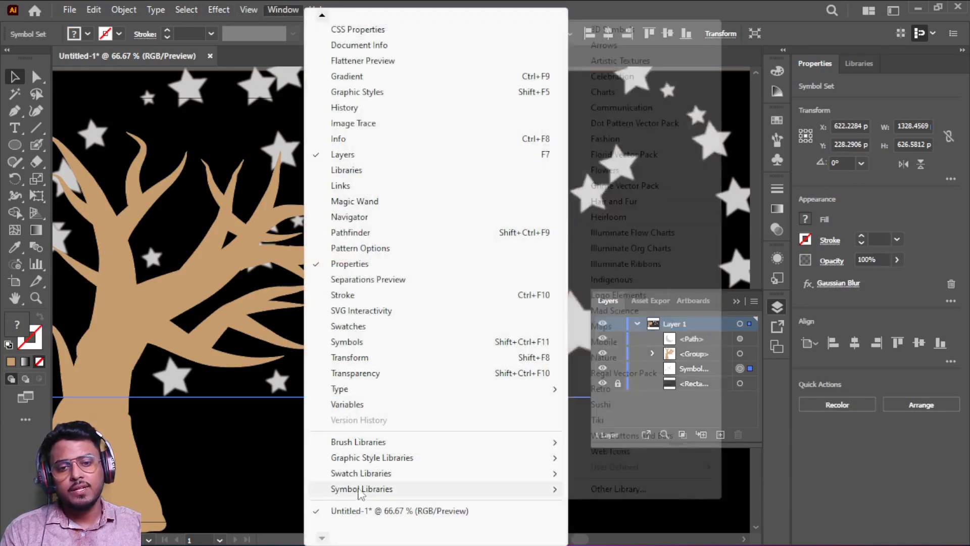
mouse_move(368, 460)
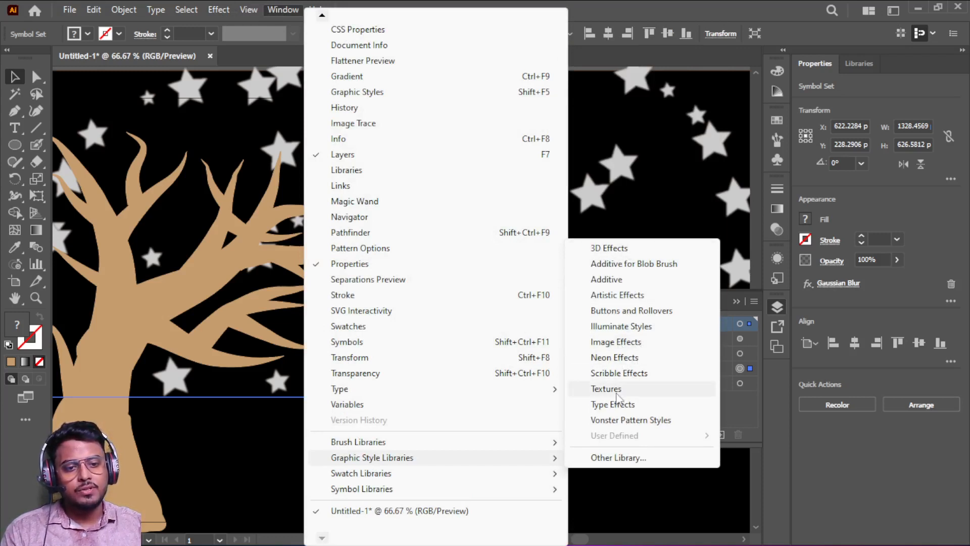
click(606, 389)
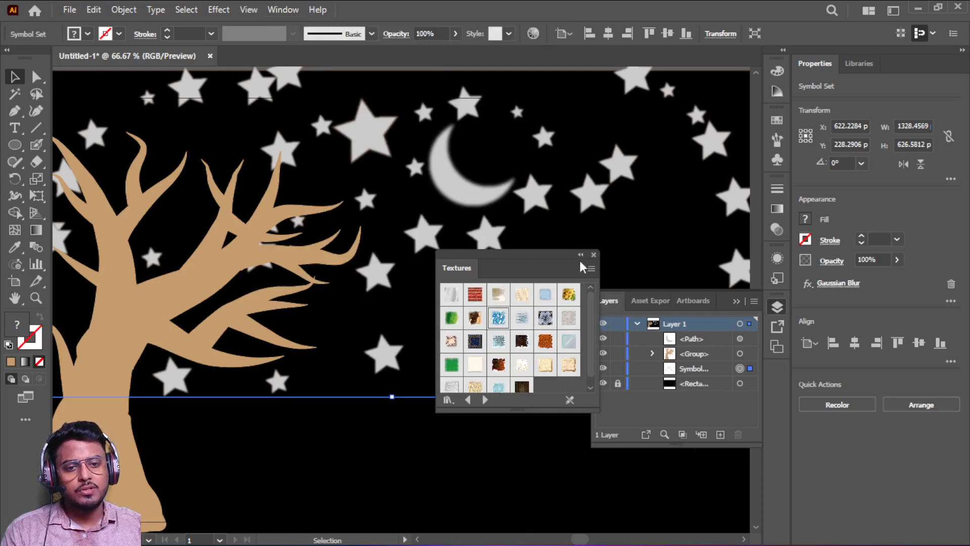
- Close the Textures library, open the Artistic Effects graphic style library and browse its styles
click(593, 256)
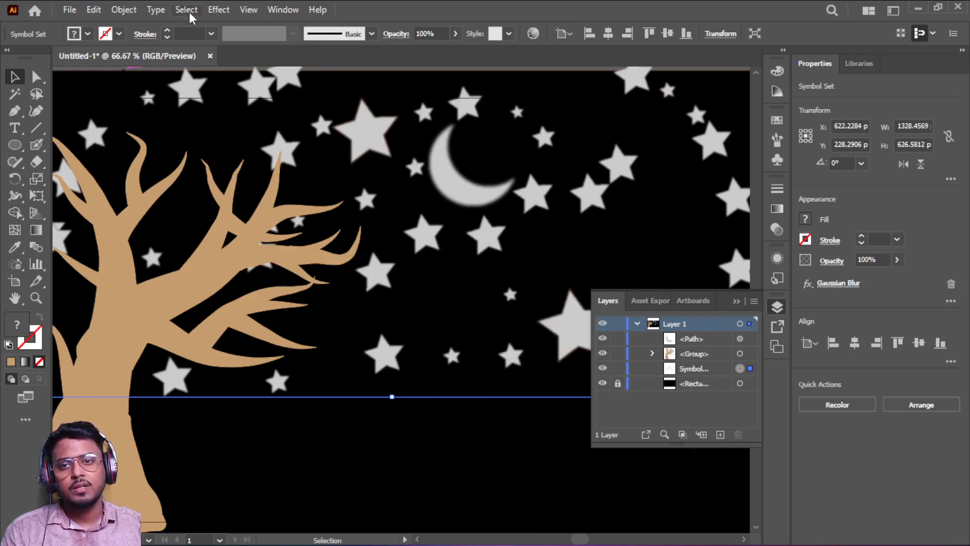
click(220, 15)
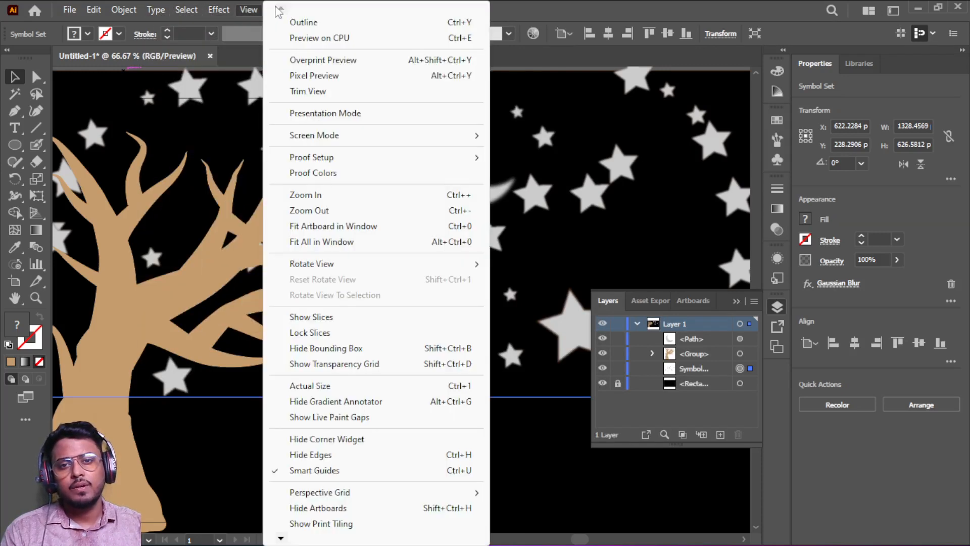
mouse_move(283, 10)
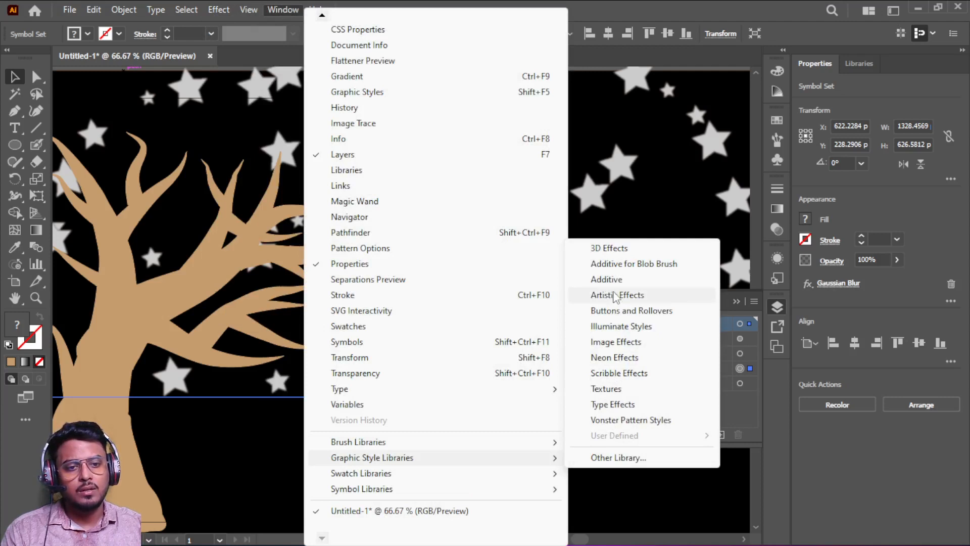
click(618, 295)
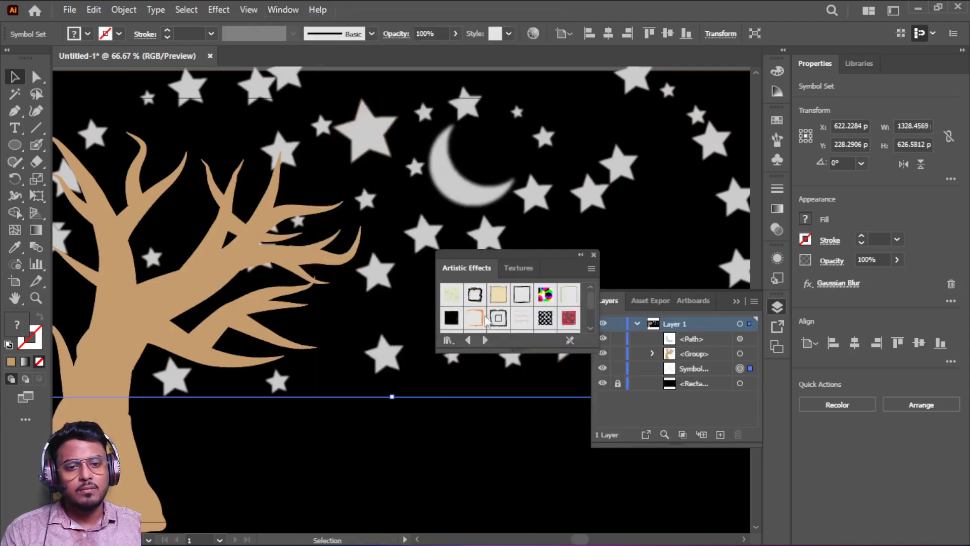
scroll(500, 309, down, 2)
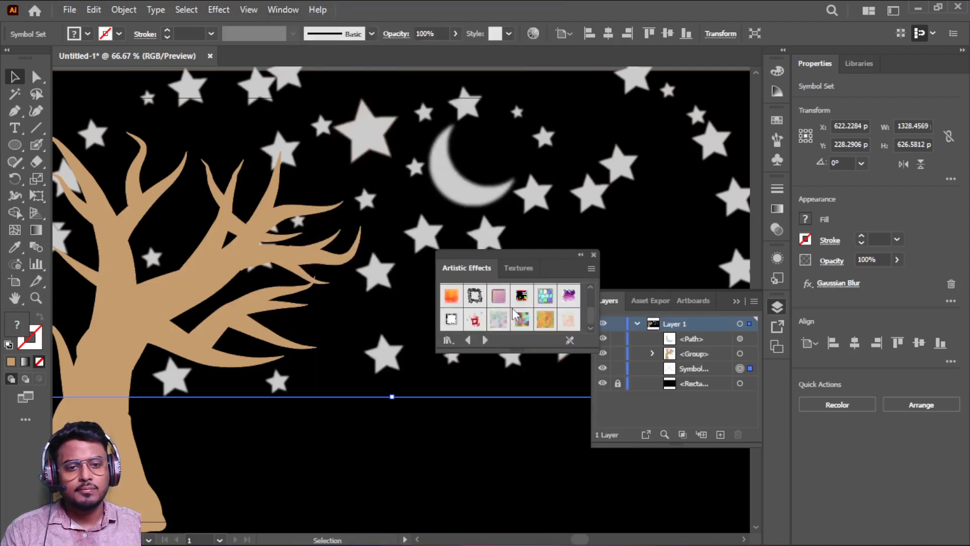
scroll(546, 309, down, 1)
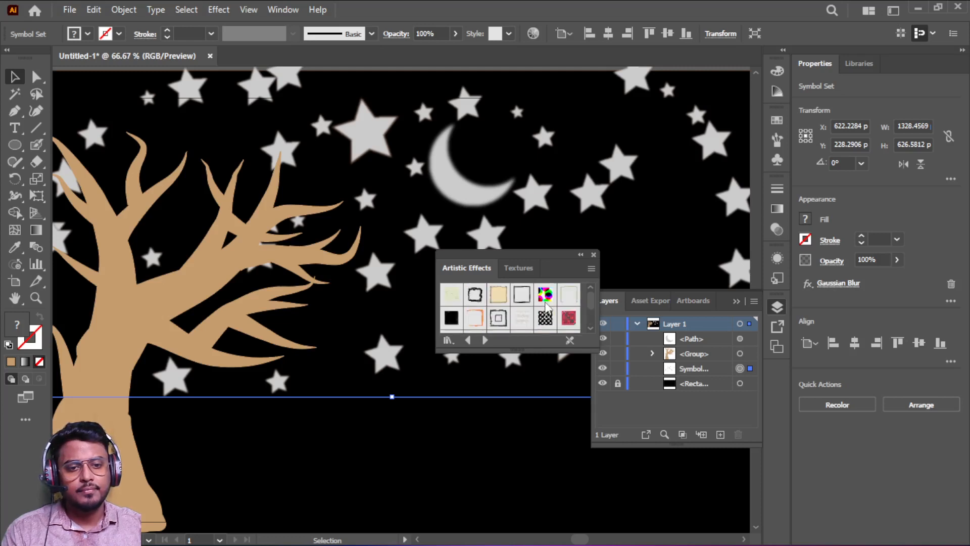
scroll(566, 316, up, 1)
- Apply the purple splatter graphic style with the Symbol Styler to the large star beside the moon and the stars above the tree
click(568, 295)
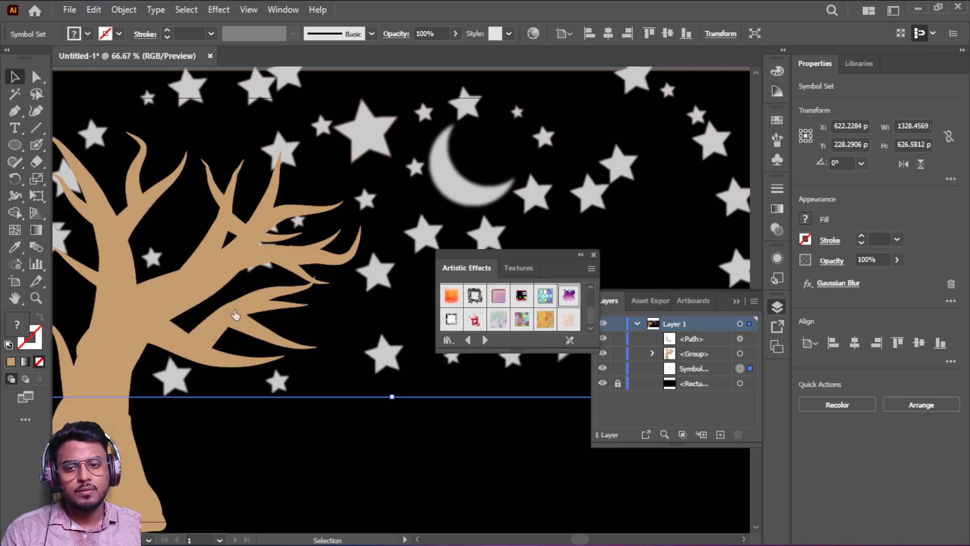
mouse_move(16, 260)
mouse_down()
mouse_move(102, 371)
mouse_move(87, 384)
mouse_up()
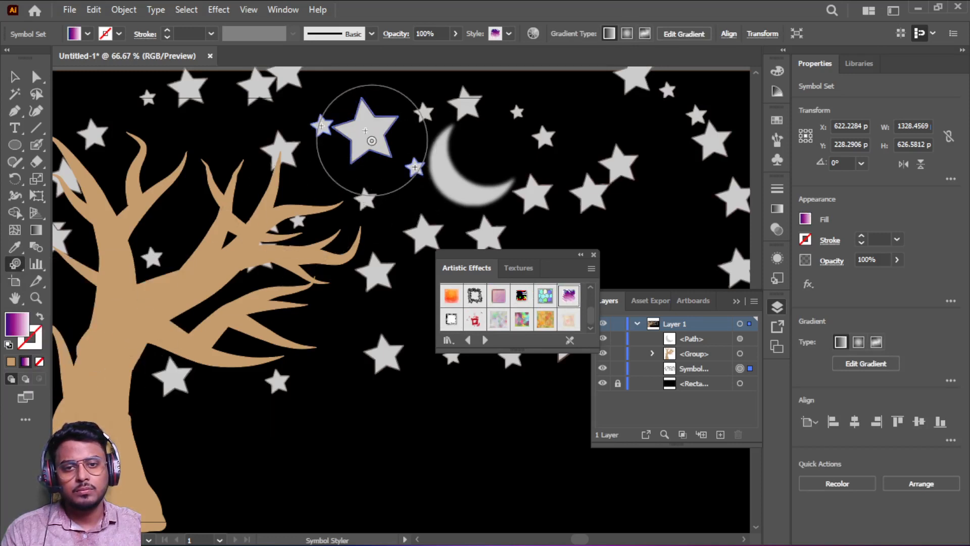
click(365, 134)
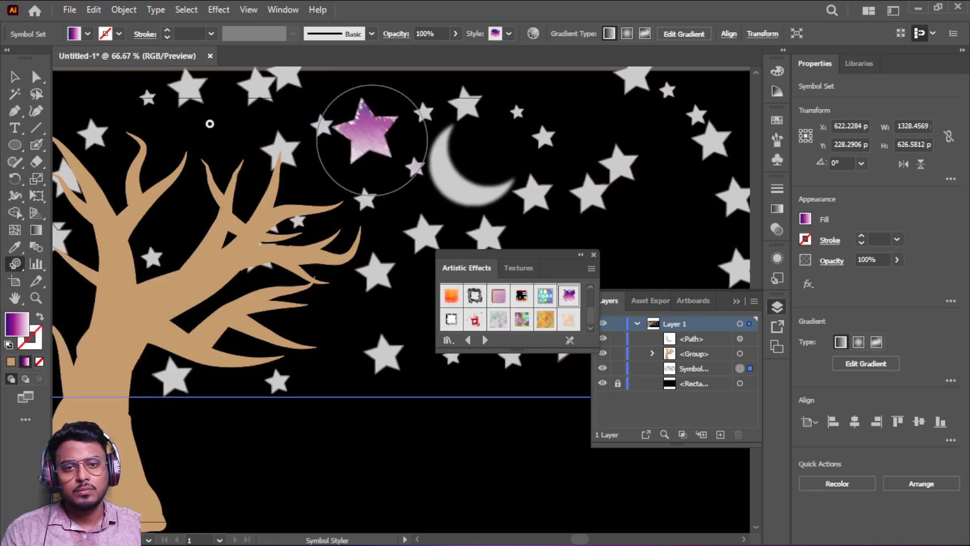
click(92, 134)
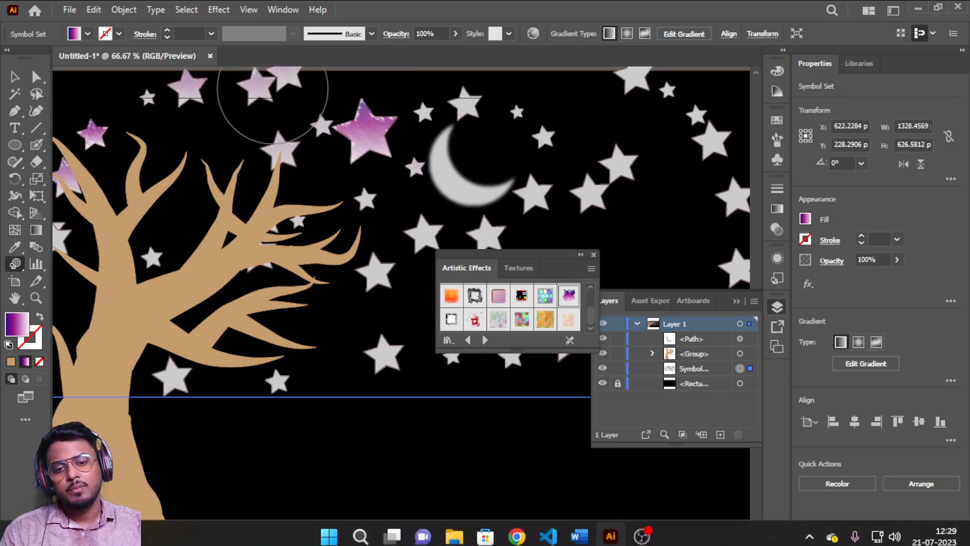
- Style the stars on the far side of the moon and the one below the branch tips with the same purple graphic style
mouse_move(393, 529)
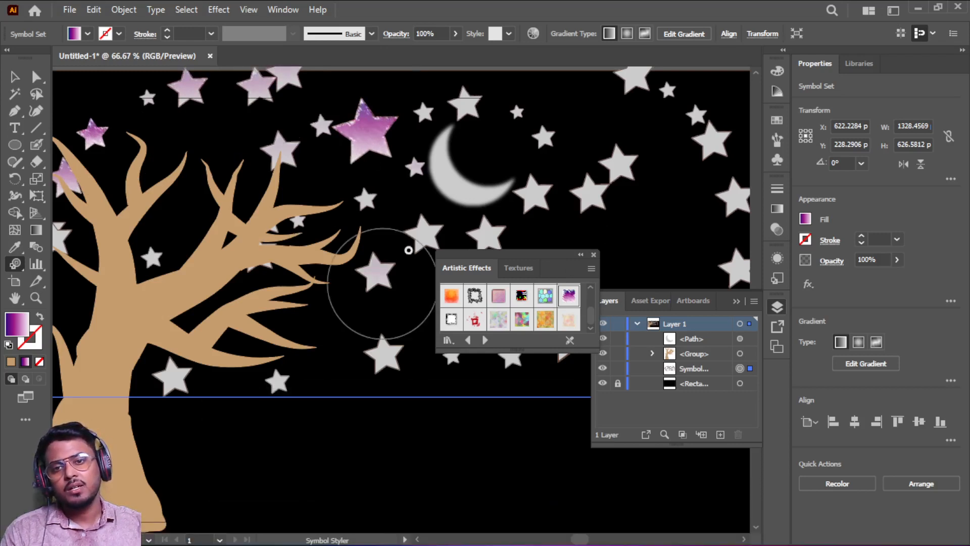
mouse_move(613, 163)
mouse_down()
mouse_move(628, 158)
mouse_move(617, 174)
mouse_move(624, 166)
mouse_up()
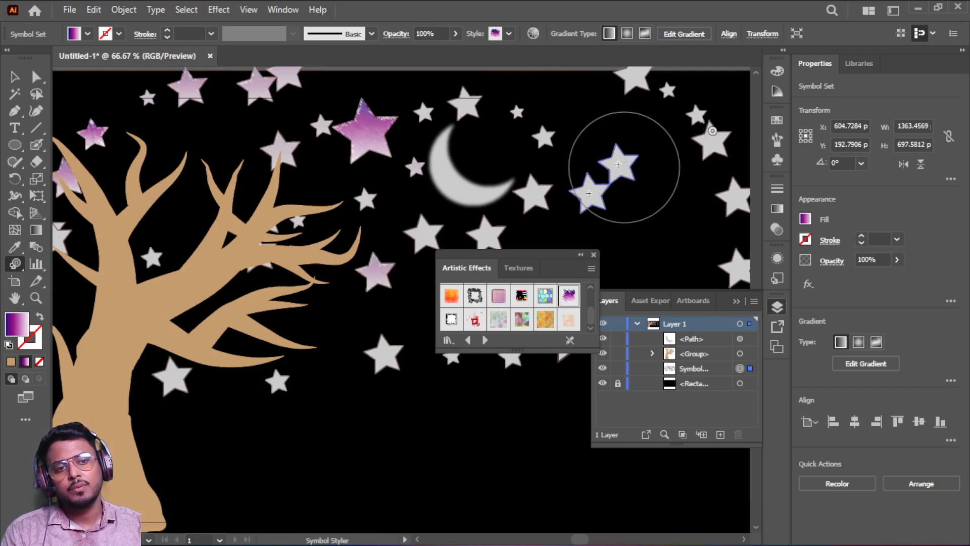
click(624, 166)
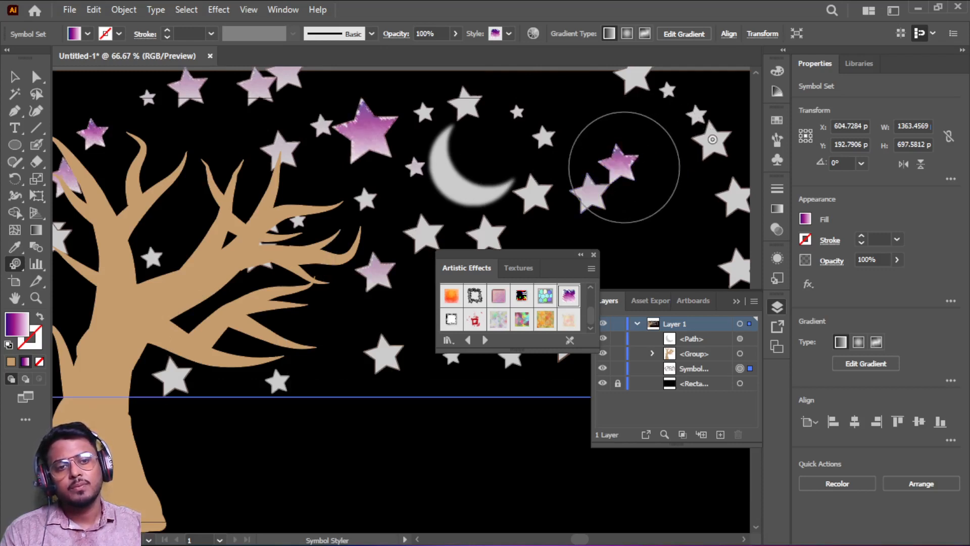
click(712, 139)
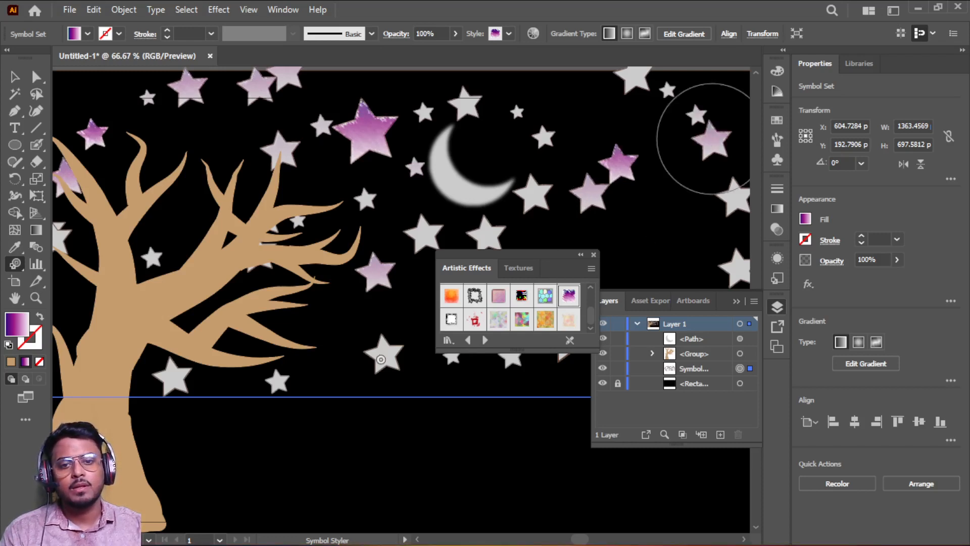
drag(711, 139, 711, 141)
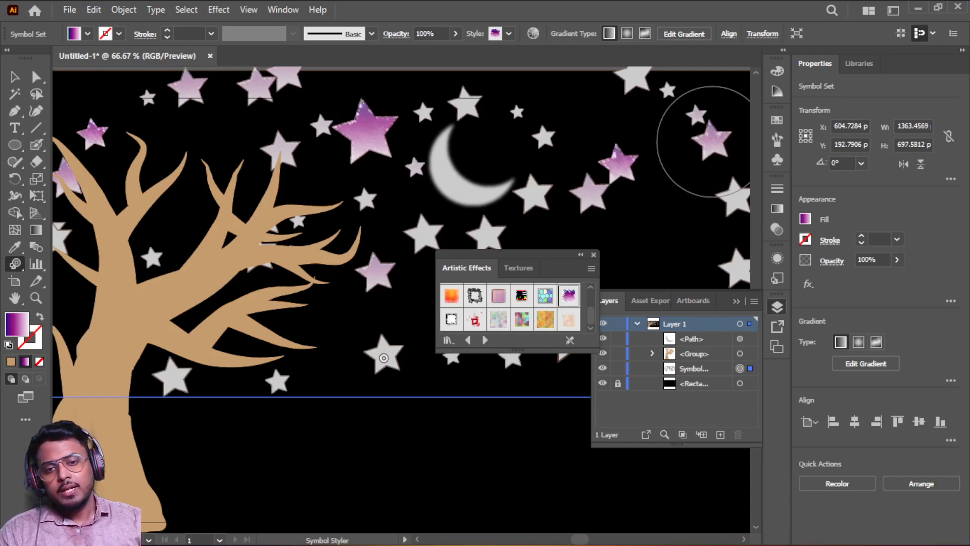
click(384, 358)
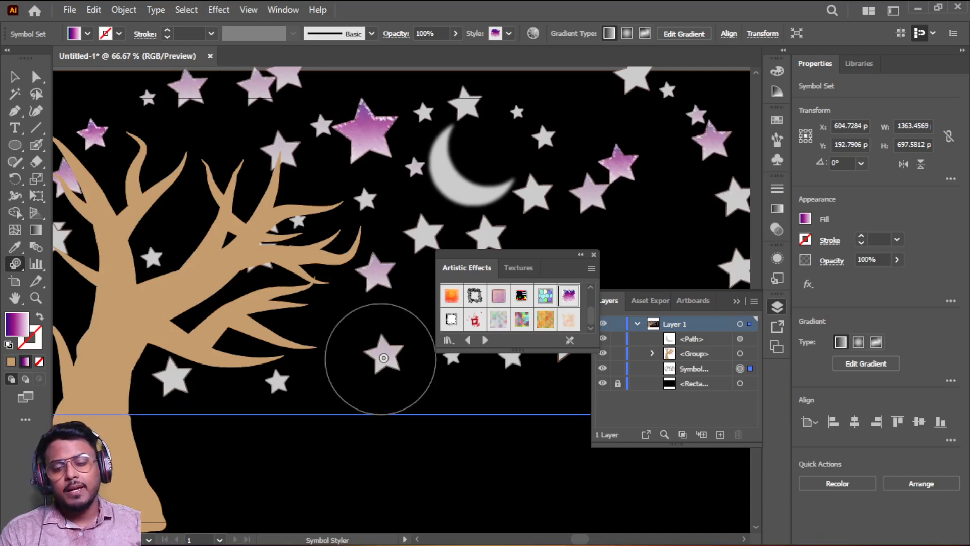